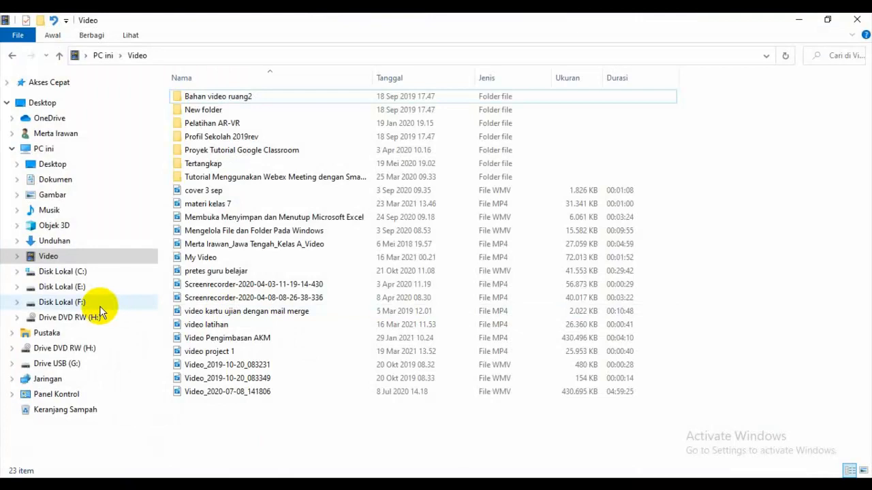
Open the KOrwil SD Amb folder on Disk Lokal (F:), inside SCIENTIS, Profesional and Trainner.
click(80, 304)
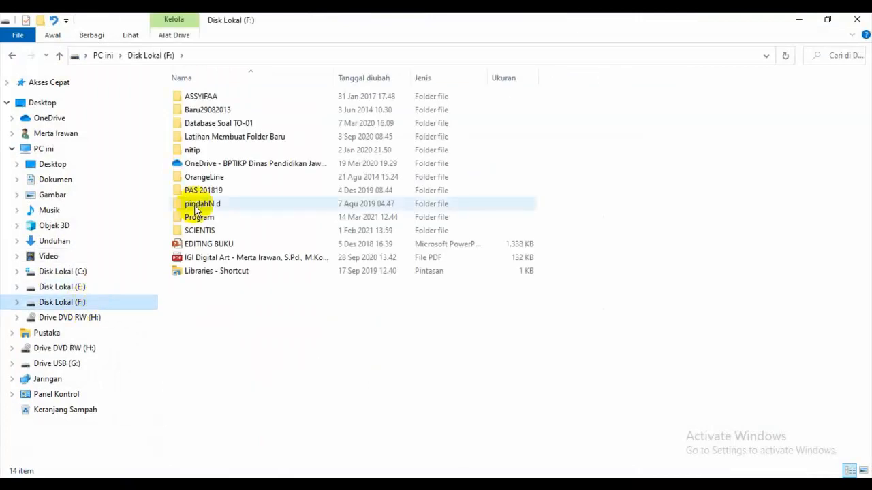
double_click(209, 230)
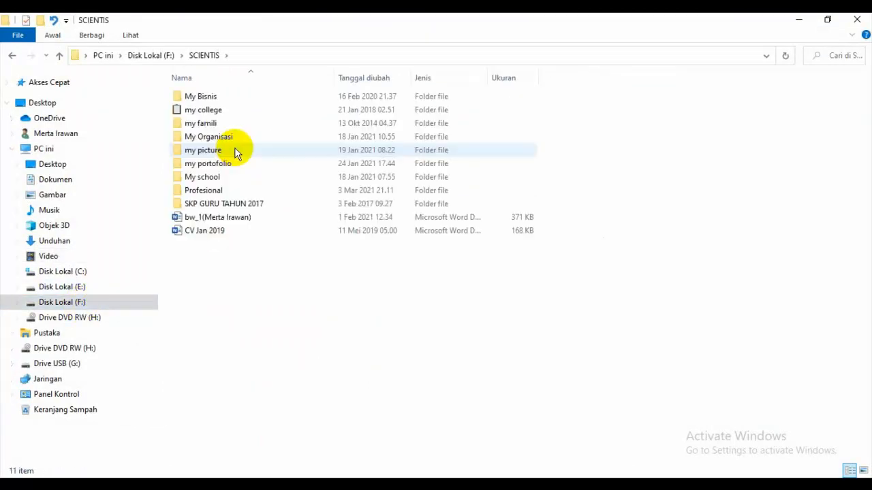
double_click(216, 194)
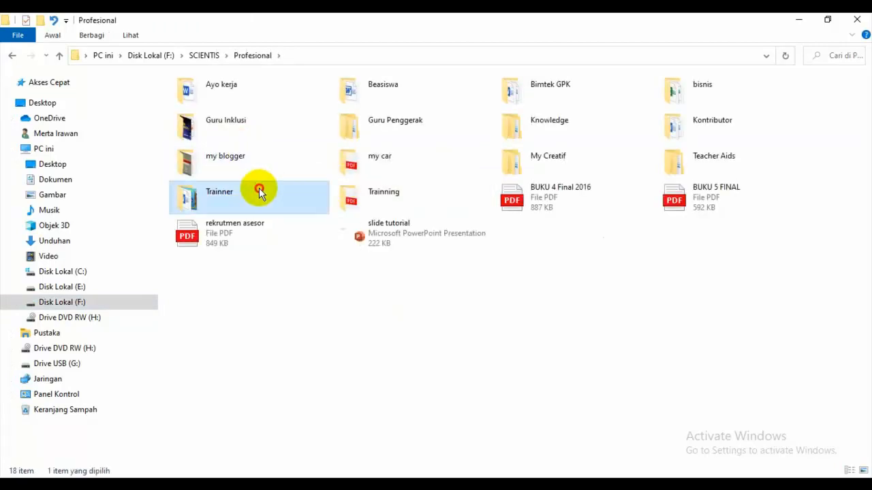
double_click(271, 191)
double_click(217, 109)
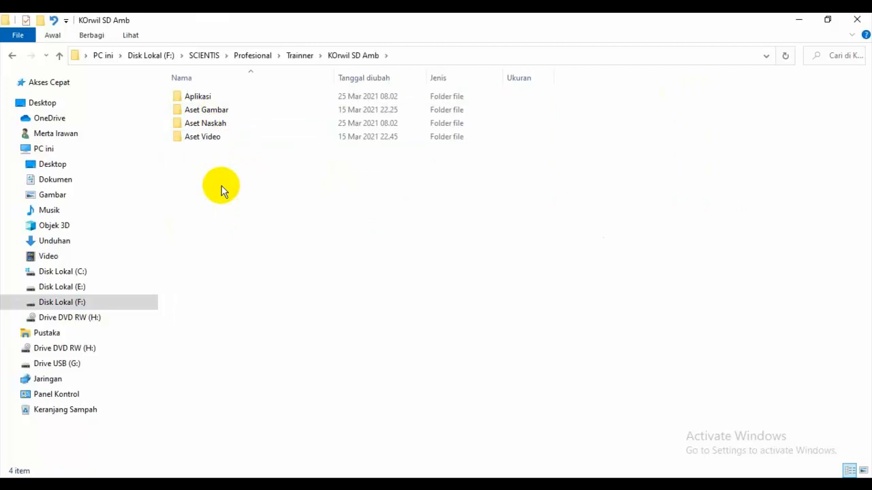
Look inside the Aplikasi folder and its Wondershare Filmora 7.8.6.2 subfolder, then return to the KOrwil SD Amb folder.
click(202, 96)
double_click(201, 97)
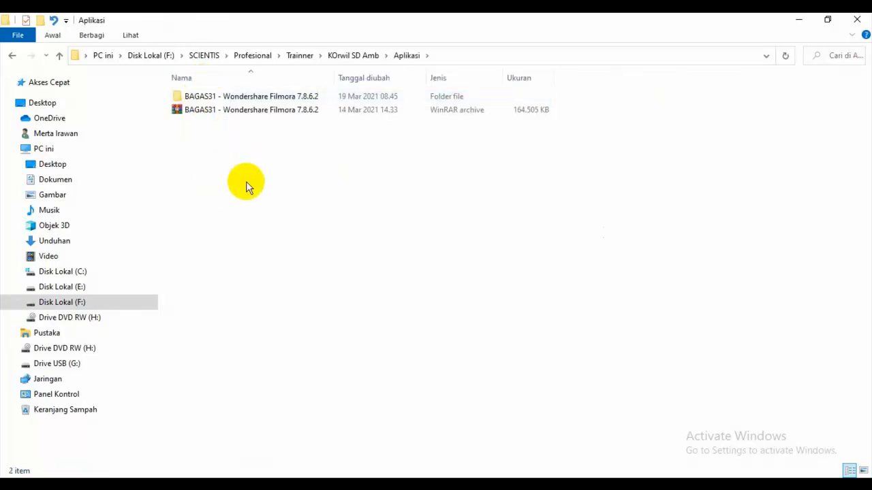
double_click(194, 99)
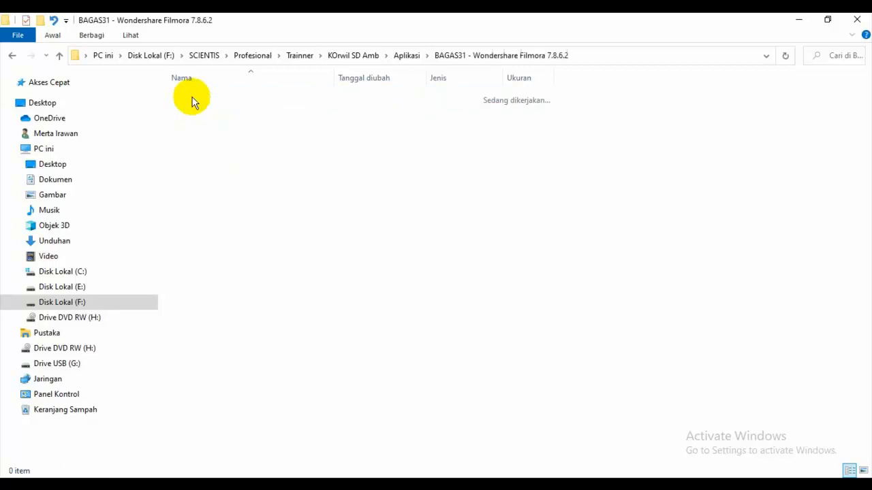
click(11, 57)
click(11, 59)
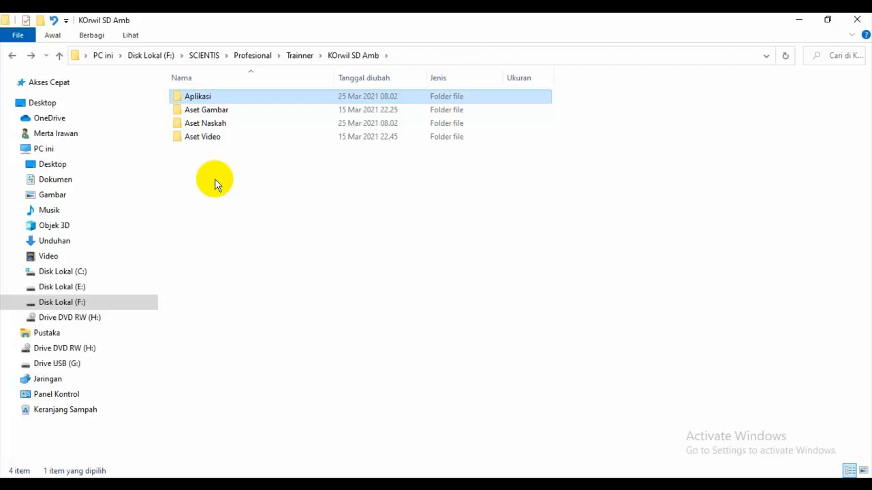
Review the video clips in Aset Video and the pictures in Aset Gambar, returning to the KOrwil SD Amb folder.
double_click(206, 137)
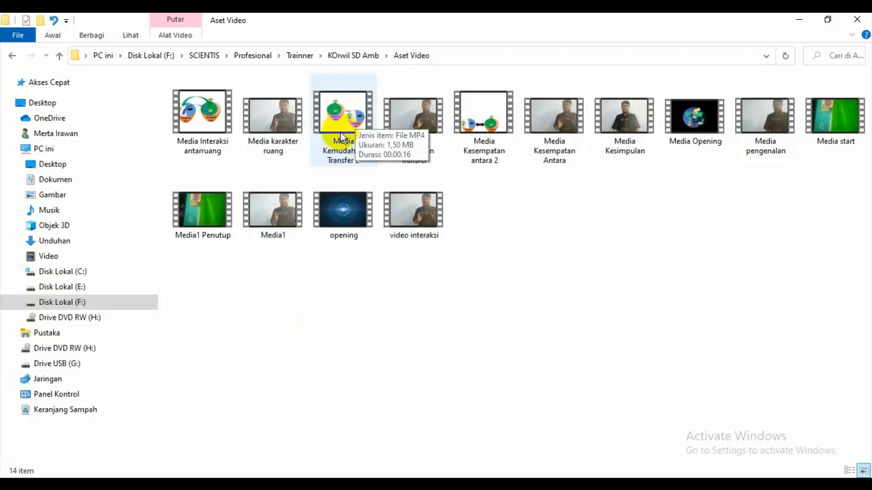
click(12, 56)
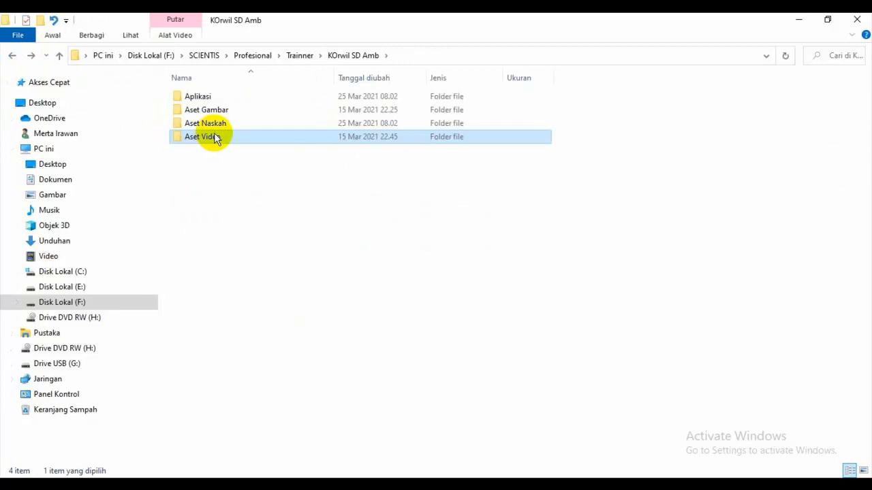
double_click(212, 110)
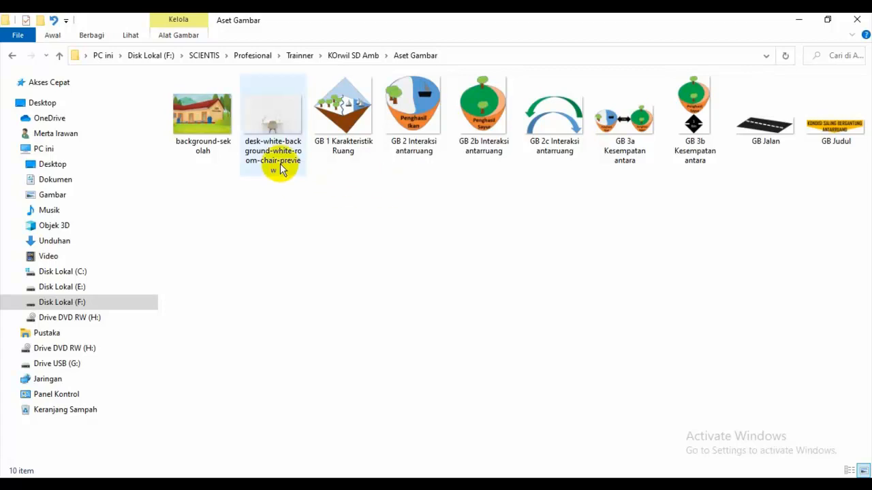
click(11, 58)
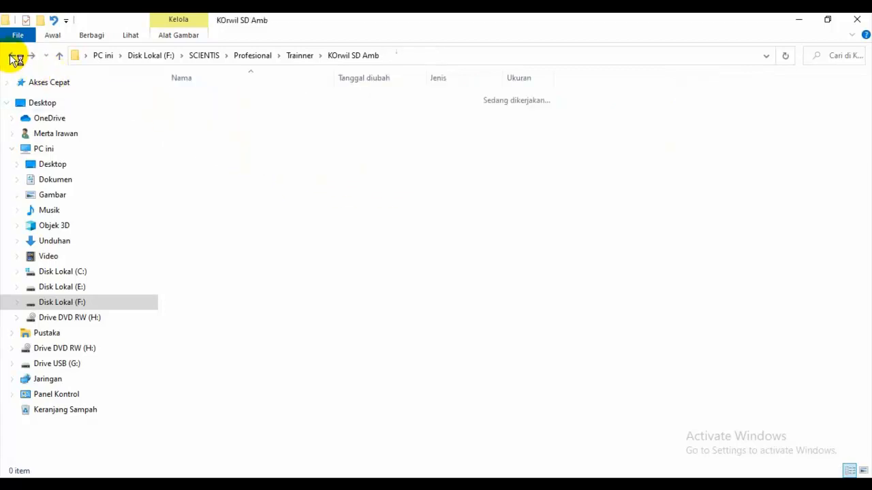
Open the NASKAH VIDEO PEMBELAJARAN 1 script from Aset Naskah in Word and read through its outline table.
double_click(207, 126)
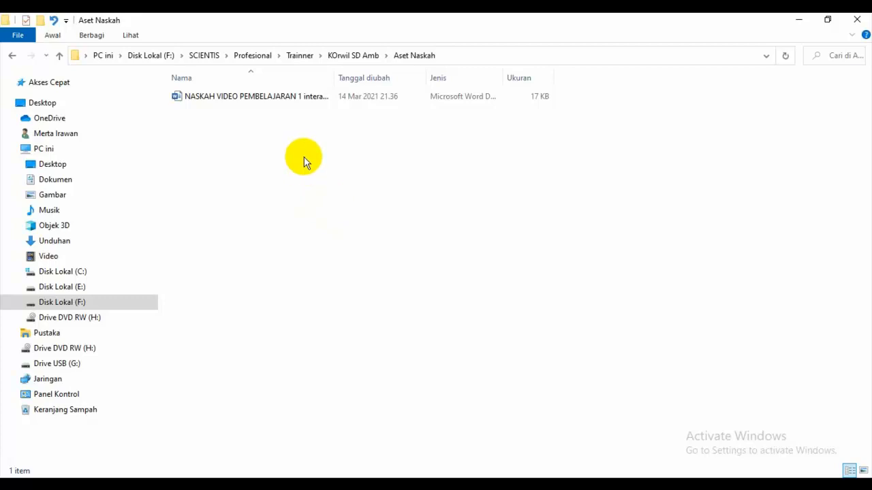
click(256, 99)
drag(255, 100, 262, 101)
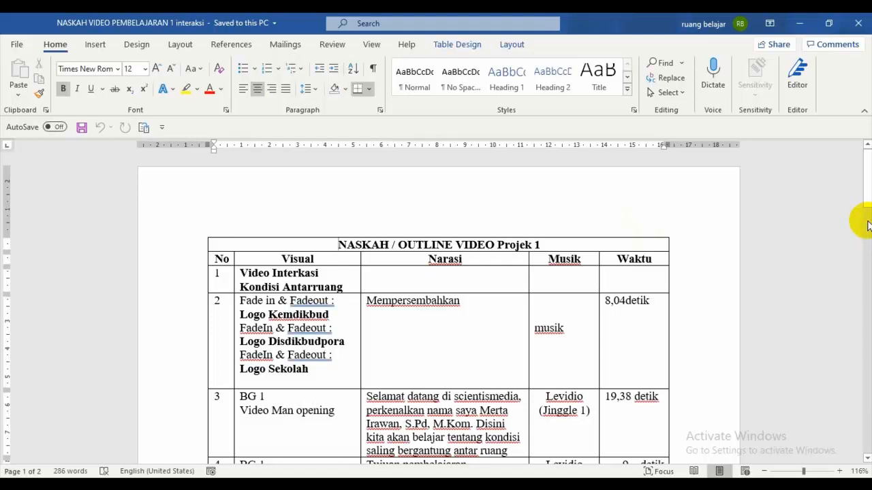
scroll(869, 225, down, 8)
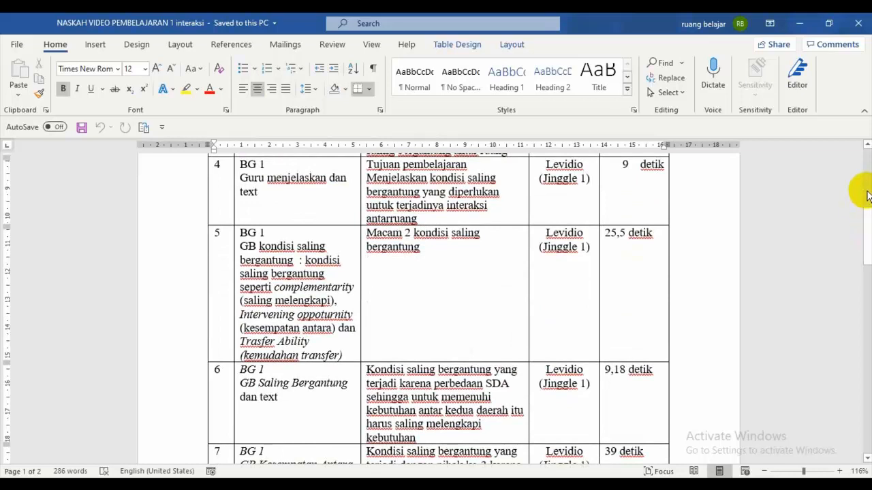
scroll(868, 194, up, 8)
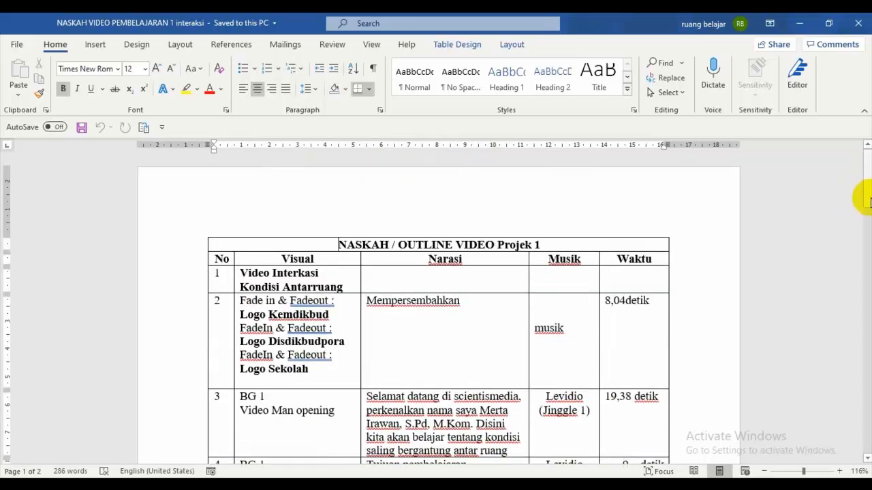
drag(864, 190, 869, 272)
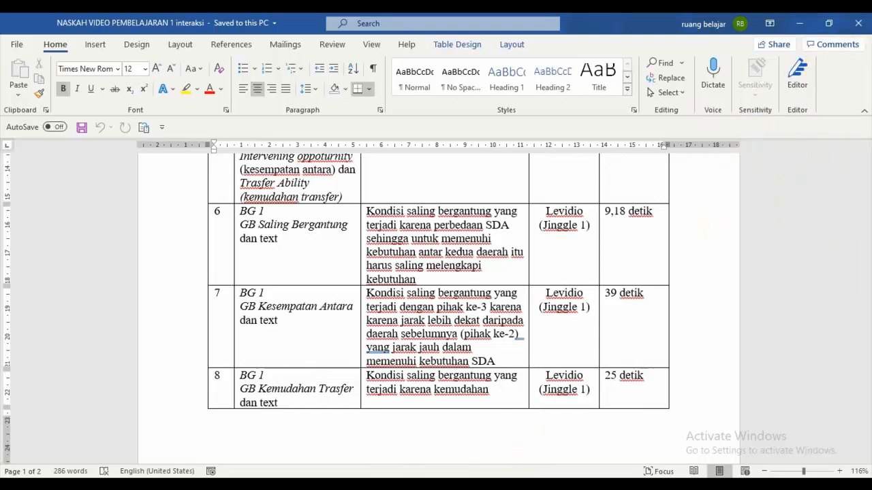
Switch back to File Explorer and review the pictures in Aset Gambar again, ending in the KOrwil SD Amb folder.
click(293, 485)
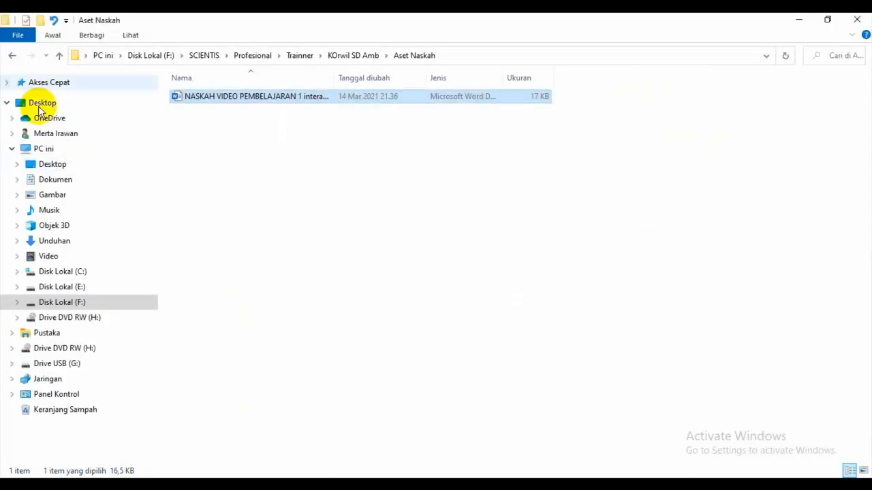
click(12, 56)
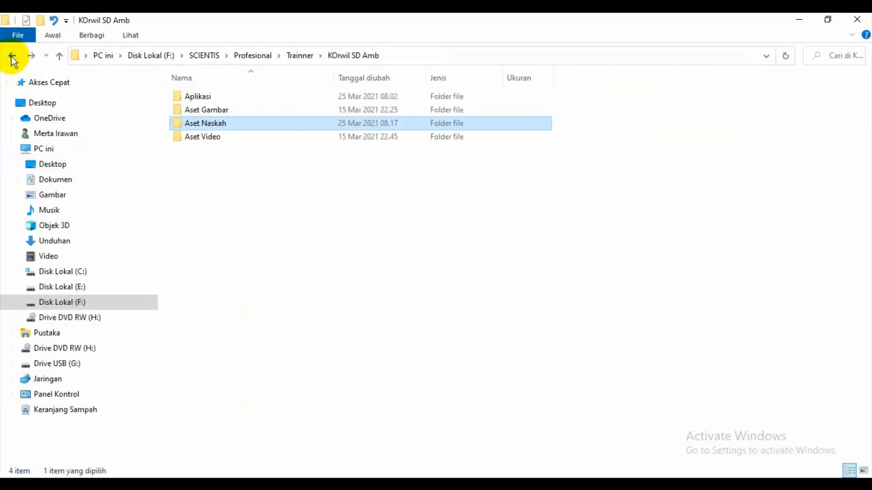
double_click(205, 113)
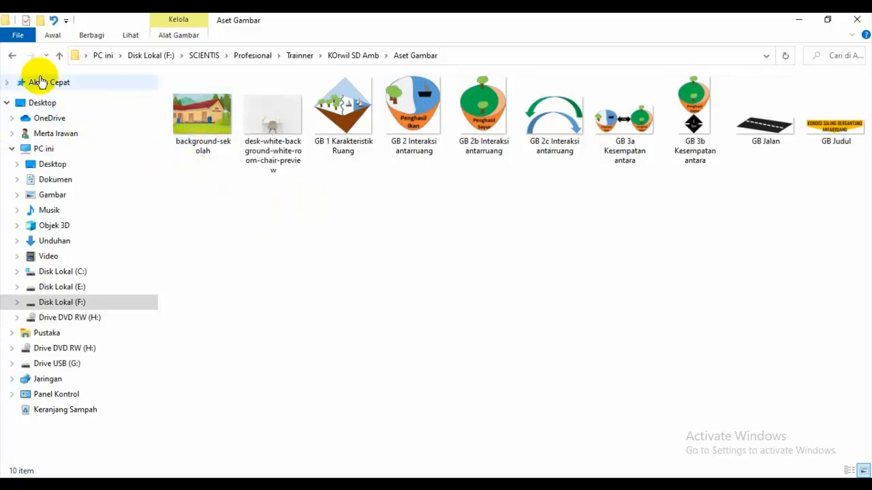
click(8, 54)
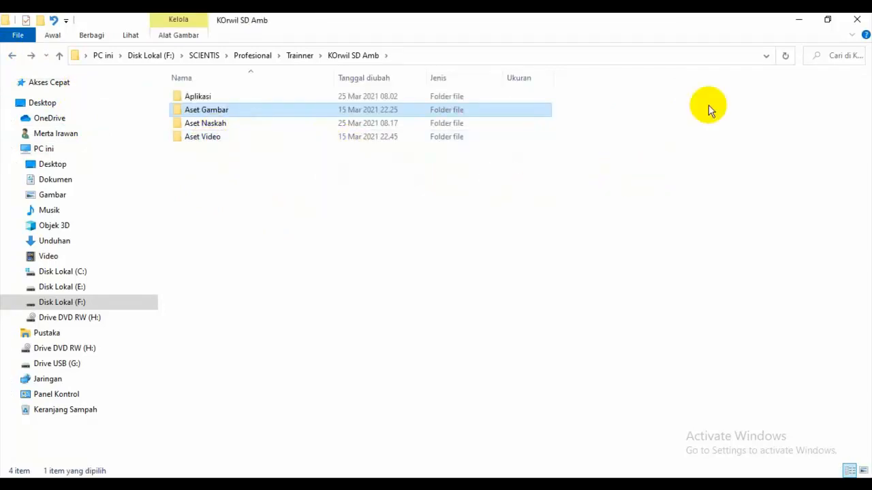
Minimize the File Explorer and Word windows and launch Wondershare Filmora from the desktop.
click(800, 24)
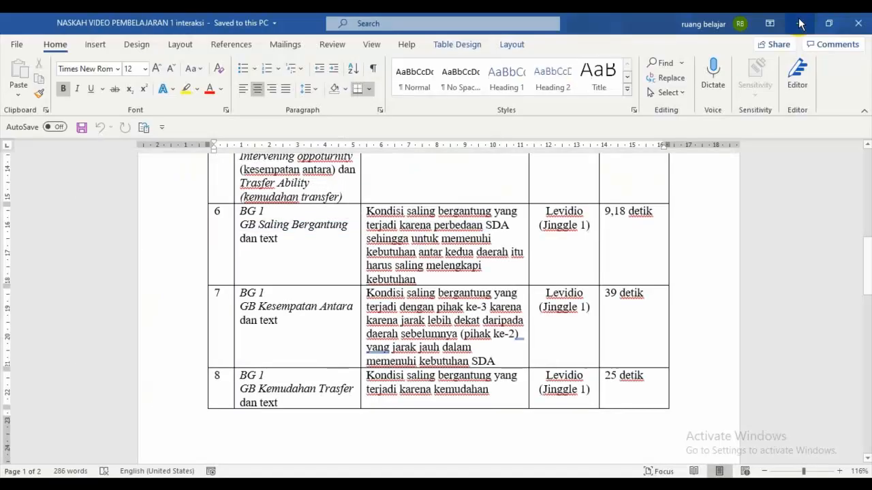
click(800, 24)
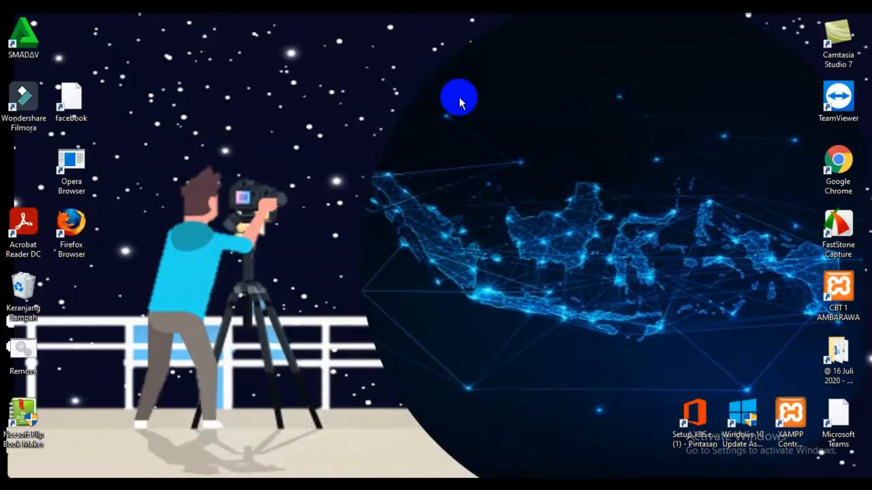
click(27, 99)
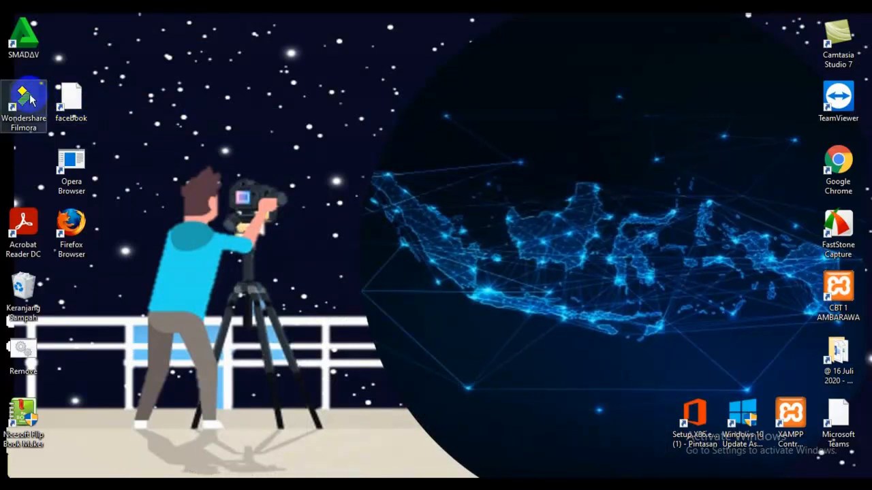
double_click(30, 99)
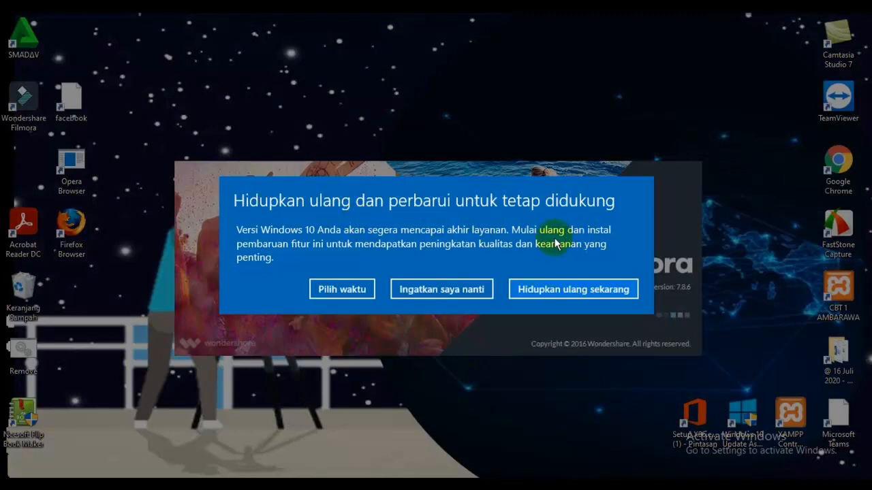
Postpone the Windows update restart and create a new 16:9 movie in Full Feature Mode.
click(416, 289)
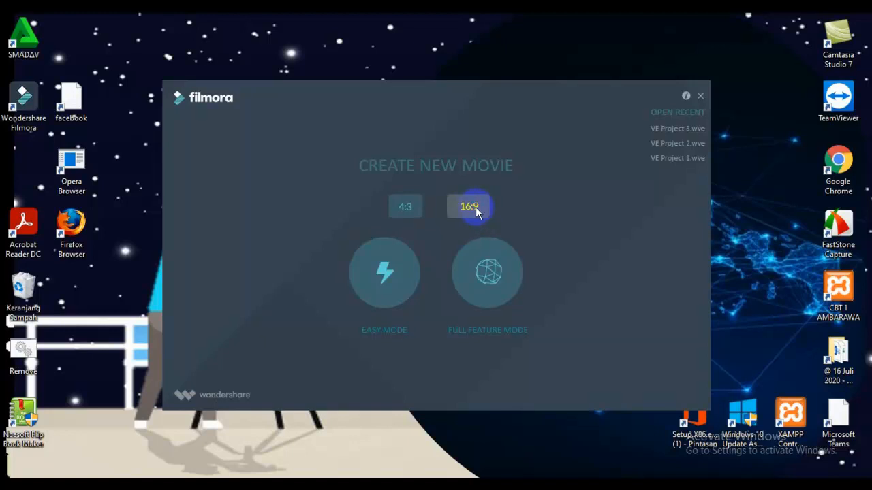
click(378, 337)
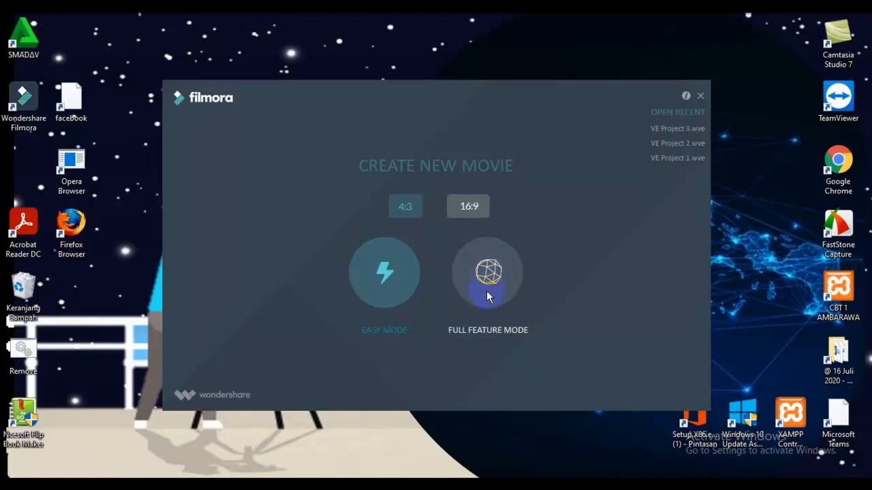
click(492, 269)
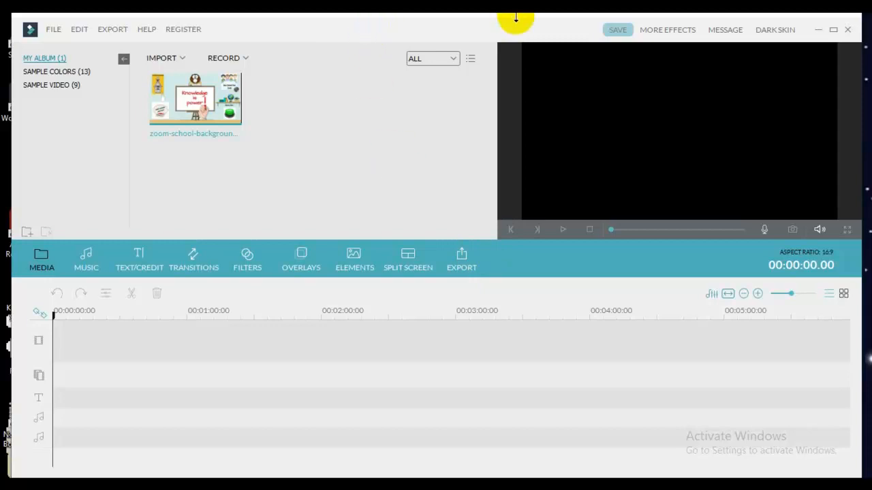
Try the dark skin for the interface and switch back to the light skin.
click(774, 33)
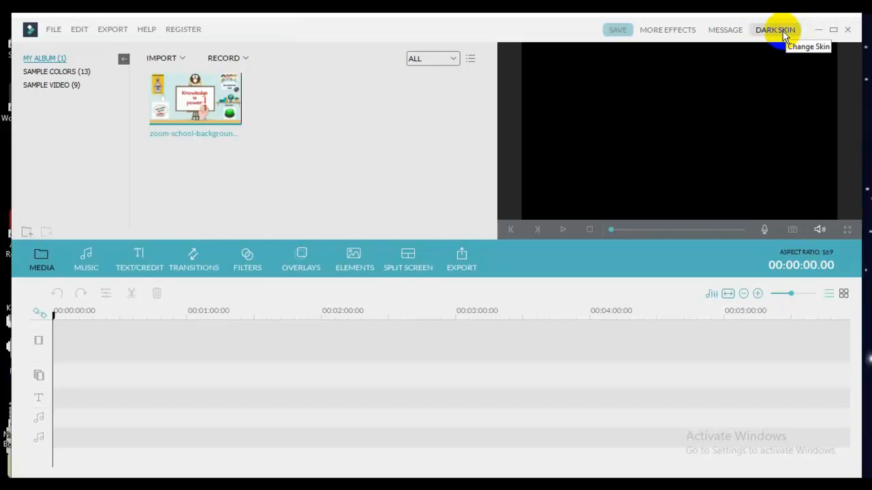
click(781, 31)
click(782, 32)
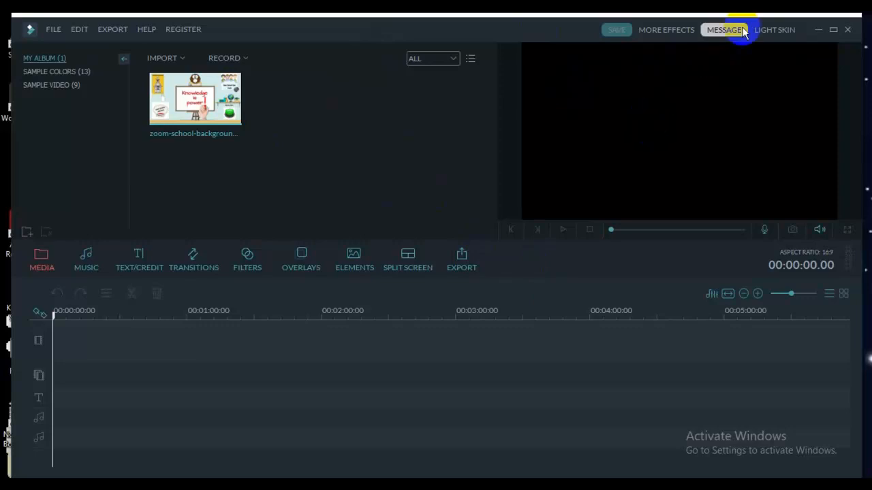
click(768, 30)
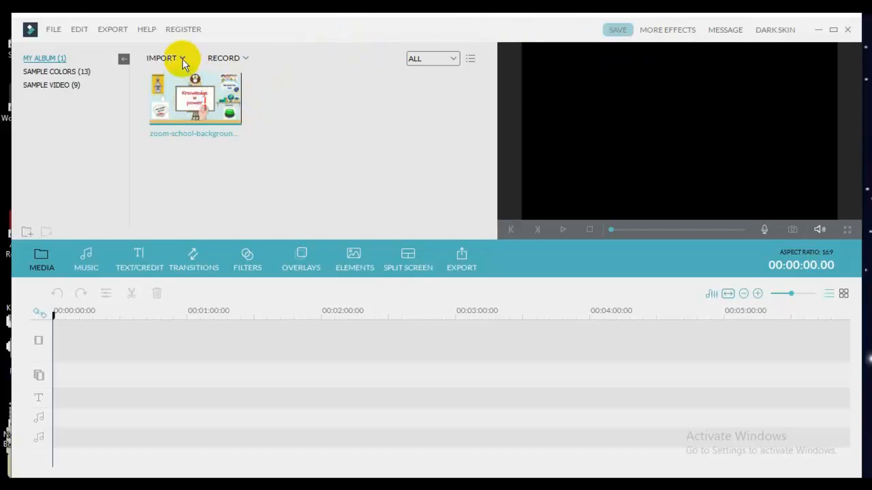
Delete the zoom-school-backgrounds clip from My Album in the media library.
click(214, 115)
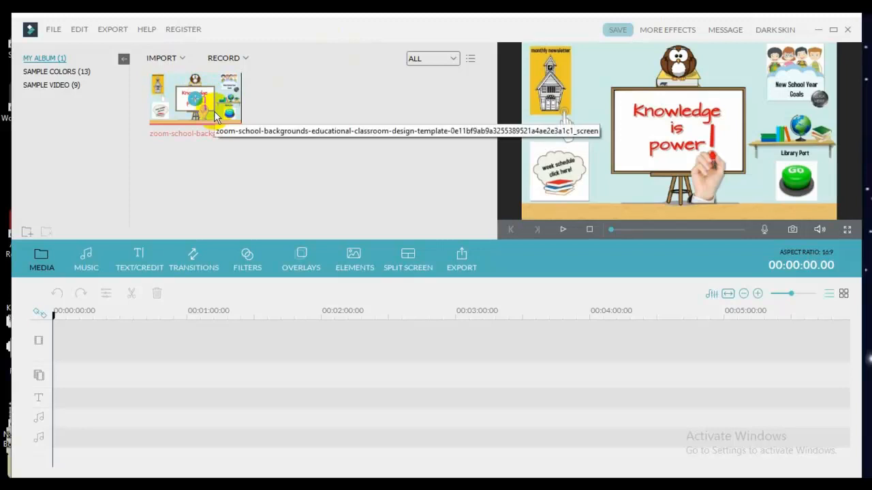
key(Delete)
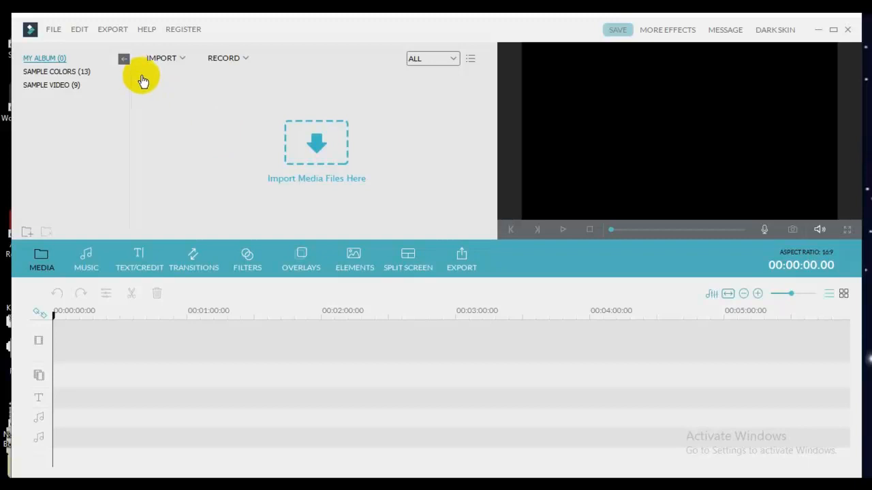
Start a media file import and browse to SCIENTIS > Profesional > Trainner > KOrwil SD Amb > Aset Video on drive F.
click(182, 59)
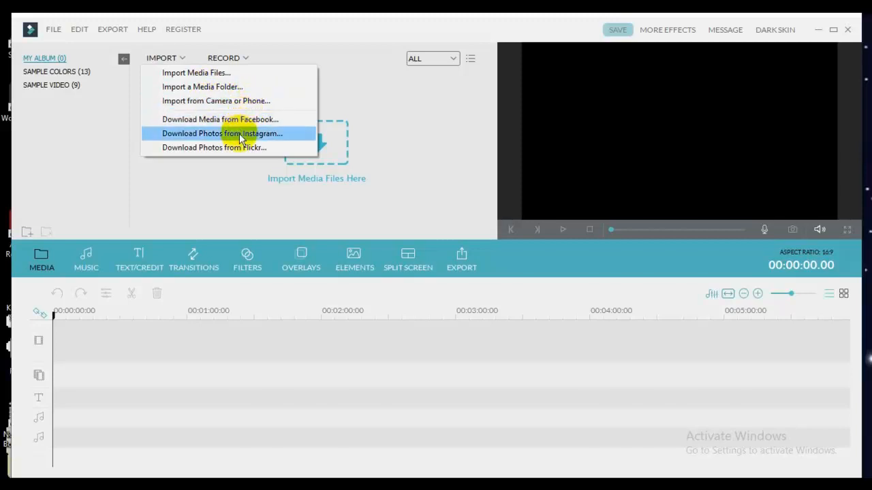
click(209, 72)
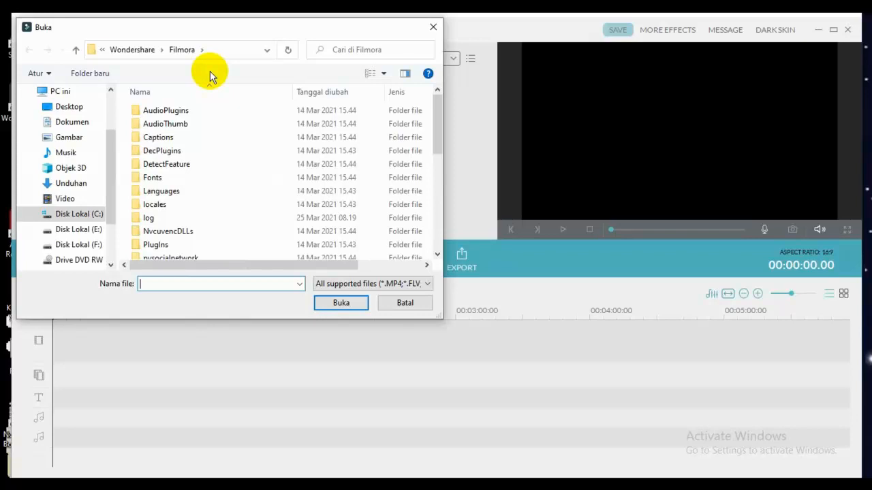
click(96, 245)
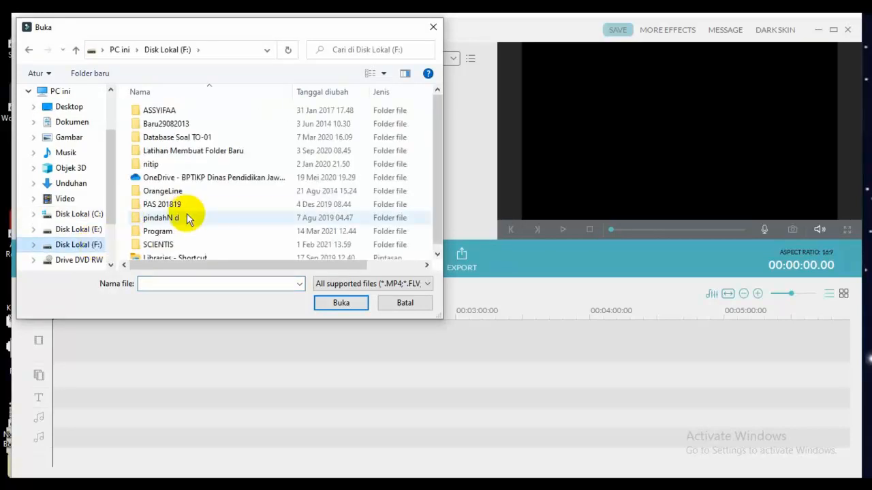
double_click(171, 244)
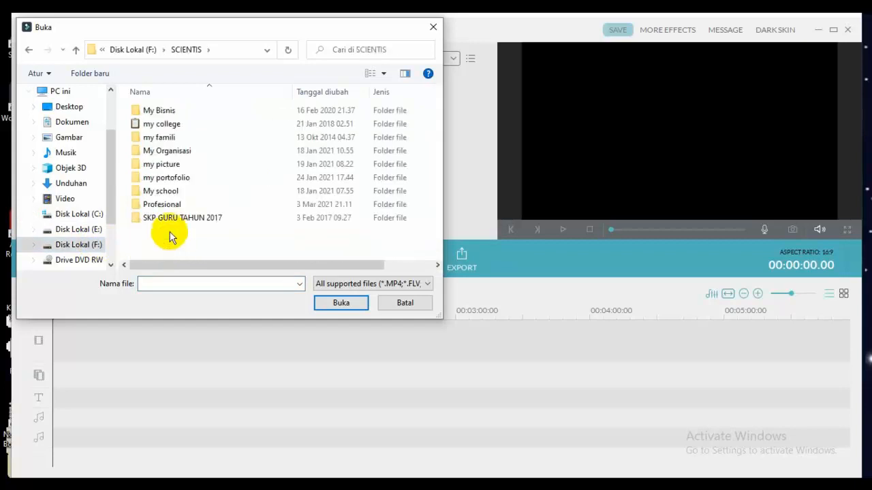
double_click(163, 204)
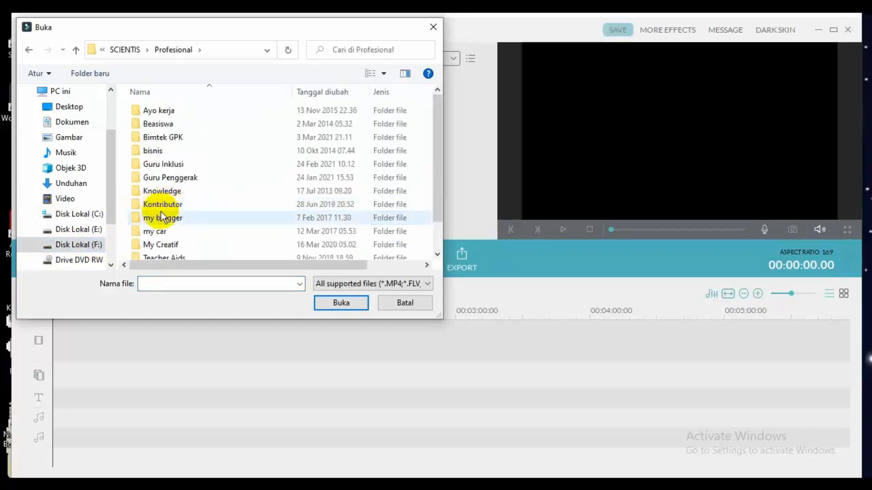
drag(440, 123, 438, 159)
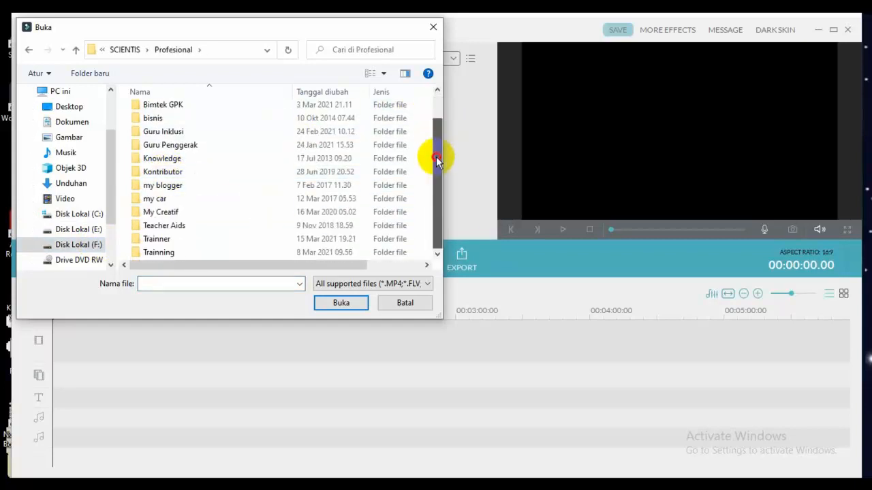
double_click(156, 239)
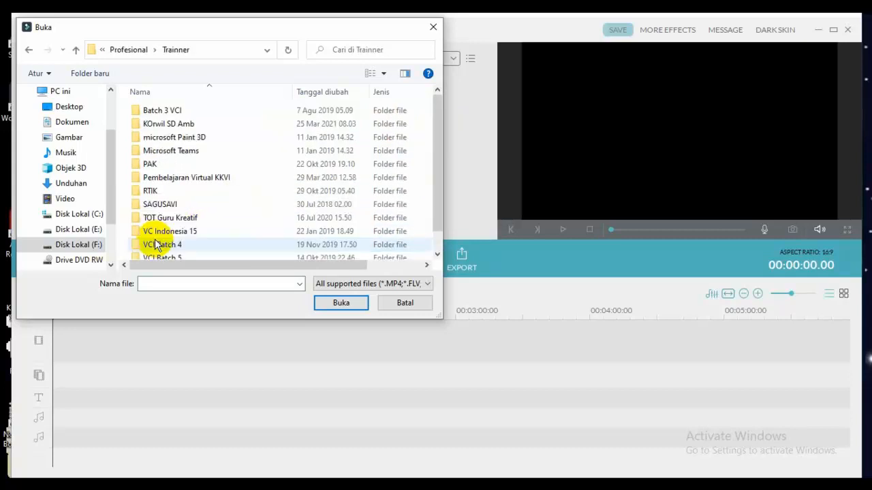
double_click(175, 127)
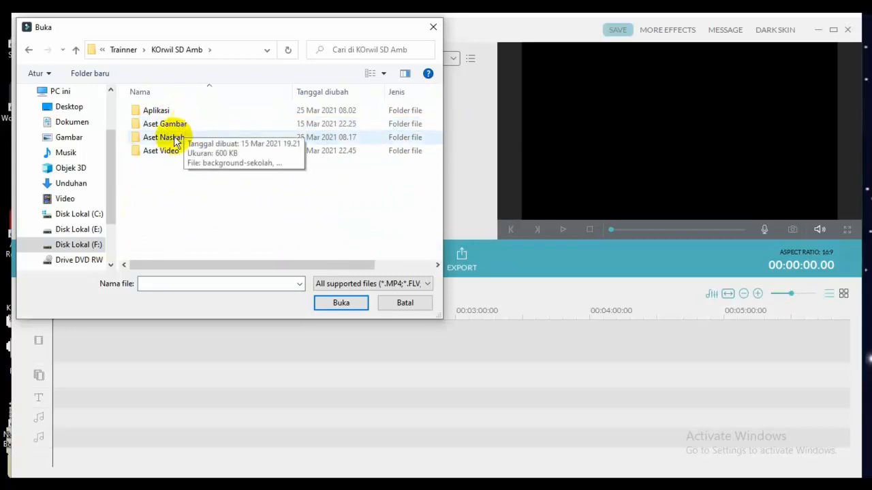
double_click(163, 153)
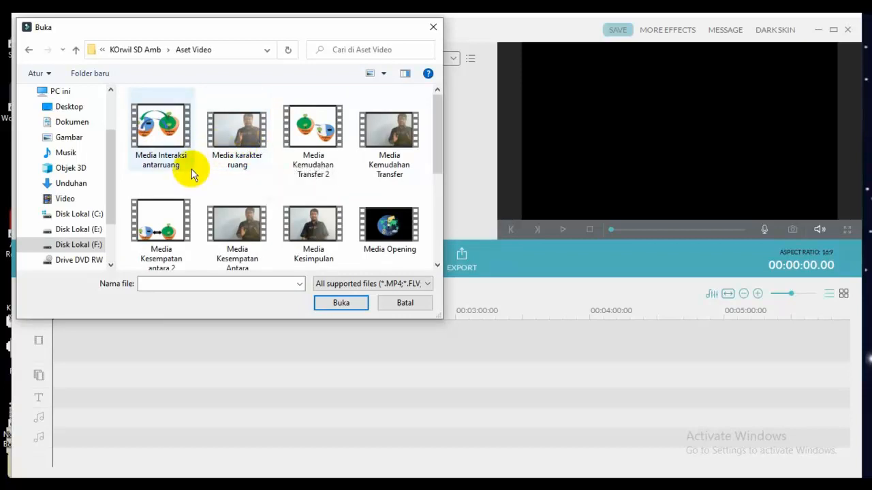
Import all the video clips from the Aset Video folder into My Album.
click(227, 140)
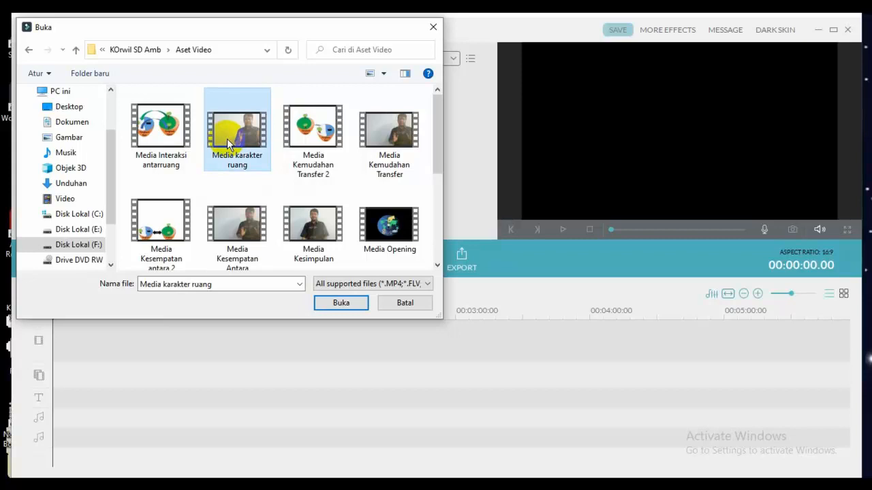
key(ctrl+a)
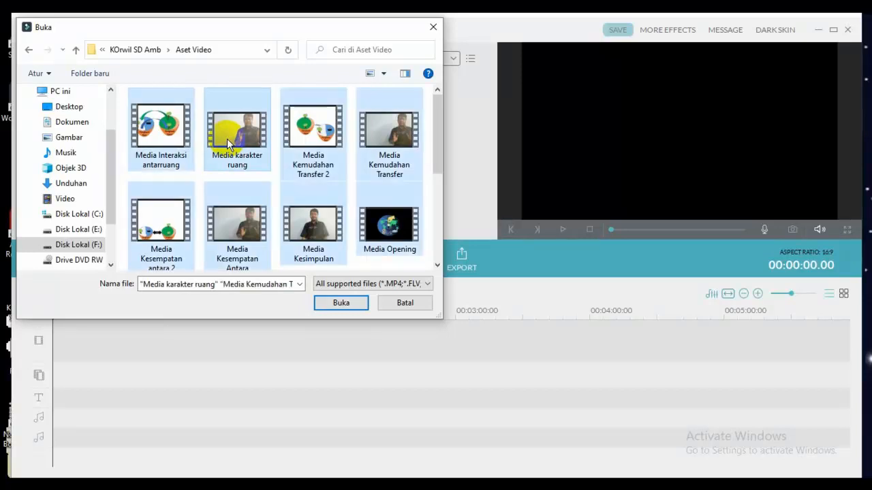
click(342, 302)
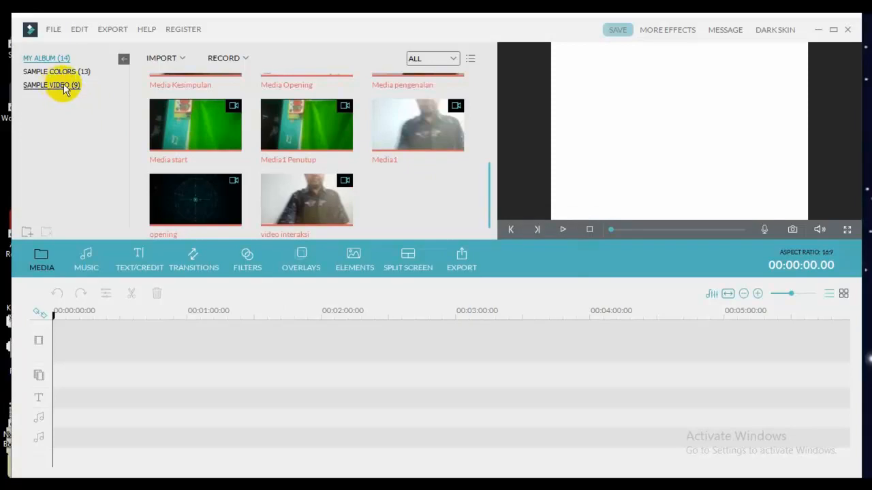
Look through the countdown clips in Sample Video and the color backgrounds in Sample Colors.
click(64, 90)
mouse_move(311, 134)
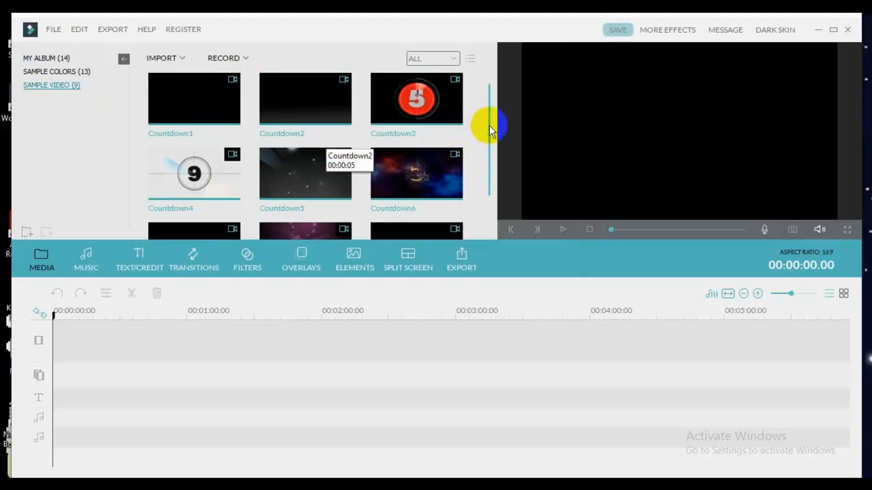
drag(489, 128, 488, 109)
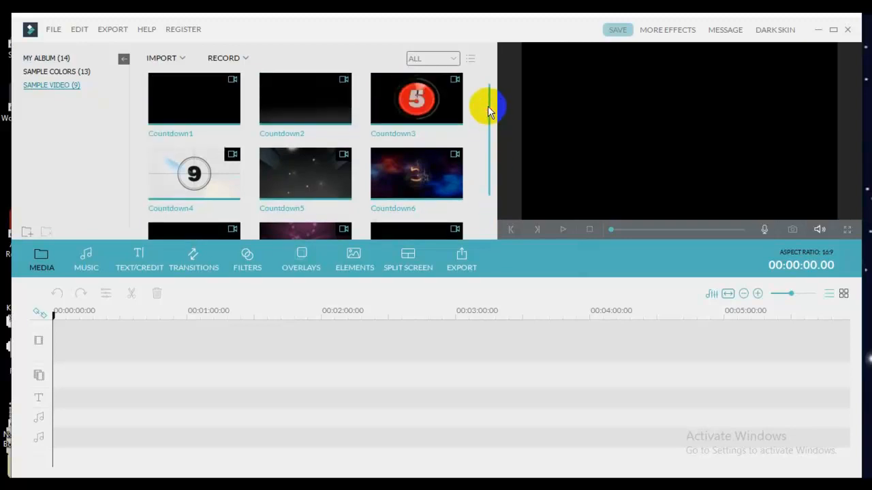
mouse_move(323, 182)
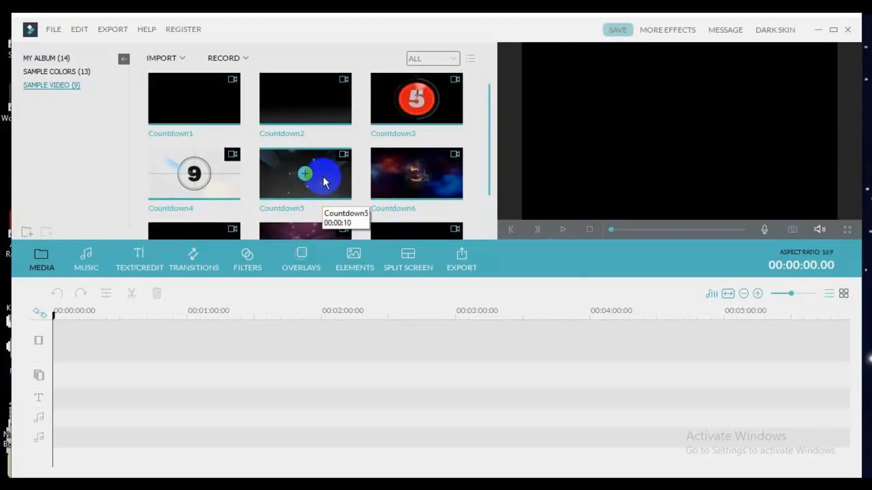
click(49, 72)
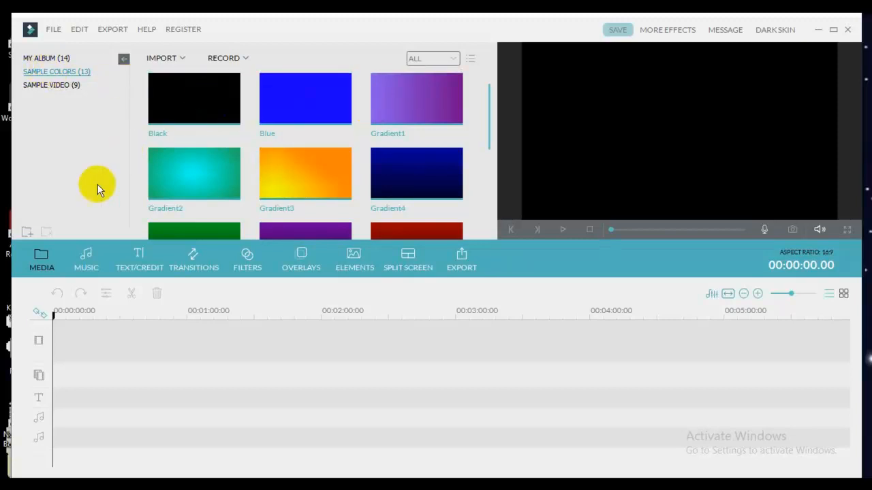
click(39, 264)
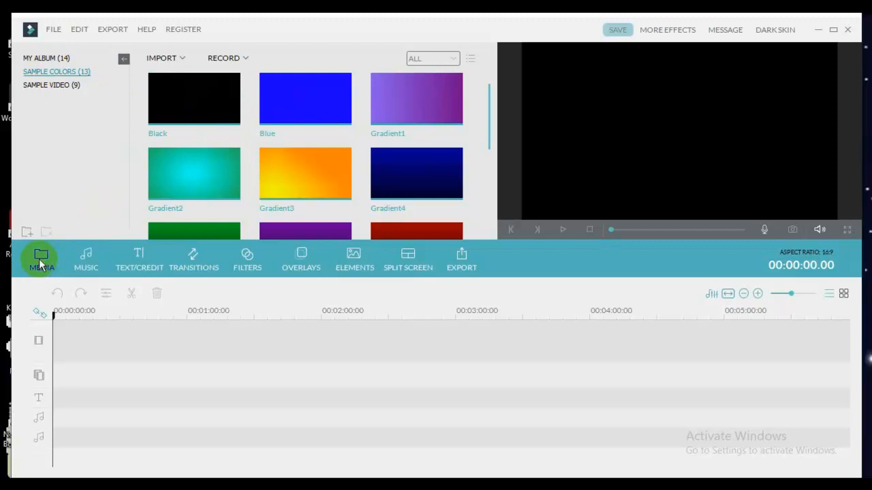
Import the whole Aset Gambar picture folder from KOrwil SD Amb into the media library.
click(180, 59)
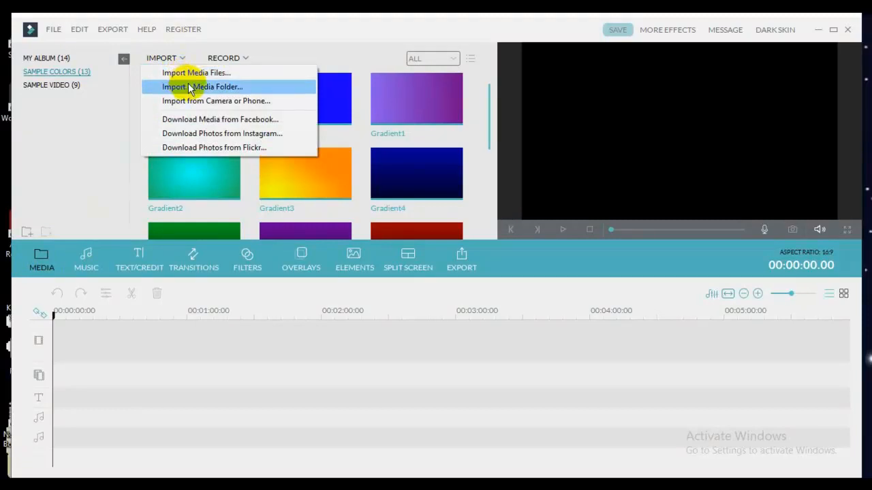
click(210, 88)
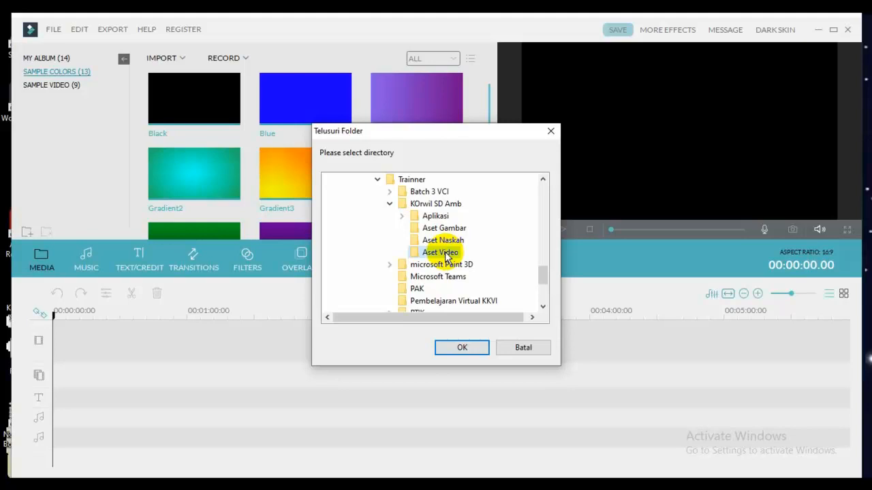
click(444, 229)
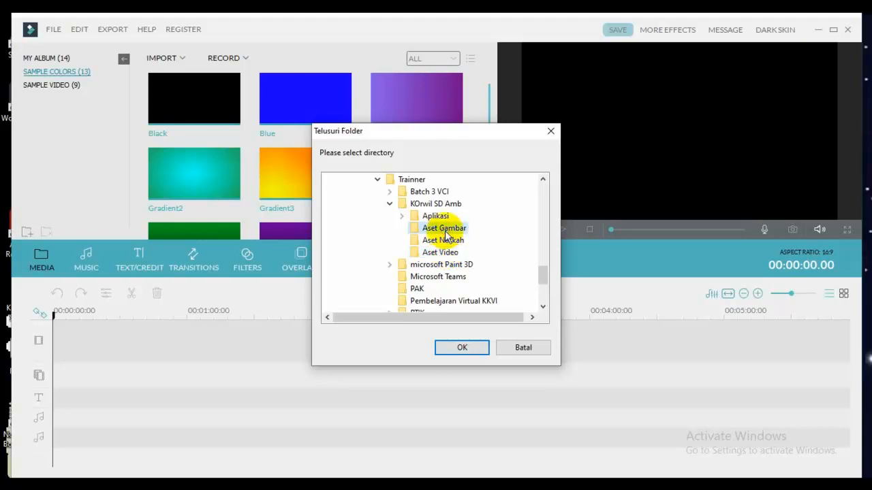
click(462, 347)
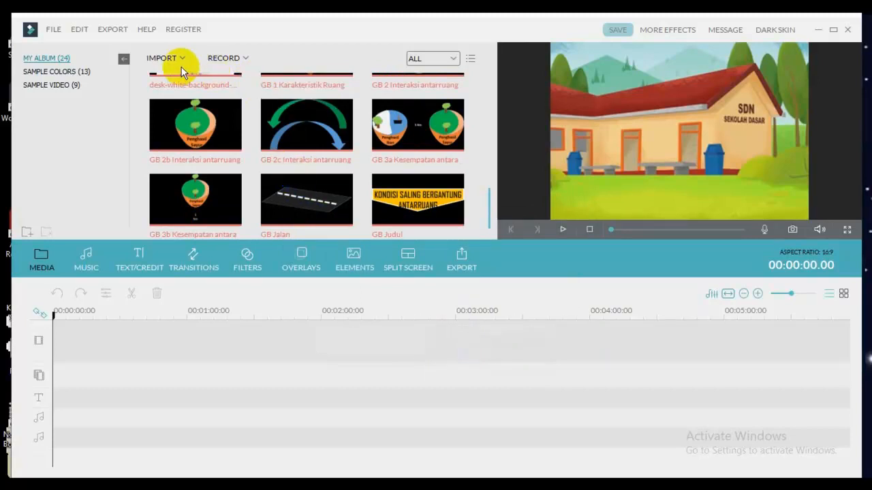
Examine the available recording options and show all media types in My Album.
click(245, 59)
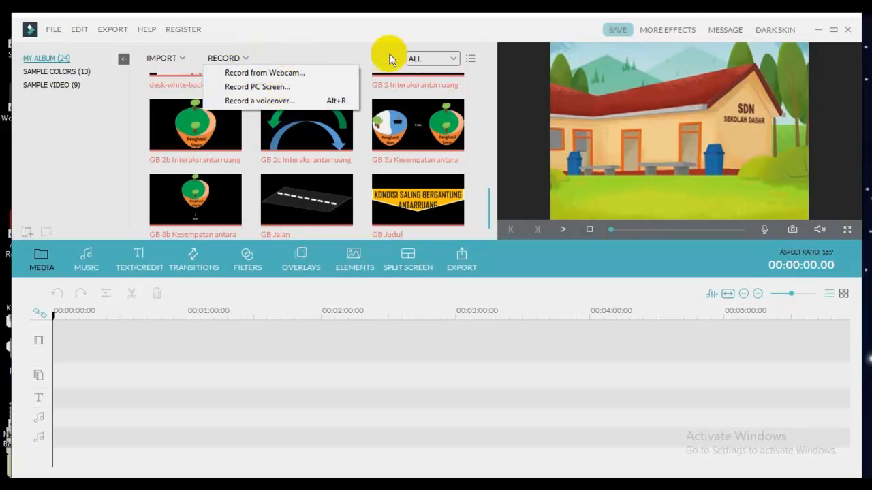
click(455, 60)
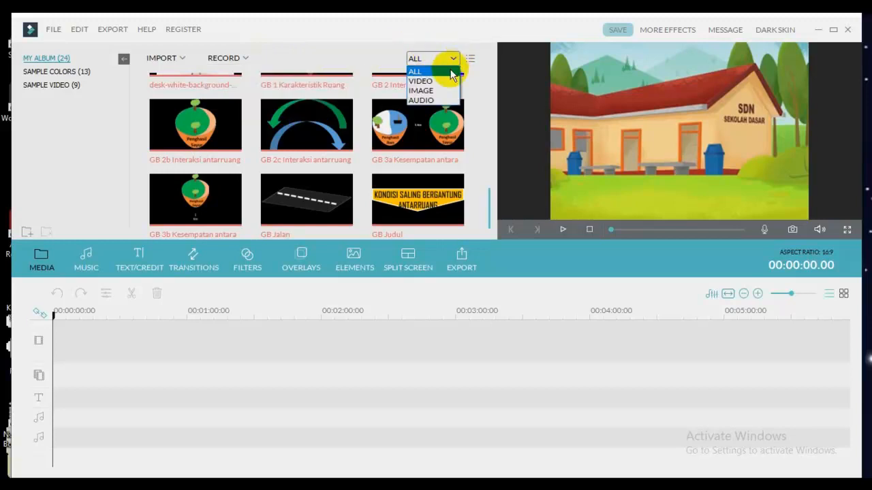
click(451, 74)
mouse_move(333, 134)
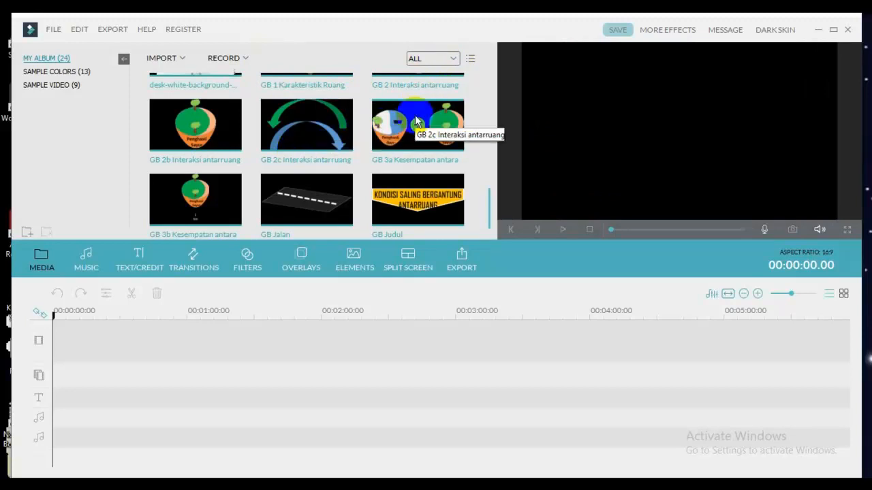
Filter My Album by video, image and audio in turn to examine each media type.
click(453, 60)
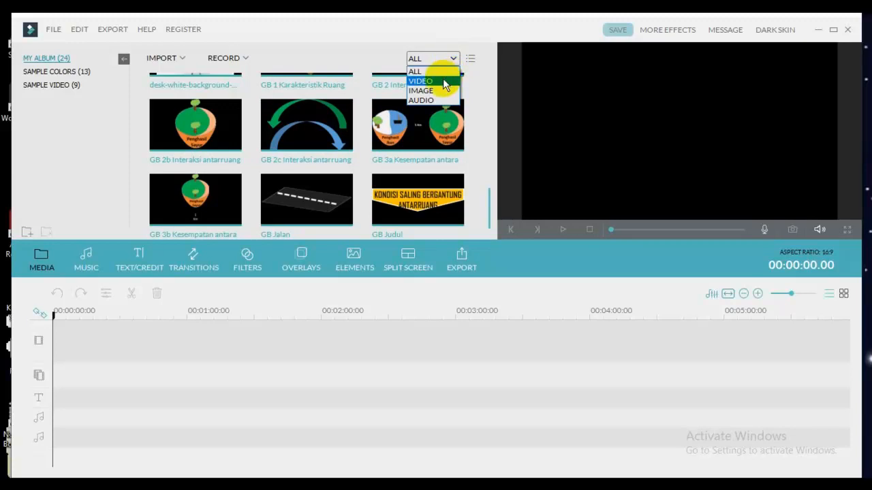
click(443, 81)
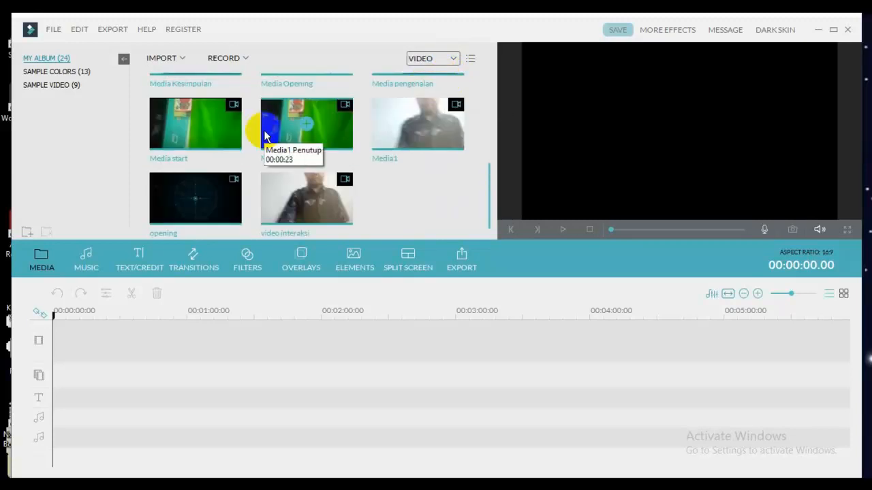
click(199, 129)
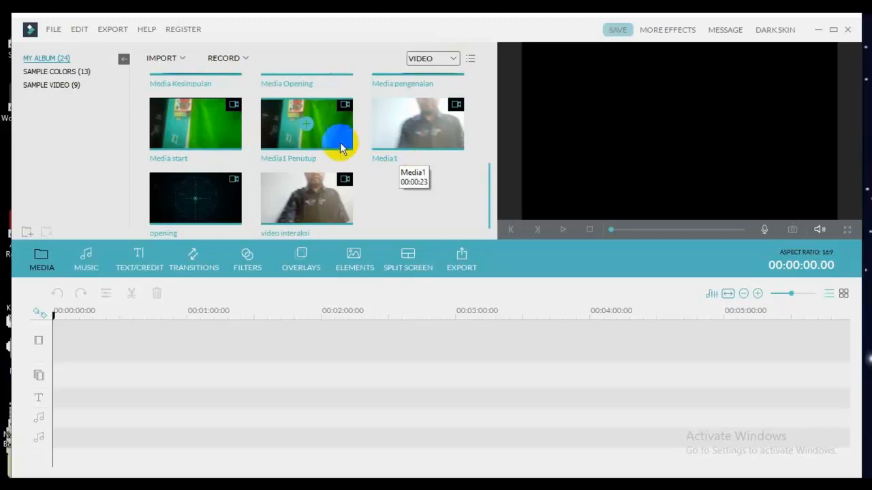
click(451, 58)
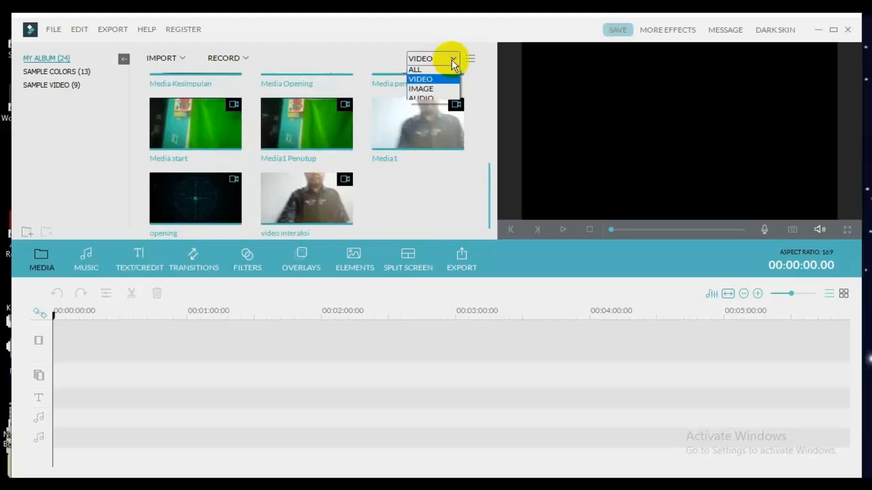
click(436, 91)
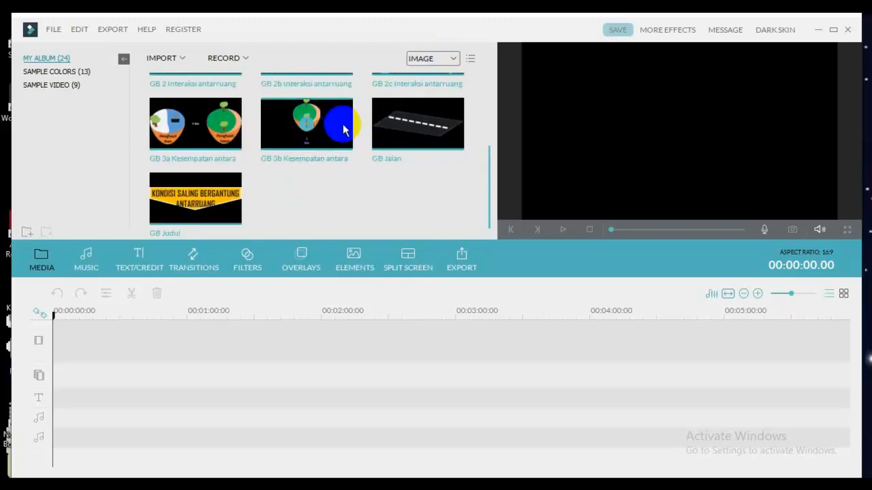
click(452, 58)
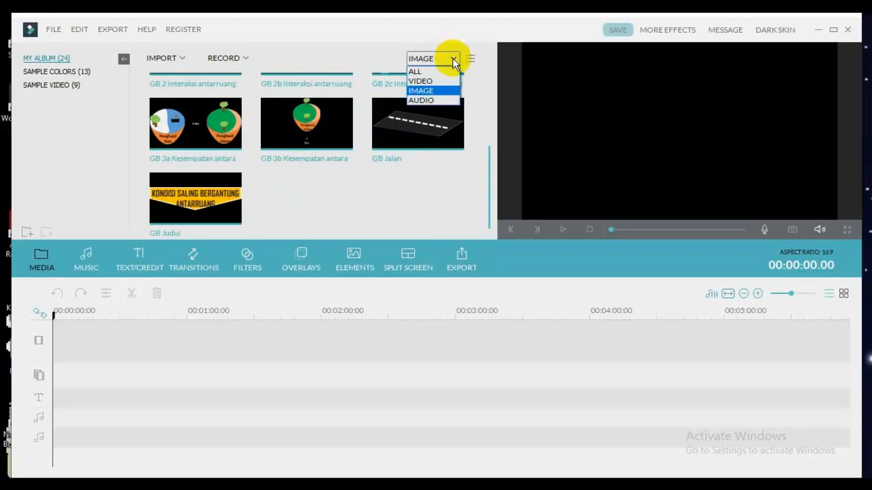
click(441, 100)
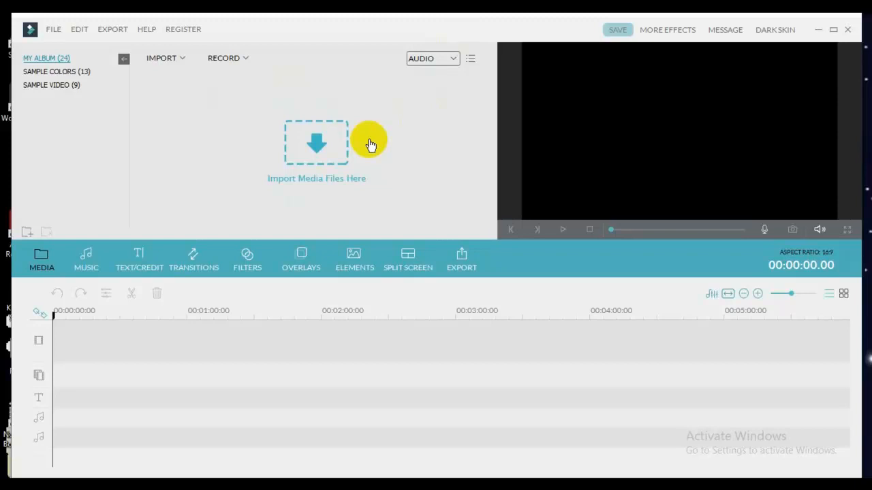
Import the bensound-acousticbreeze audio file from the Musik folder into the media library.
click(180, 58)
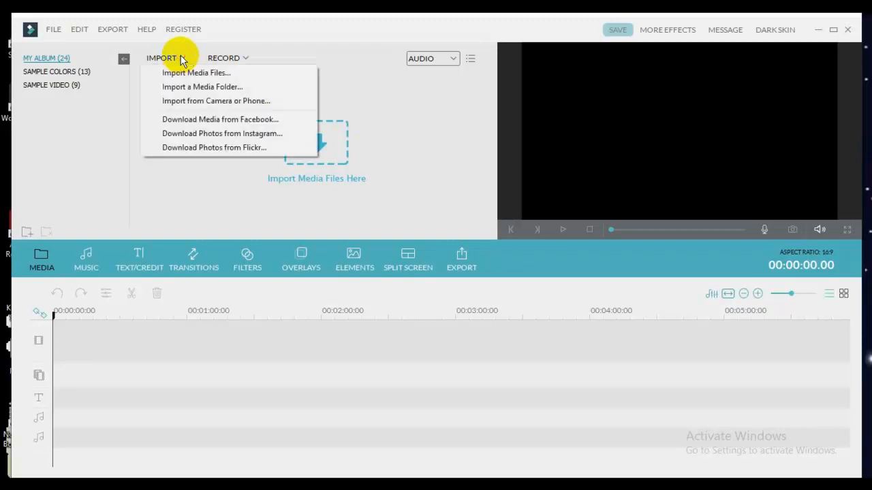
click(191, 72)
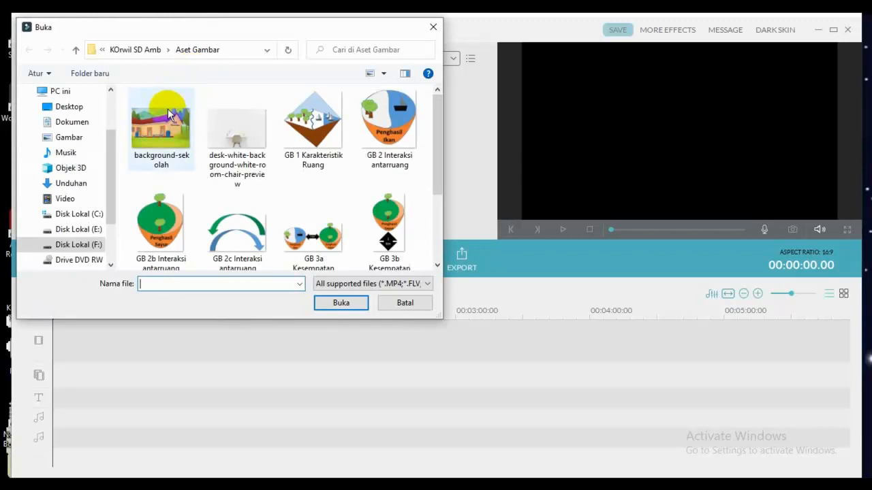
click(65, 152)
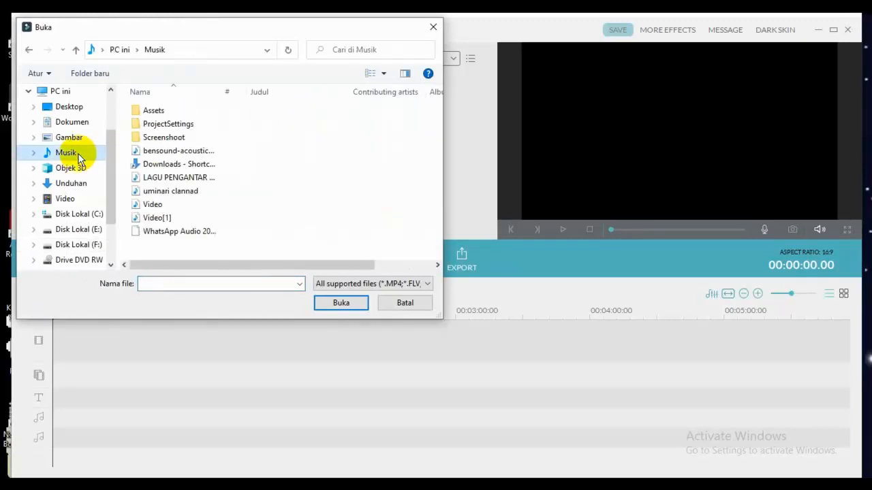
click(196, 152)
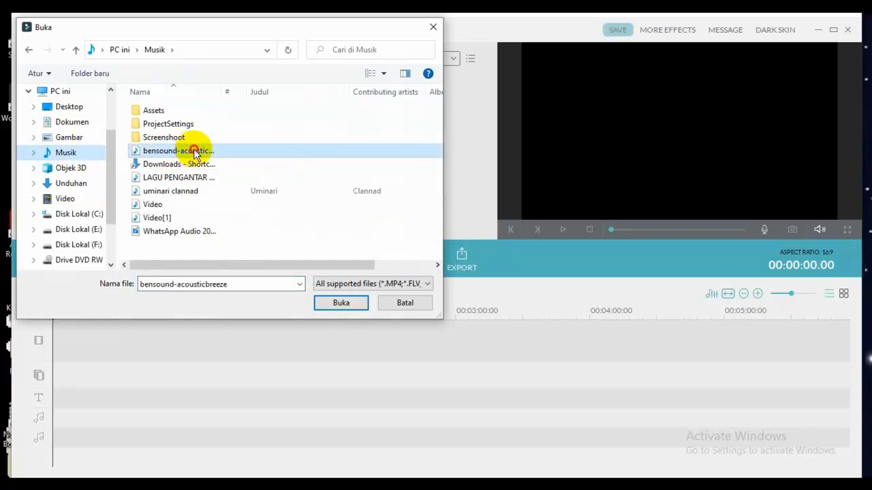
click(341, 301)
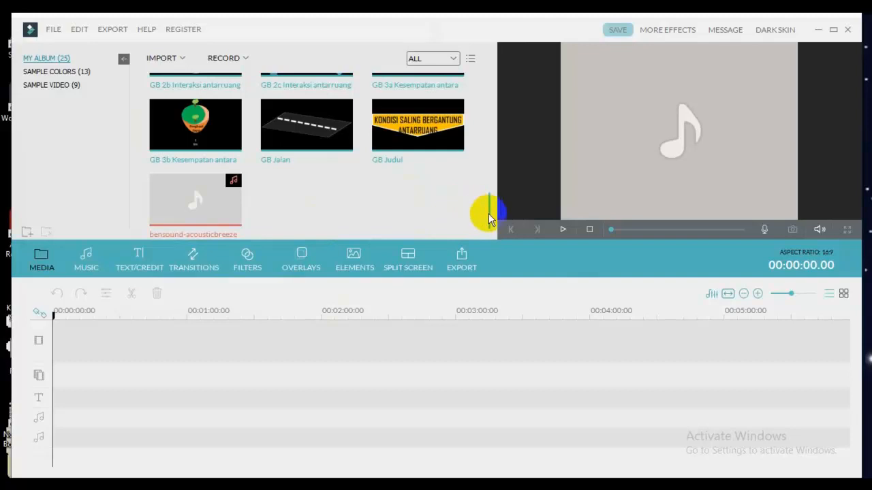
Show only images in My Album and place background-sekolah at the start of the main video track.
drag(489, 216, 496, 54)
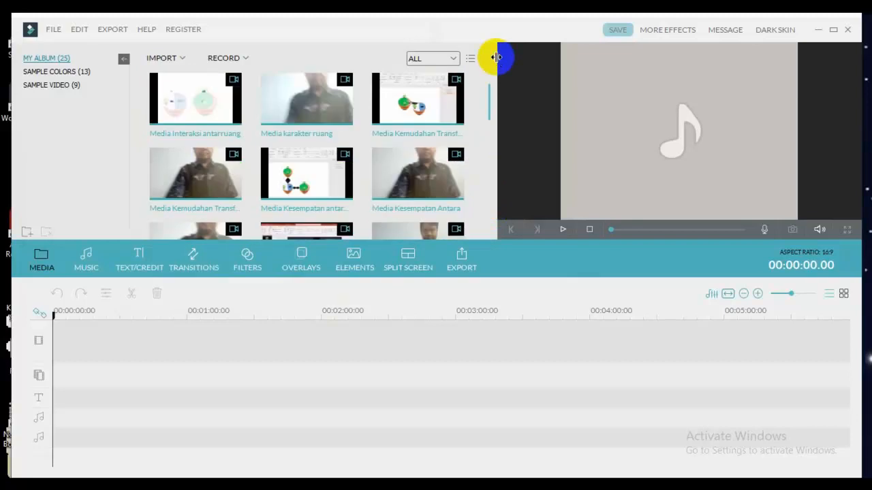
click(453, 59)
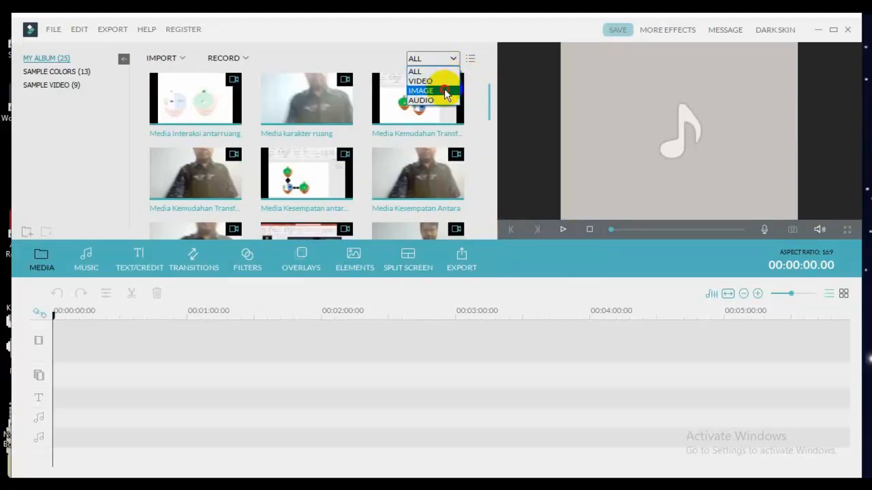
click(445, 92)
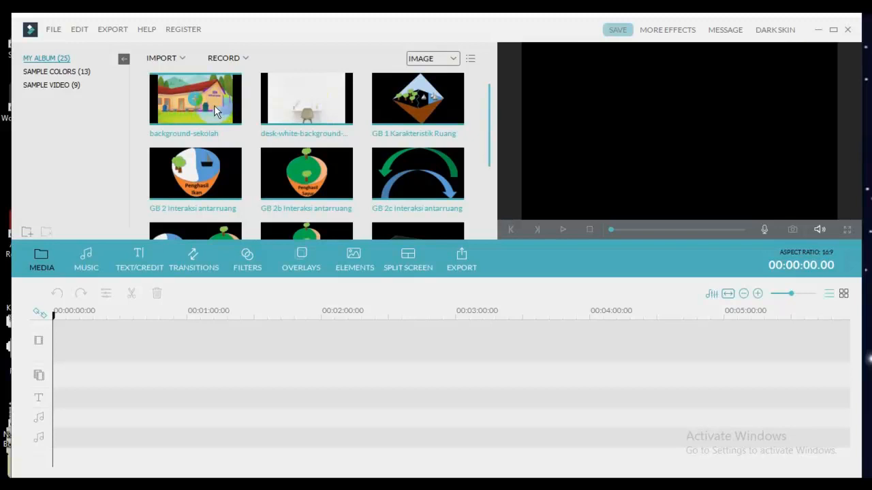
drag(214, 104, 371, 370)
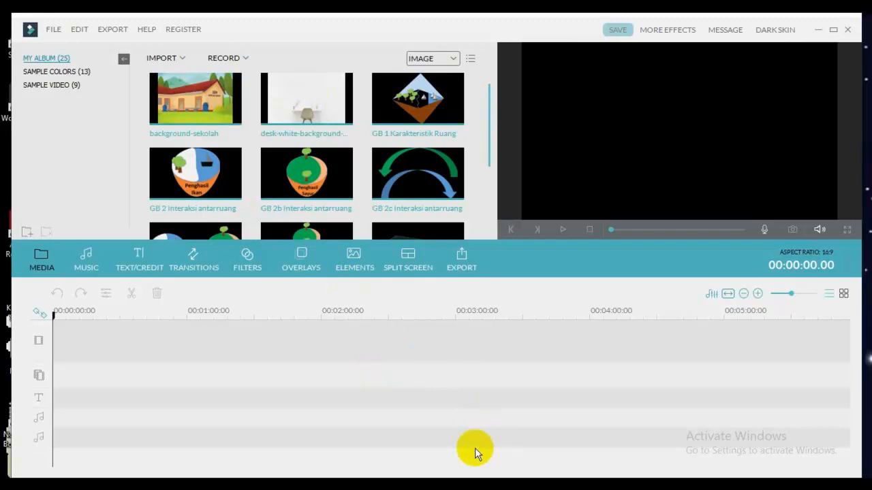
click(217, 102)
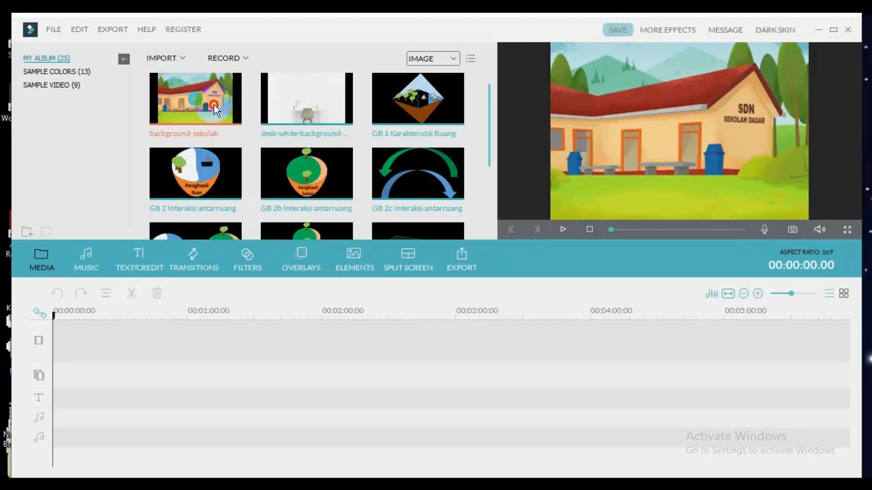
drag(208, 107, 66, 335)
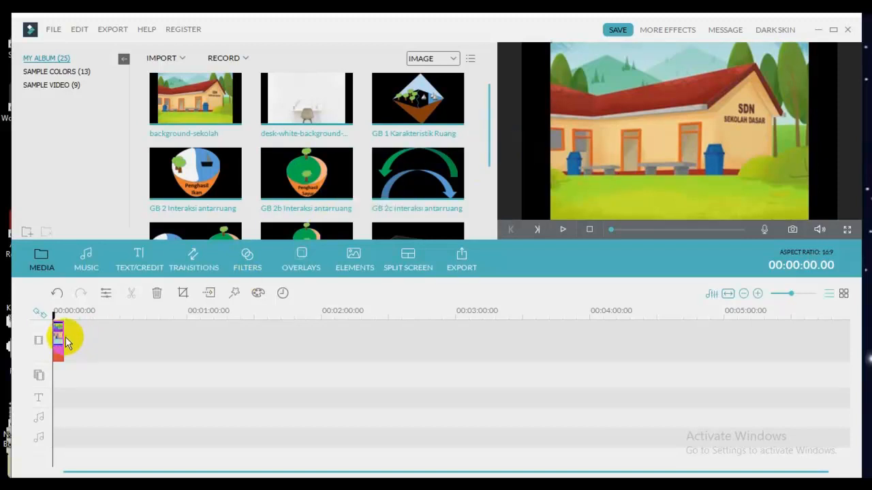
Show only videos in My Album and preview the Media start clip.
click(441, 77)
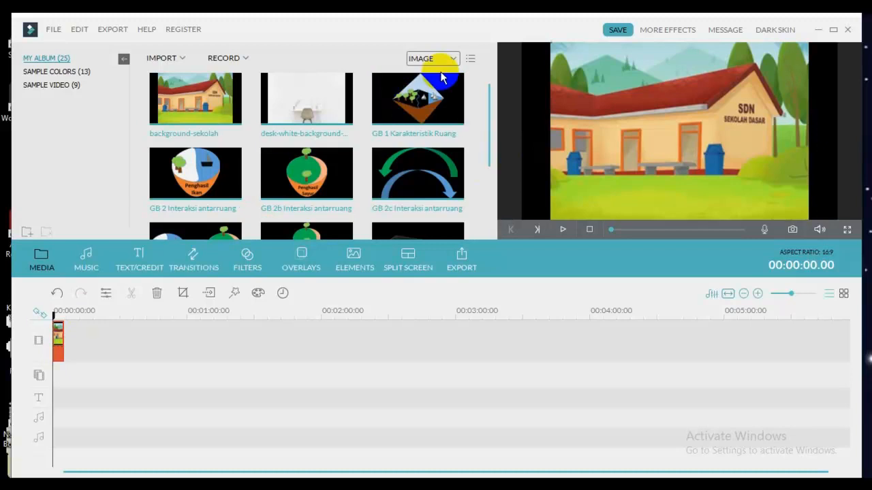
click(453, 59)
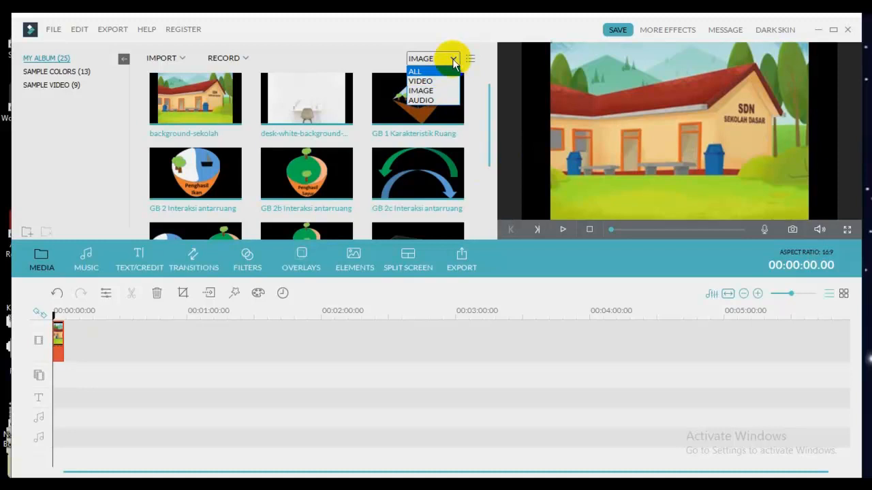
click(441, 83)
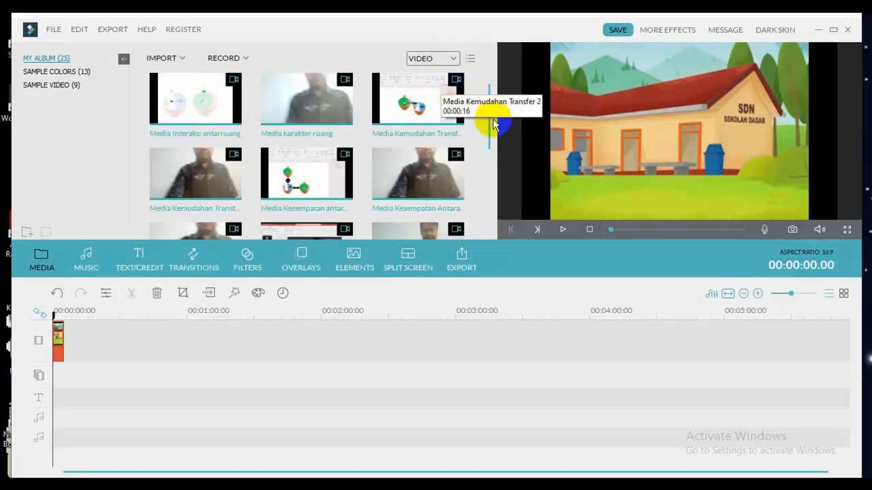
drag(490, 120, 489, 179)
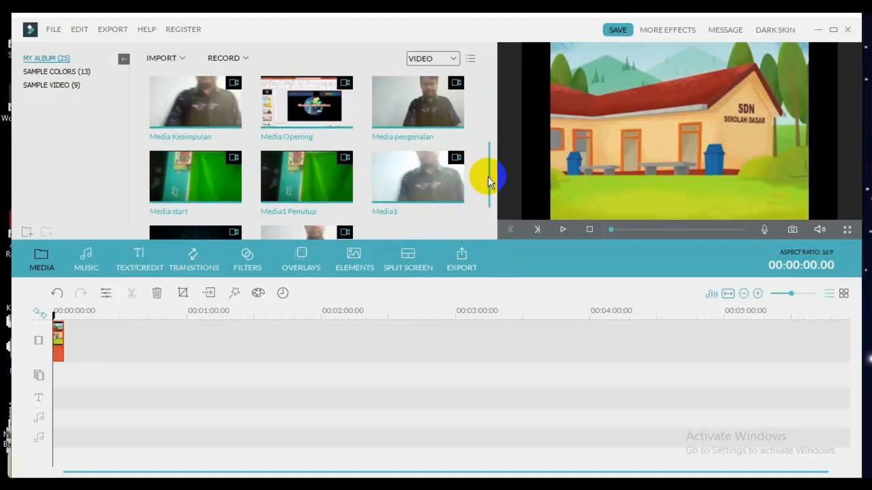
click(214, 194)
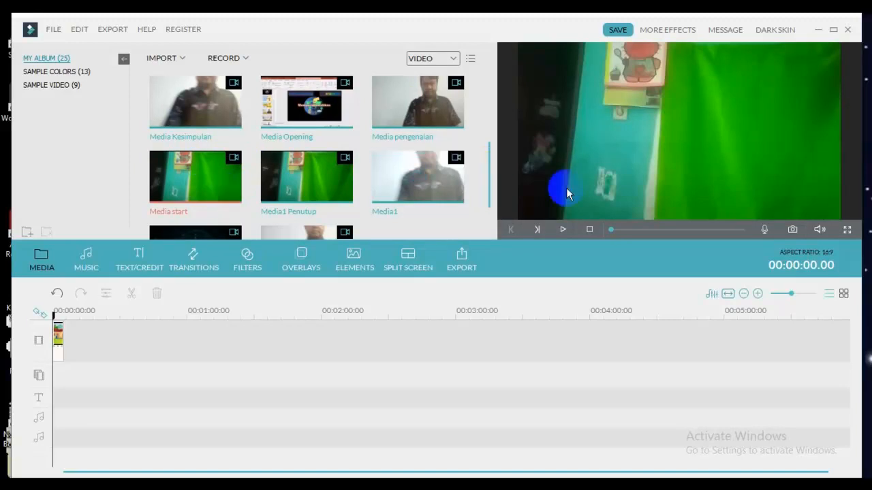
click(563, 229)
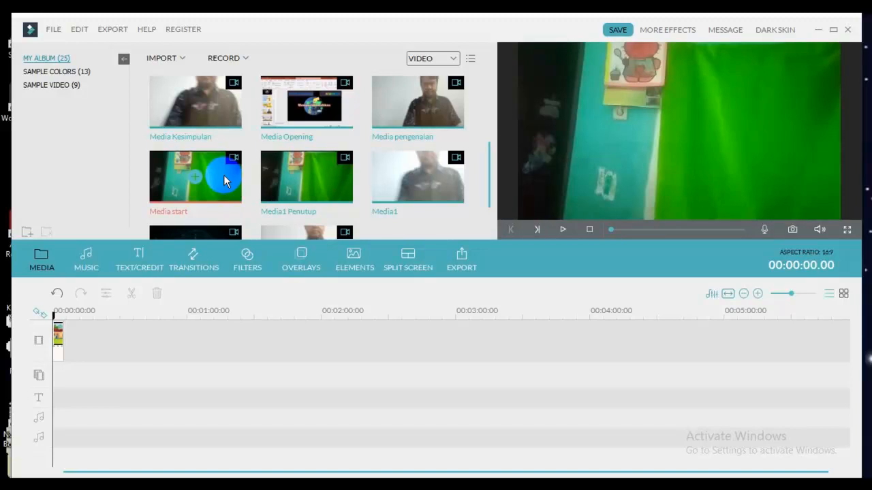
double_click(225, 180)
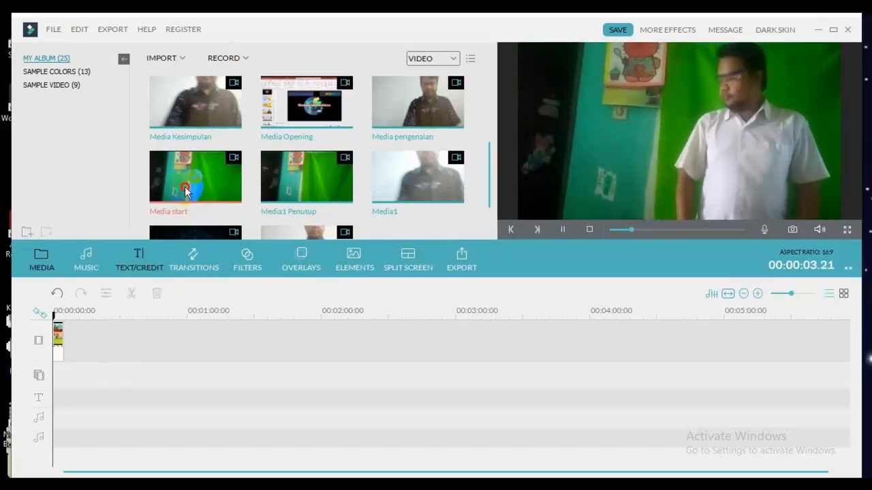
Place the Media start clip on the overlay track below the background picture, at the start of the timeline.
click(220, 186)
drag(219, 186, 58, 378)
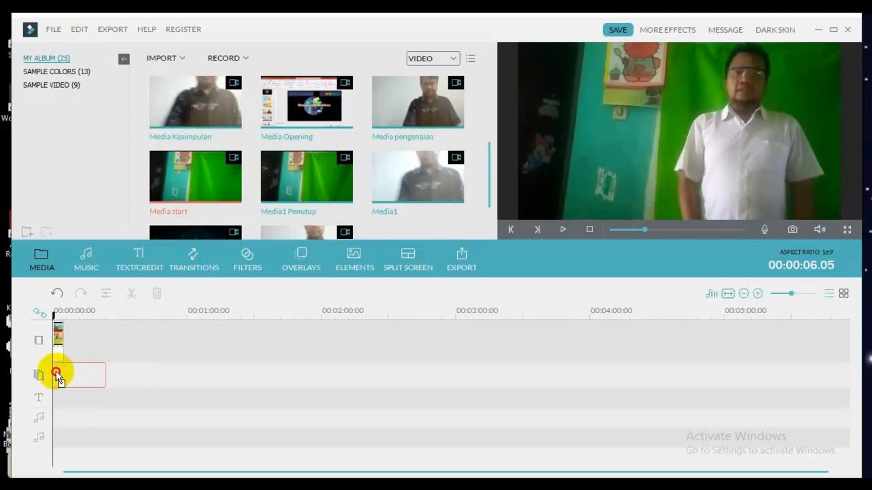
drag(59, 378, 59, 378)
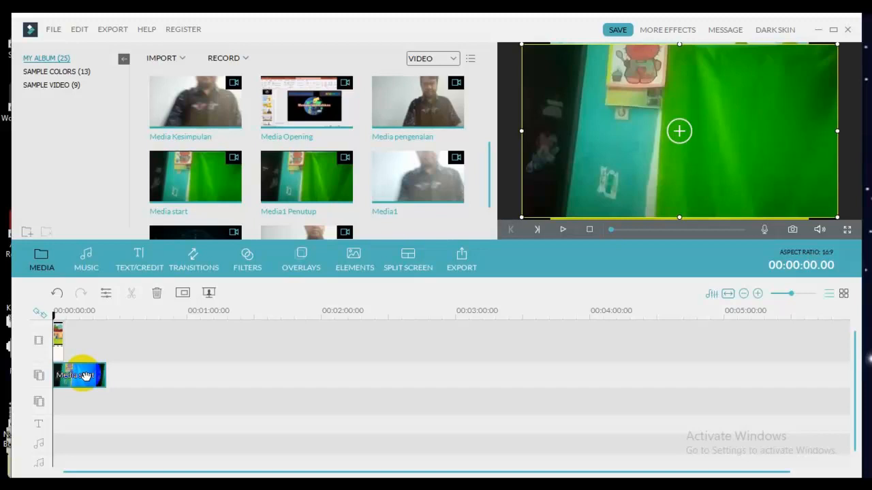
Split the Media start clip at 00:00:06.08 and delete the part before the cut.
key(space)
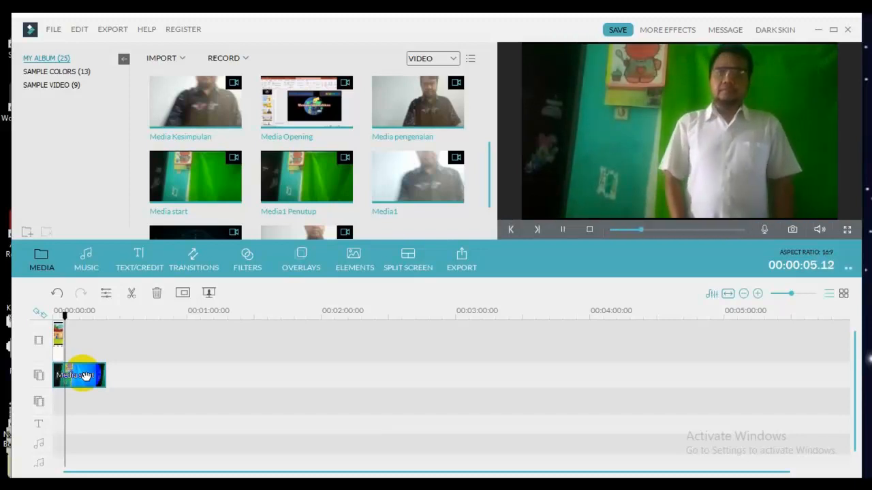
key(space)
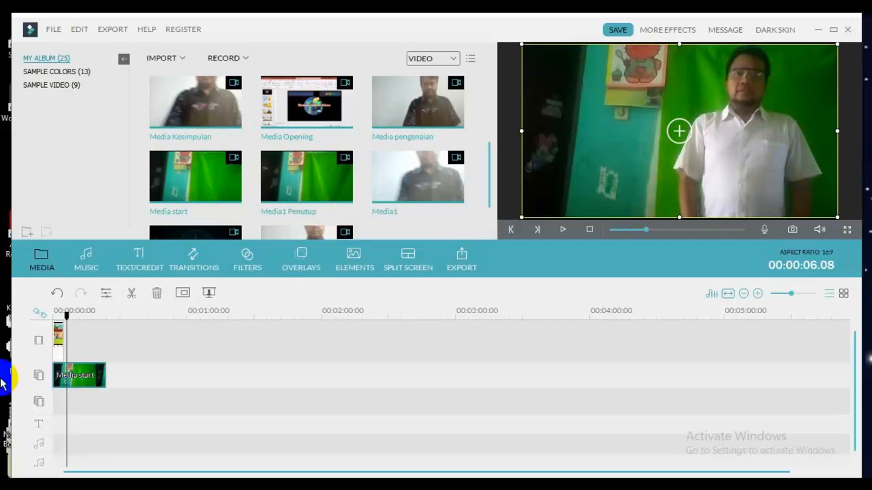
click(132, 294)
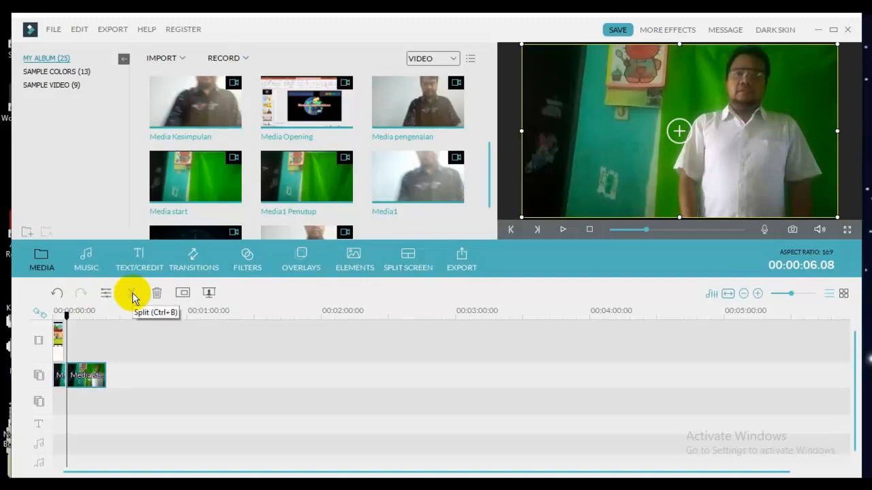
click(88, 378)
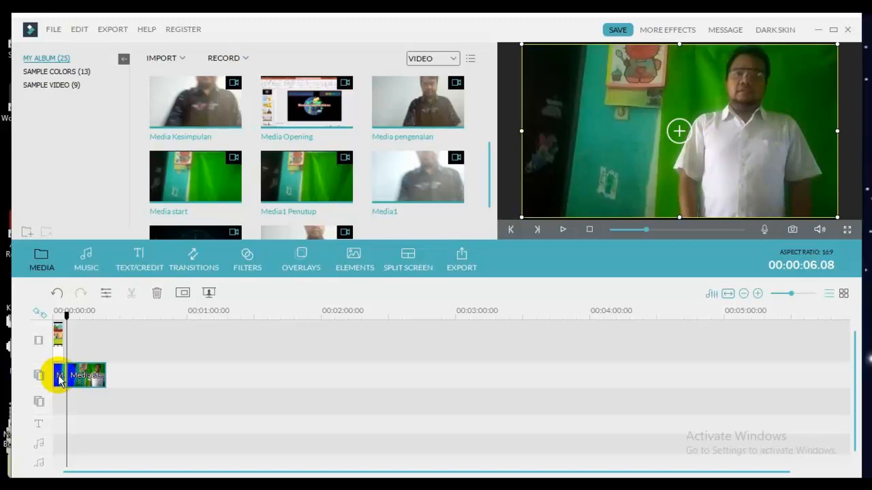
click(60, 378)
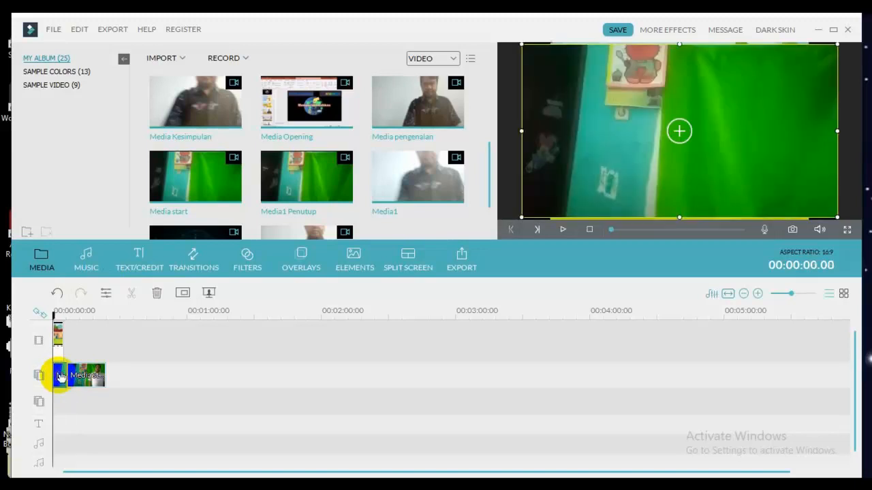
key(Delete)
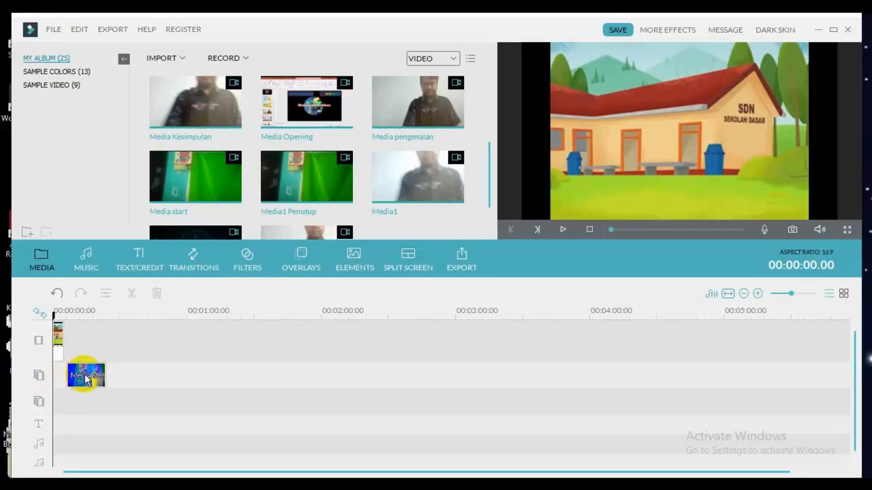
Move the remaining Media start clip to the beginning of the timeline, under the background picture.
click(86, 377)
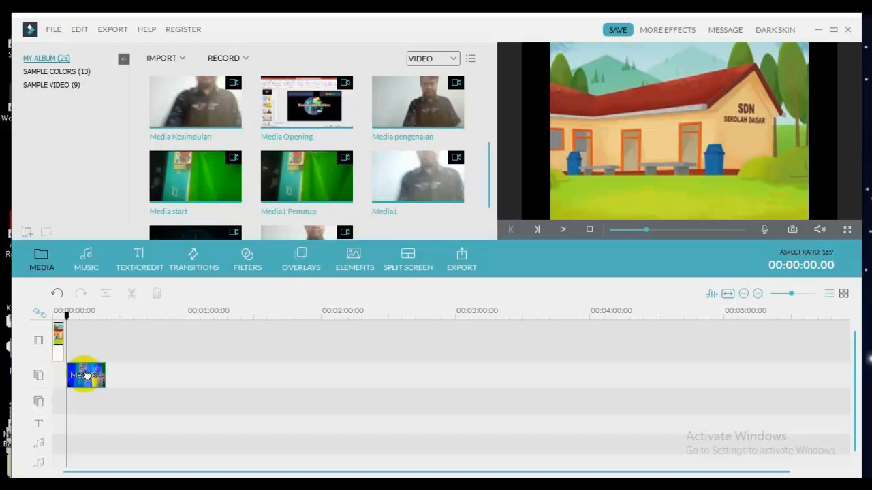
drag(76, 376, 62, 379)
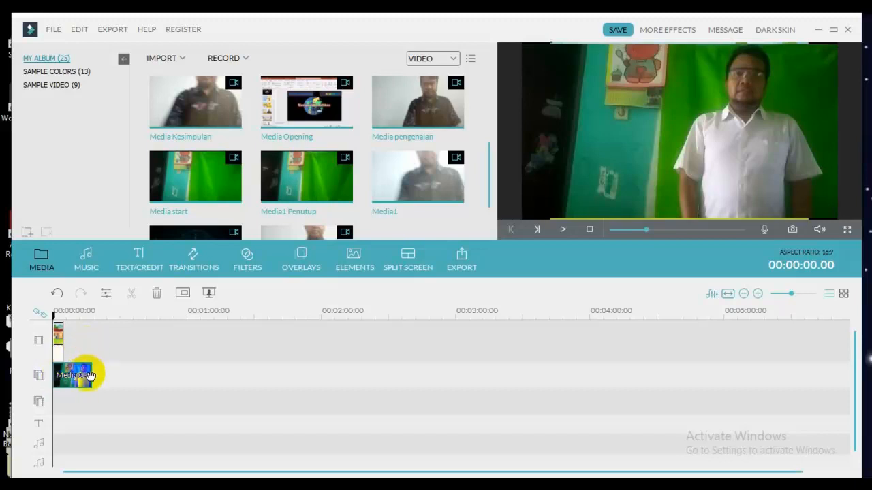
click(90, 376)
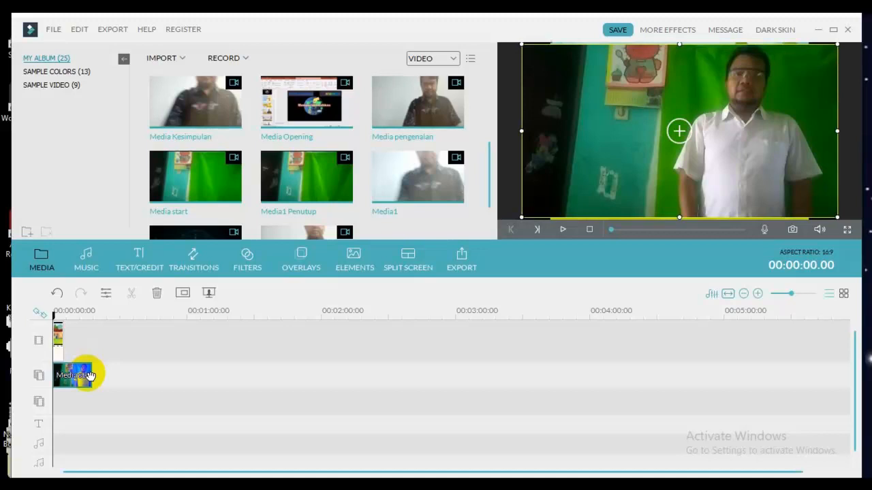
Play the Media start clip to find its end point, split it at 00:00:13.15 and delete the part after the cut.
key(space)
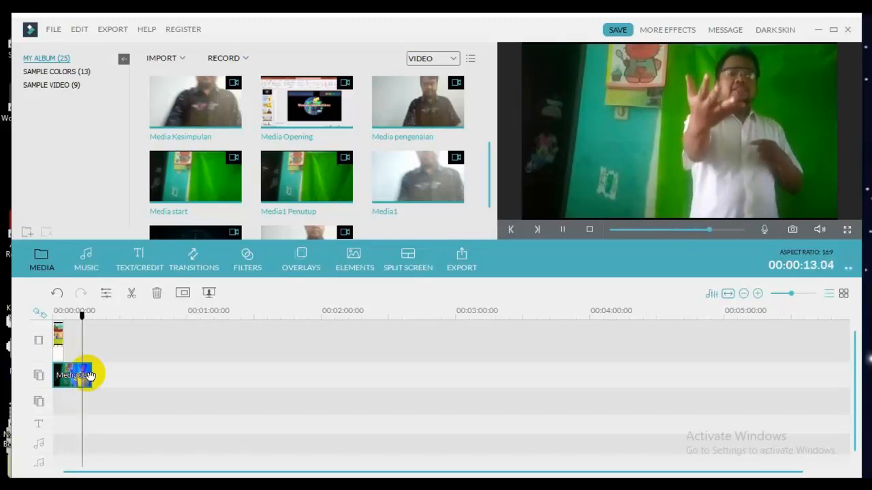
key(space)
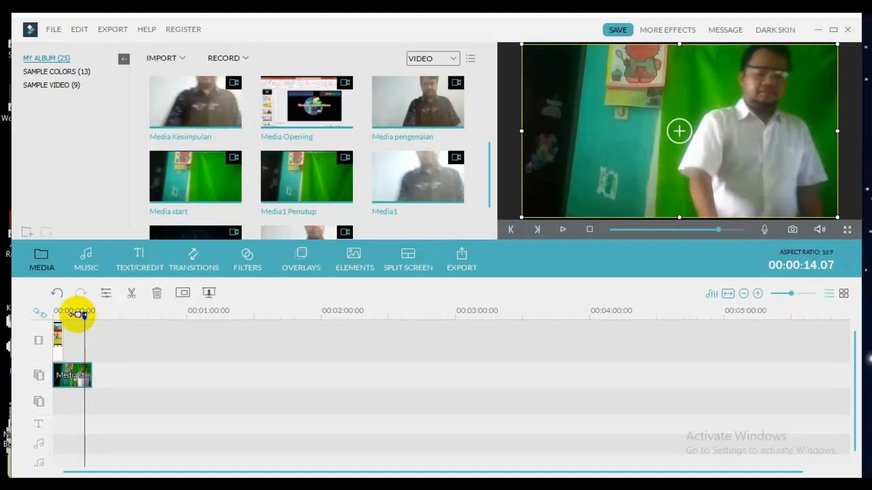
drag(84, 315, 82, 316)
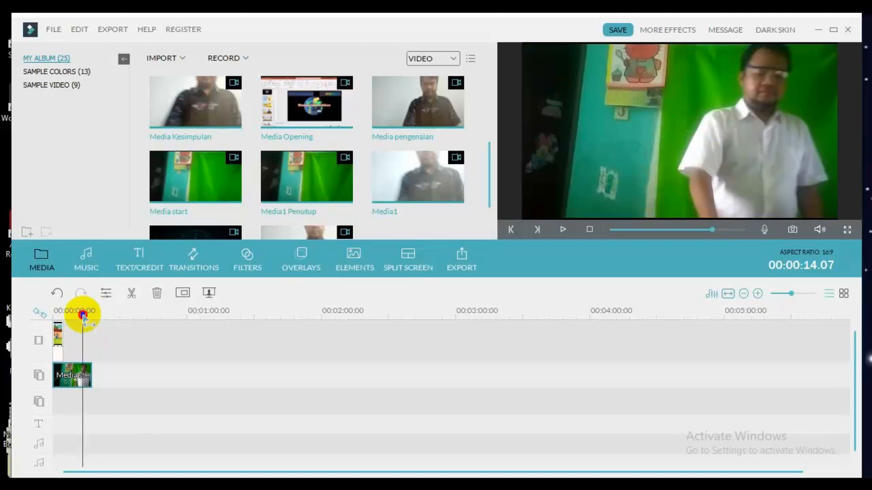
key(space)
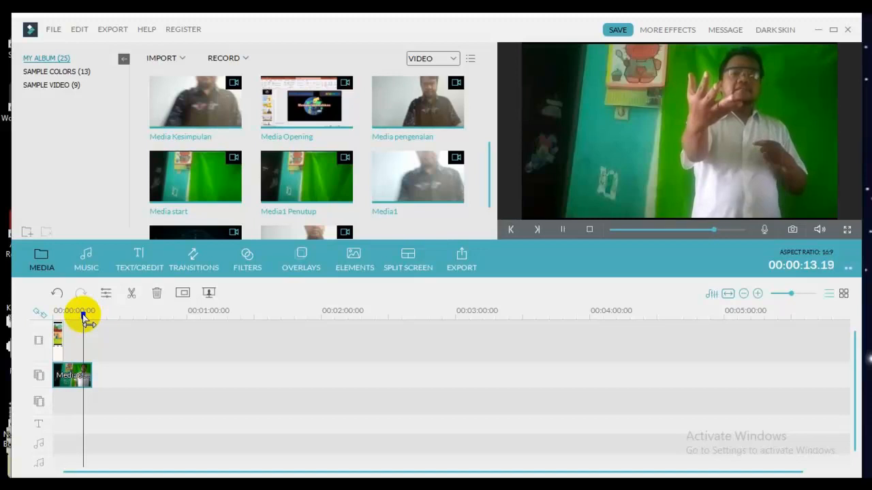
key(space)
drag(84, 314, 77, 315)
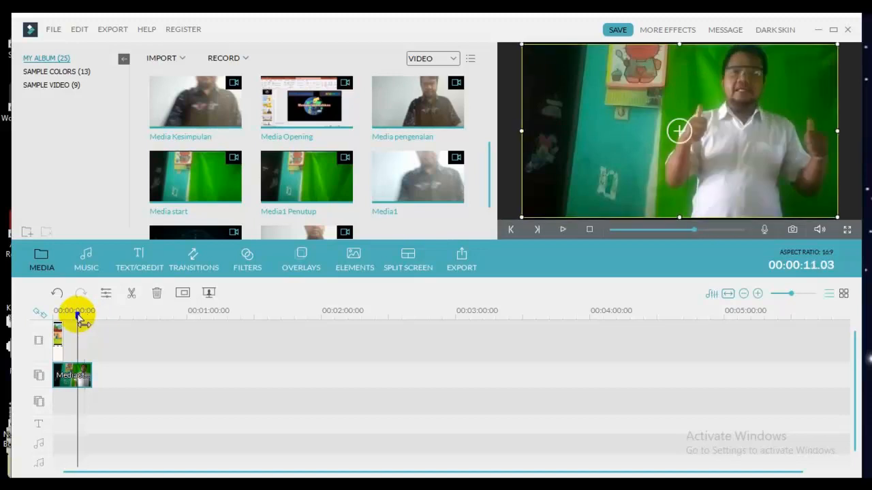
key(space)
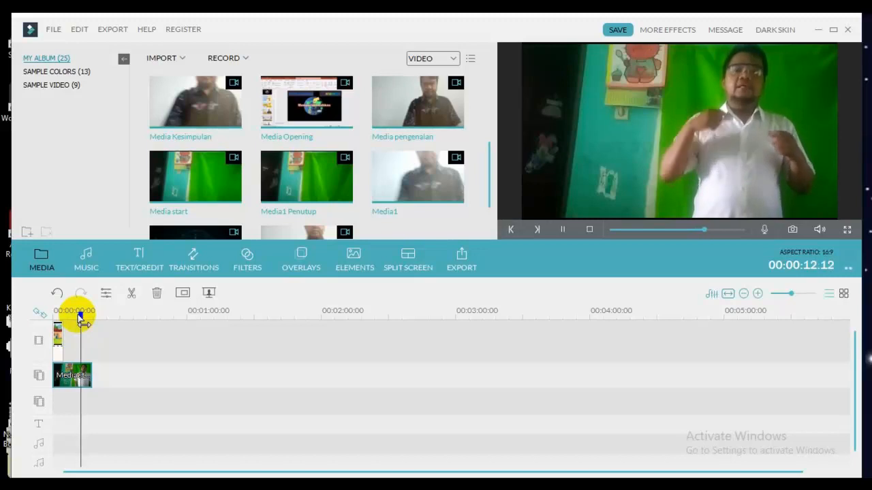
key(space)
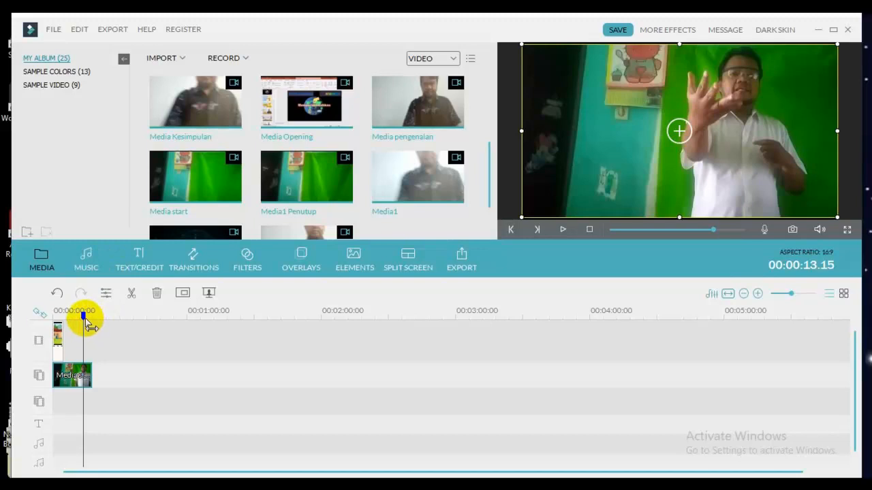
click(132, 298)
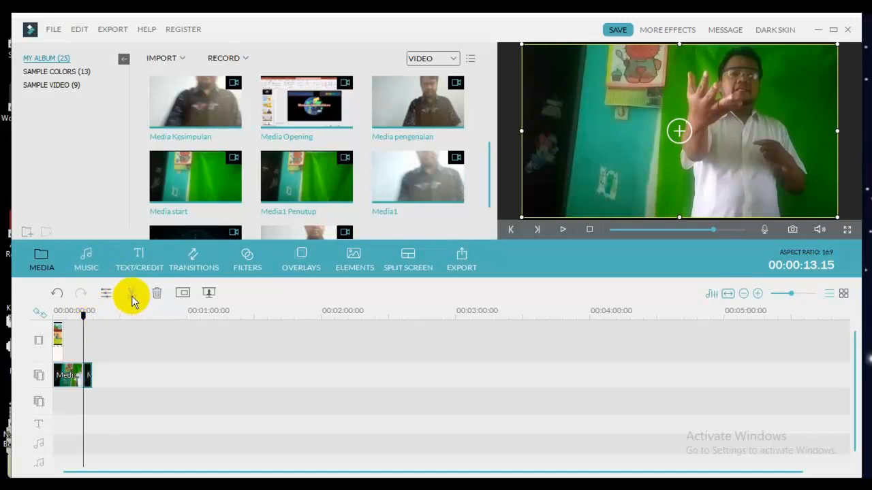
click(88, 376)
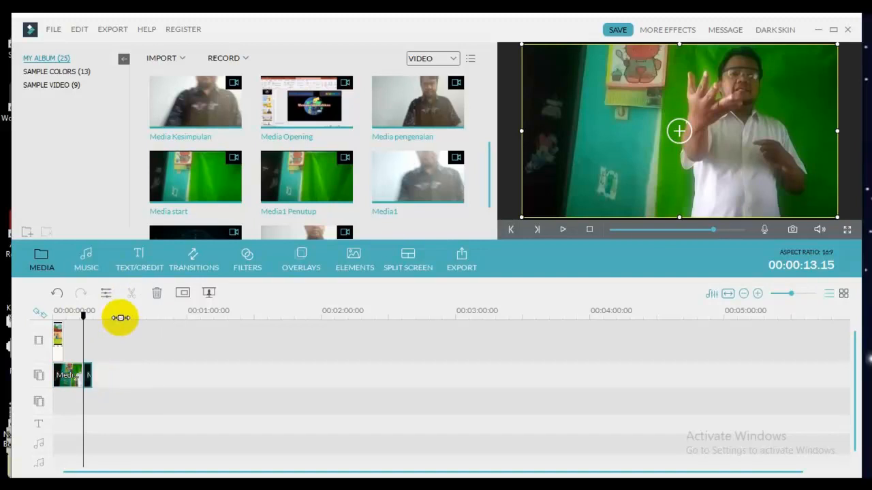
click(157, 298)
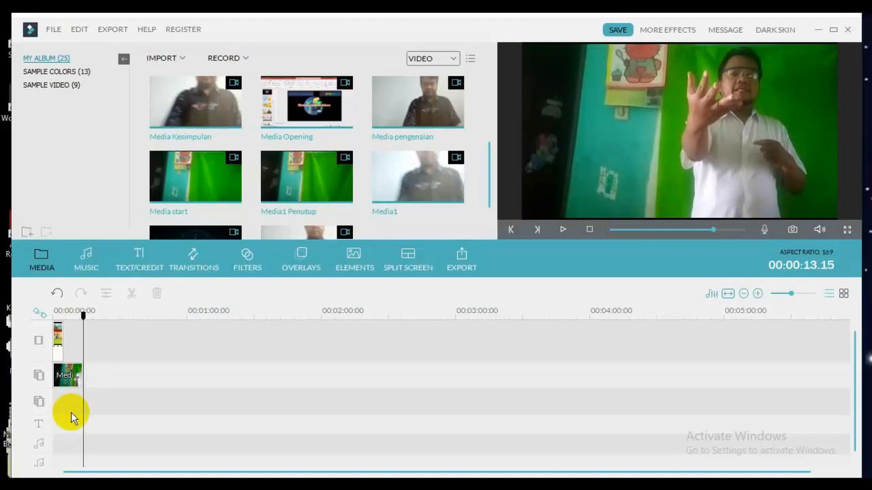
Extend the school background picture to 00:00:13.15 so that it ends together with the Media start clip.
click(66, 375)
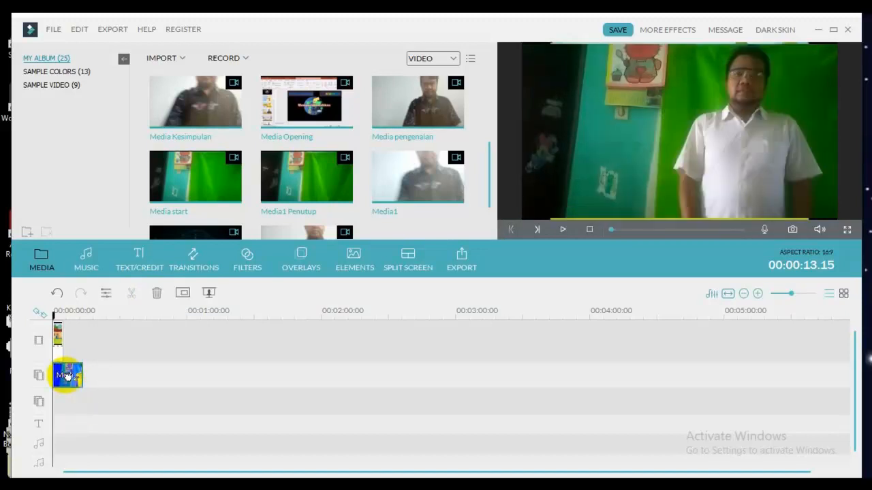
click(59, 335)
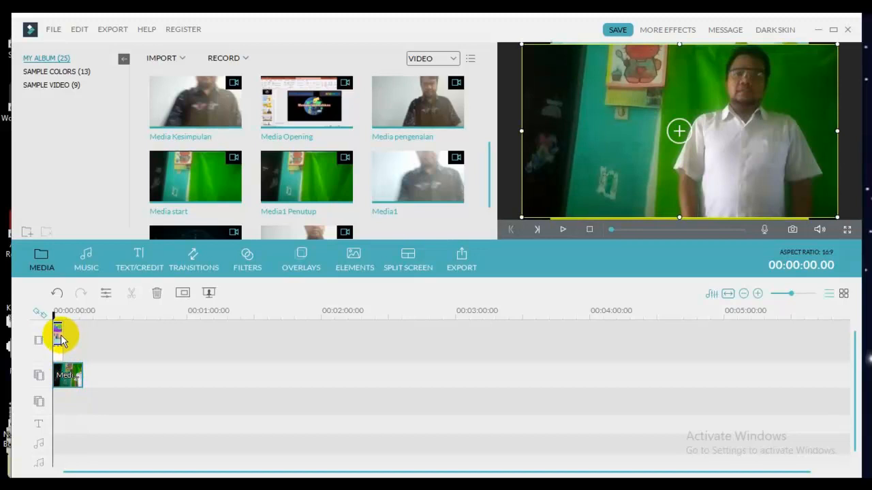
click(60, 337)
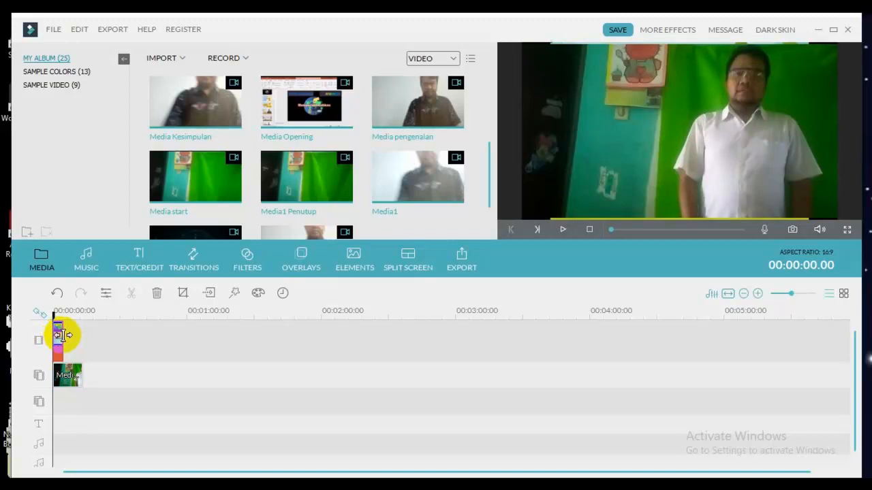
drag(62, 335, 83, 335)
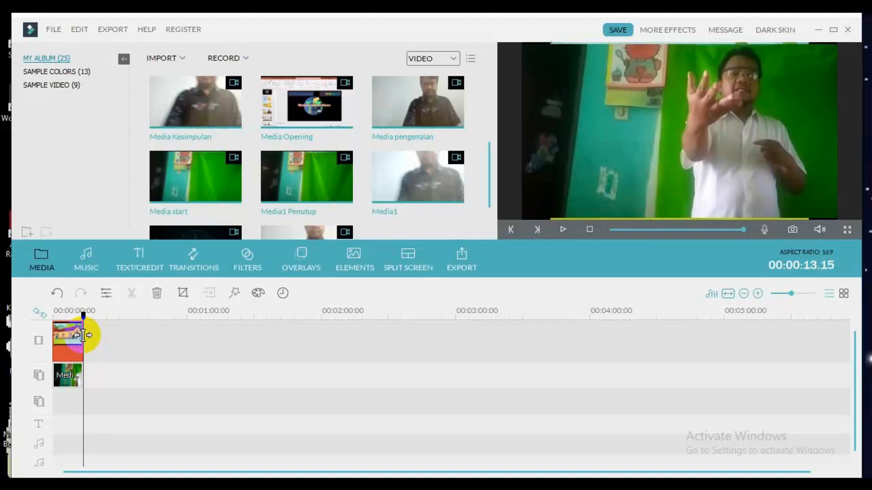
Apply the plain rectangle mask to the Media start clip in PIP Edit, with width 0.46 and left 0.46.
click(69, 376)
click(68, 376)
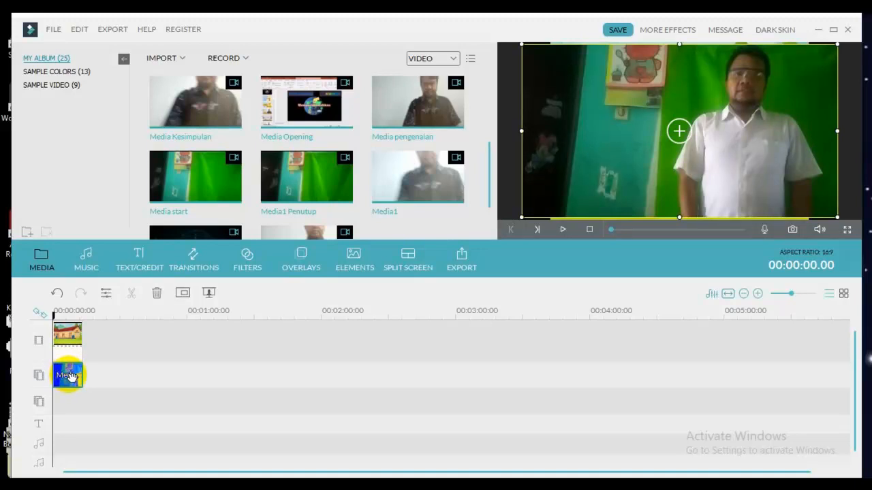
double_click(68, 376)
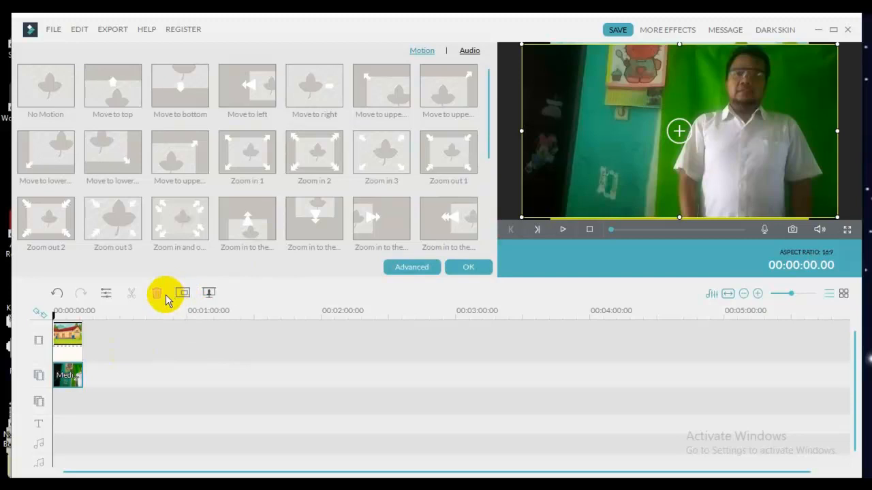
click(209, 294)
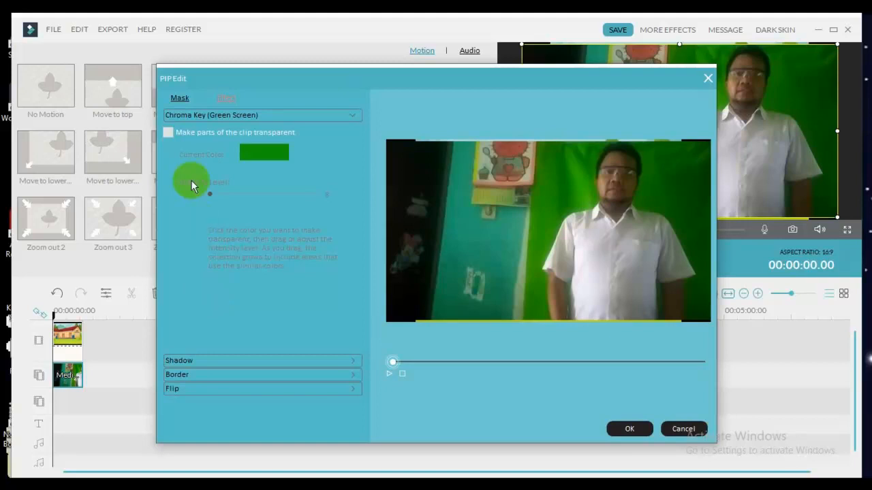
click(182, 97)
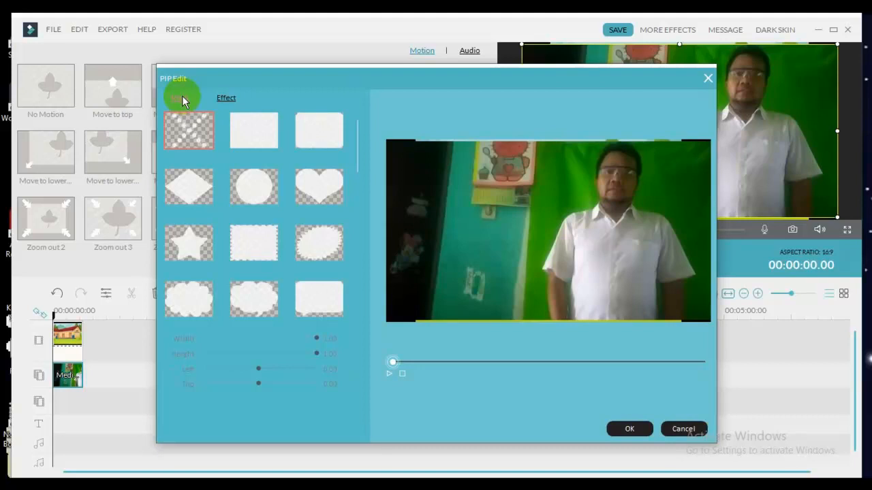
double_click(256, 135)
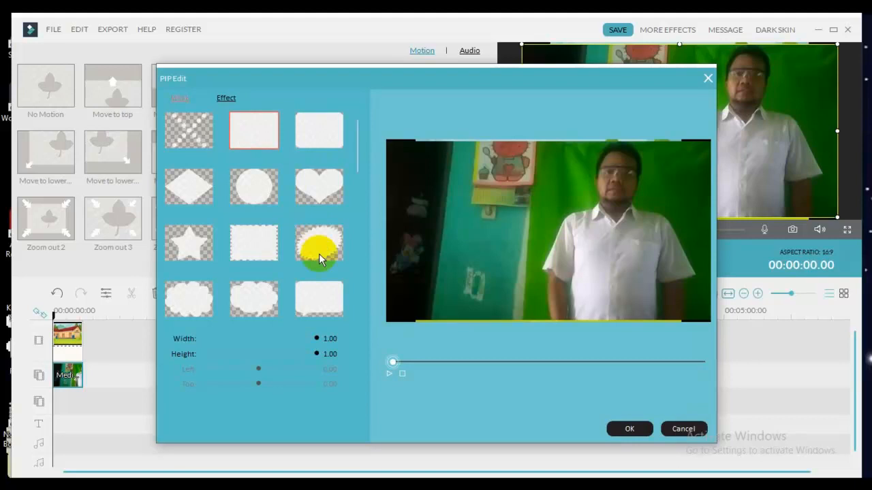
double_click(327, 316)
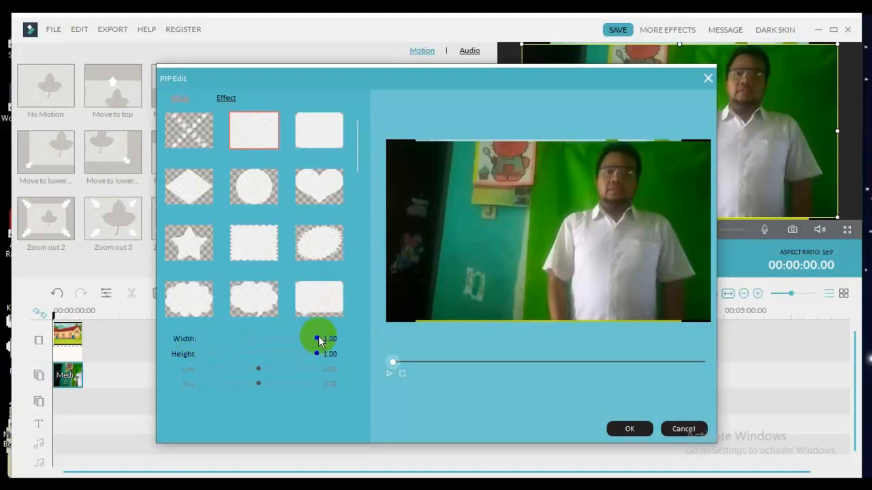
drag(317, 335, 255, 341)
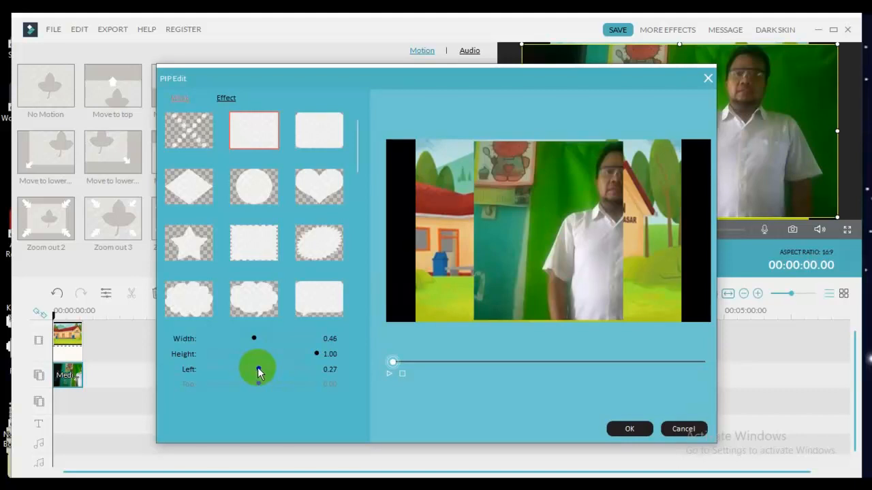
drag(259, 371, 301, 371)
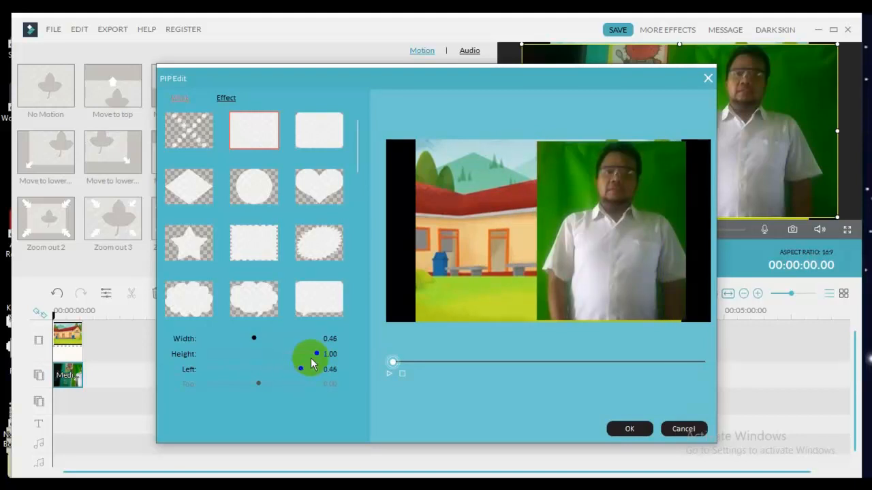
Try a mask height of 0.94 with a top offset of 0.06, and return the height to 1.00.
click(326, 354)
drag(317, 356, 322, 358)
drag(317, 356, 311, 354)
click(258, 384)
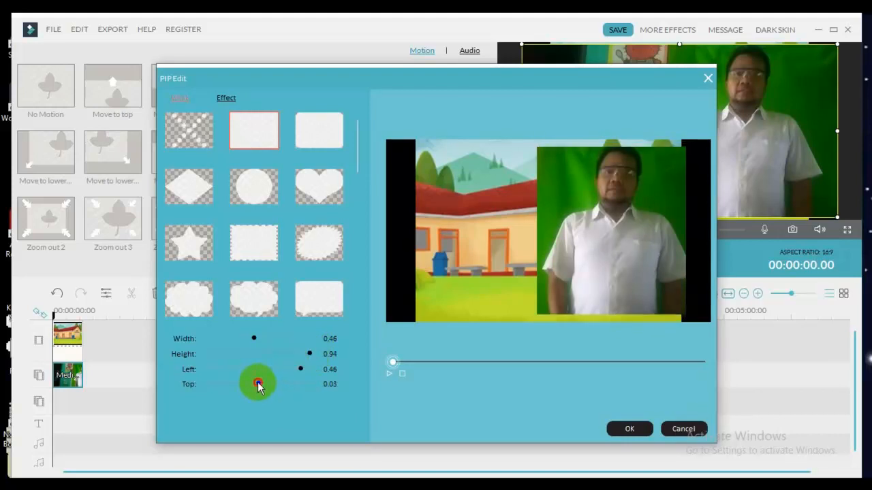
drag(258, 384, 344, 384)
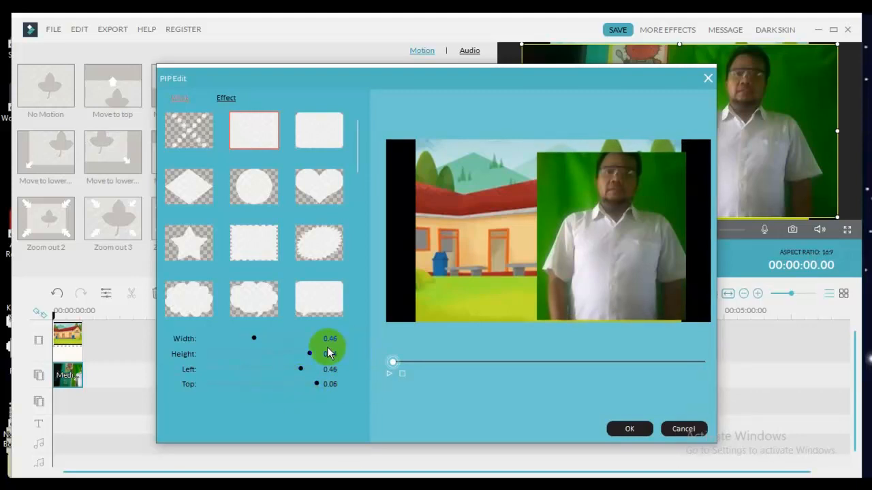
drag(312, 357, 337, 349)
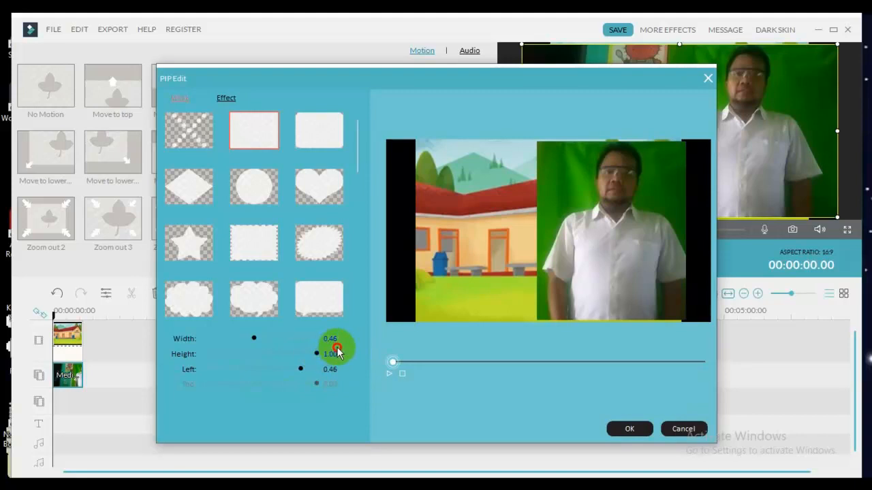
Preview the masked clip, refine the mask to width 0.49 and left 0.46, and apply the PIP edits.
click(389, 375)
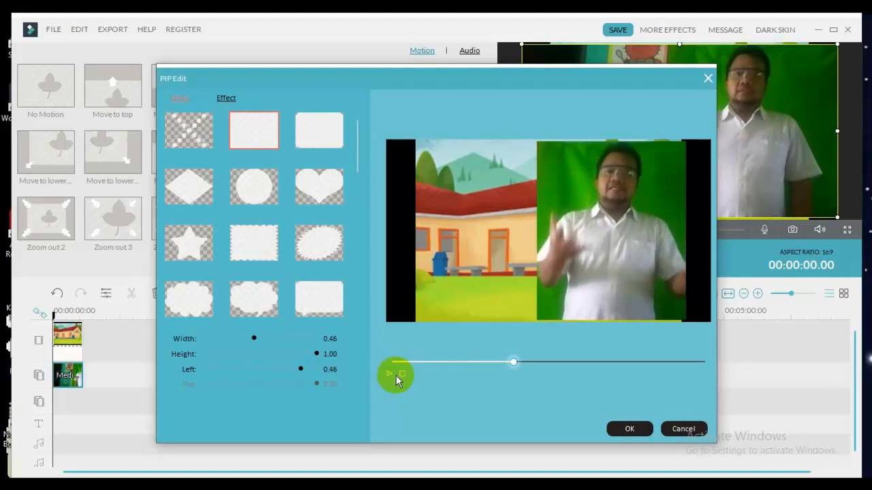
click(396, 375)
click(406, 376)
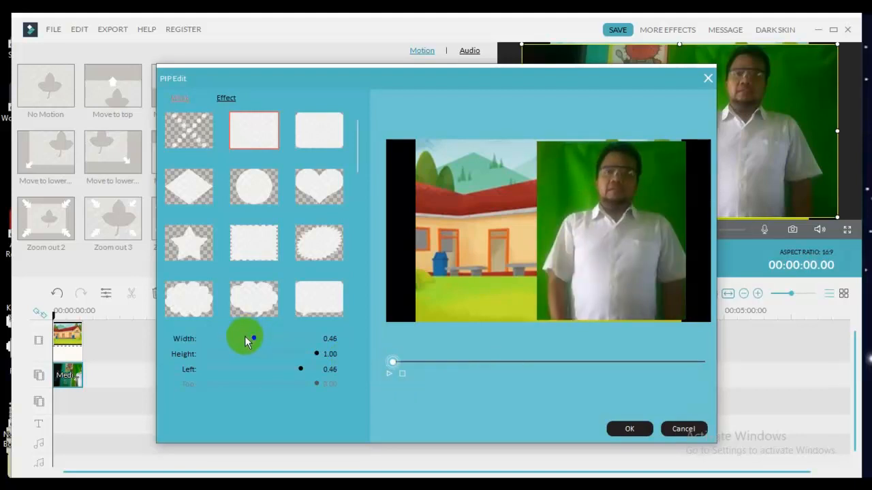
drag(253, 340, 260, 338)
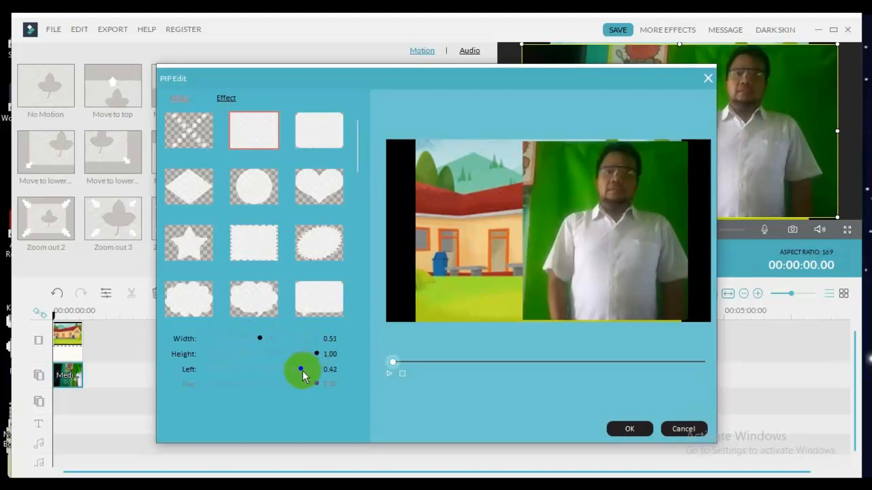
drag(298, 368, 306, 369)
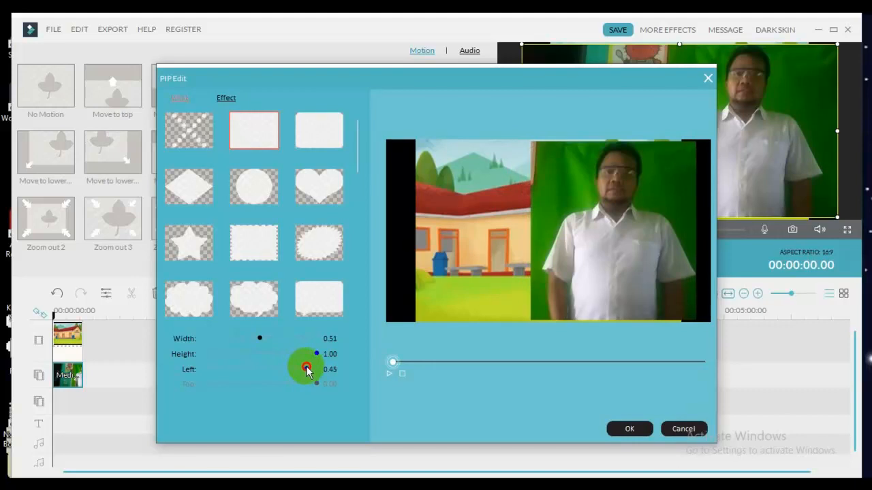
click(260, 339)
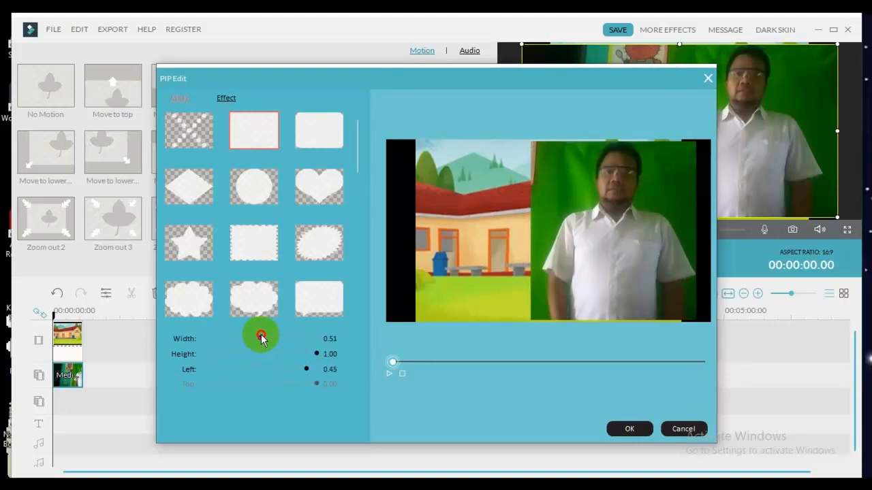
drag(261, 338, 257, 338)
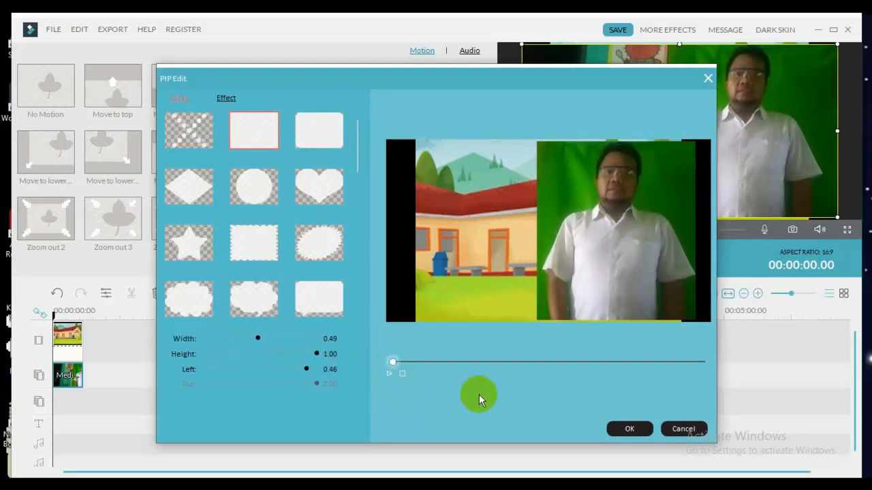
click(624, 427)
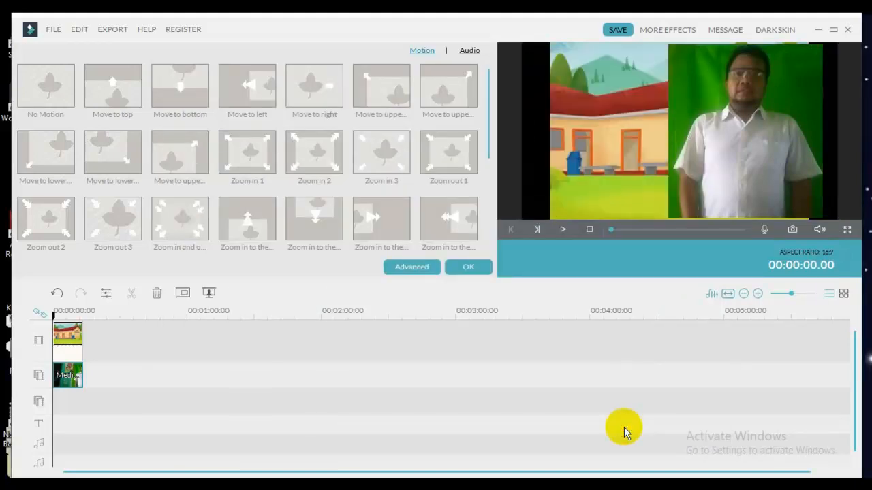
Keep the Media start clip selected and close its motion settings to return to the media library.
click(766, 139)
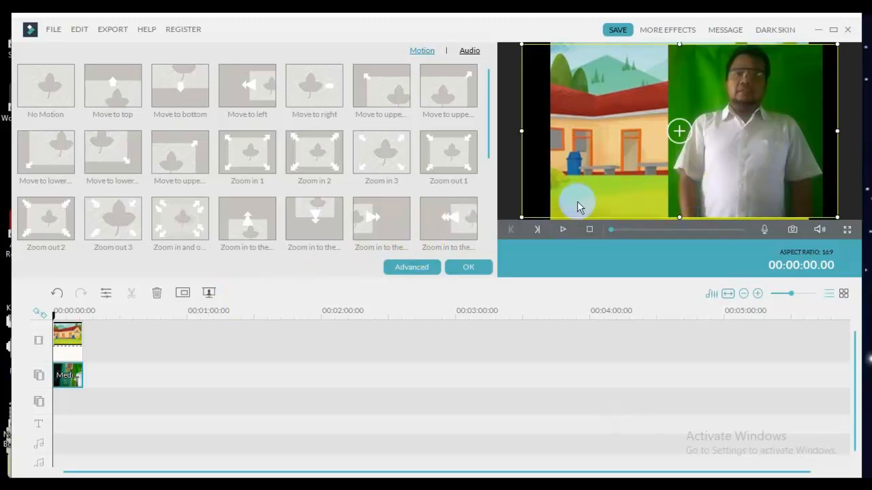
click(74, 379)
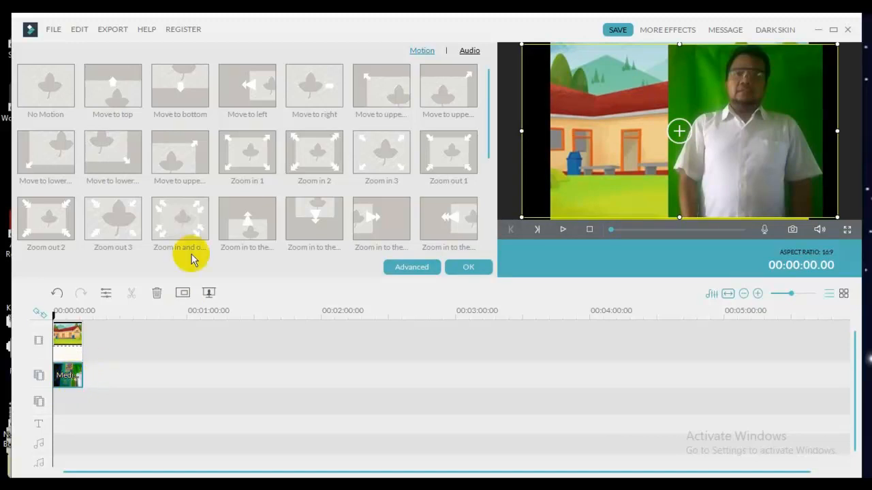
click(467, 266)
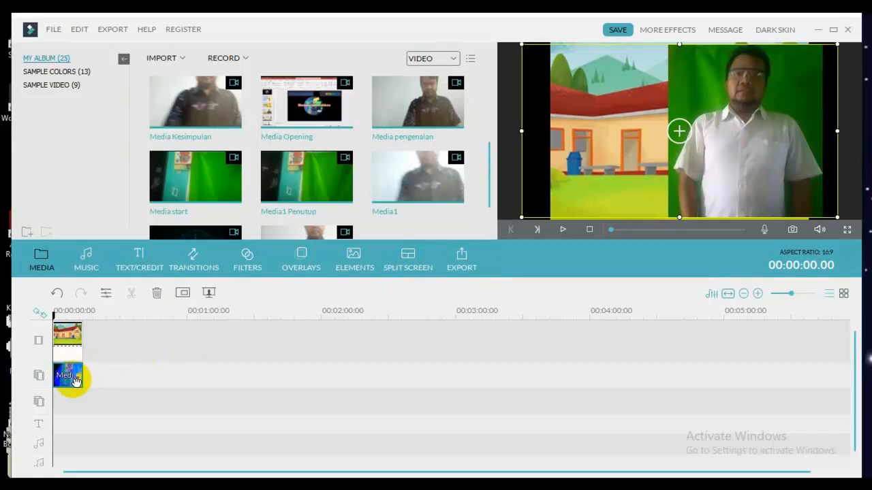
Apply a chroma key to the Media start clip, sampling the dark green backdrop as the transparent color with an intensity level of 20.
click(209, 293)
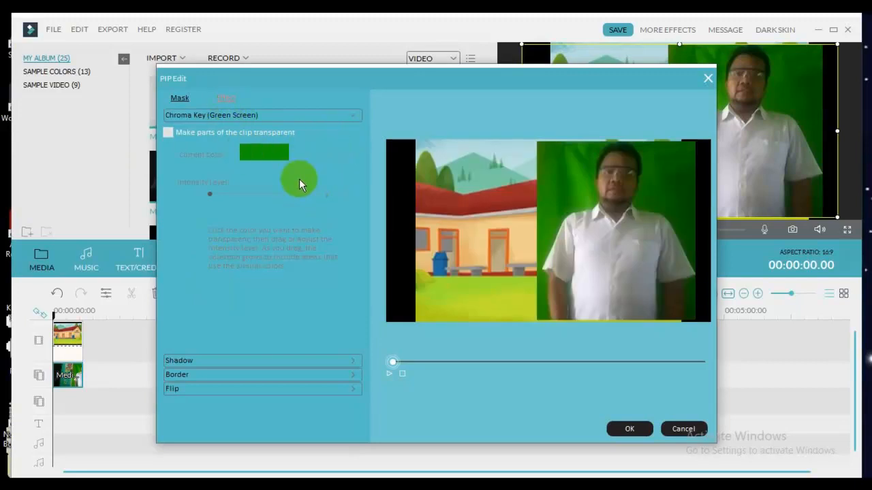
click(175, 136)
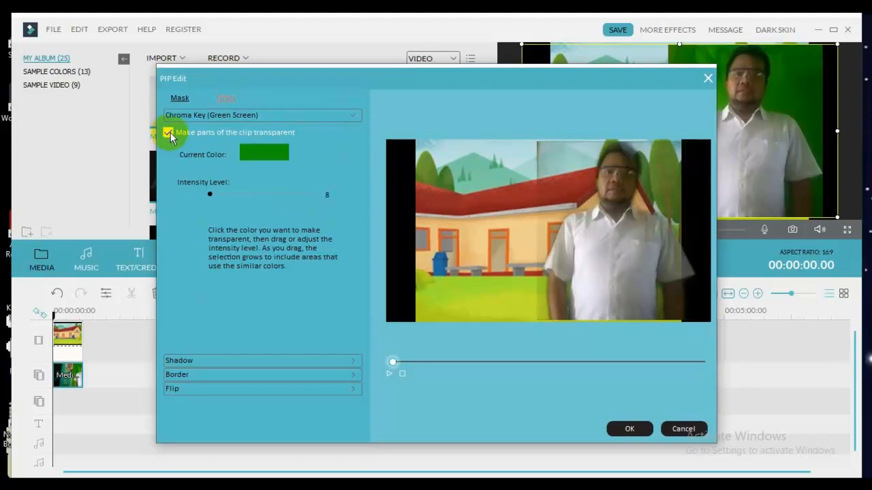
click(170, 132)
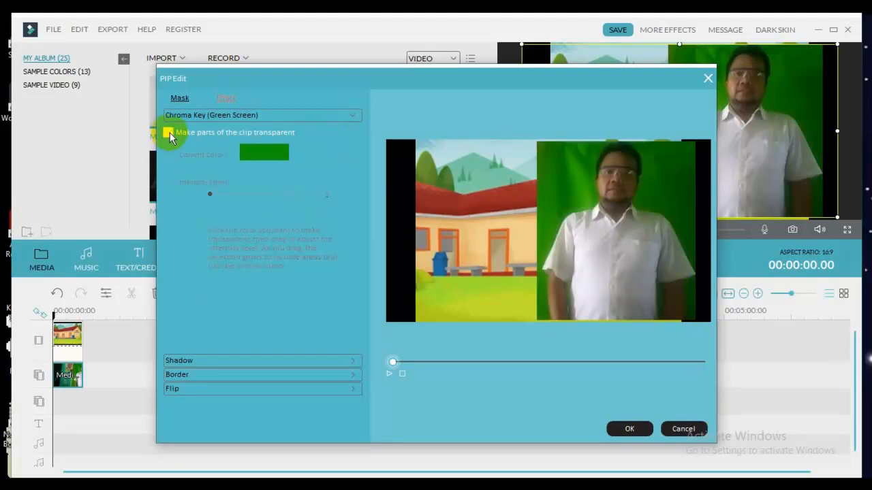
click(170, 132)
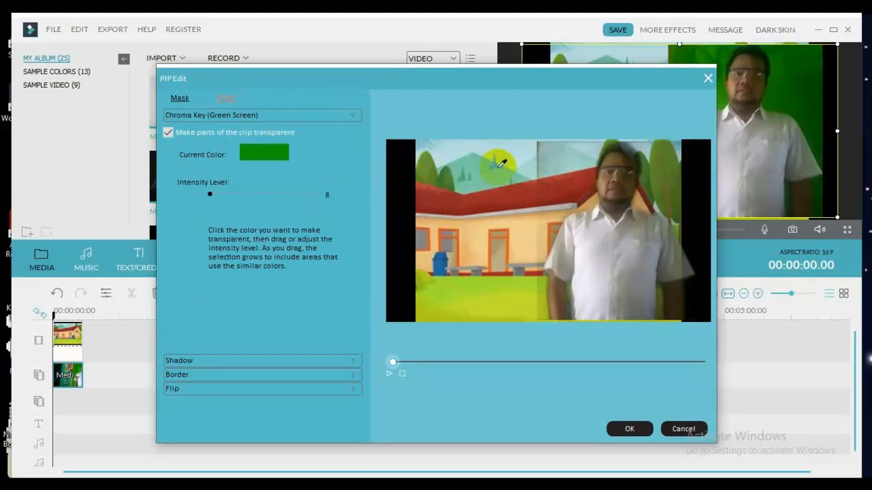
click(587, 184)
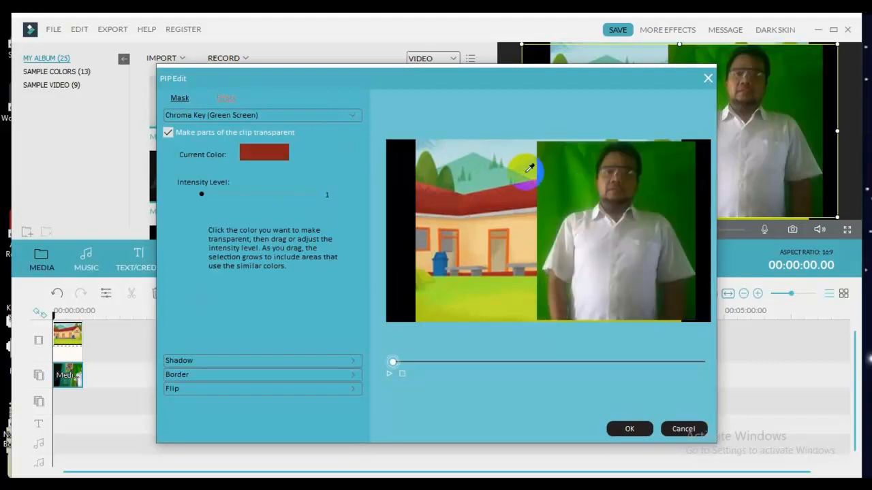
click(569, 198)
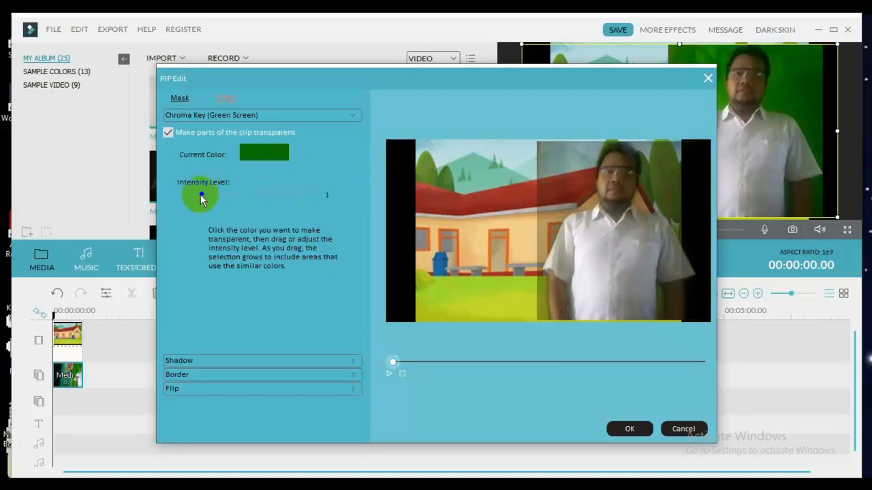
drag(202, 196, 225, 197)
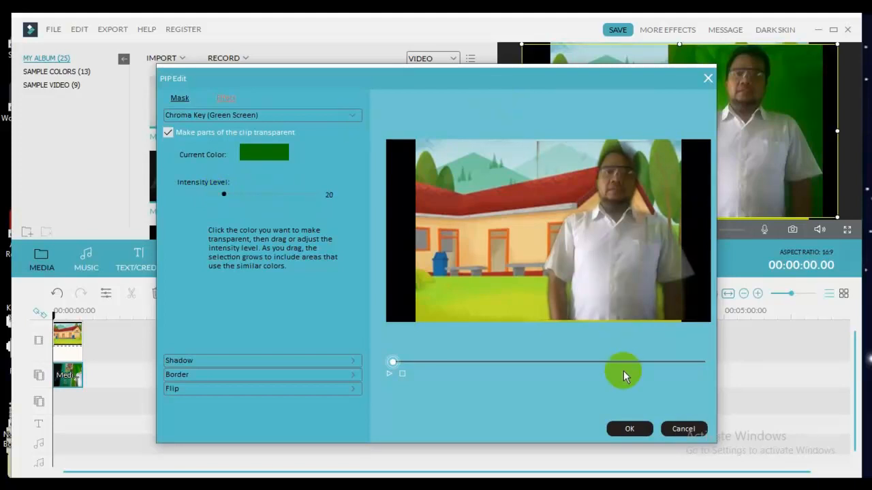
click(625, 429)
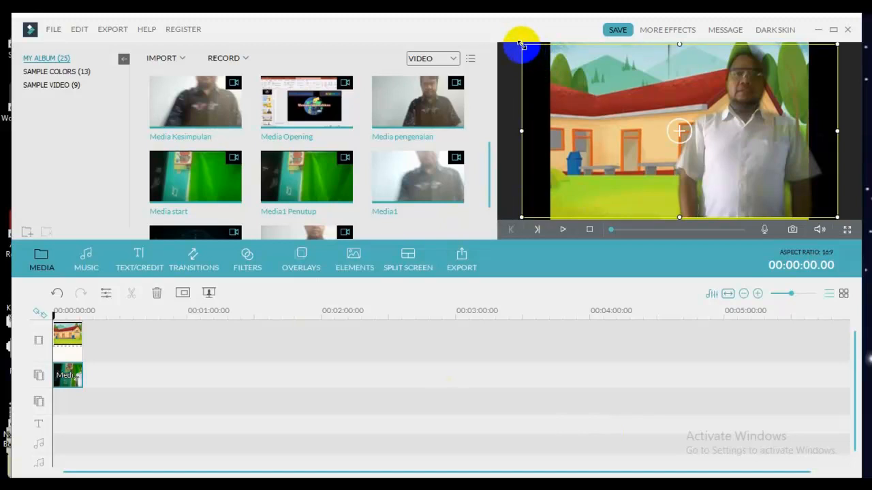
Shrink the keyed presenter clip to about two thirds size, place it in front of the school building, and preview the composition.
drag(521, 44, 591, 111)
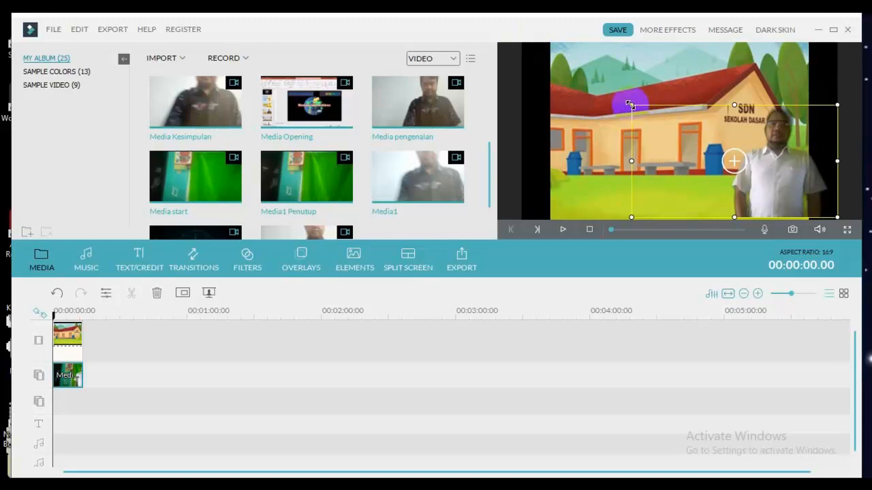
mouse_move(629, 104)
mouse_down()
mouse_move(610, 100)
mouse_move(623, 101)
mouse_up()
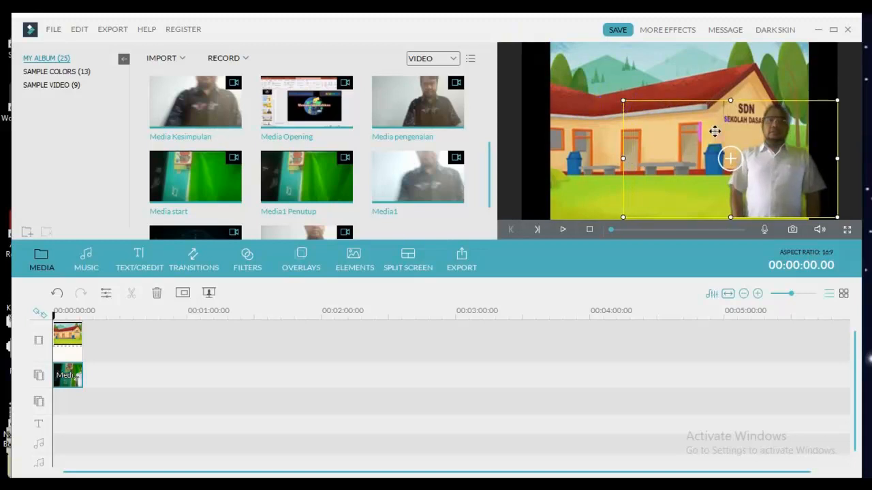
click(784, 190)
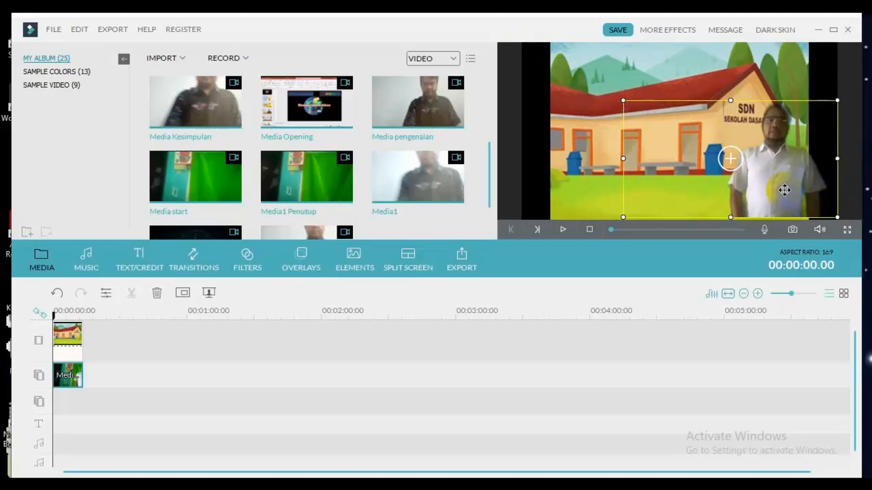
drag(784, 190, 711, 190)
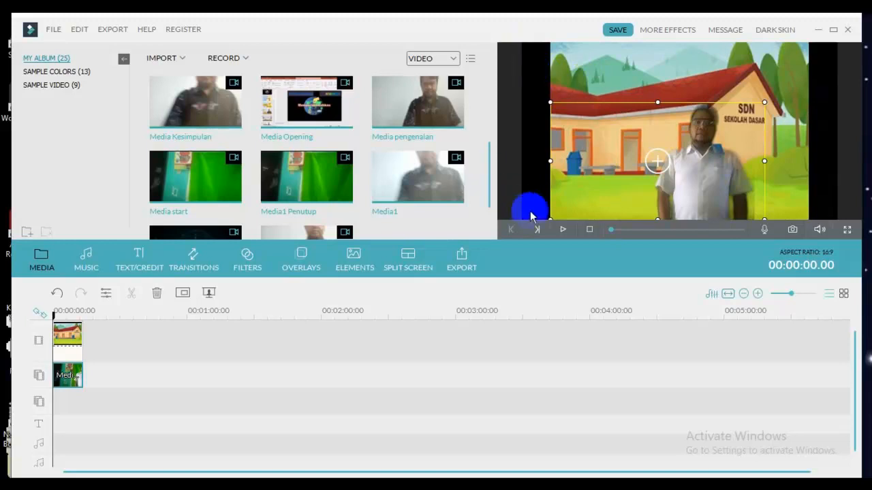
click(562, 229)
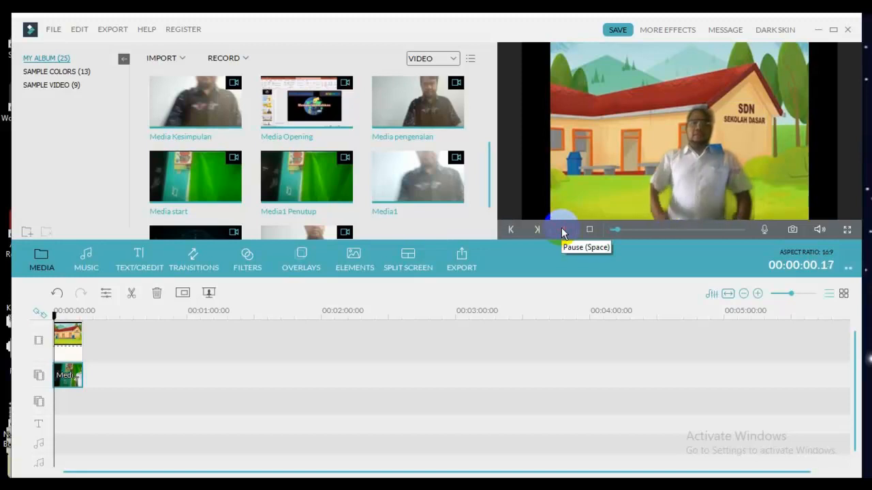
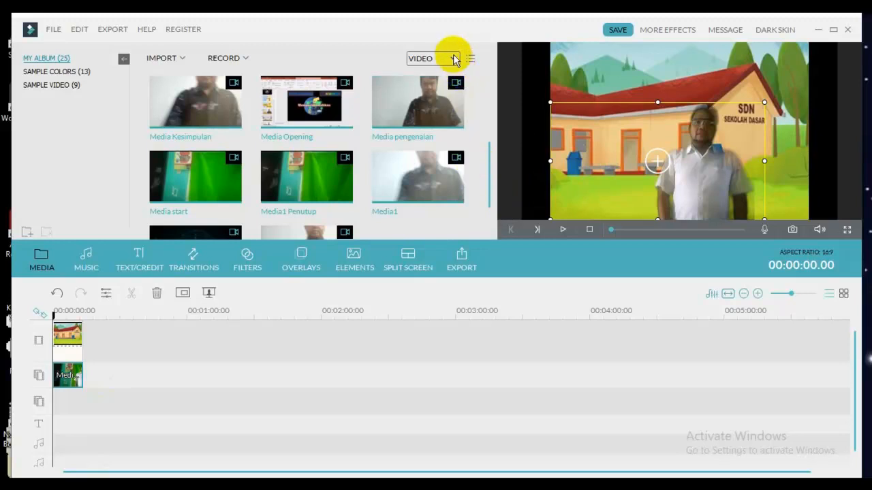
Add the GB Judul image at the start of the second overlay track and shrink it to fit beside the presenter.
click(454, 59)
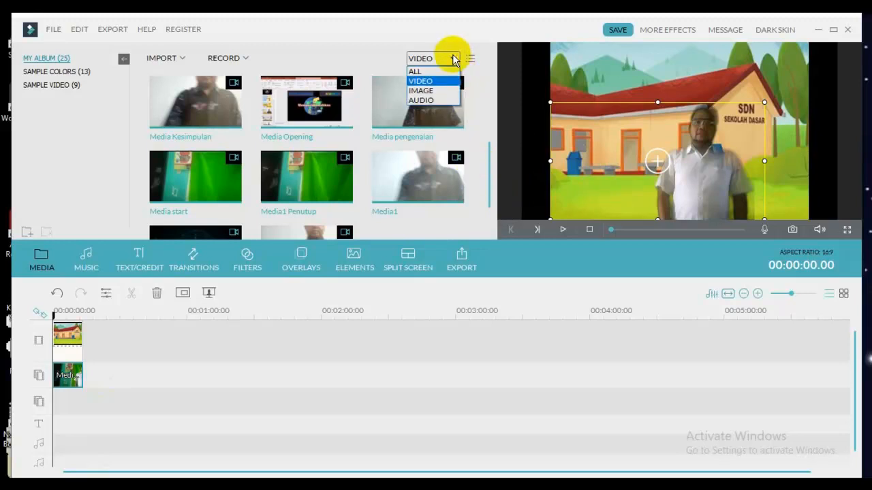
click(437, 91)
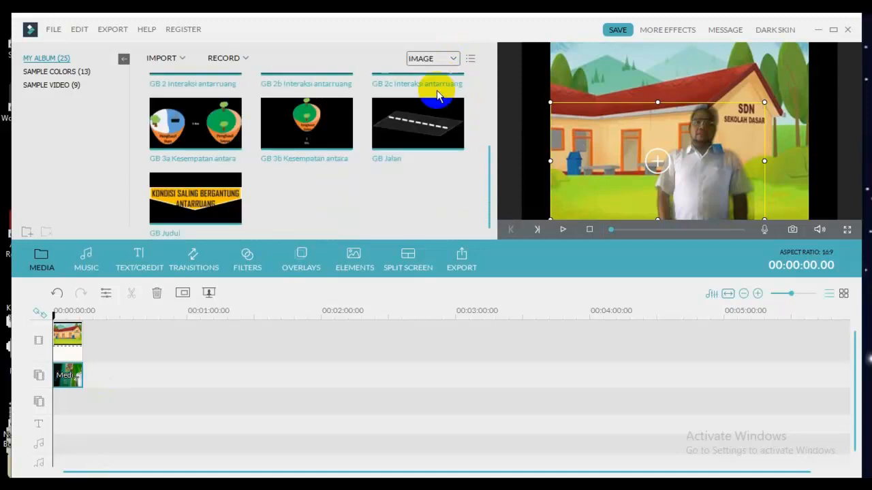
click(233, 194)
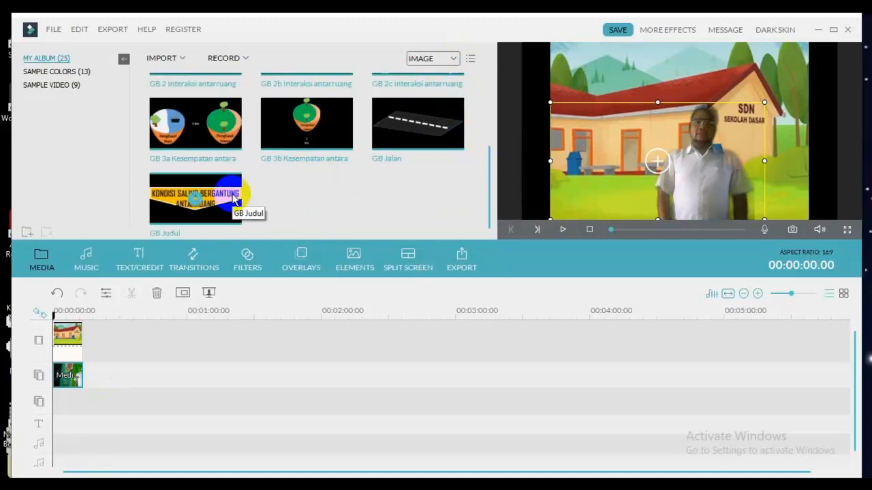
click(214, 209)
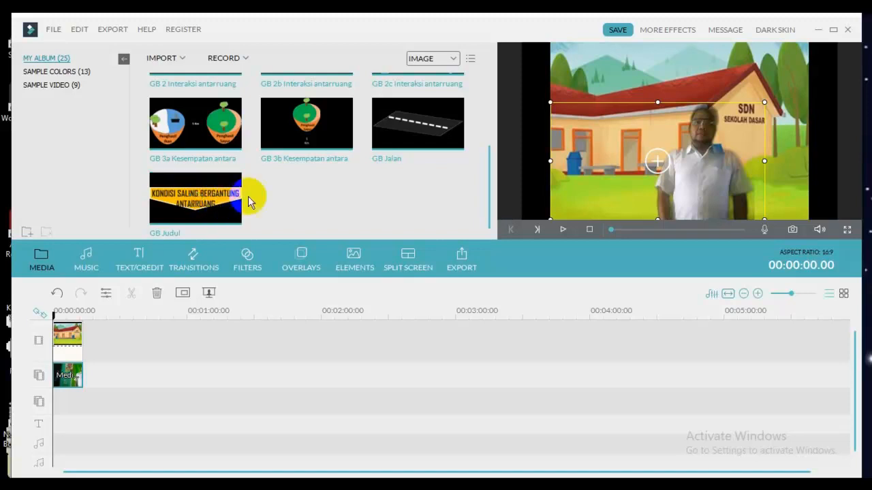
click(218, 202)
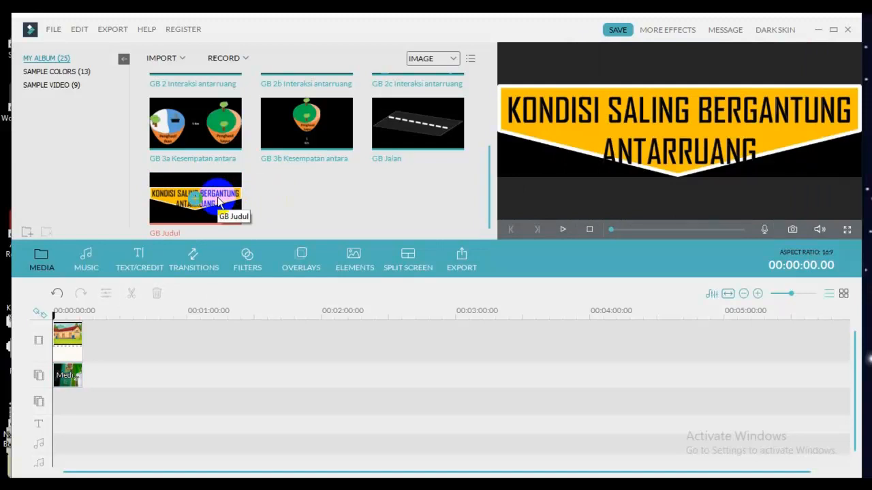
drag(218, 198, 57, 407)
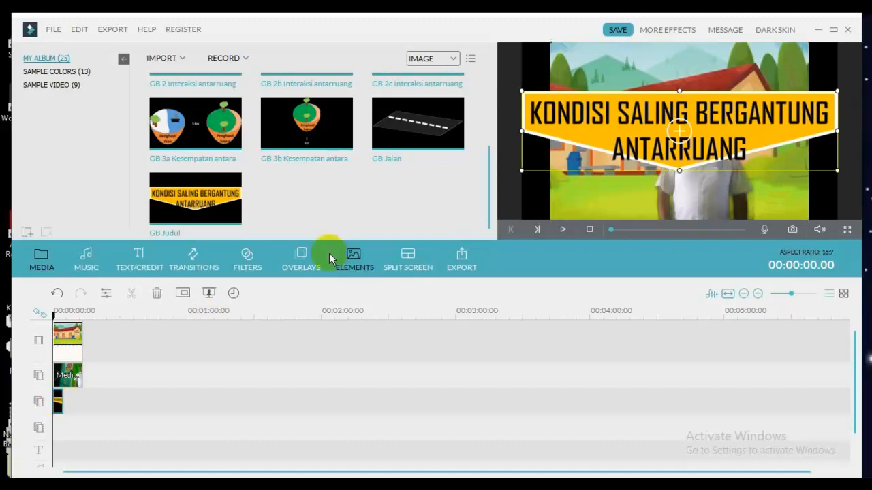
click(622, 120)
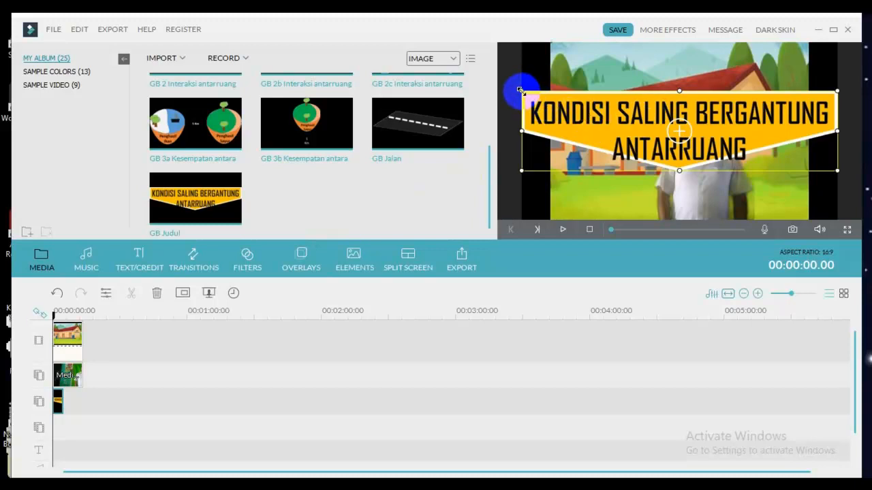
drag(529, 91, 587, 126)
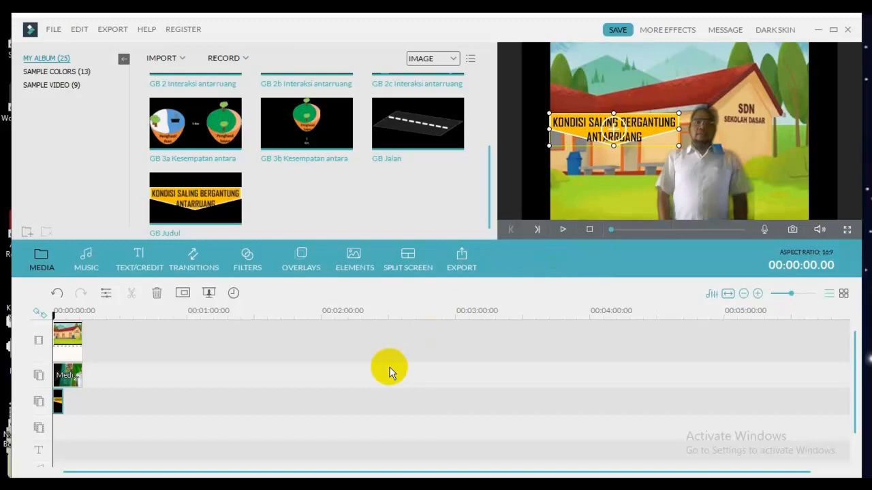
Preview the opening from the start to about 00:00:07.15 to judge when the title should appear.
key(space)
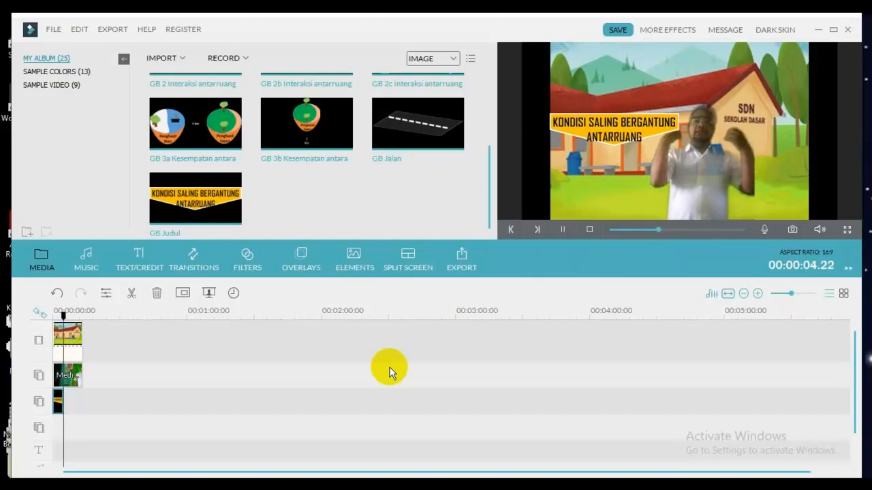
key(space)
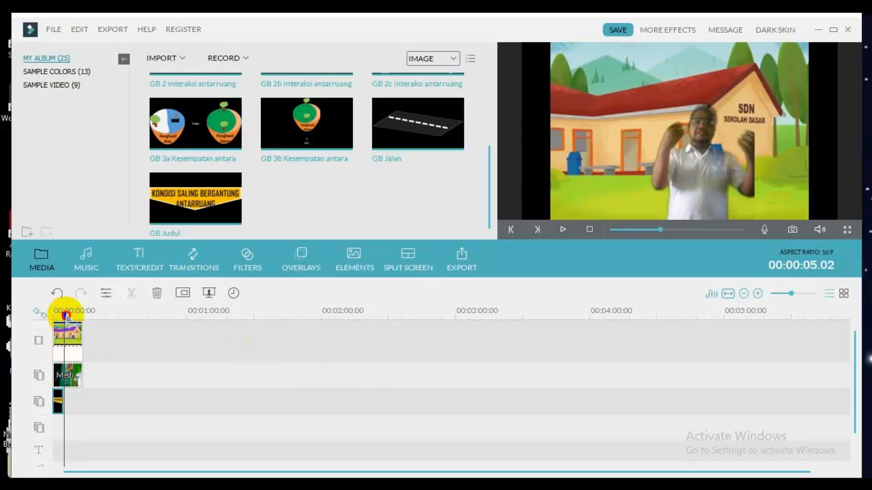
drag(65, 316, 65, 317)
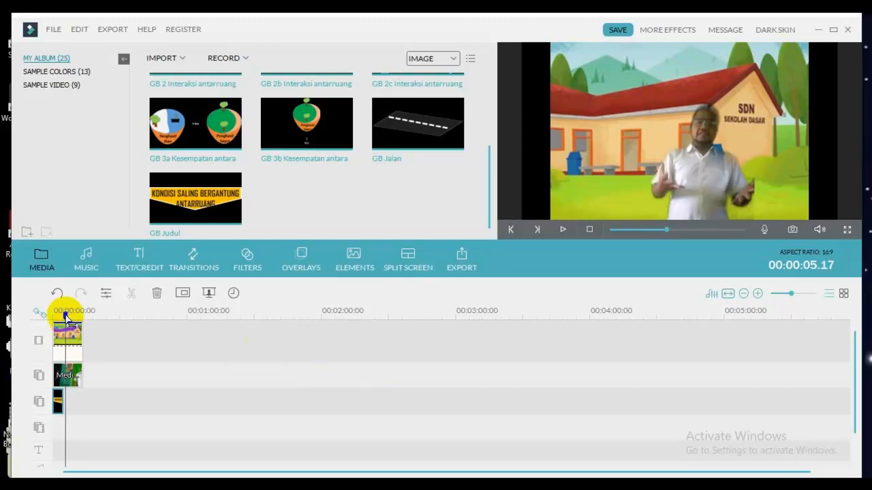
key(space)
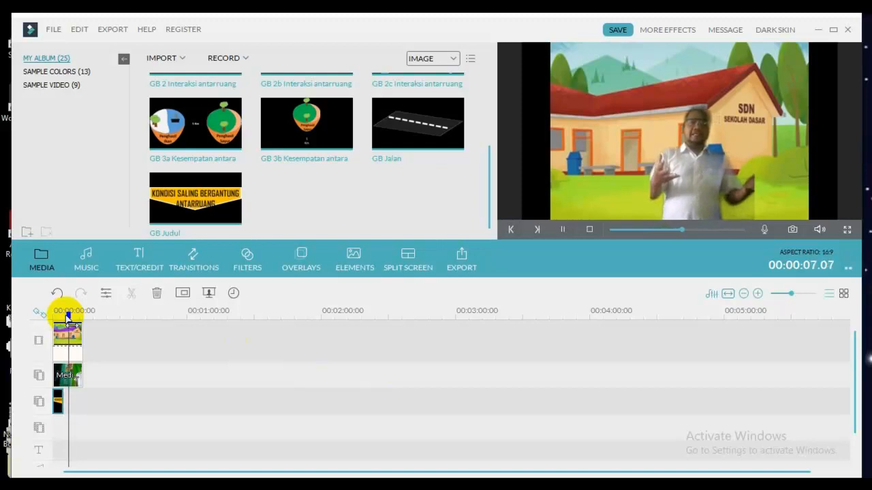
key(space)
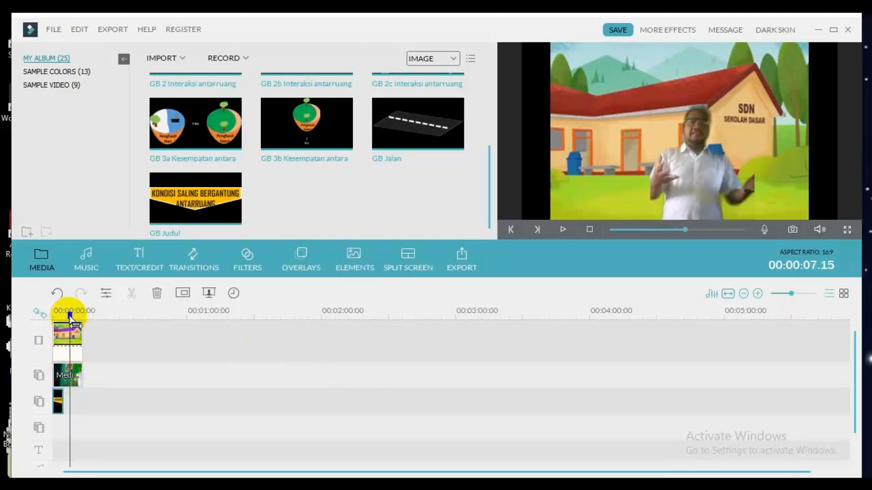
click(59, 403)
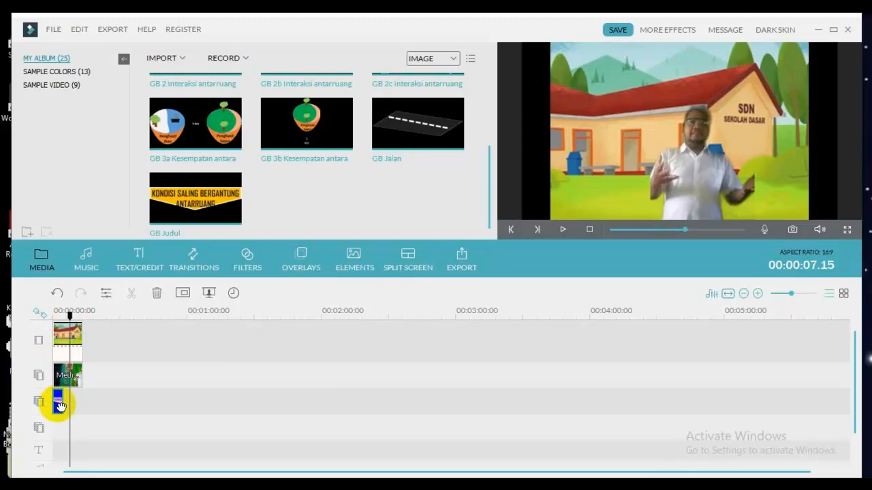
double_click(59, 404)
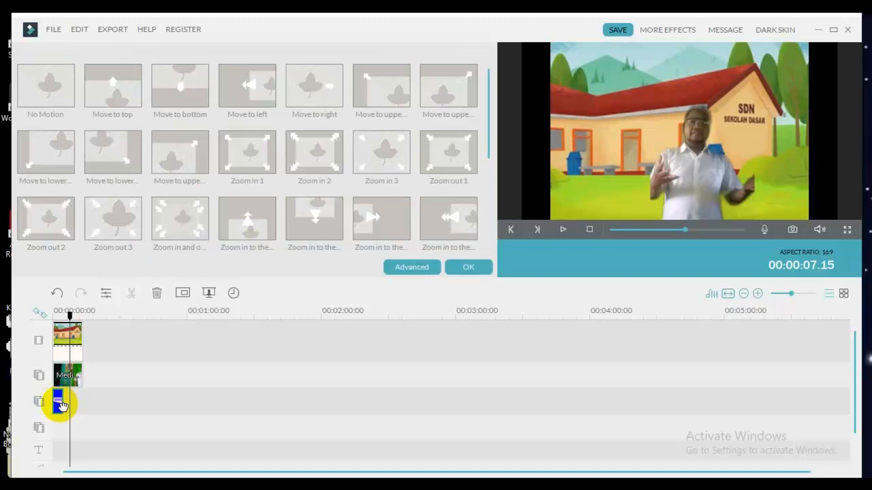
mouse_move(64, 403)
mouse_down()
mouse_move(74, 403)
mouse_move(64, 402)
mouse_up()
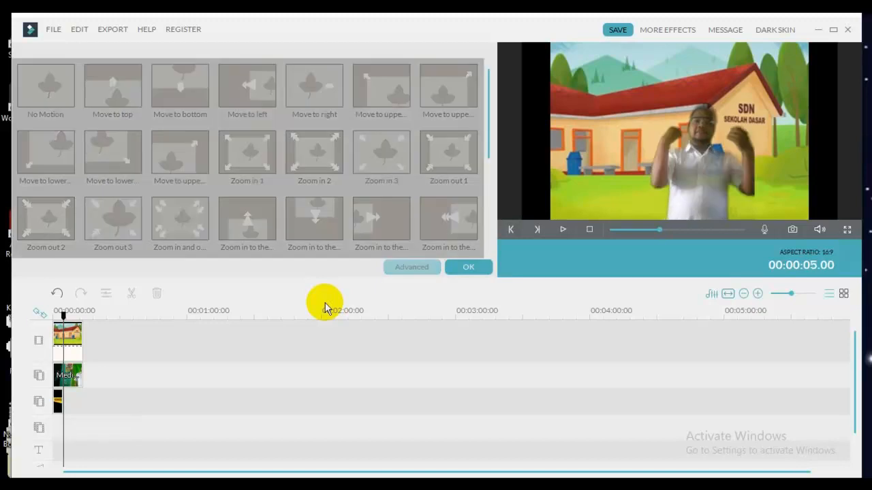
click(467, 269)
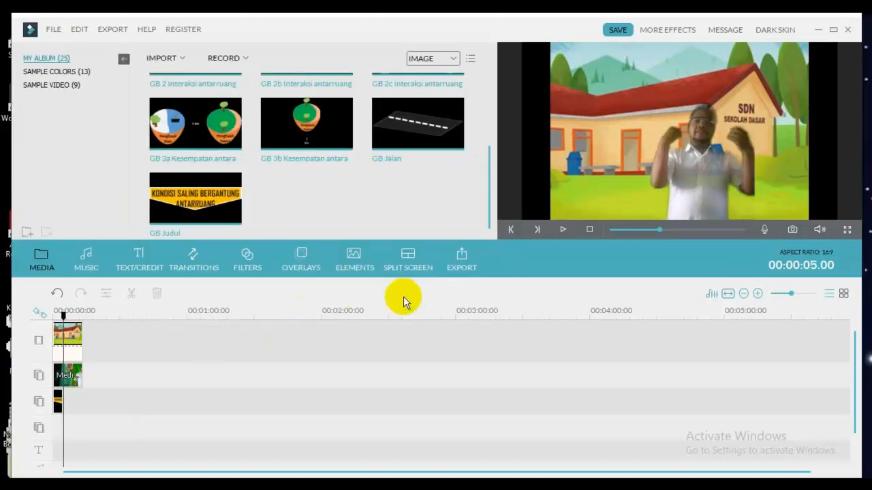
Preview the presenter's speech past the five-second mark and shift the GB Judul title clip to start at about 00:00:05.17.
key(space)
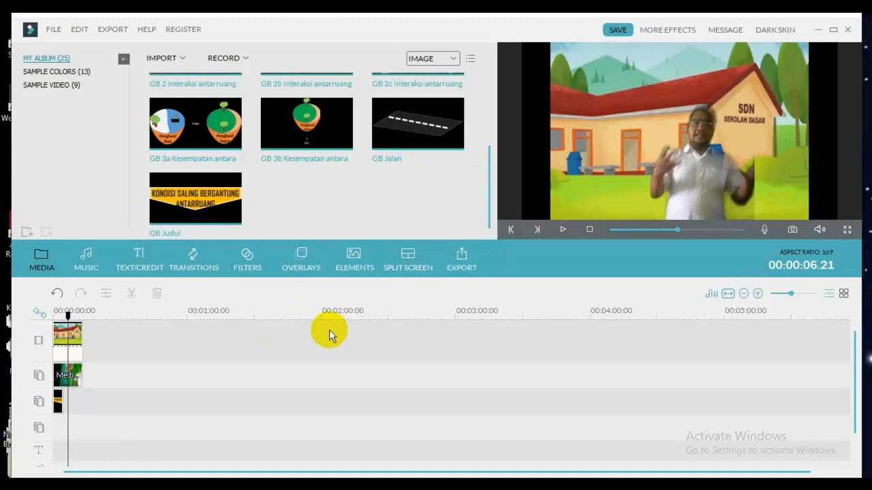
key(space)
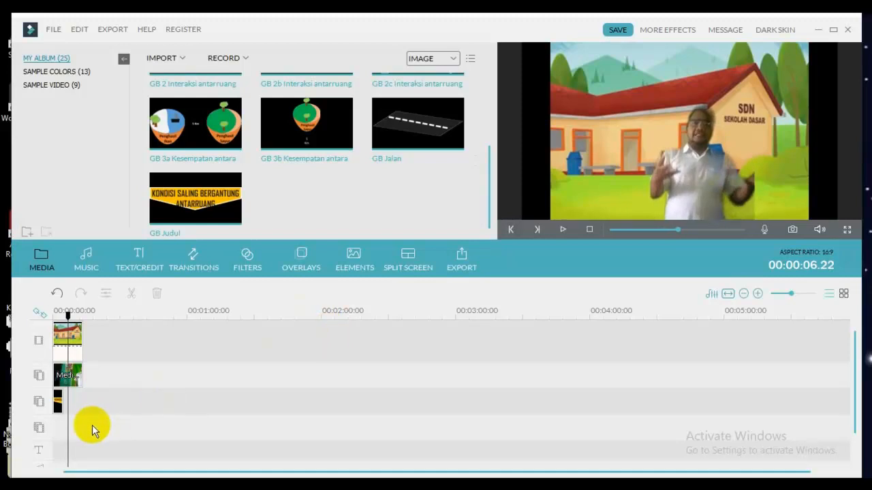
click(58, 402)
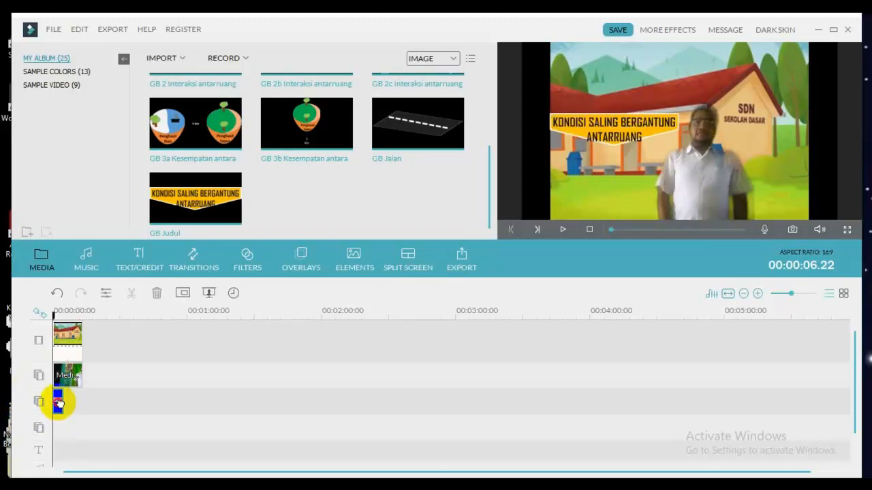
drag(58, 402, 73, 404)
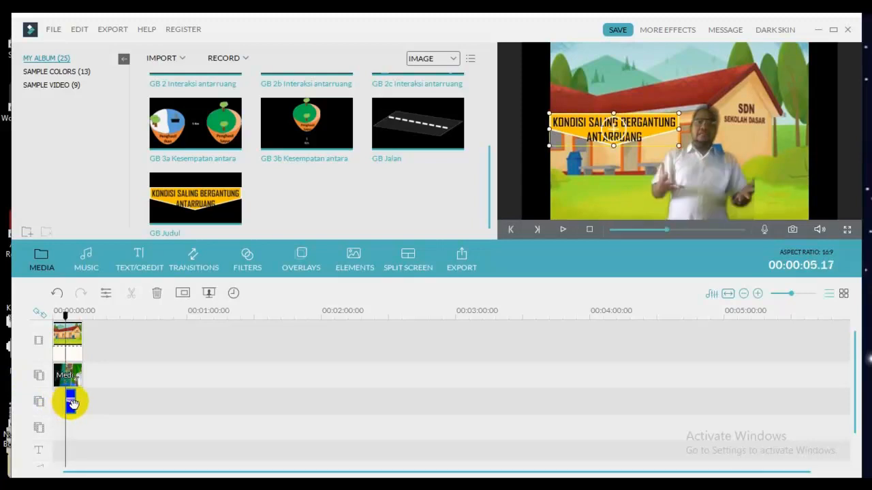
Move the GB Judul title clip and trim its edges so it starts at 00:00:07.18 and ends level with the presenter clip.
double_click(72, 403)
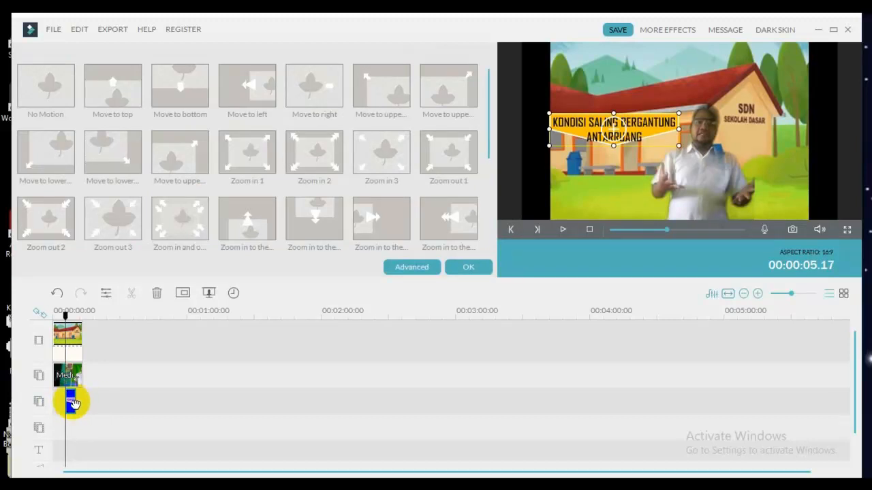
drag(71, 403, 80, 401)
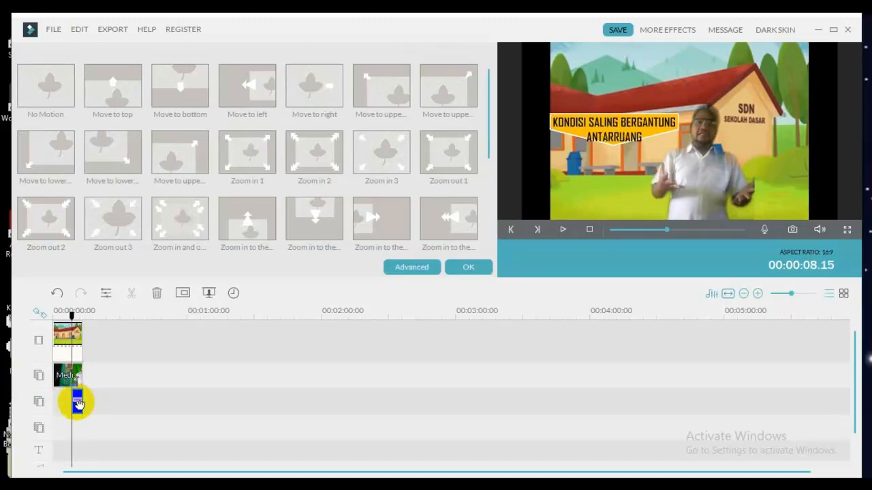
drag(73, 404, 81, 402)
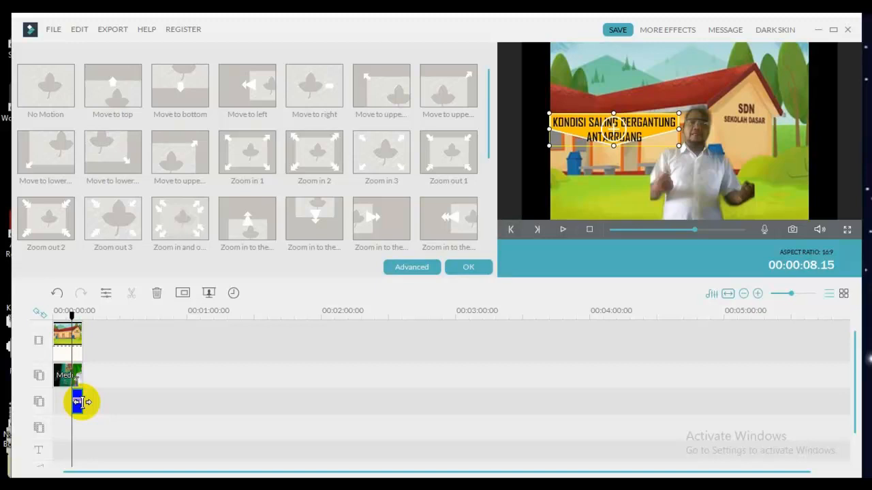
drag(74, 401, 62, 401)
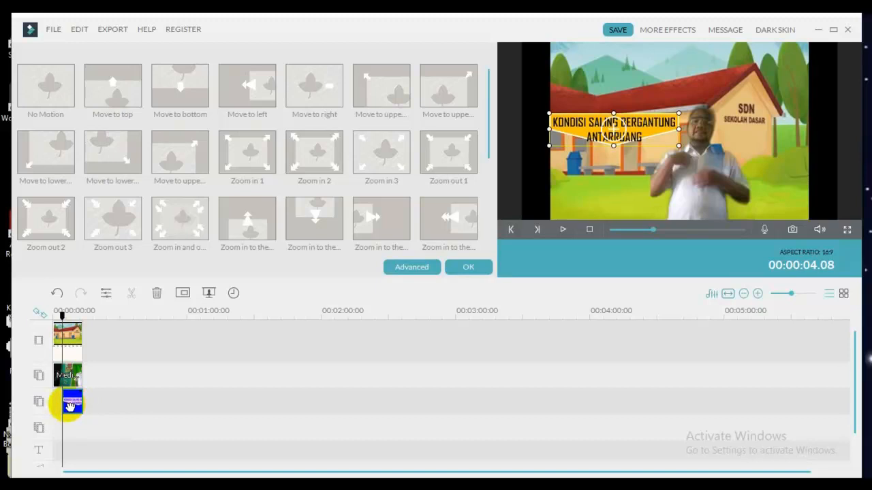
drag(66, 404, 68, 404)
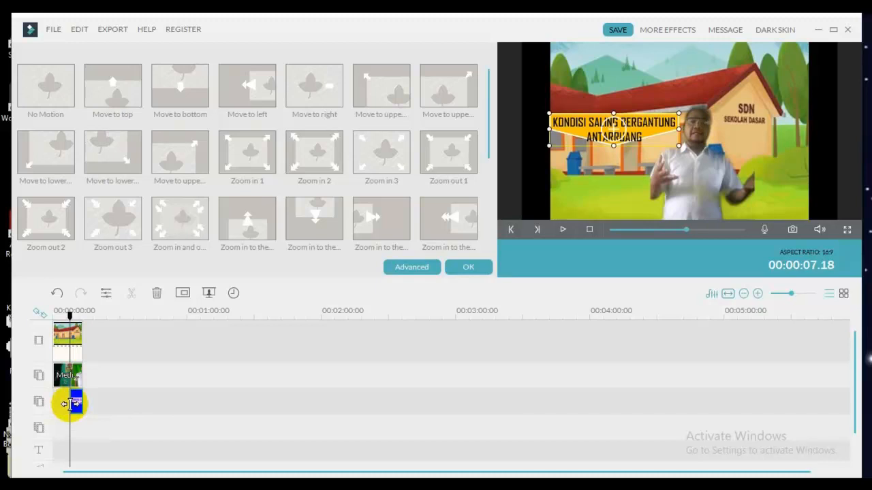
Preview the opening from 00:00:00.00 to its end to judge the title timing, and close the title's motion settings.
click(64, 334)
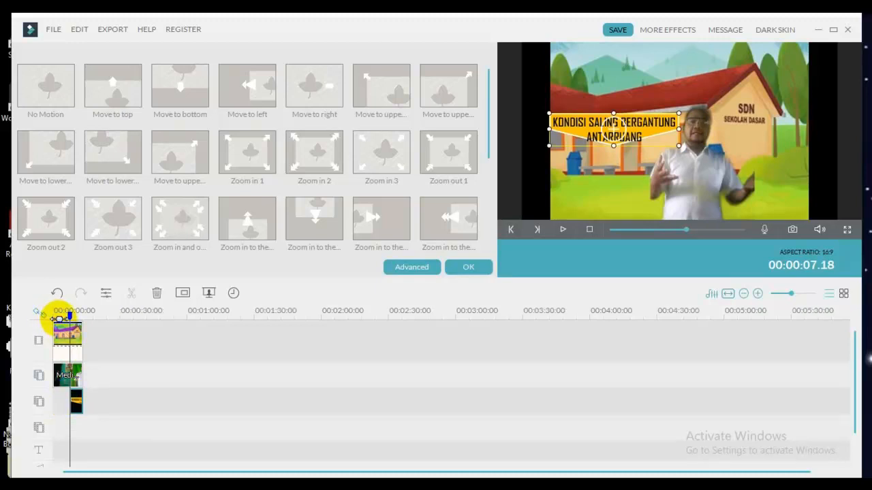
click(69, 316)
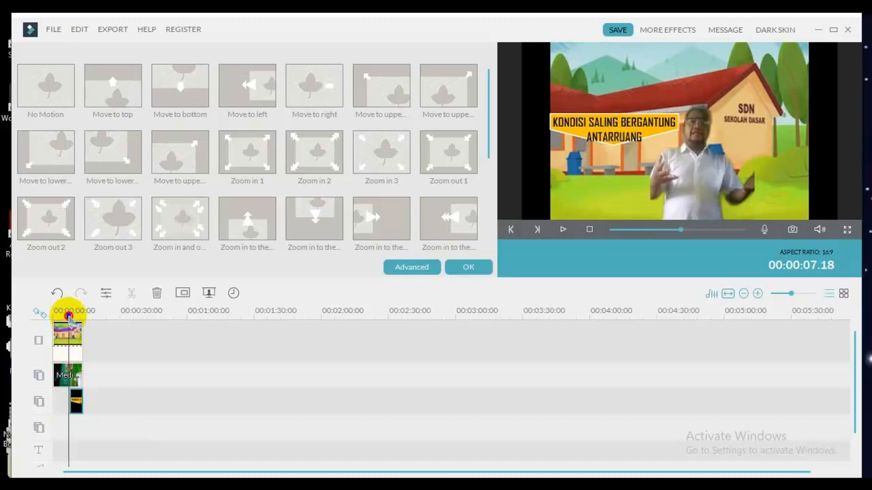
drag(68, 316, 49, 327)
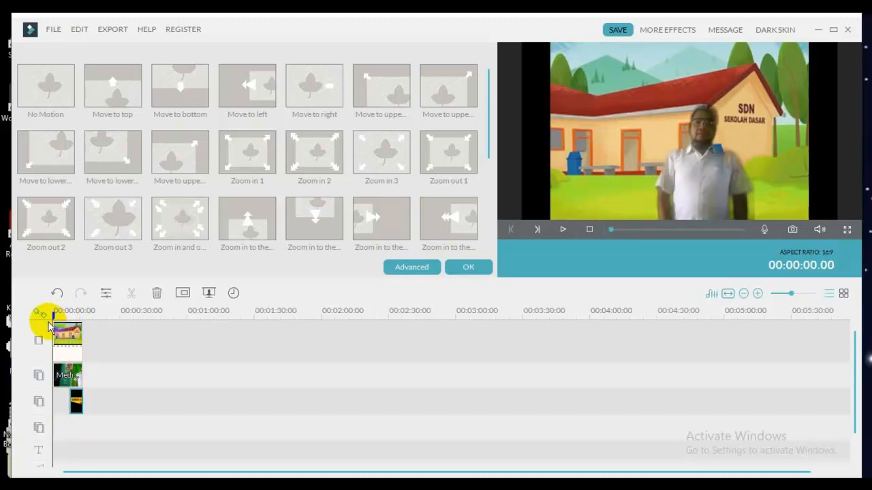
key(space)
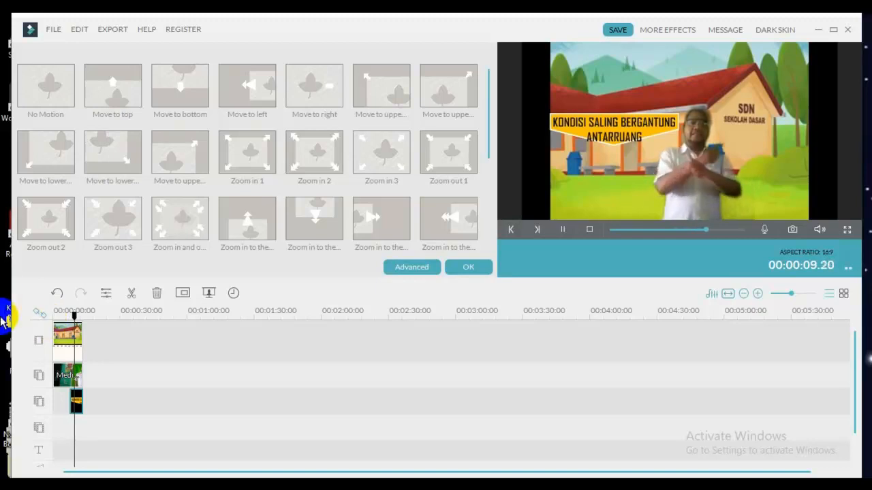
click(477, 267)
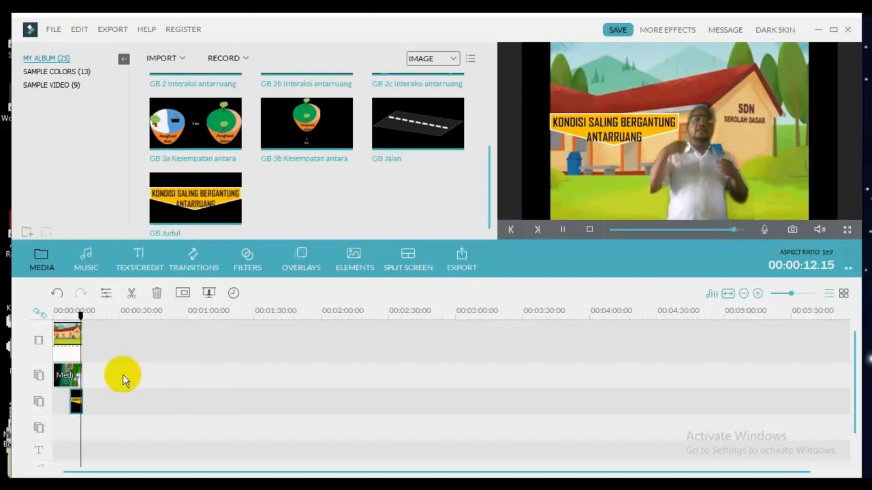
click(714, 314)
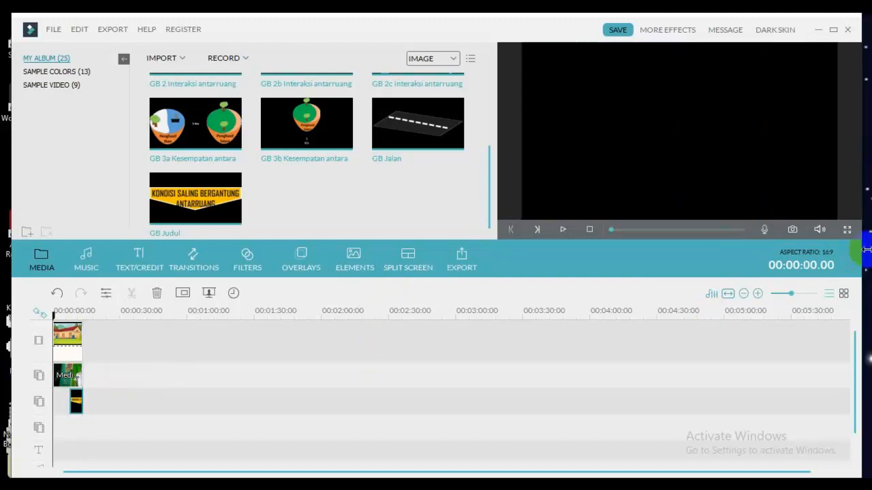
Raise the presenter clip's audio volume to 197 and play the opening from the start to check the sound.
click(820, 231)
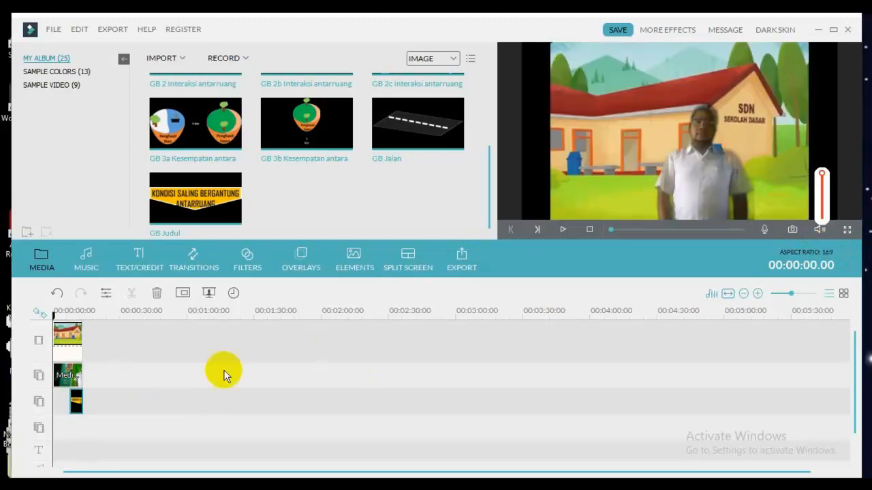
double_click(74, 379)
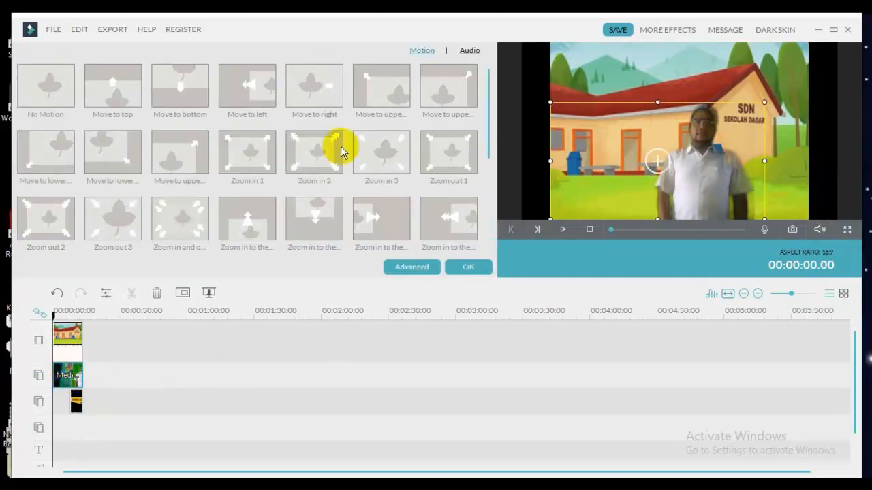
click(469, 51)
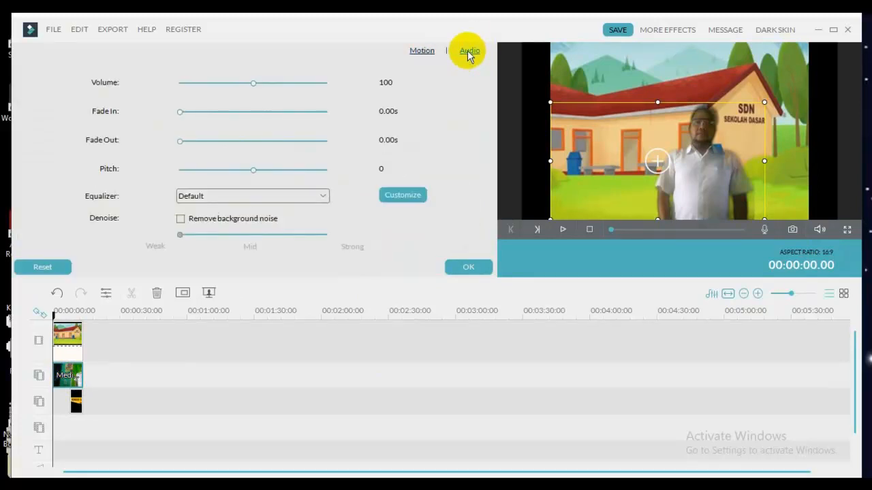
click(325, 82)
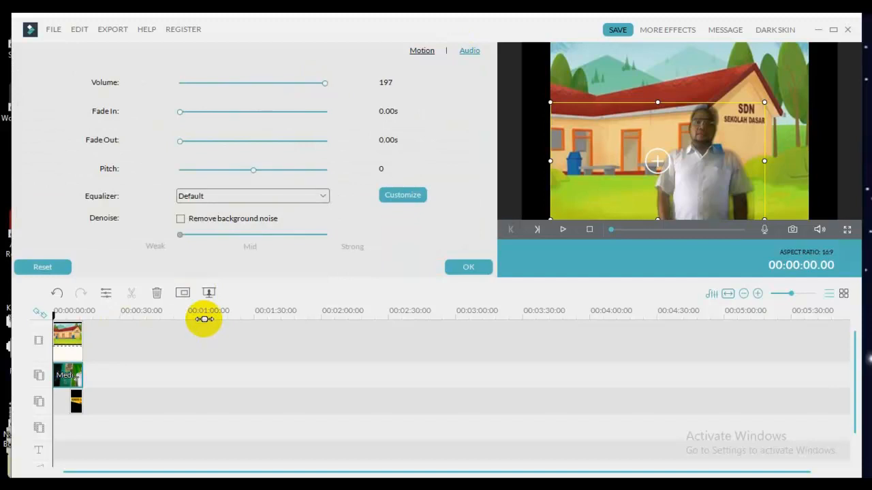
key(space)
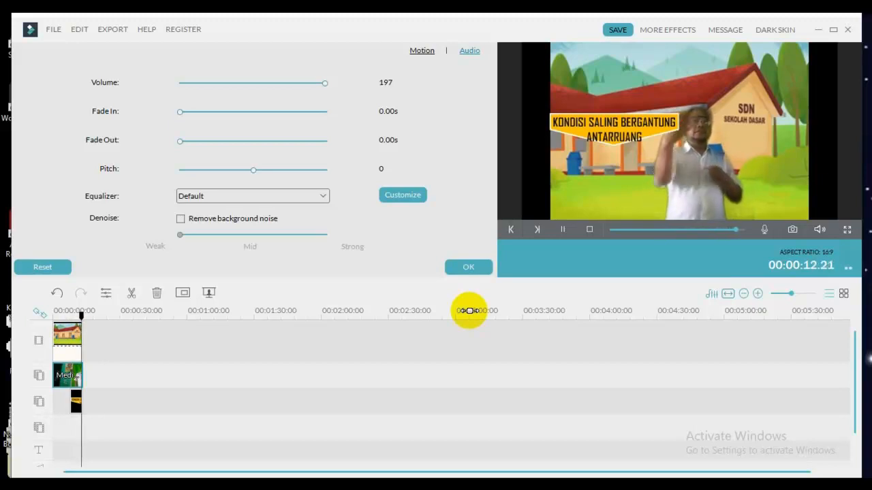
Reposition the GB Judul title clip on the second overlay track to start at 00:00:04.14 and confirm its settings.
click(79, 403)
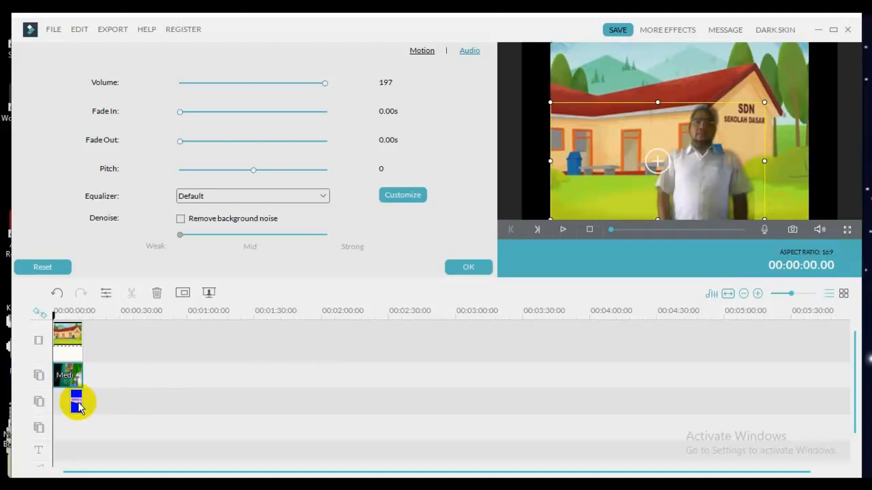
double_click(71, 403)
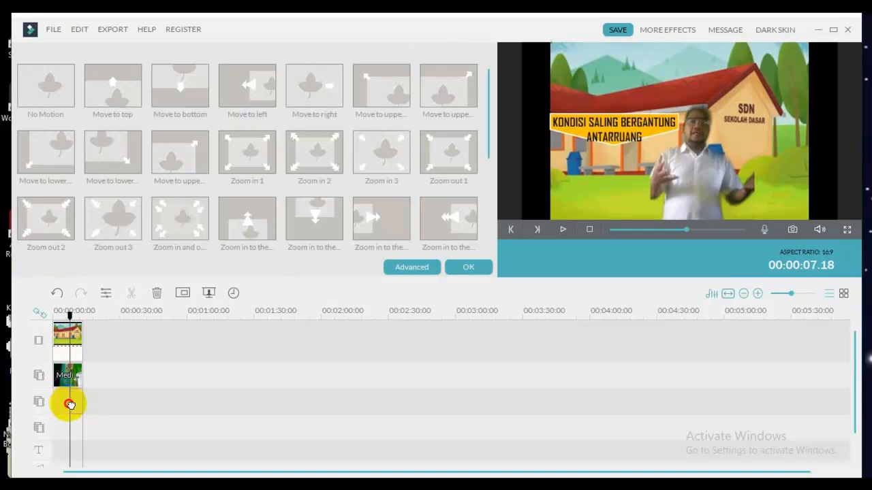
drag(71, 405, 61, 406)
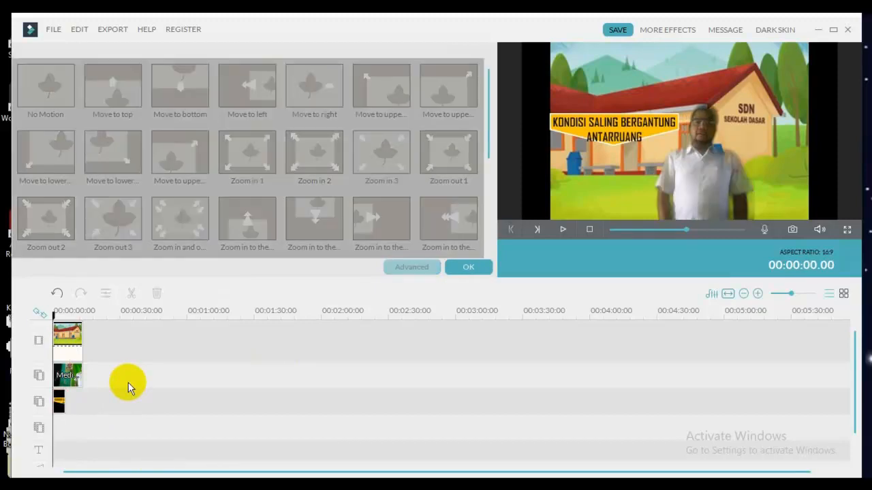
click(59, 402)
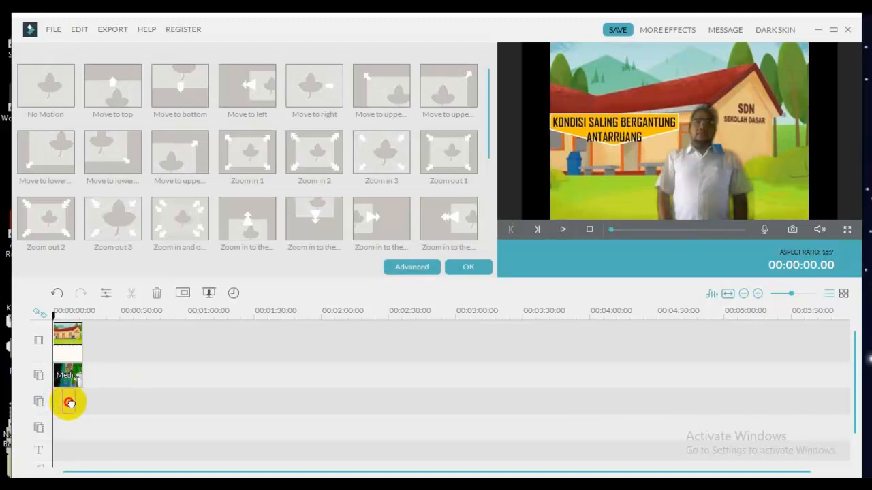
click(69, 402)
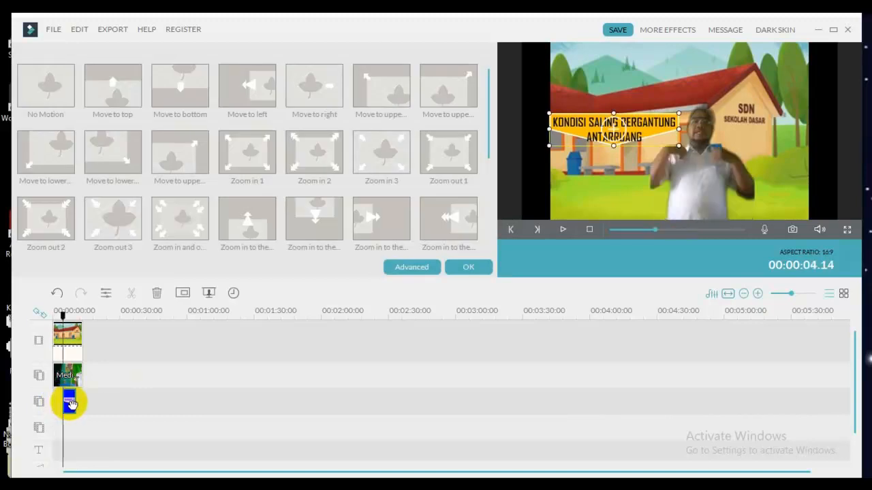
click(463, 269)
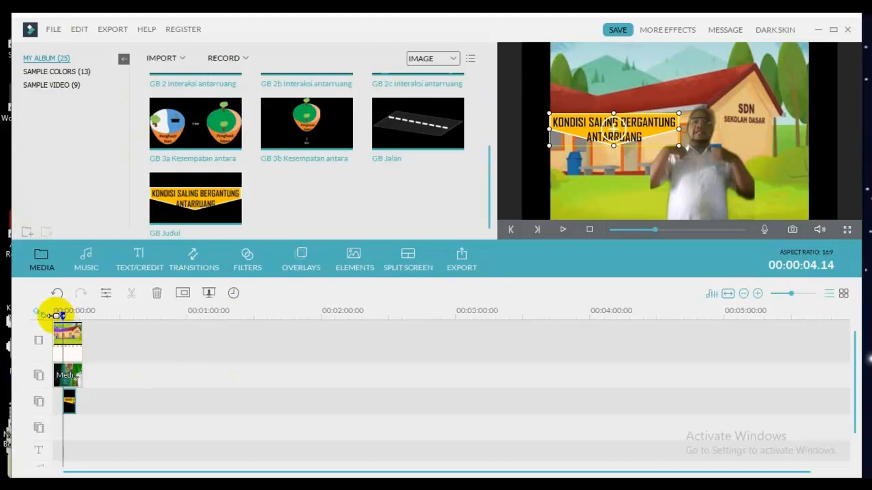
Preview the opening from about 00:00:01.10 to 00:00:07.04 to check when the title appears against the speech.
drag(52, 314, 54, 320)
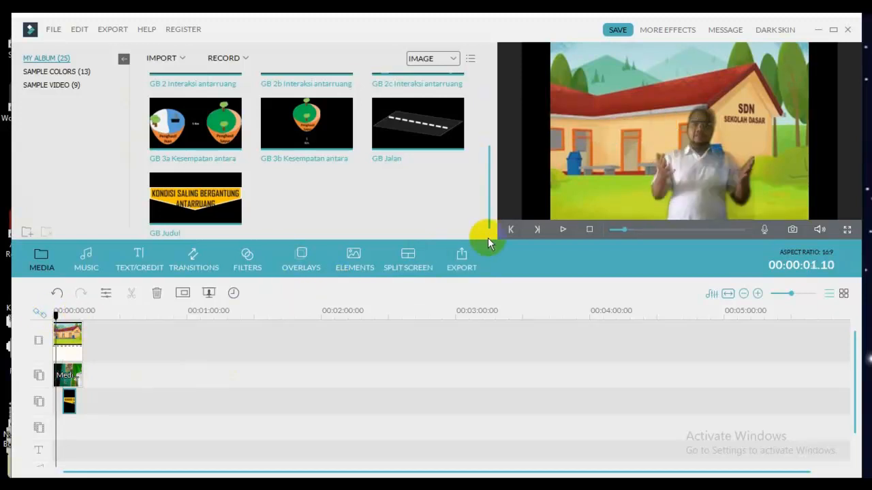
click(563, 228)
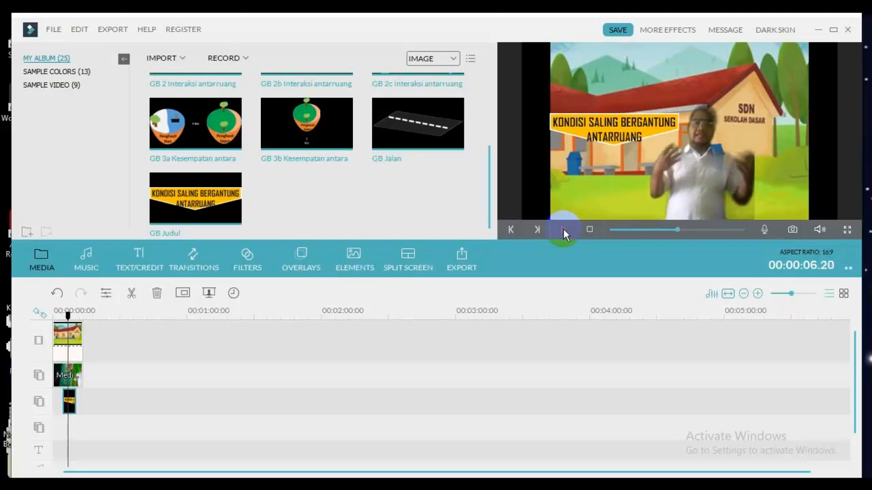
click(563, 228)
click(552, 115)
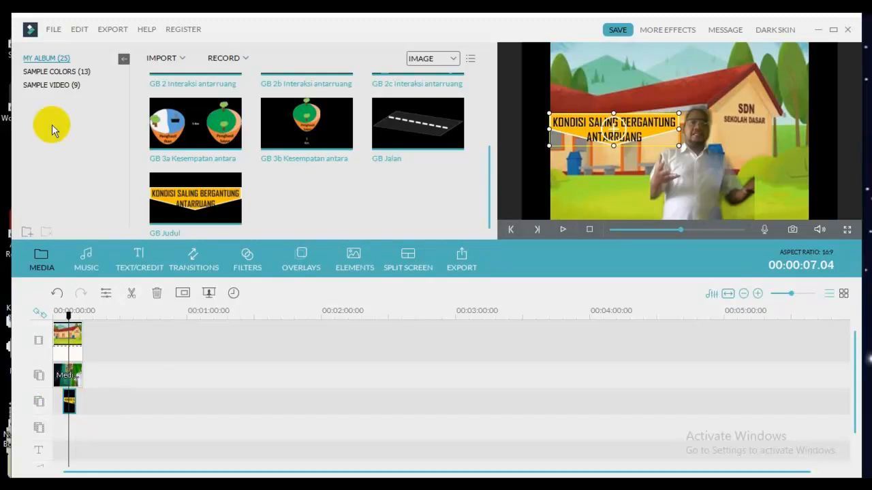
Add the Gradient2 sample color to the main video track directly after the school background clip.
click(71, 73)
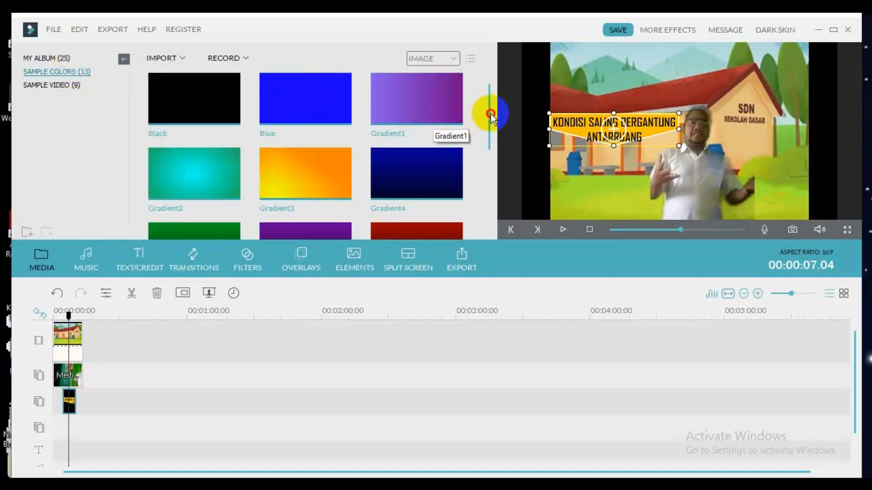
mouse_move(493, 116)
mouse_down()
mouse_move(494, 159)
mouse_move(502, 155)
mouse_move(495, 129)
mouse_up()
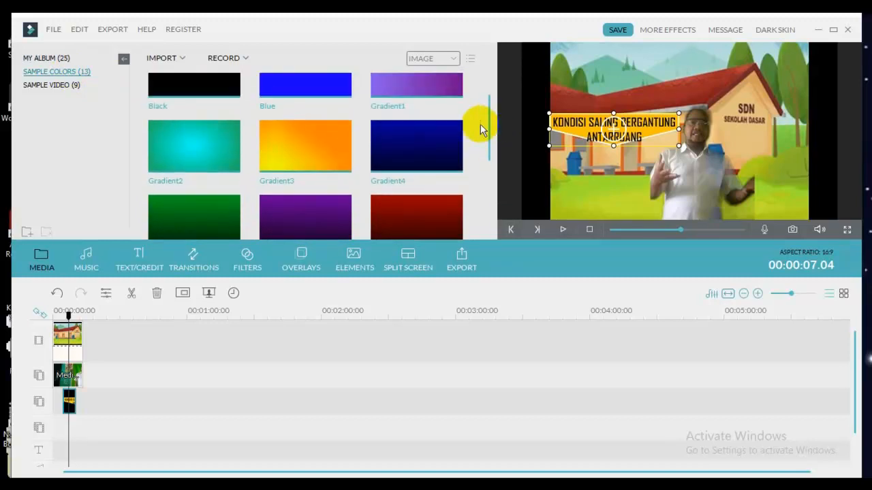
click(221, 160)
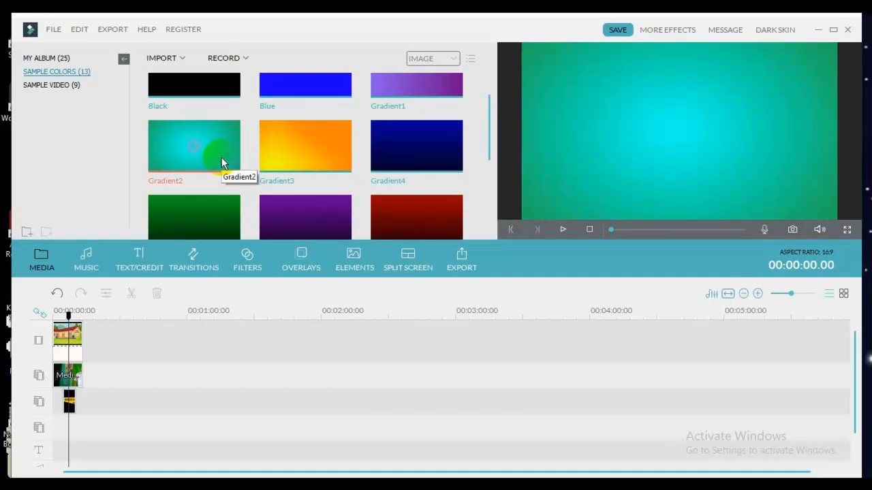
drag(220, 144, 88, 339)
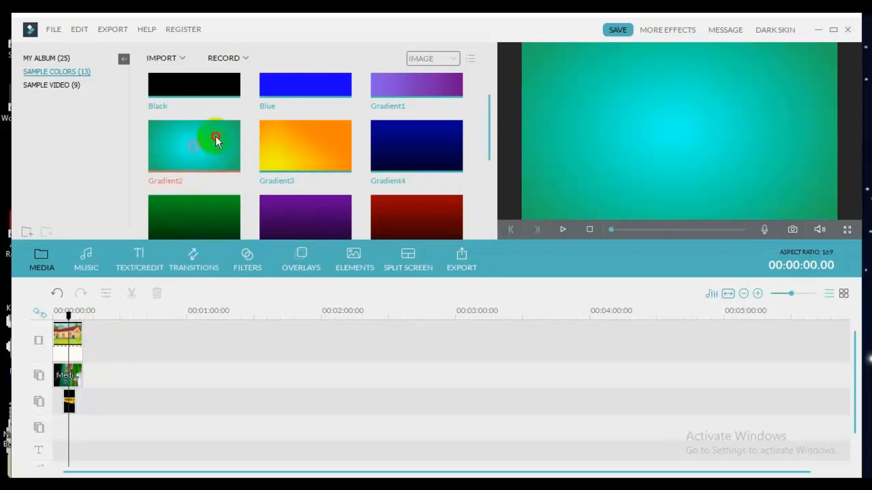
drag(214, 137, 106, 334)
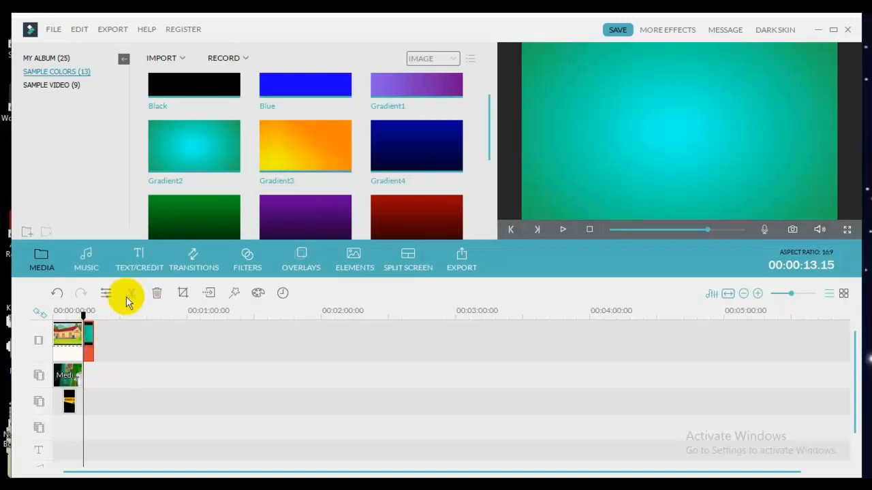
Browse the subtitle text presets and preview the Subtitle 1 style.
click(141, 261)
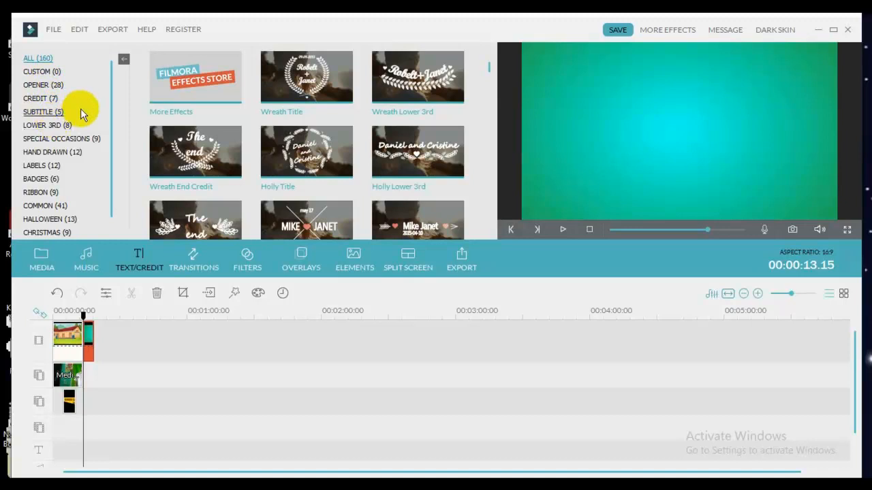
click(42, 112)
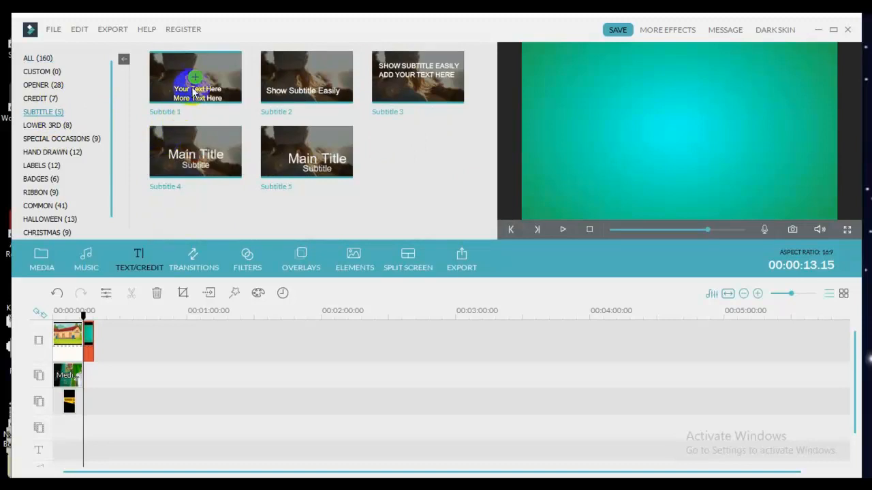
click(218, 88)
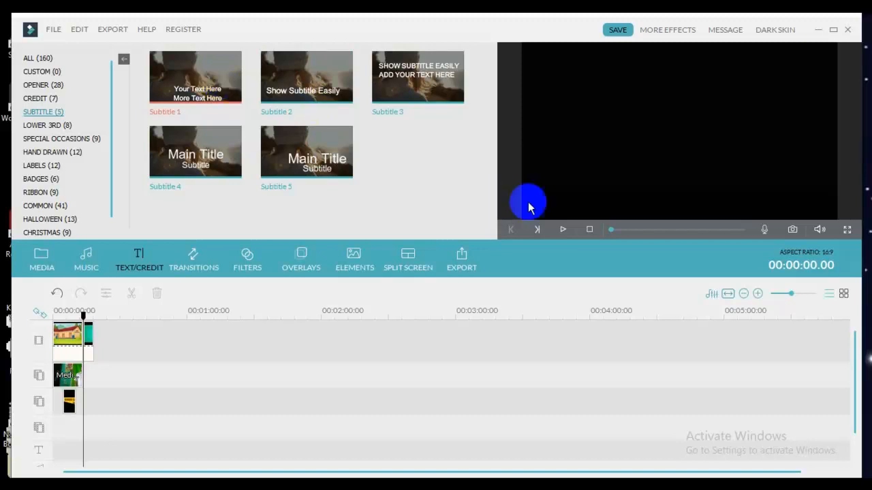
click(561, 229)
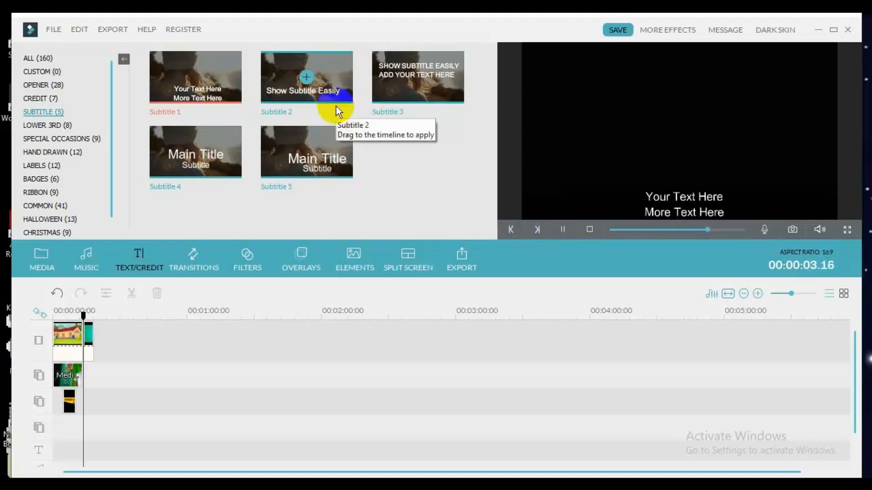
click(224, 90)
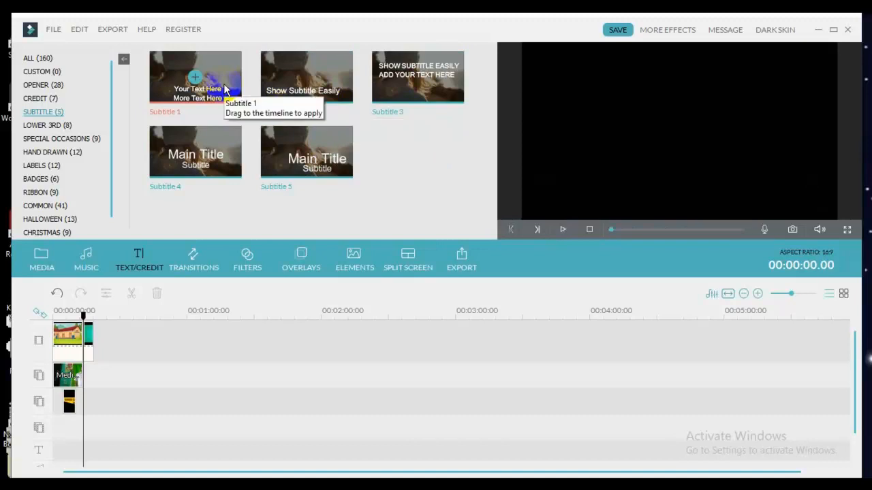
Add the Subtitle 1 preset to the text track at the start of the gradient background clip.
click(207, 111)
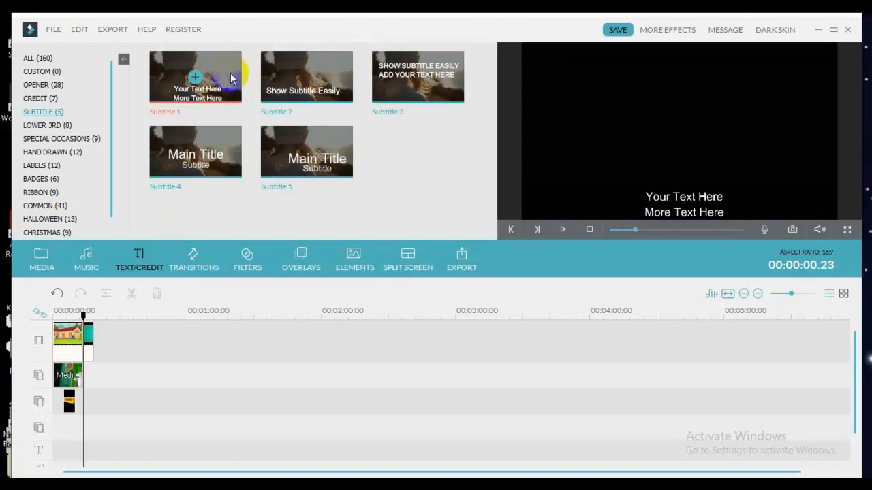
drag(218, 75, 88, 453)
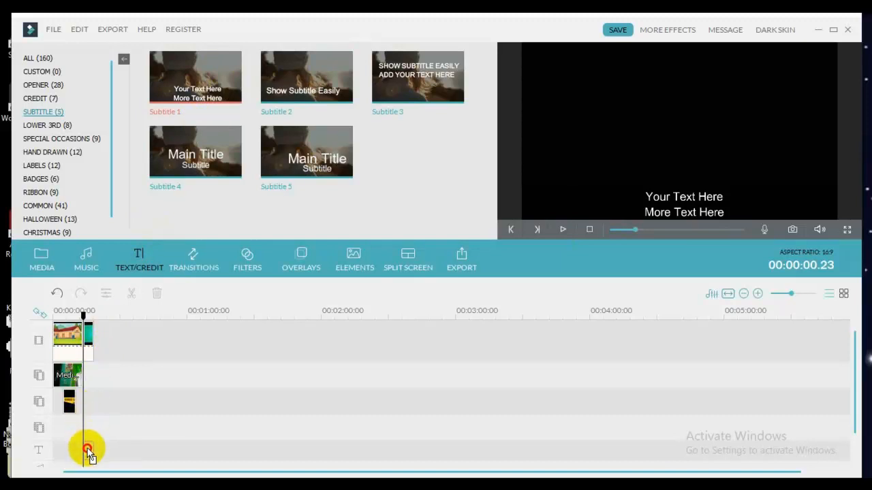
drag(88, 453, 88, 454)
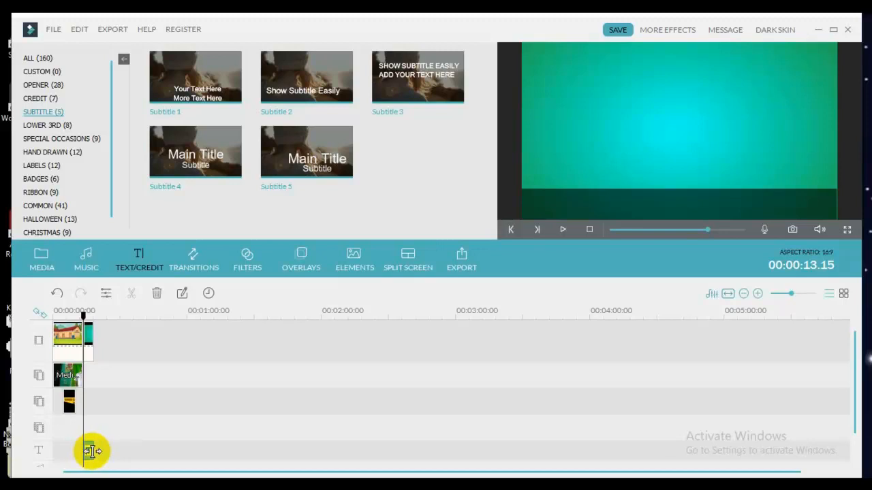
Replace the subtitle clip's placeholder text with "TUJUAN PEMBELAJARAN" and move it to the upper part of the video frame.
double_click(91, 452)
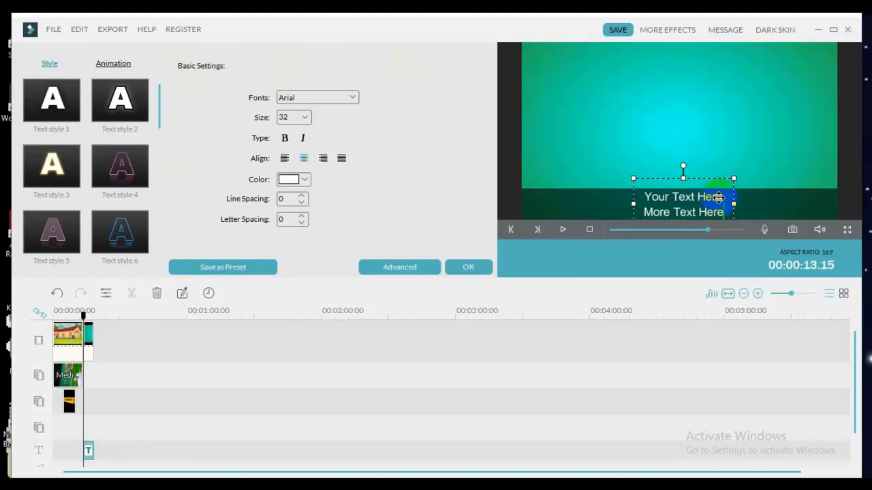
key(BackSpace)
key(BackSpace)
key(BackSpace)
key(BackSpace)
key(BackSpace)
key(BackSpace)
key(BackSpace)
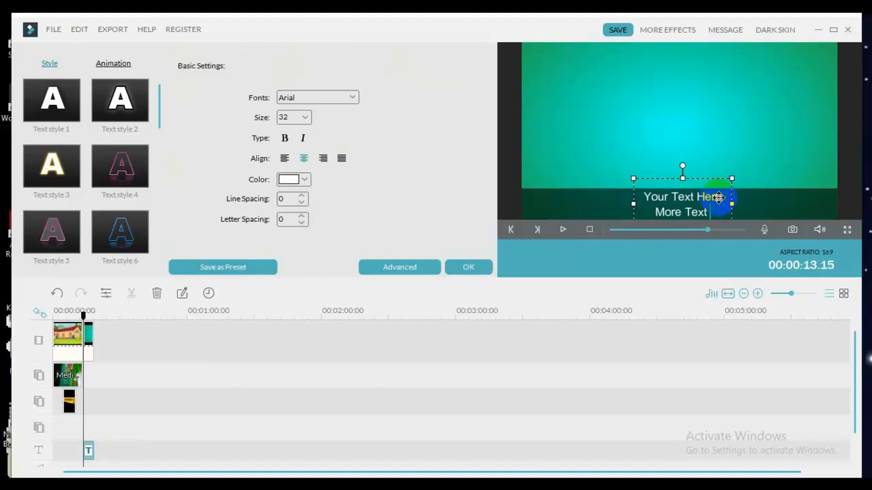
key(BackSpace)
key(BackSpace)
key(BackSpace)
key(BackSpace)
key(BackSpace)
key(BackSpace)
key(BackSpace)
key(BackSpace)
key(BackSpace)
key(BackSpace)
key(BackSpace)
key(BackSpace)
key(BackSpace)
key(BackSpace)
key(BackSpace)
key(BackSpace)
key(BackSpace)
key(BackSpace)
key(BackSpace)
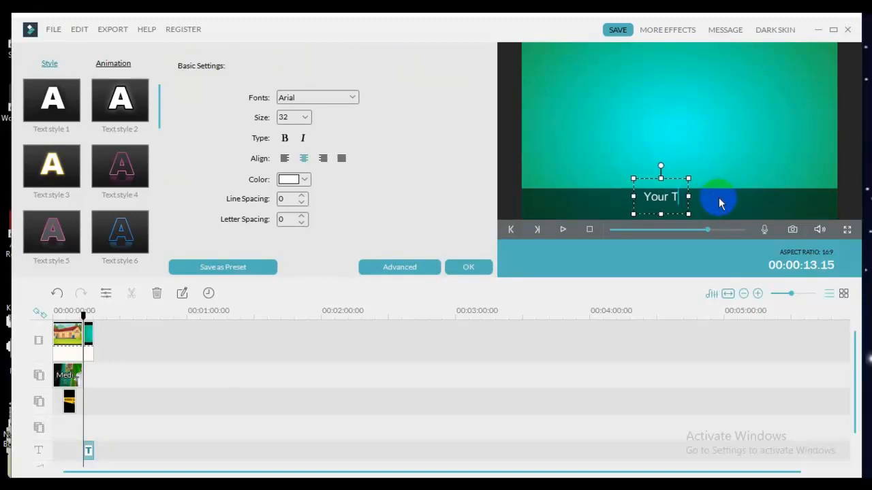
key(BackSpace)
key(BackSpace)
key(BackSpace)
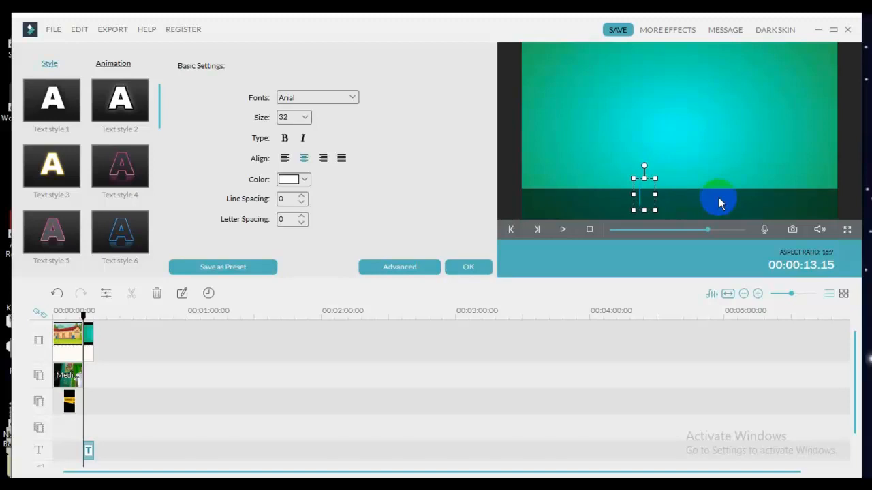
text(TU)
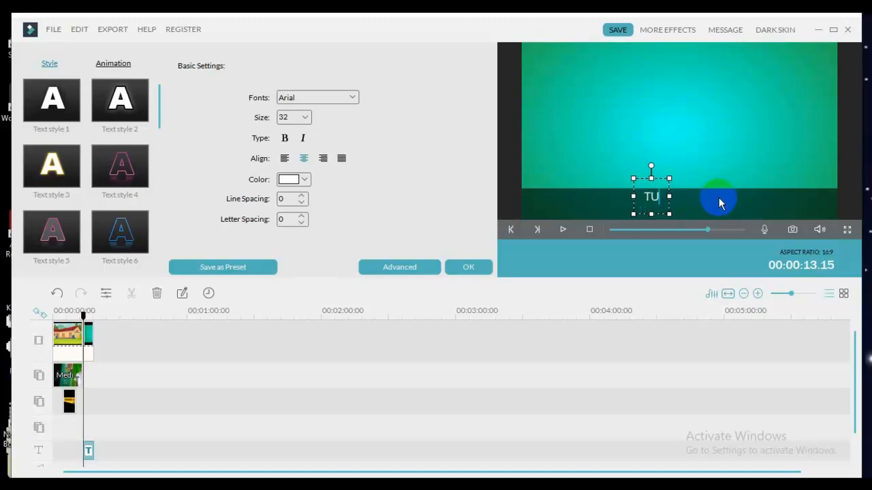
text(JUAN PEMBE)
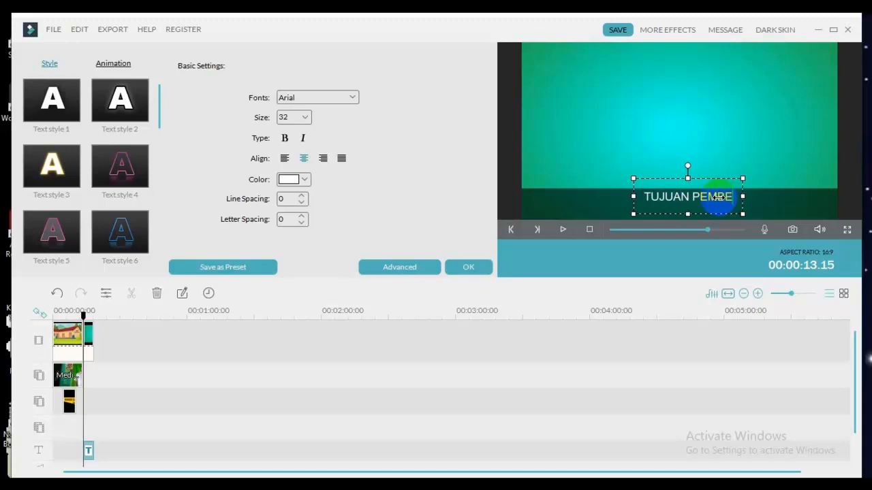
text(LAJARAN)
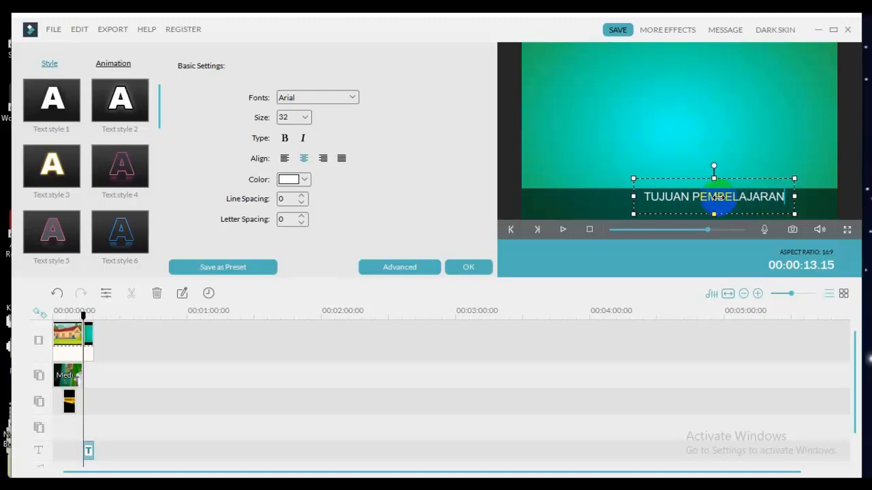
drag(730, 179, 704, 61)
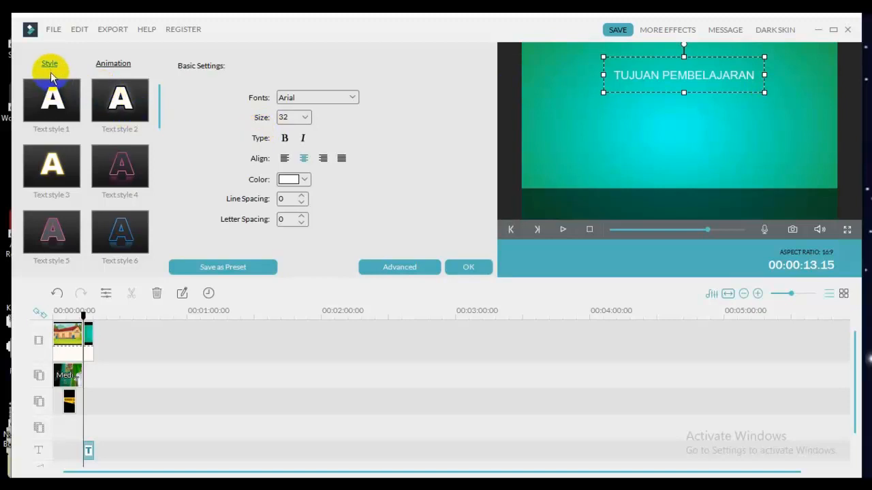
Apply Text style 2 to the TUJUAN PEMBELAJARAN heading and color it yellow.
click(132, 105)
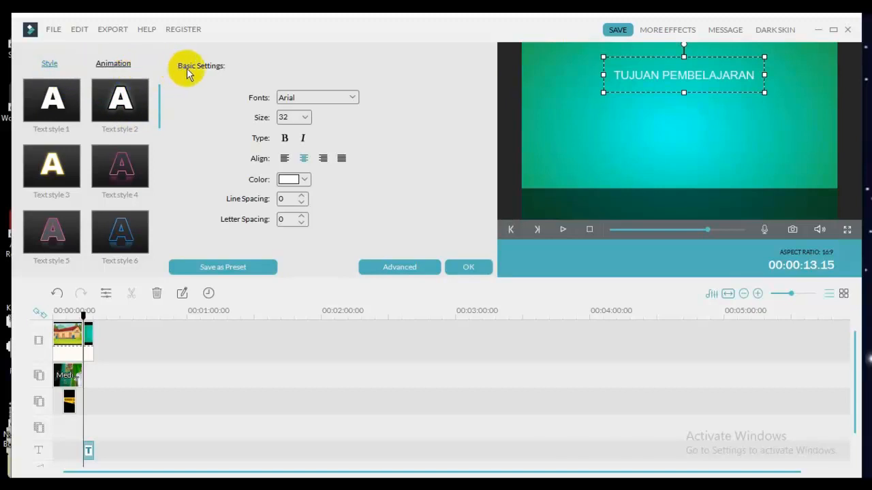
click(134, 69)
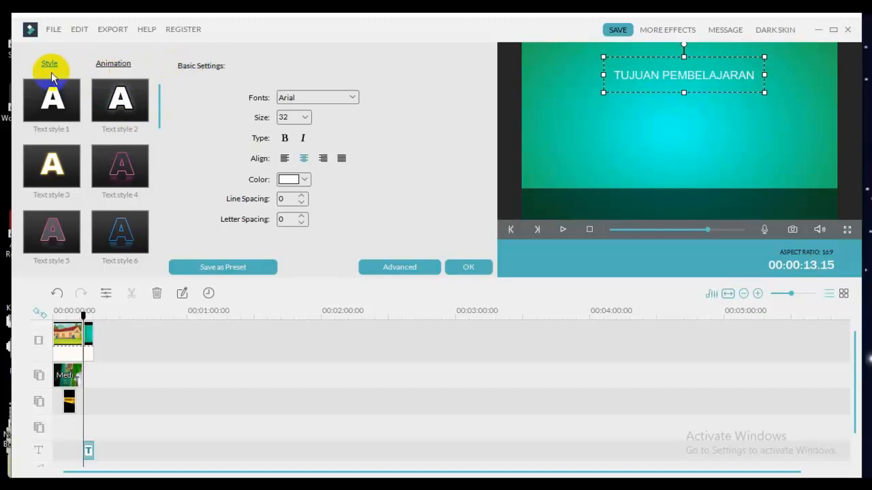
click(109, 109)
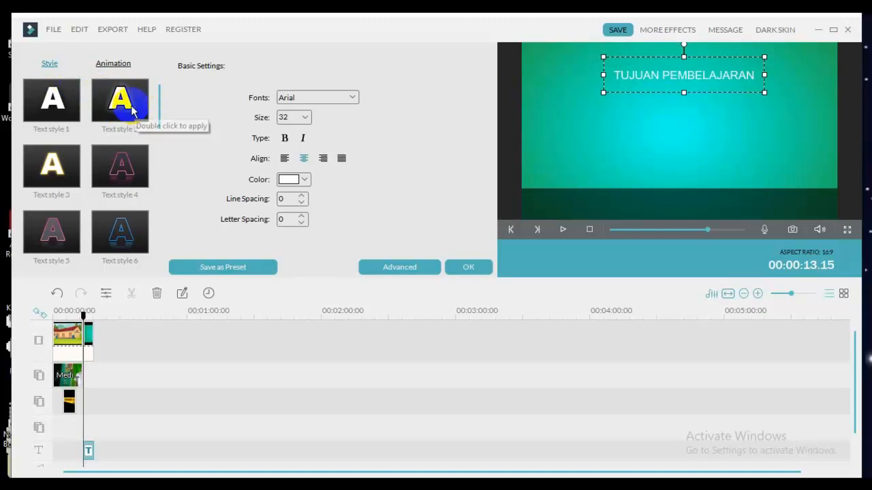
double_click(119, 104)
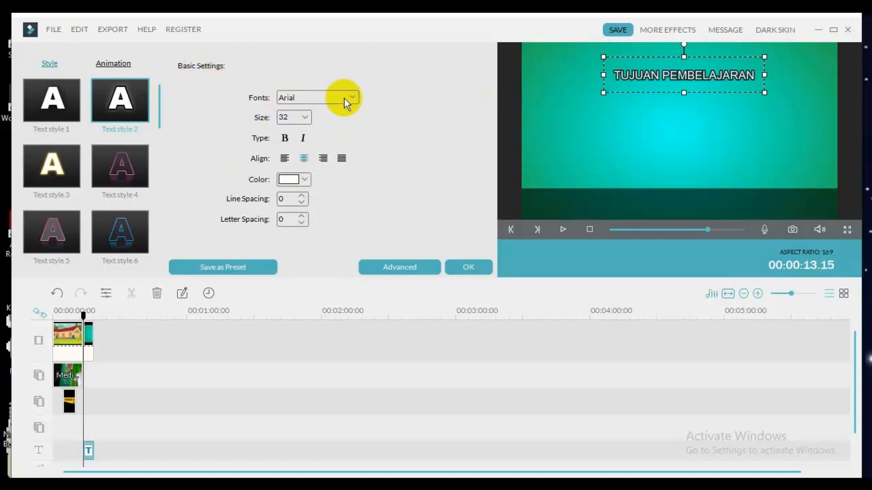
click(305, 179)
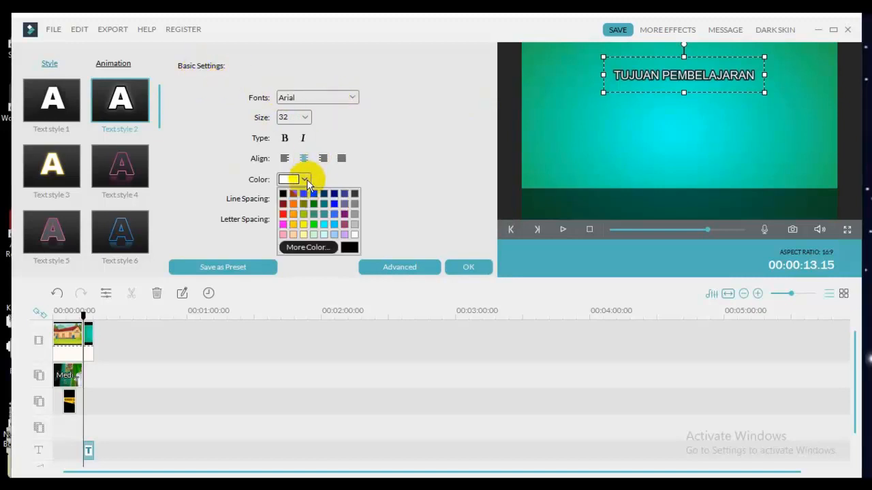
click(305, 229)
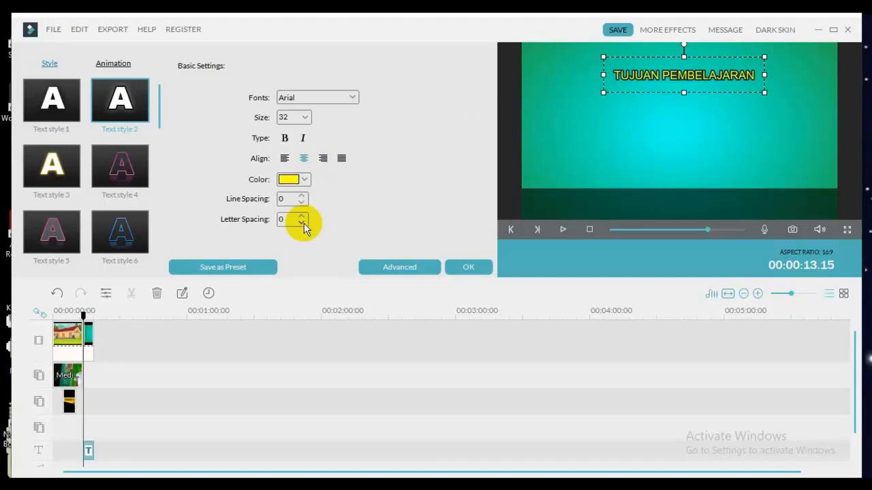
Format the heading in bold Arial Black at size 36.
click(352, 99)
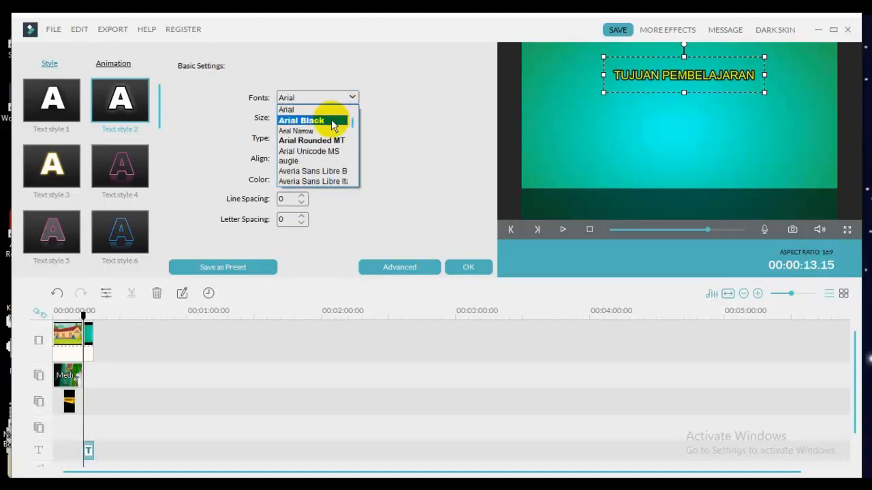
click(334, 120)
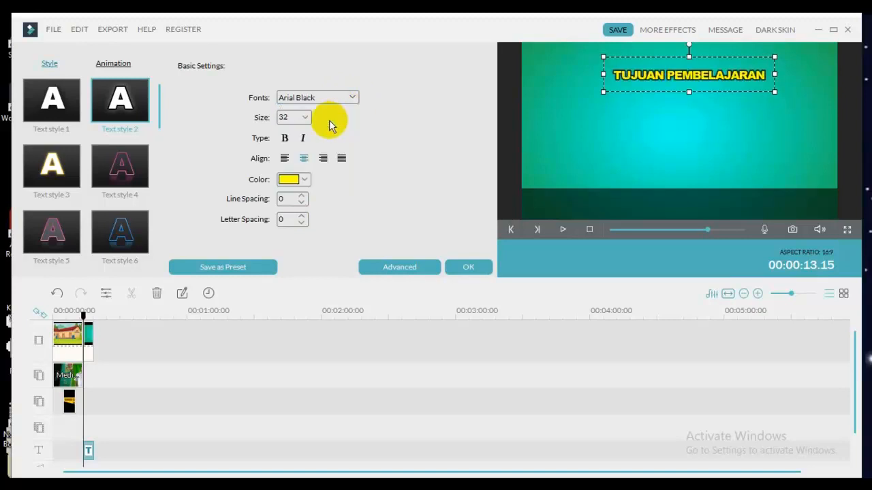
click(306, 119)
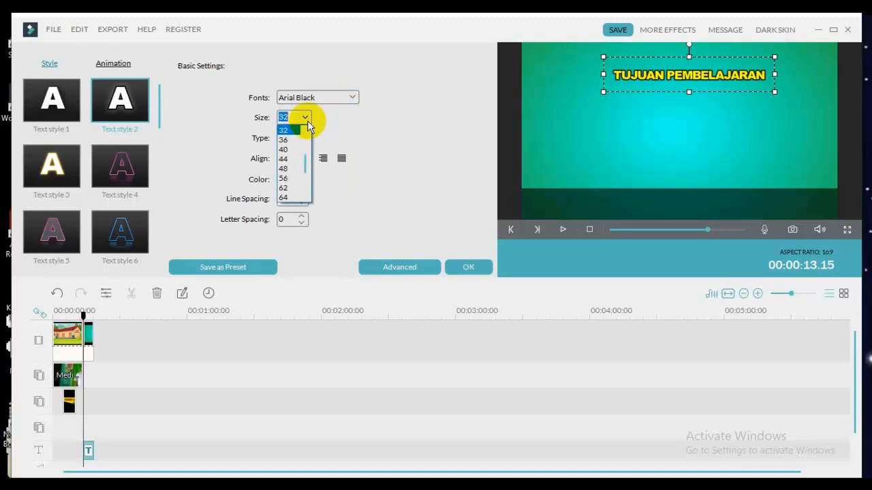
click(300, 141)
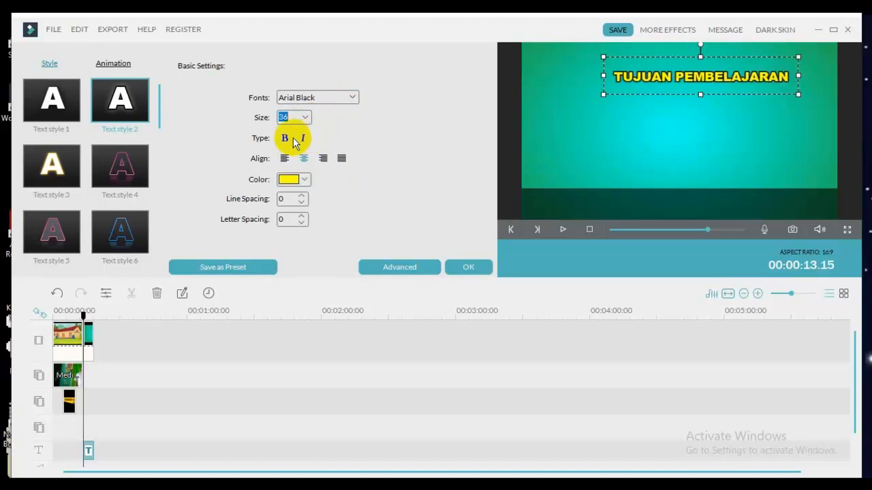
click(286, 139)
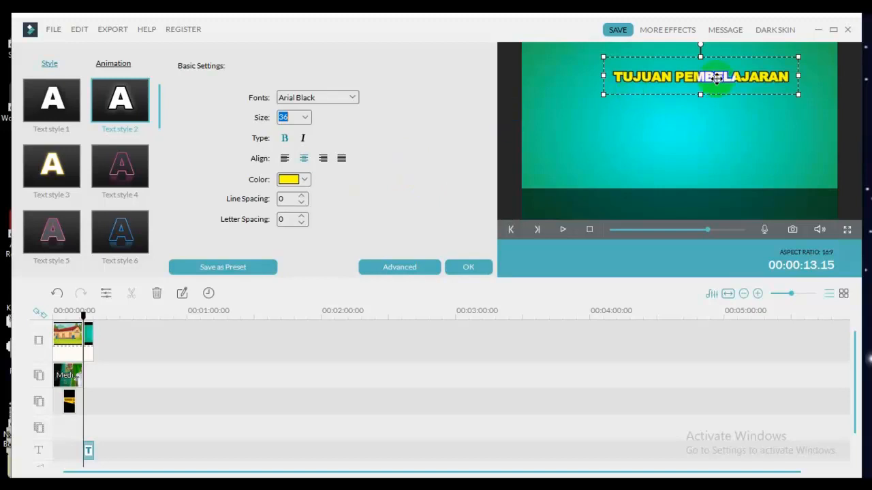
Add the text "Siswa mampu menjelaskan" below the heading, separated by one blank line.
click(788, 77)
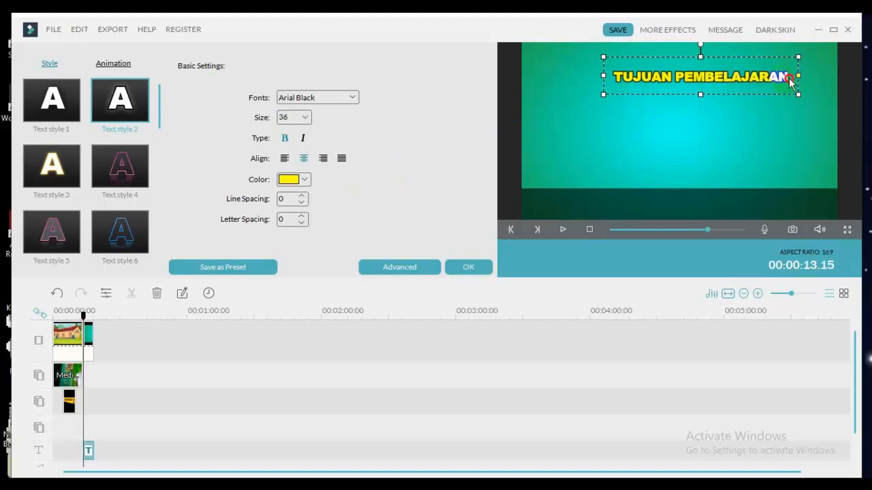
key(Return)
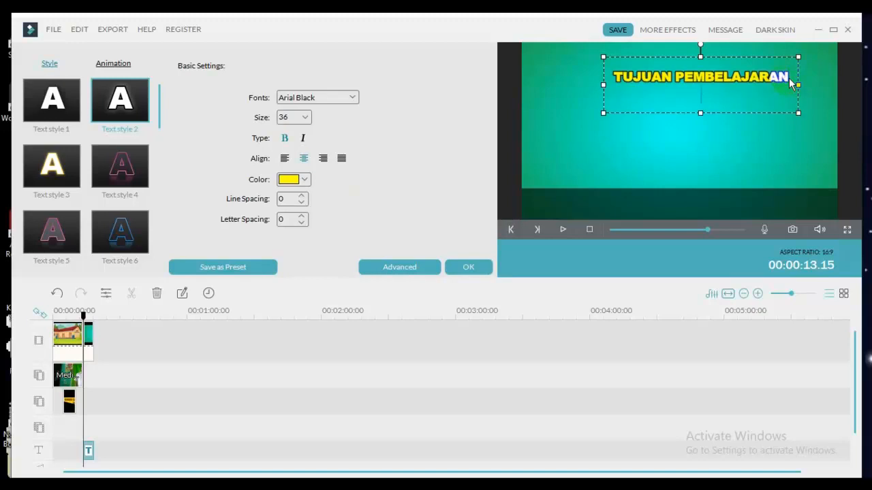
key(Return)
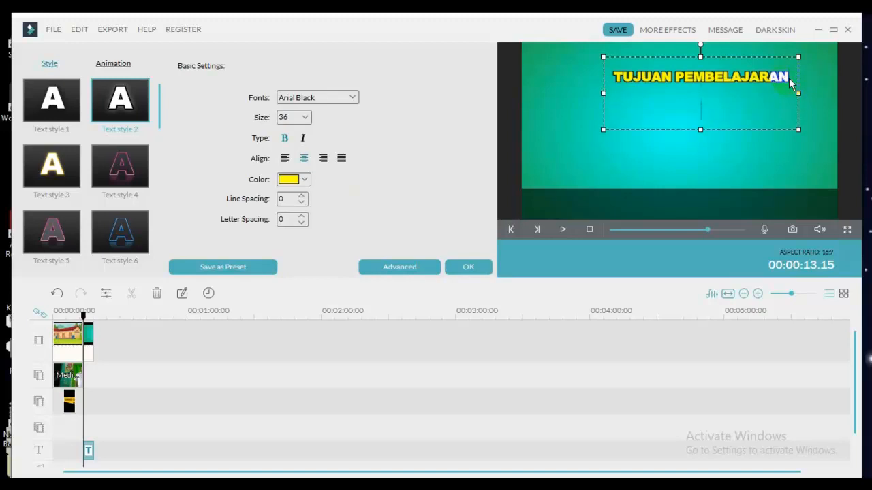
text(sISWA)
key(BackSpace)
key(BackSpace)
key(BackSpace)
key(BackSpace)
key(BackSpace)
text(Siswa)
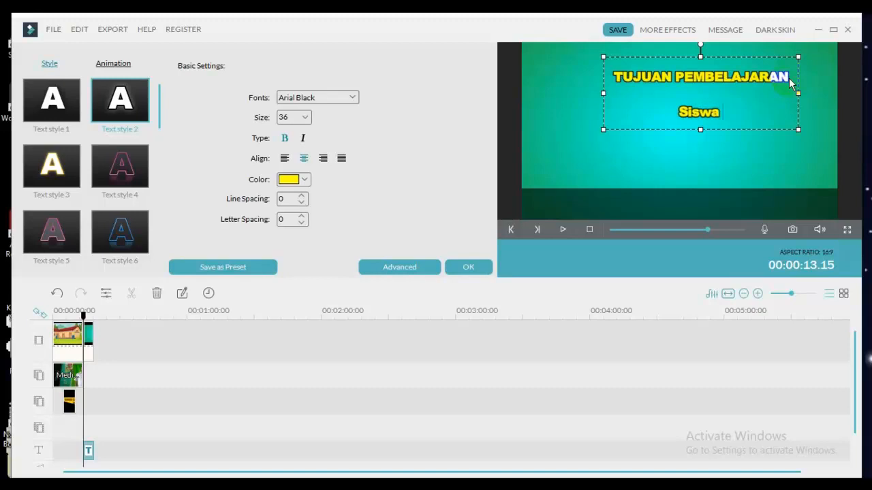
text( mam)
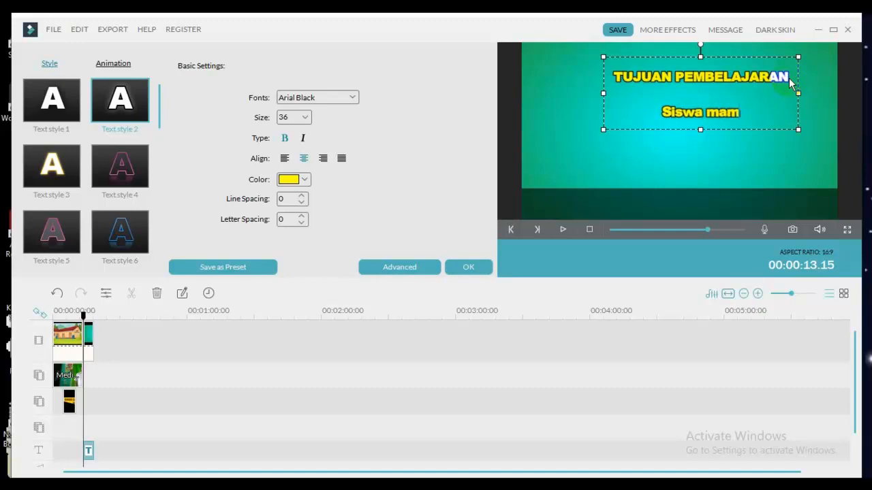
text(pu me)
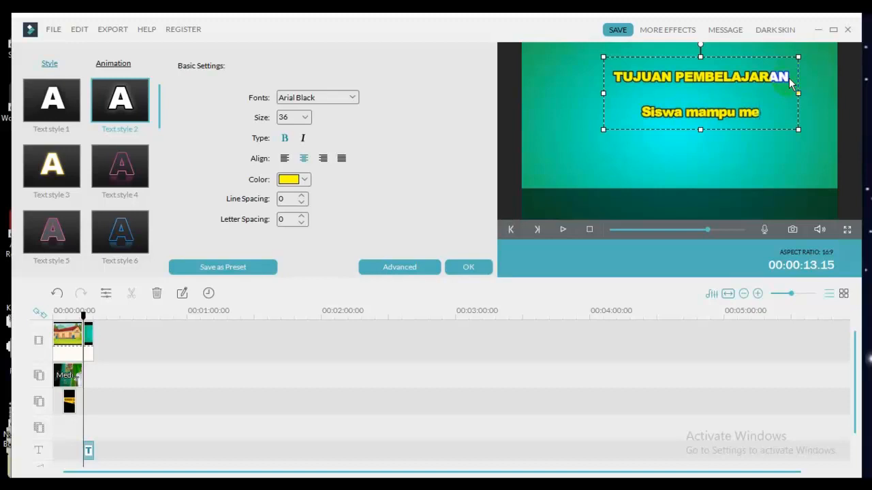
text(njelaskan)
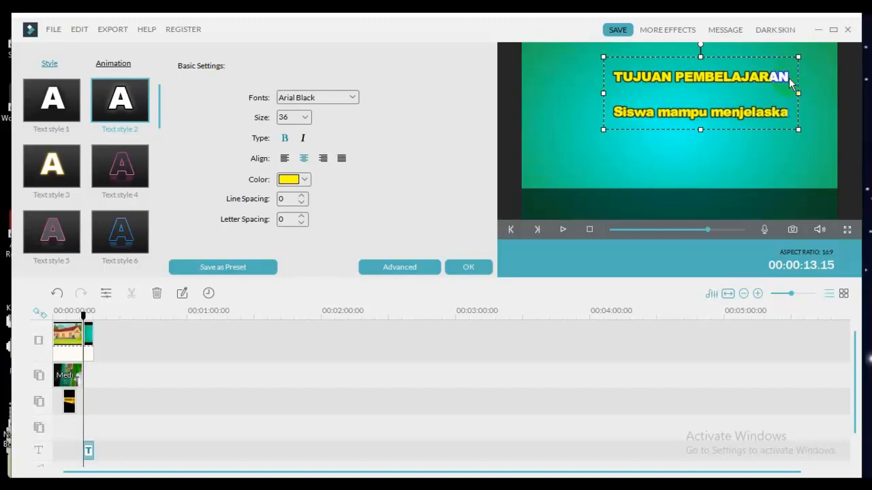
Replace "menjelaskan" in the objective line so that it reads "Siswa mampu mengidentifikasi".
key(BackSpace)
key(BackSpace)
key(BackSpace)
key(BackSpace)
key(BackSpace)
key(BackSpace)
key(BackSpace)
key(BackSpace)
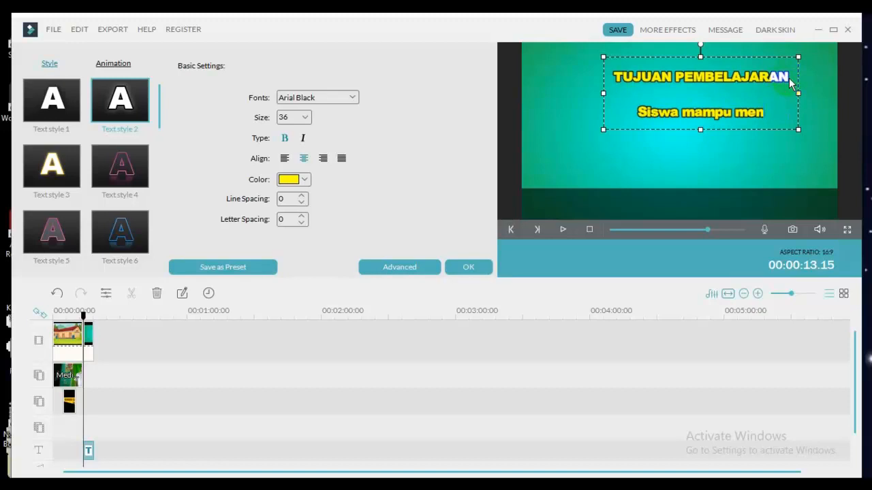
text(gi)
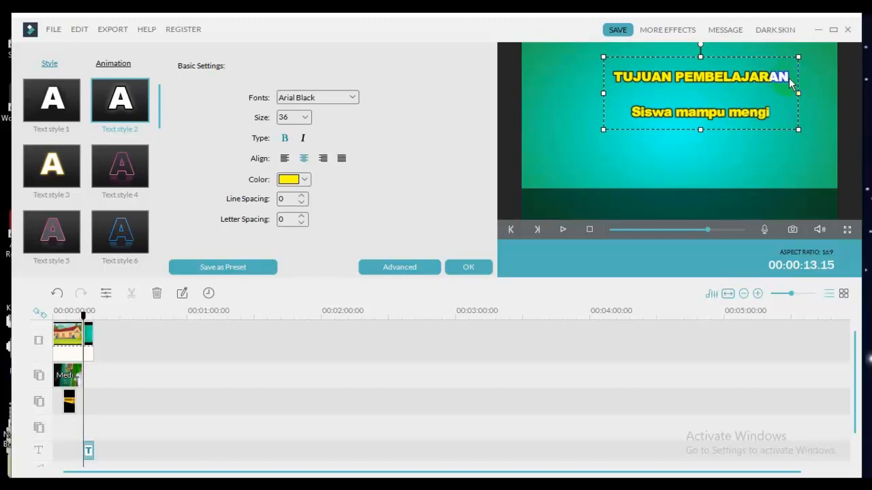
text(dent)
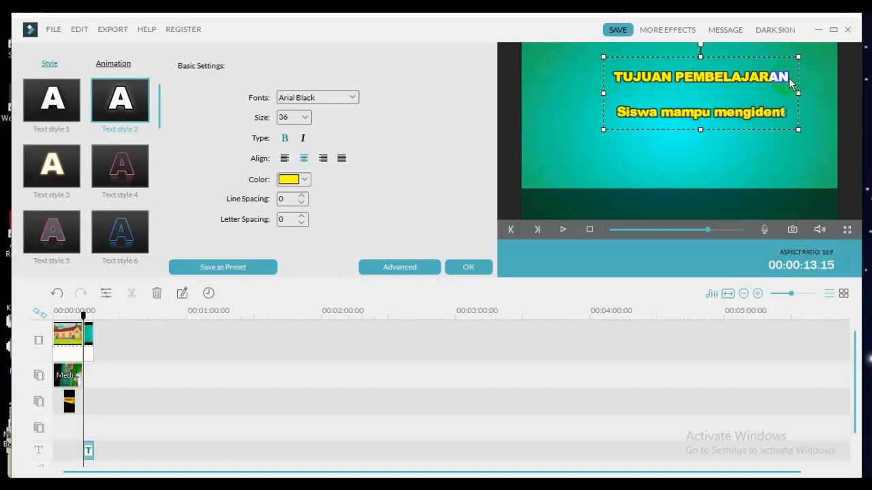
text(ifikasi)
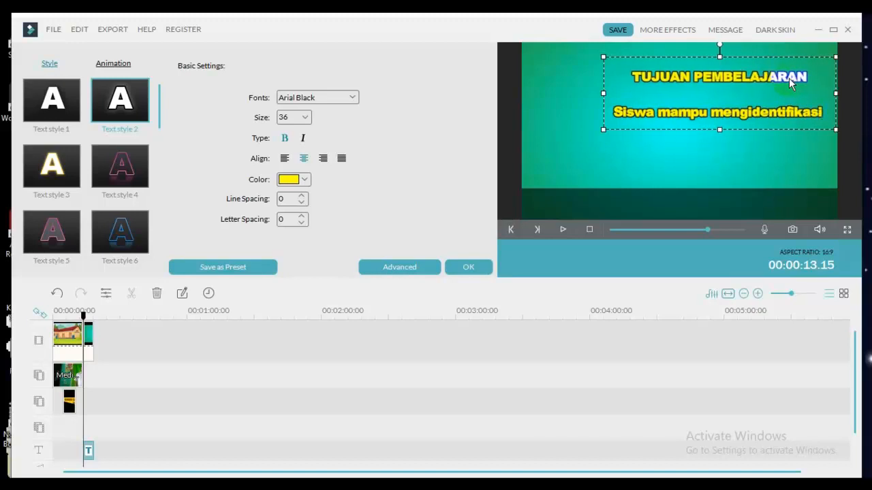
Continue the objective line with "kondisi saling bergantung antarruang".
text( k)
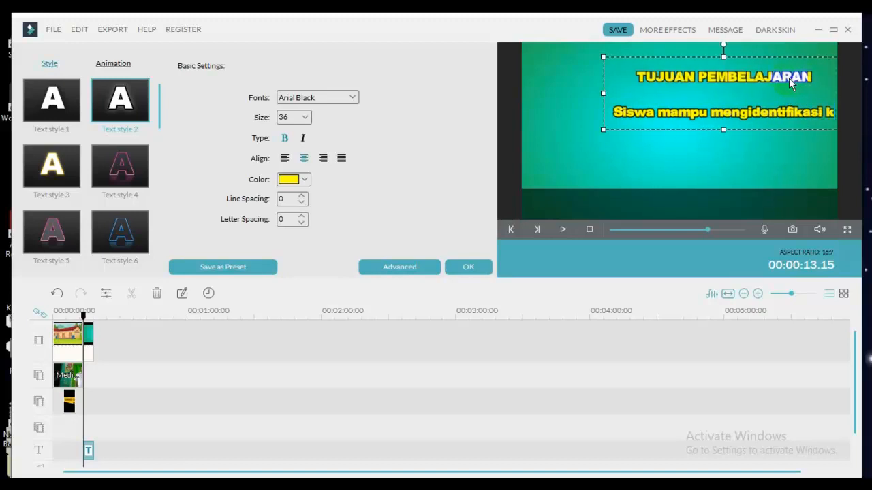
text(onsep d)
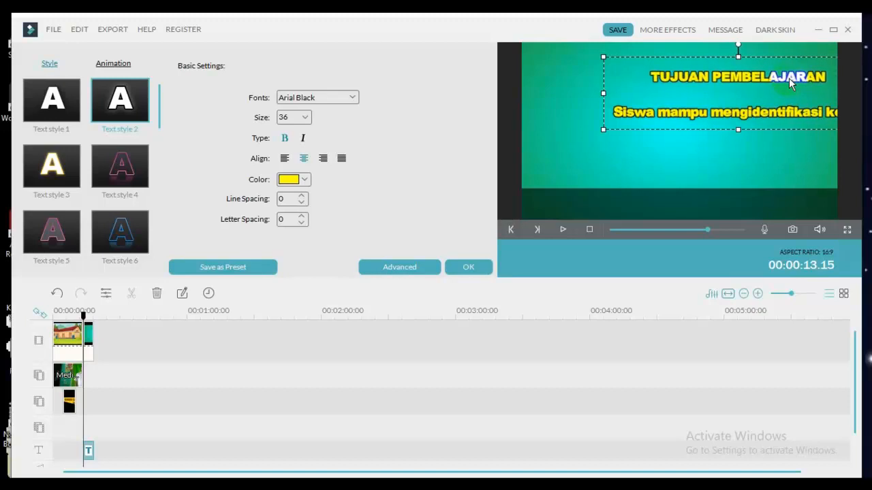
text(asar)
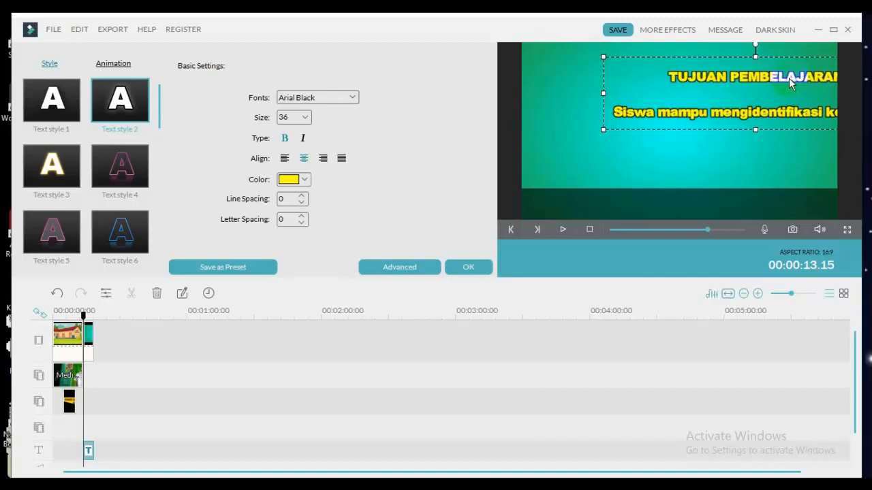
text(u bangsa)
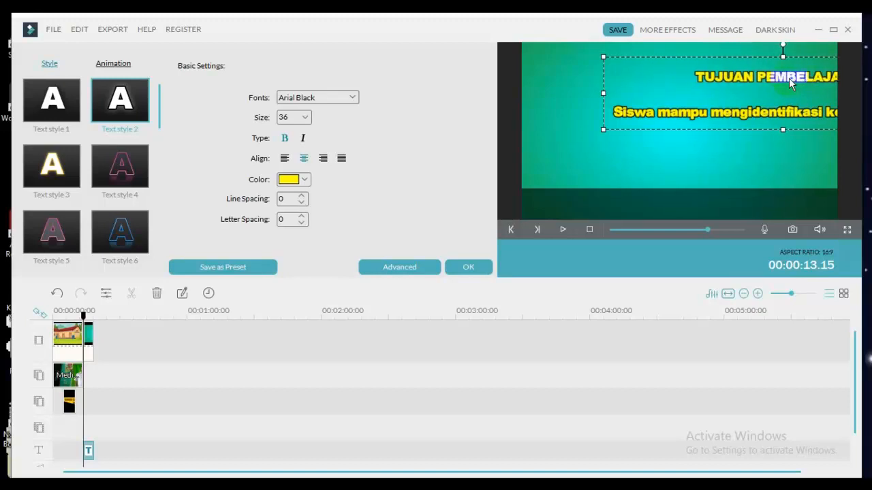
text( dan bu)
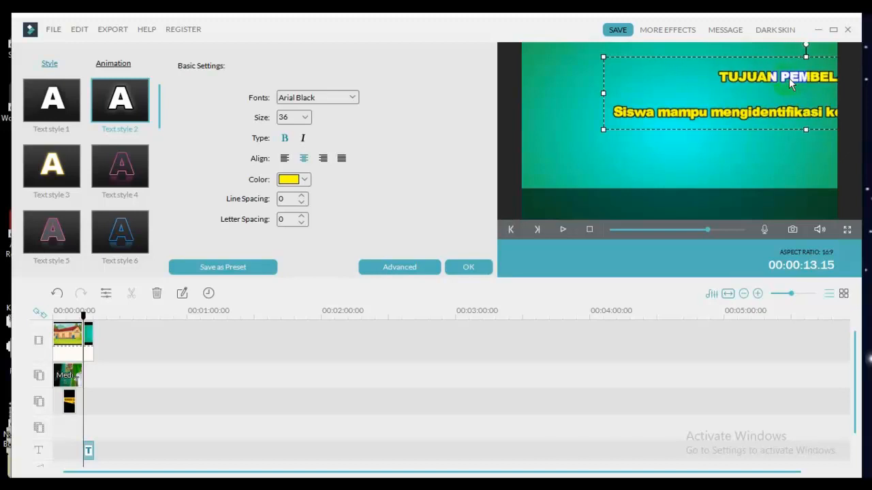
text(daya)
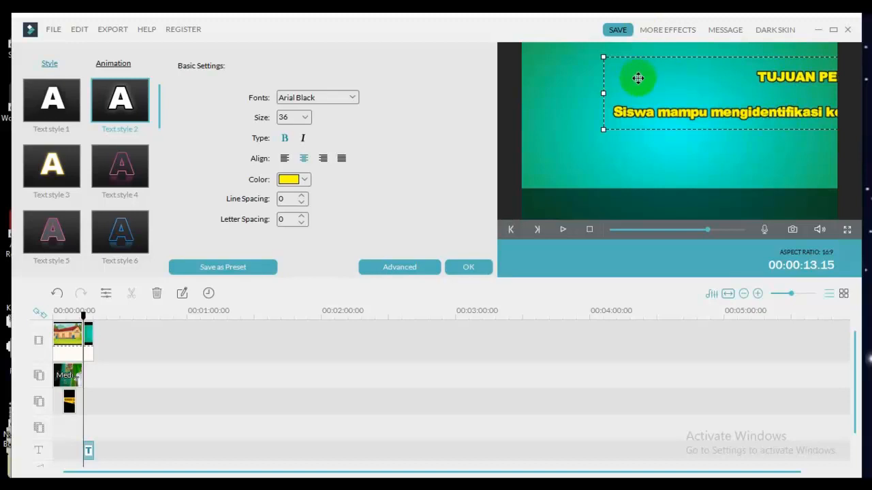
Break the objective onto a second line before "kondisi" and center the text box horizontally in the frame.
click(614, 82)
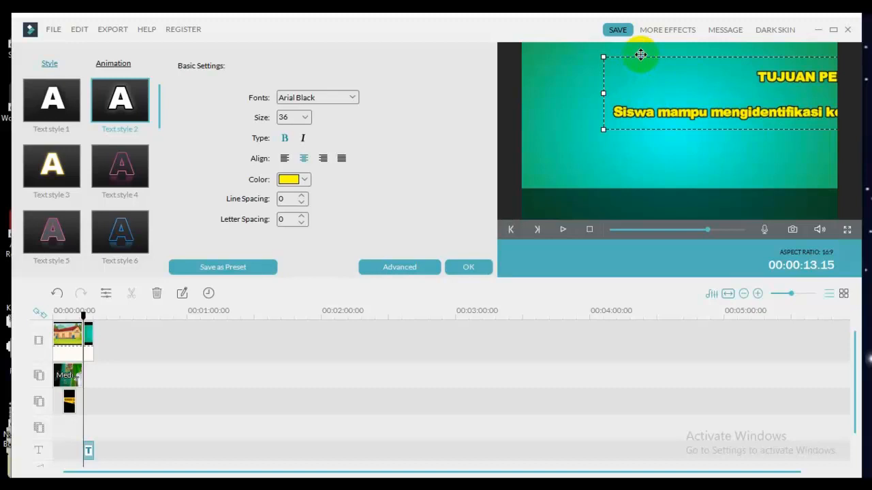
drag(640, 54, 549, 57)
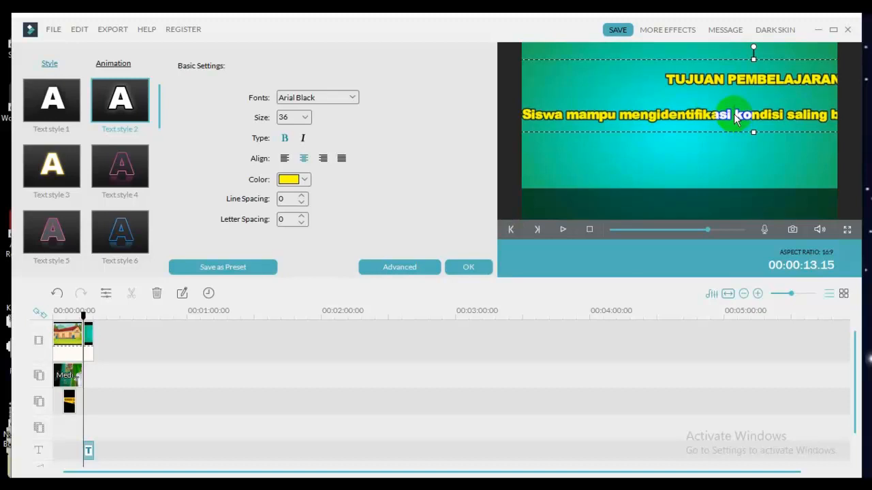
key(Return)
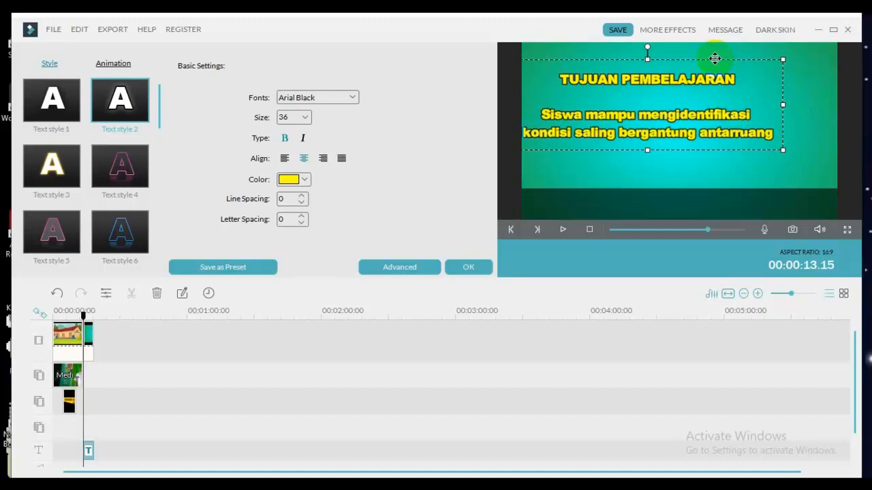
drag(715, 59, 754, 56)
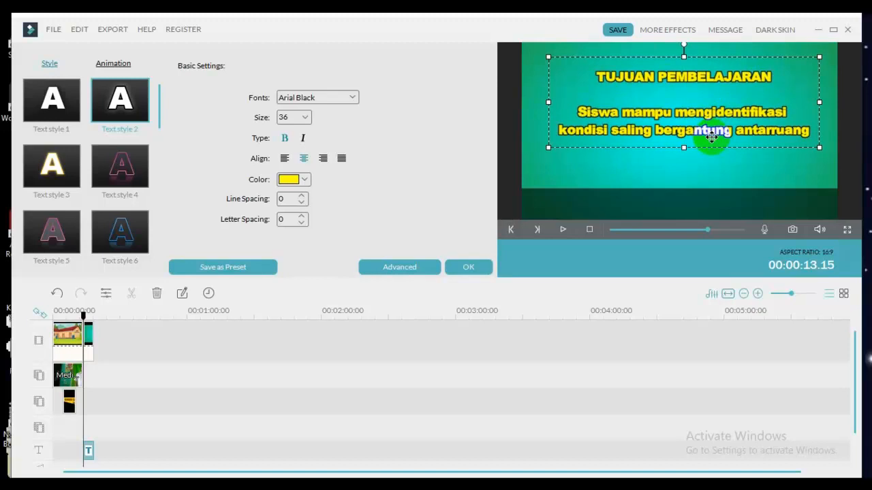
Color both lines of the objective text red and apply the title edits.
click(580, 115)
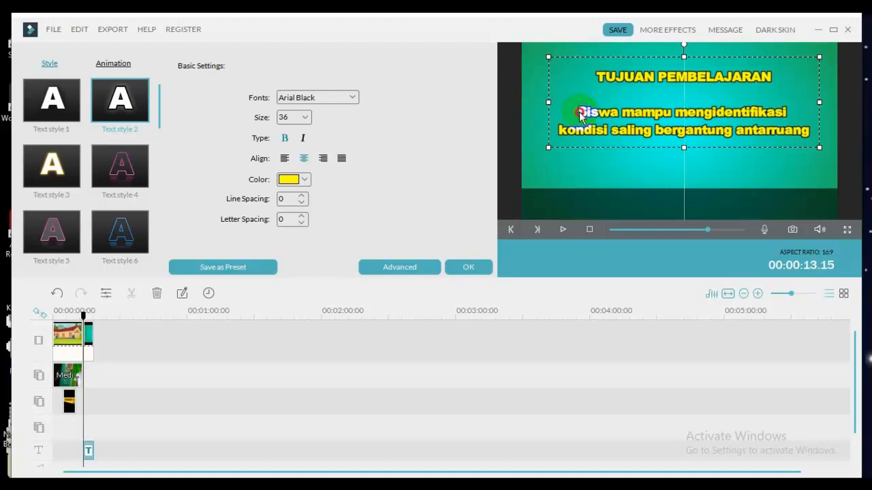
drag(580, 115, 808, 136)
drag(579, 116, 813, 135)
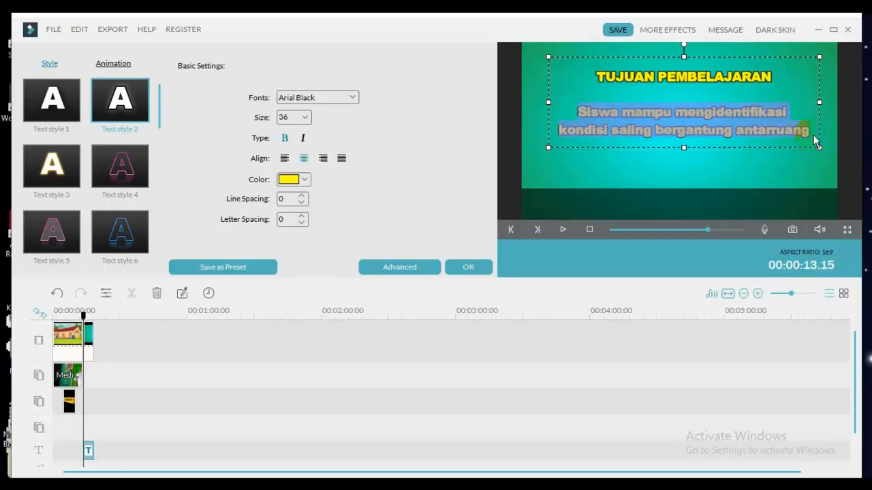
click(304, 180)
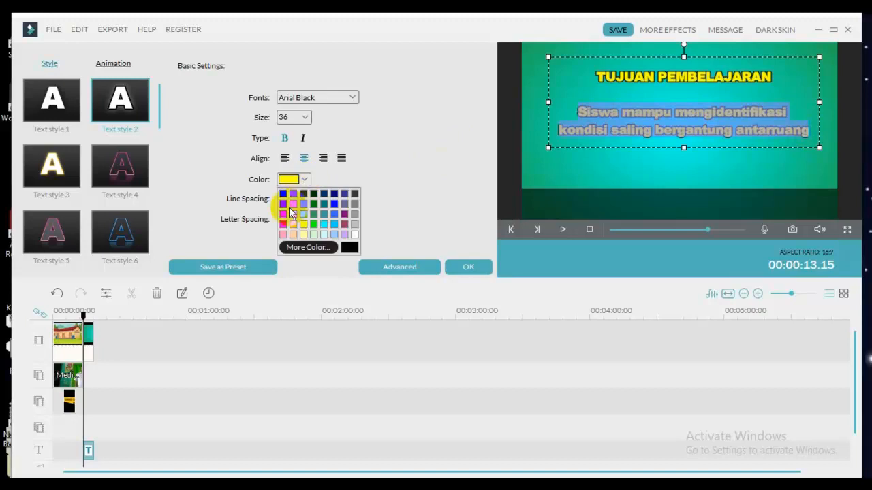
click(284, 223)
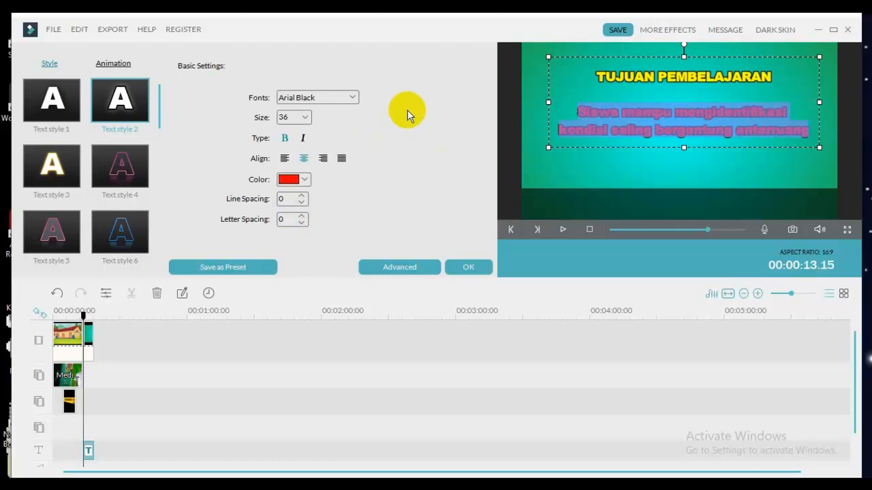
click(564, 166)
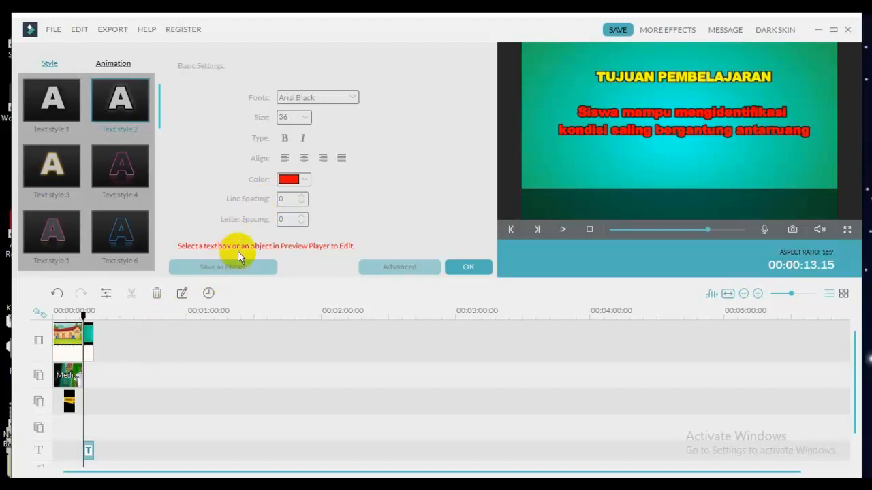
click(470, 268)
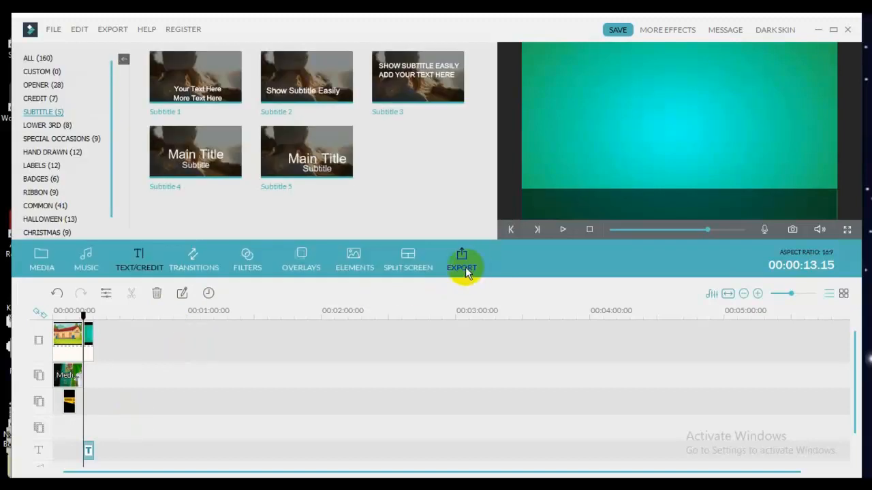
Look at the fill effect options in the objectives title's advanced text editor without changing anything.
double_click(91, 452)
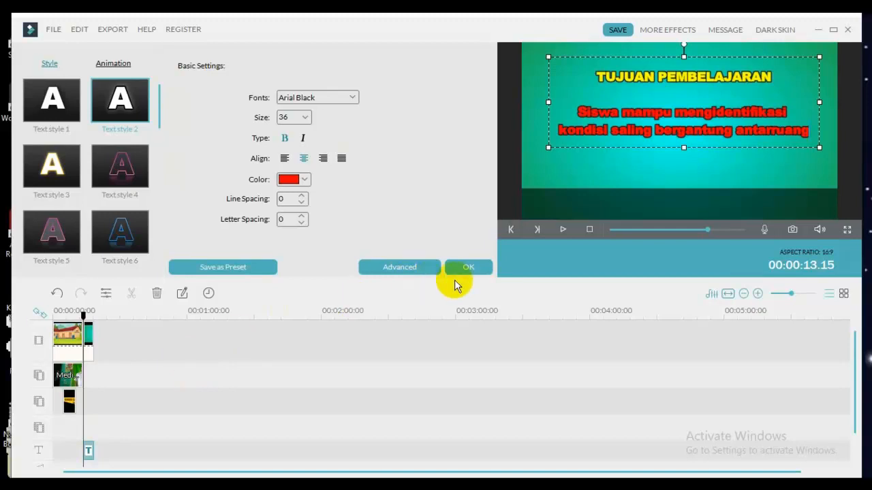
click(413, 269)
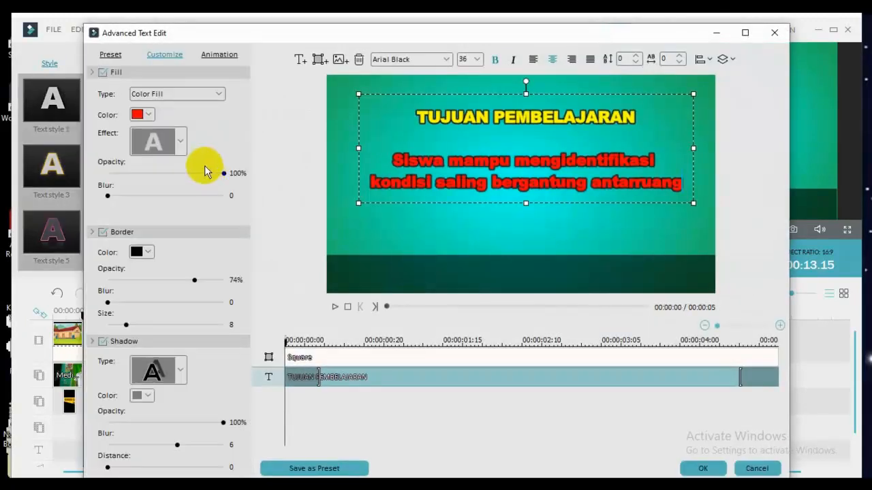
click(179, 144)
click(182, 145)
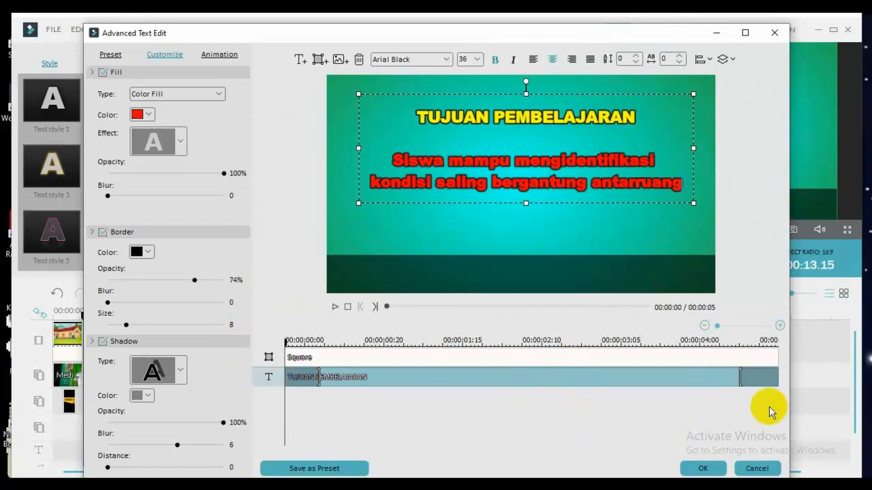
click(758, 467)
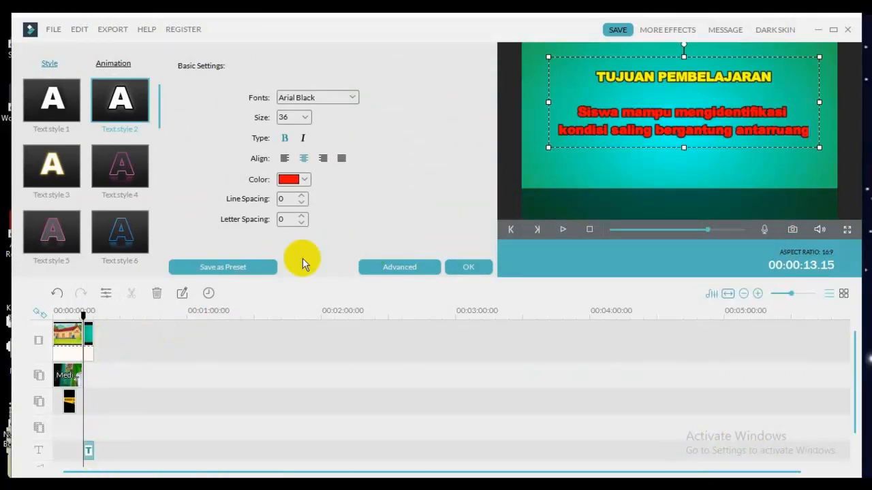
click(468, 268)
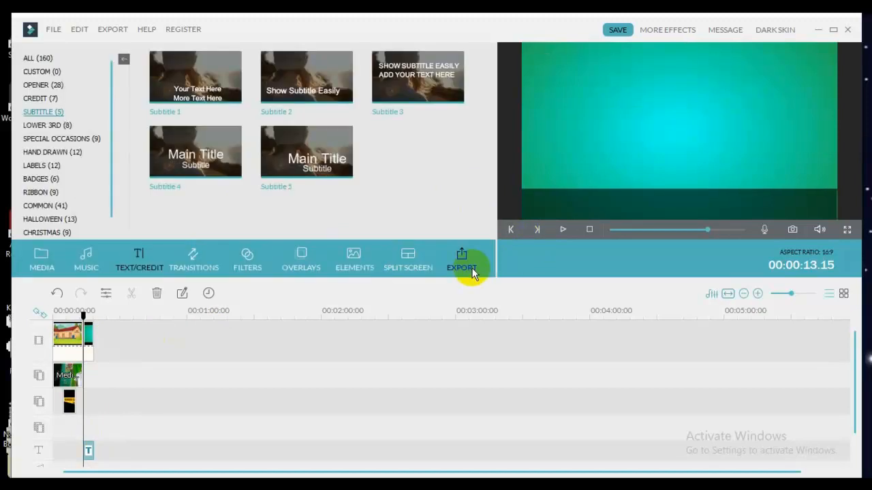
Play back the learning objectives section and review the title clip's text settings.
click(563, 230)
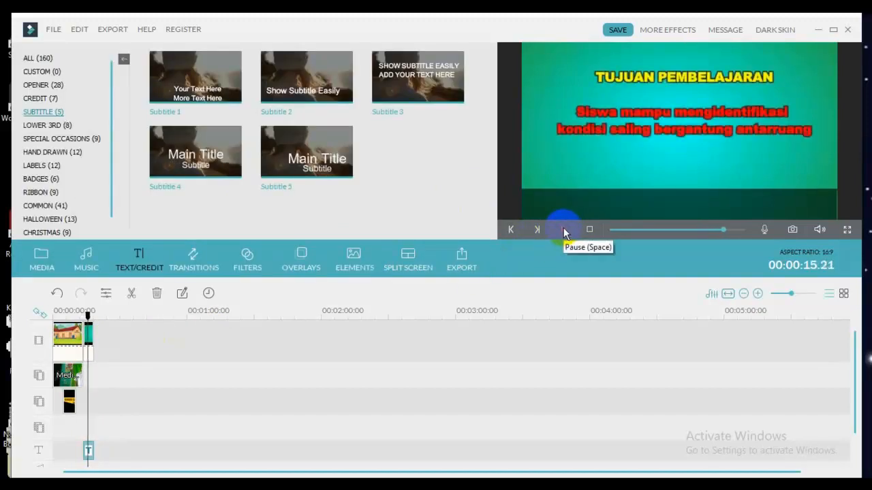
click(563, 230)
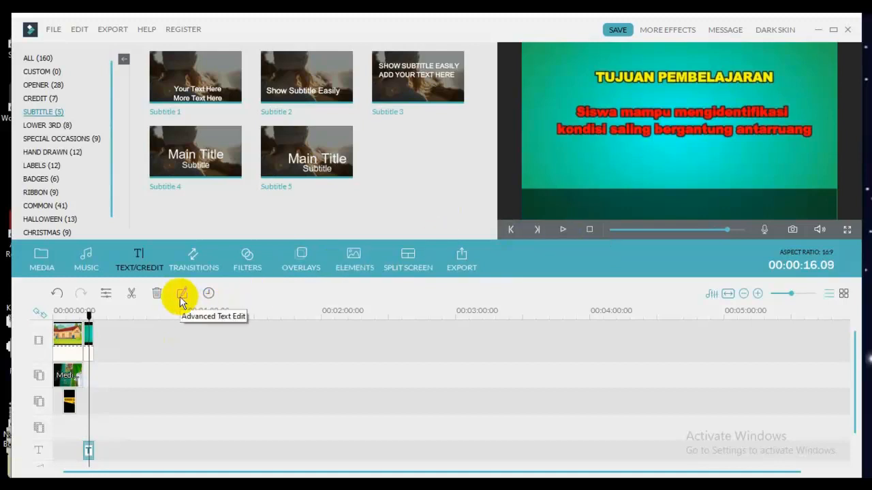
click(90, 343)
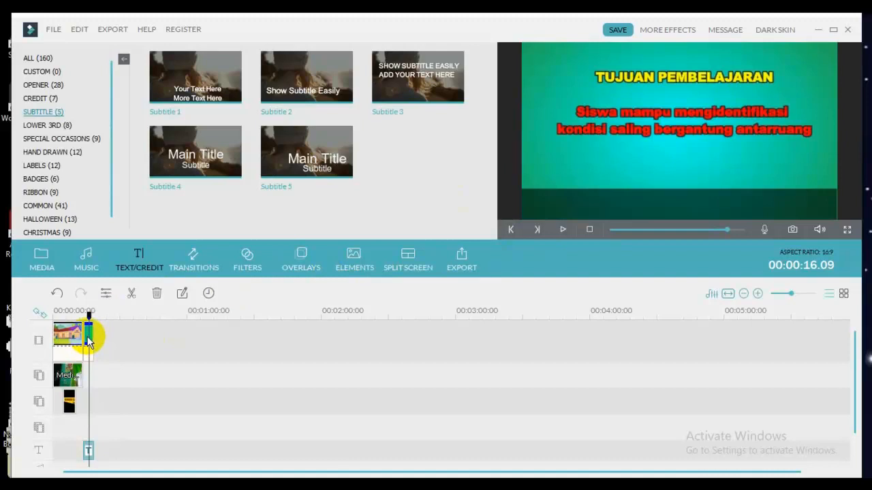
click(89, 452)
double_click(88, 451)
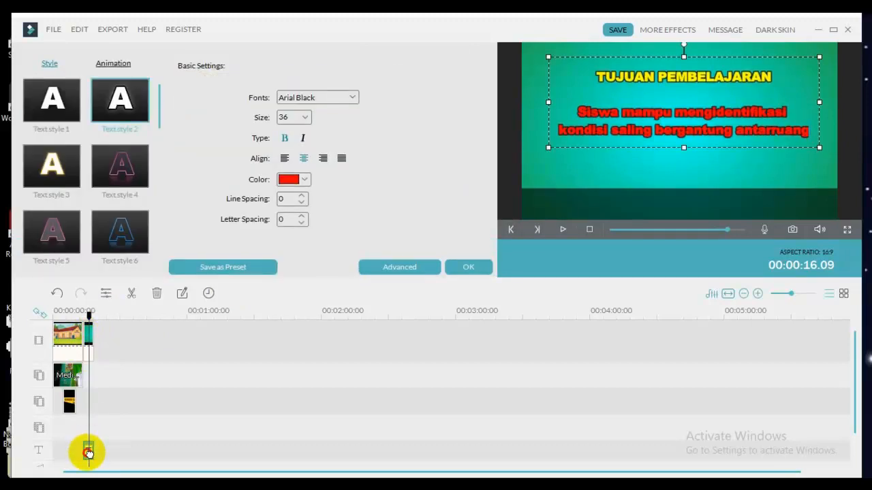
click(461, 267)
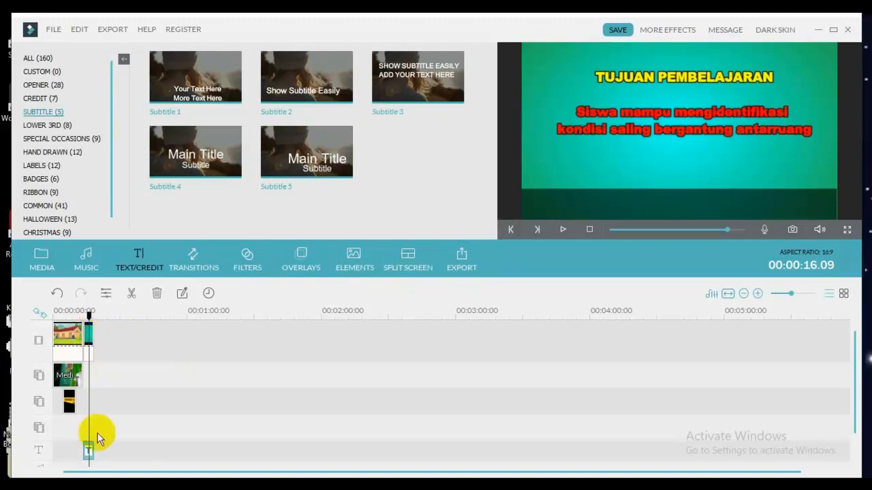
click(89, 452)
double_click(89, 453)
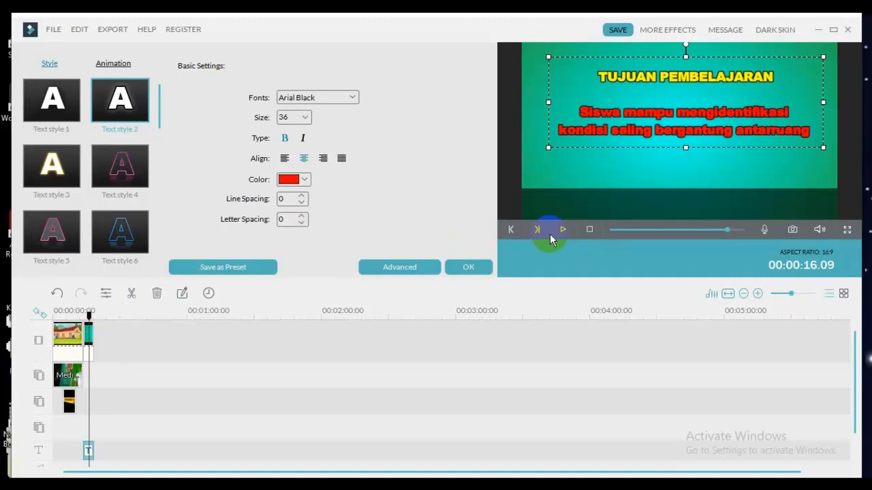
click(467, 266)
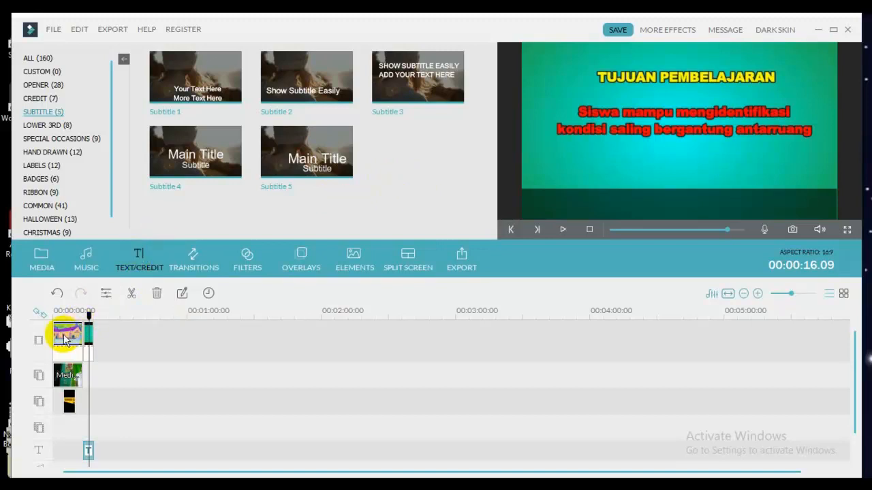
click(91, 338)
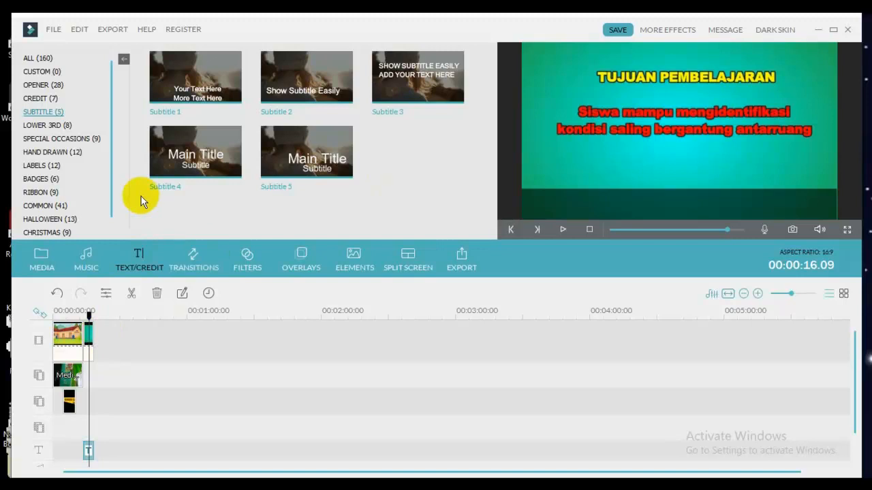
click(162, 185)
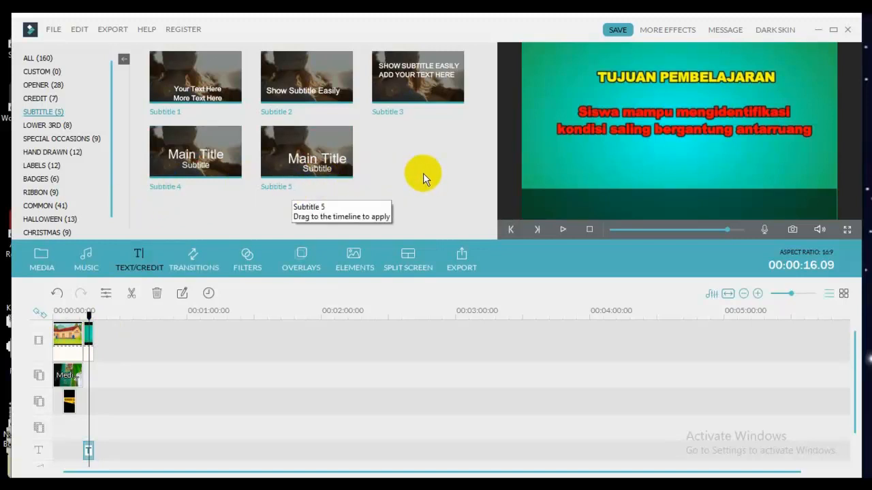
click(266, 185)
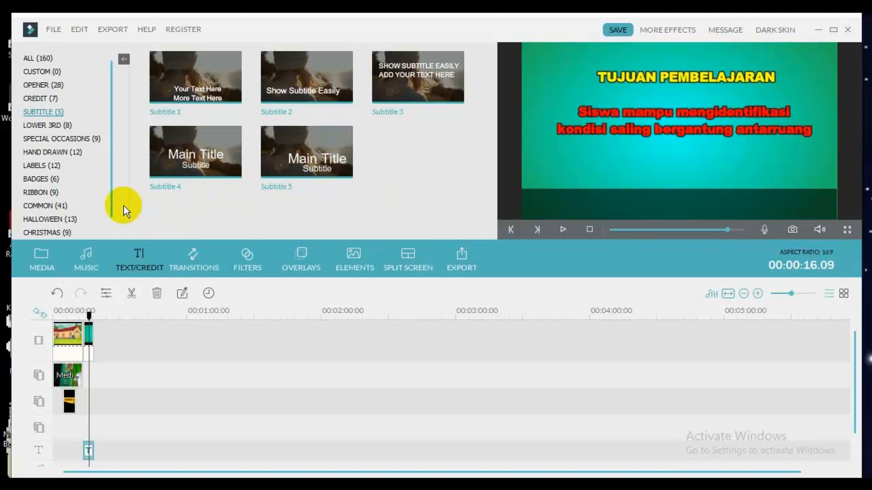
Place the album's desk-white-background image on the main video track directly after the gradient background clip.
click(41, 263)
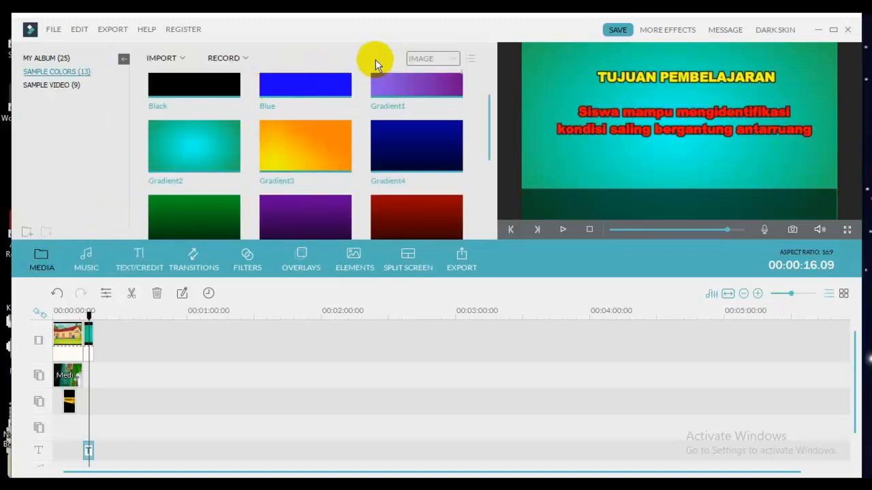
click(56, 60)
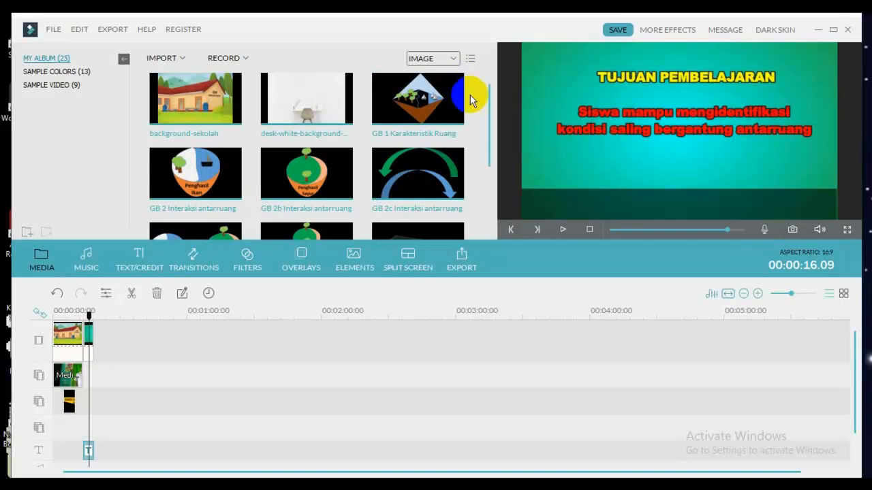
click(282, 106)
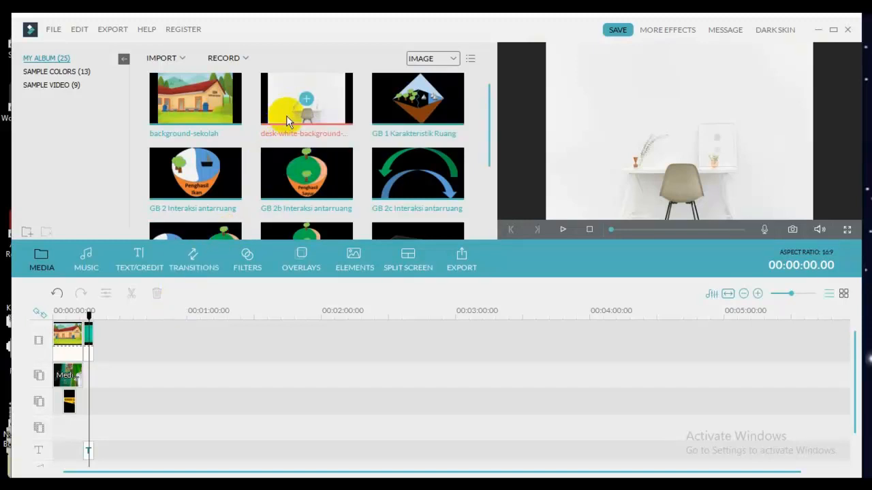
drag(286, 100, 102, 344)
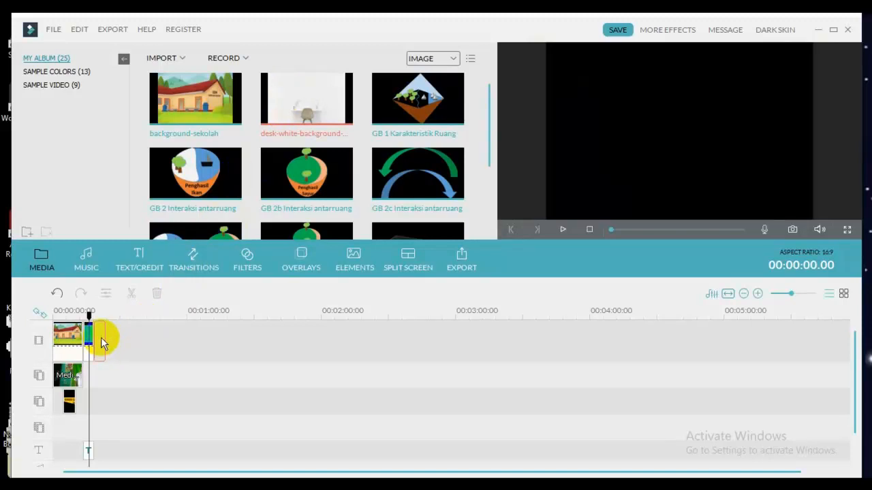
click(100, 337)
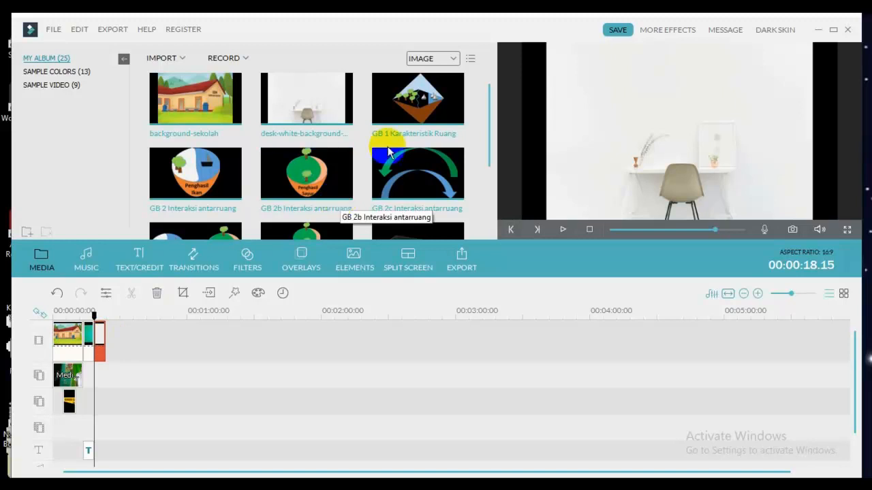
Filter the album to video files and play back the "video interaksi" clip to check its content.
click(454, 60)
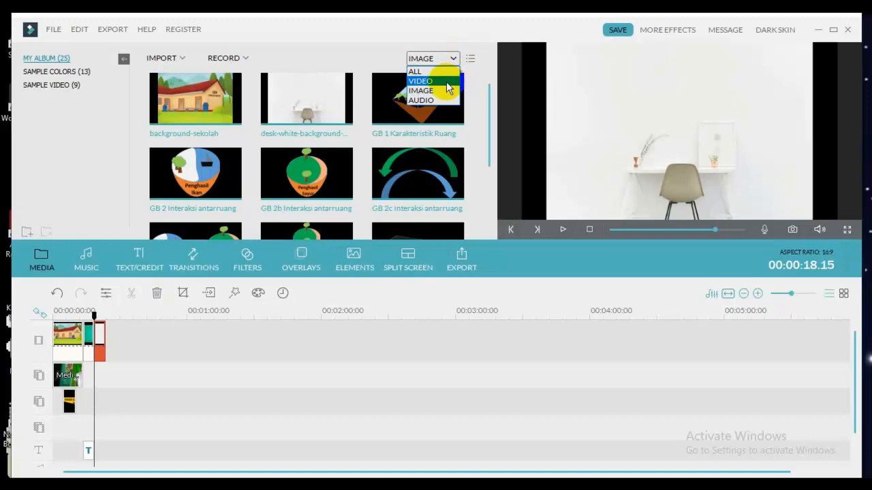
click(447, 82)
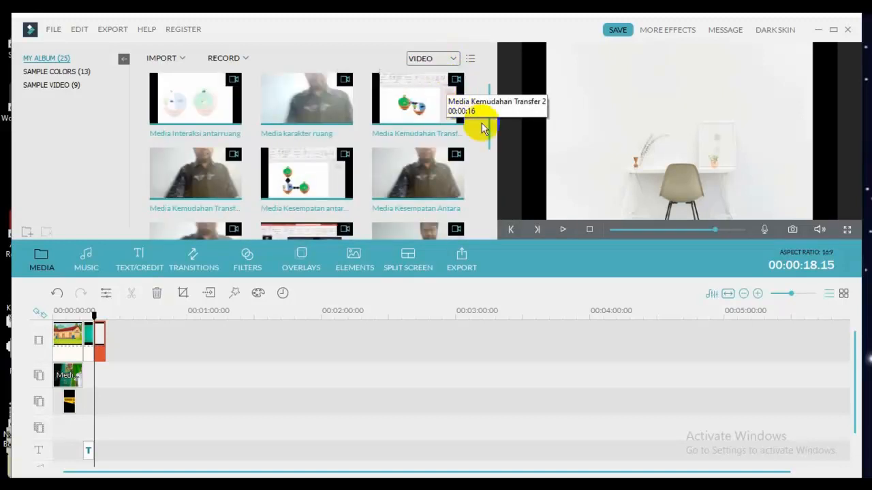
drag(490, 134, 484, 214)
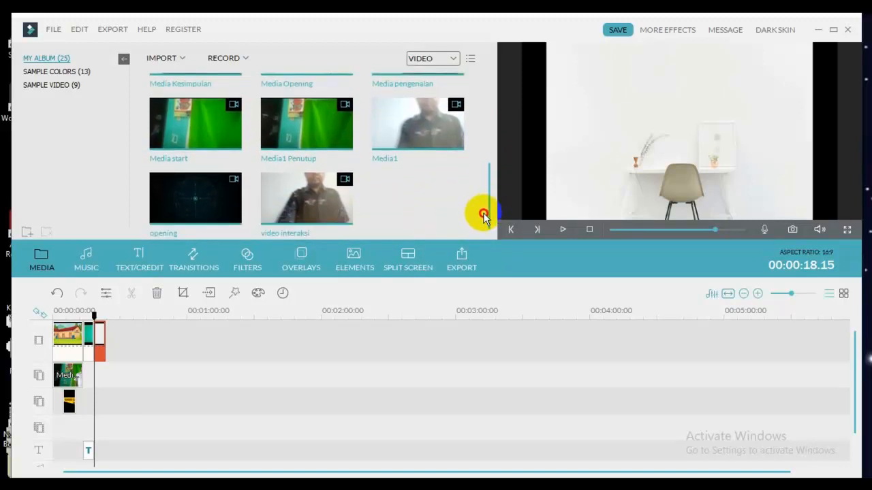
click(337, 211)
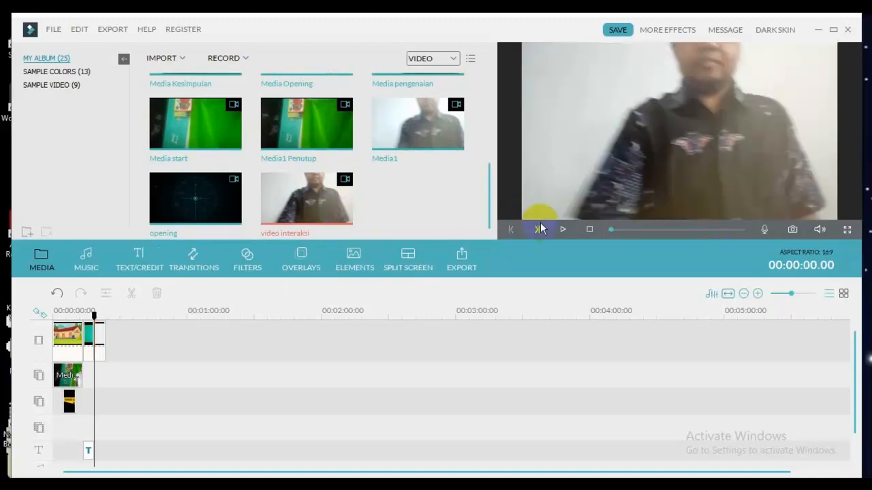
click(565, 232)
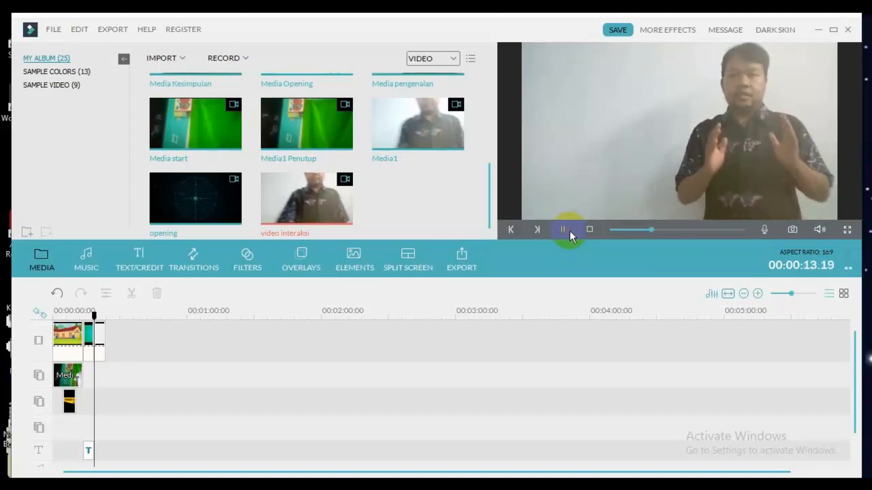
click(564, 229)
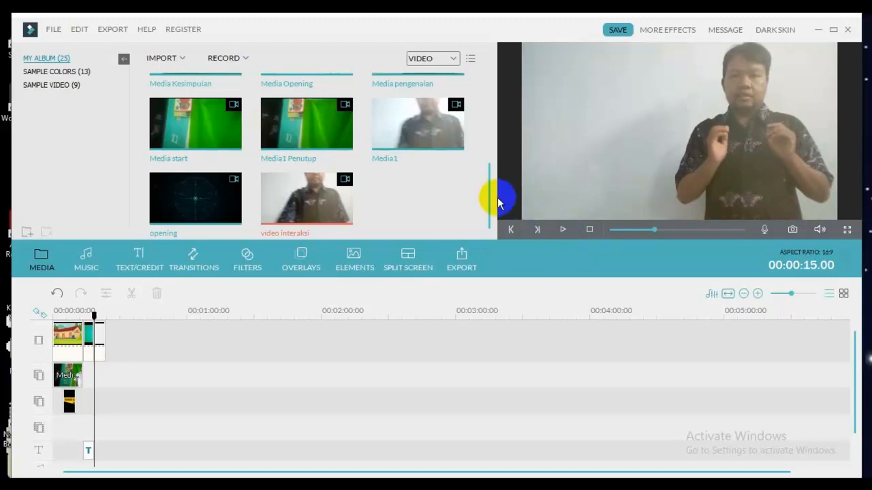
Preview the "Media1" and "Media pengenalan" clips from the album to check their content.
click(433, 134)
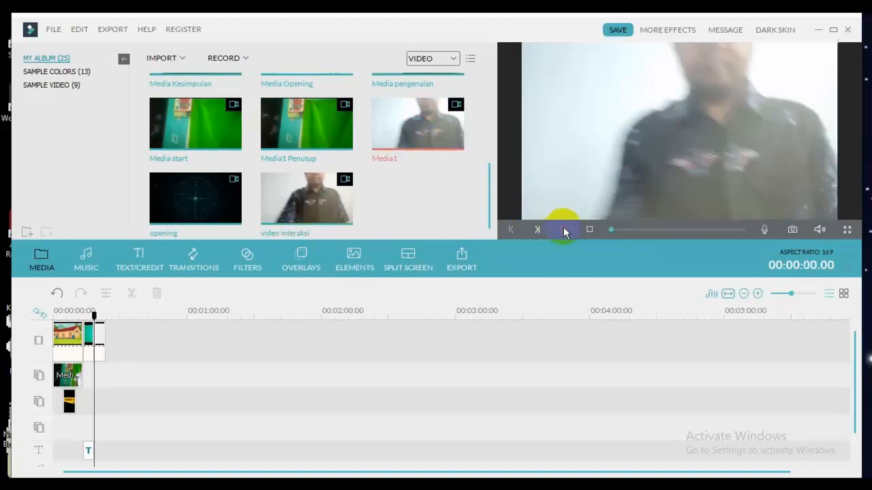
click(563, 229)
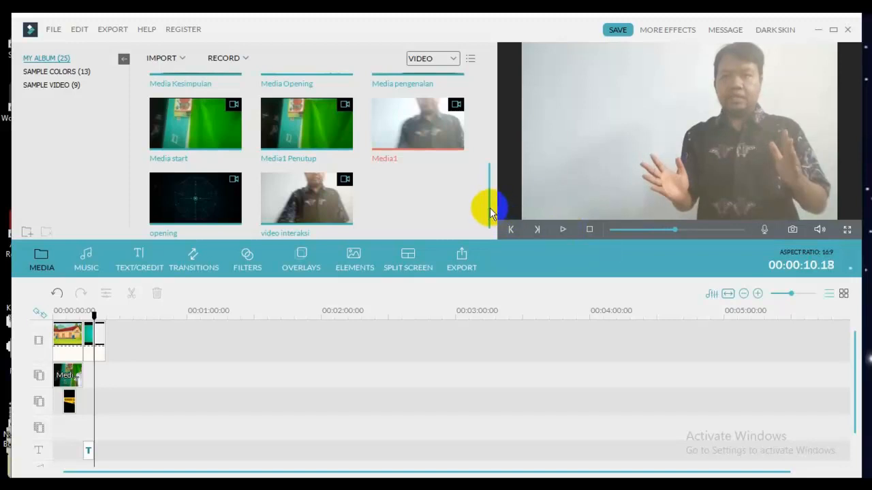
drag(489, 208, 488, 183)
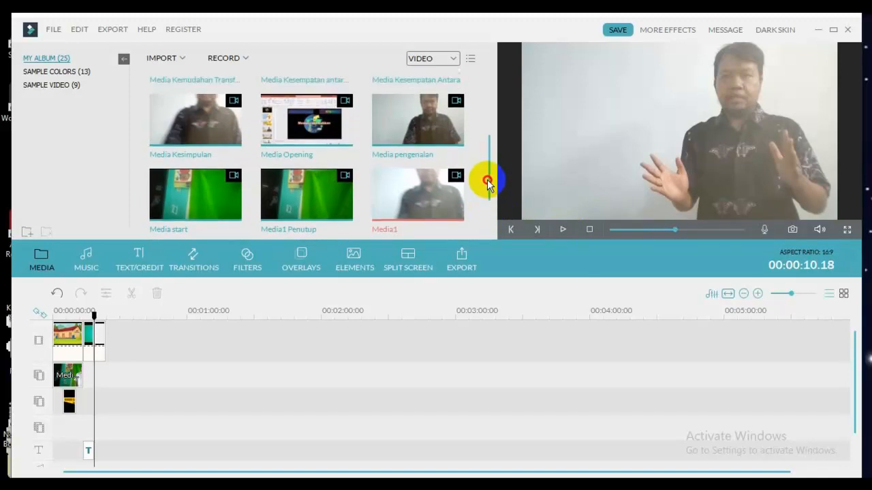
click(425, 136)
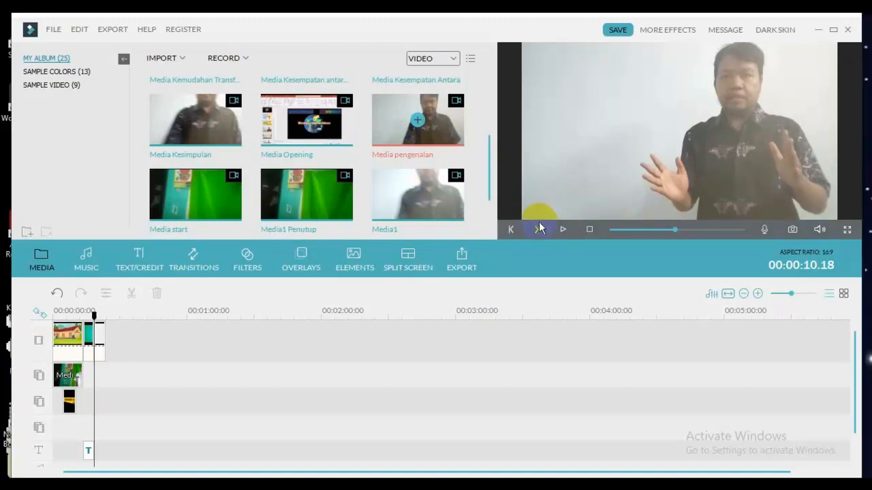
click(563, 230)
click(570, 202)
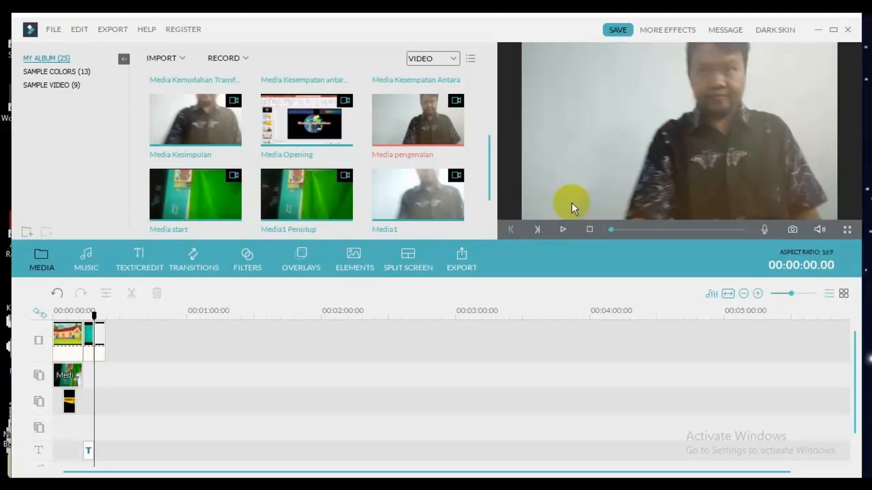
Preview the opening seconds of the Media pengenalan clip and the Media karakter ruang clip from the album.
click(563, 229)
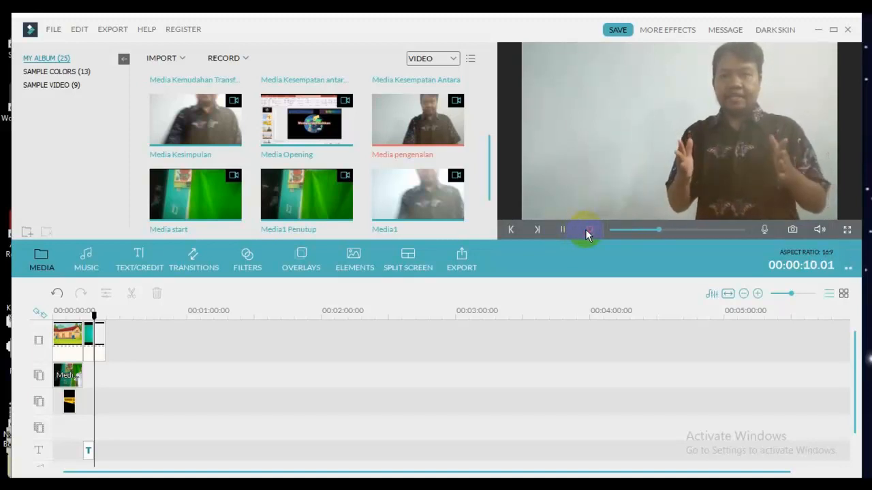
click(587, 229)
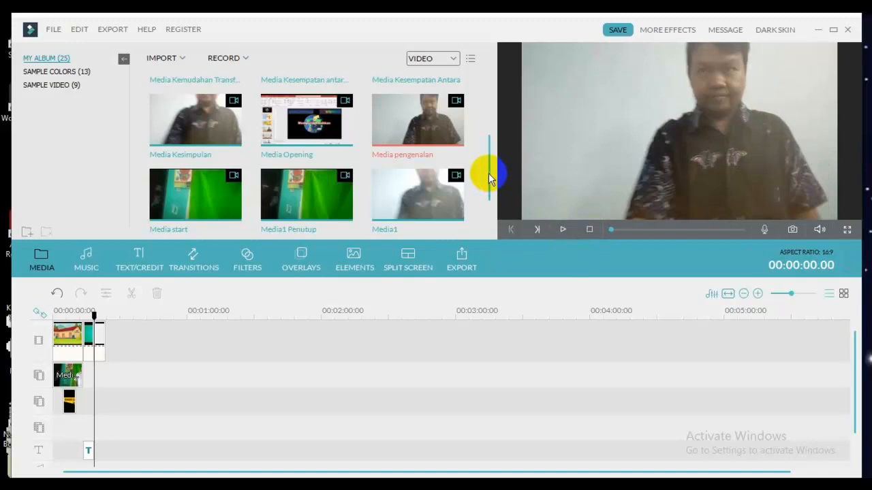
drag(489, 178, 489, 117)
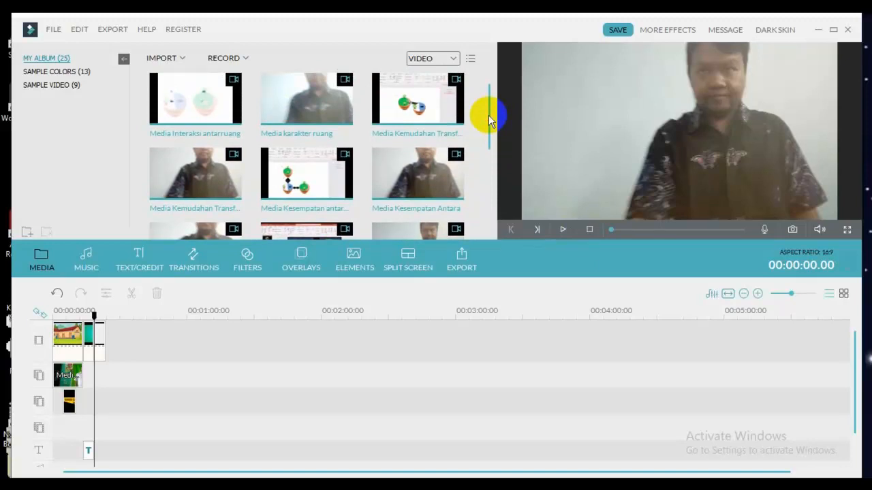
click(334, 114)
click(580, 255)
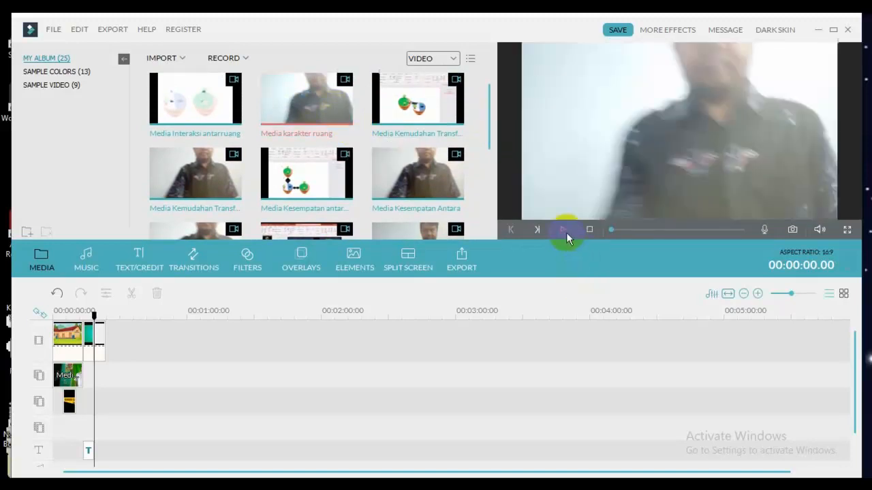
click(563, 230)
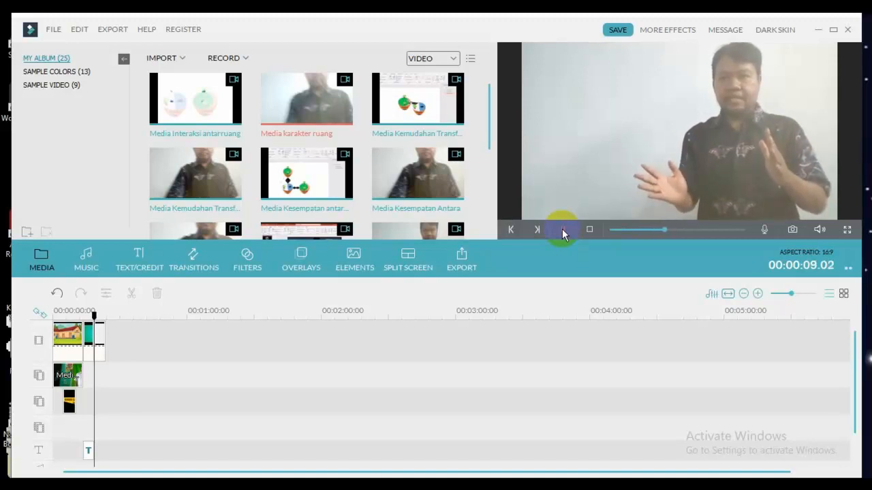
click(589, 229)
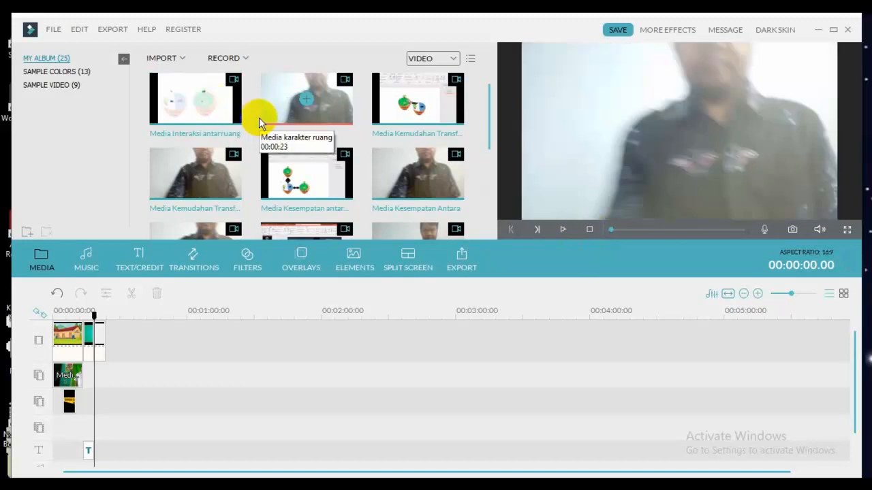
Preview the Media Kesempatan Antara clip for about 10 seconds from its start.
click(489, 133)
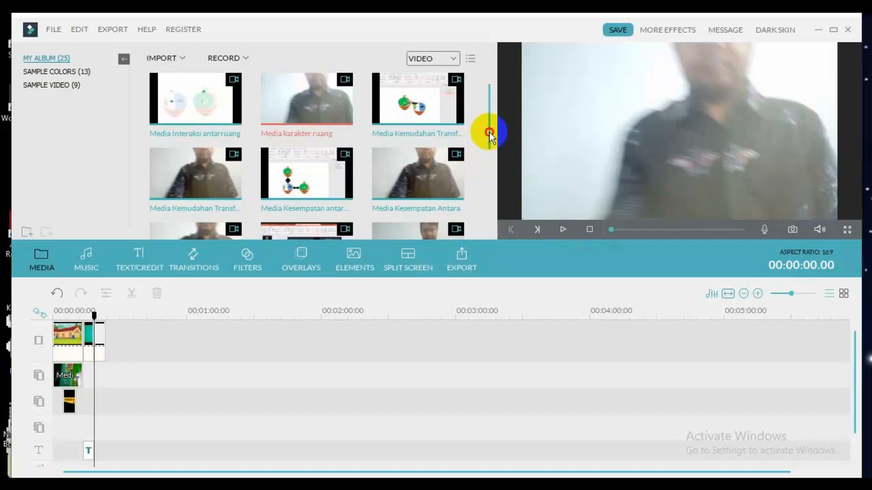
drag(489, 134, 493, 50)
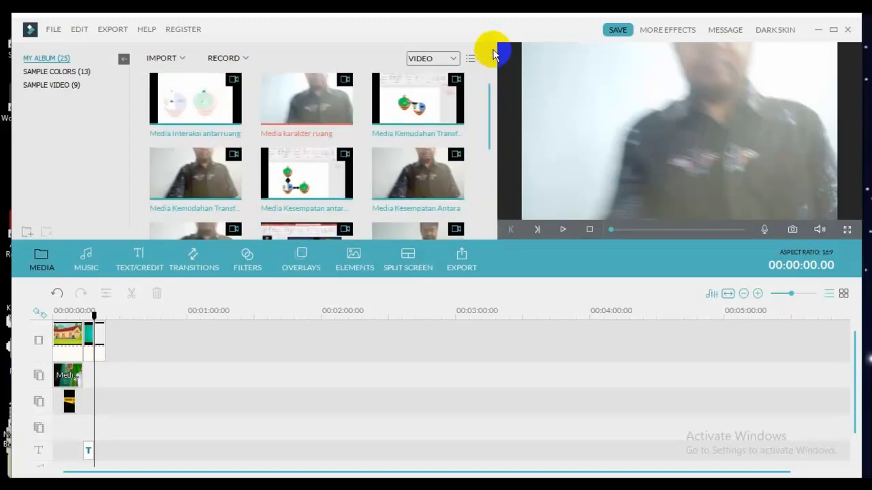
mouse_move(411, 126)
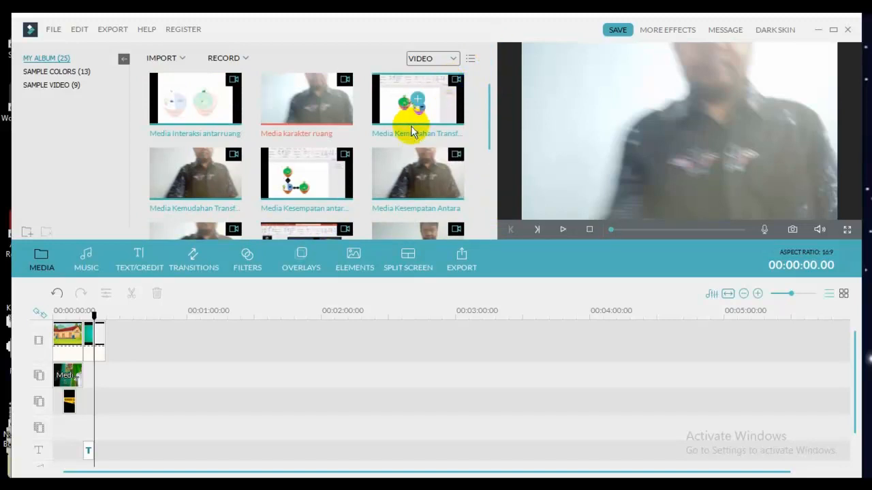
click(399, 195)
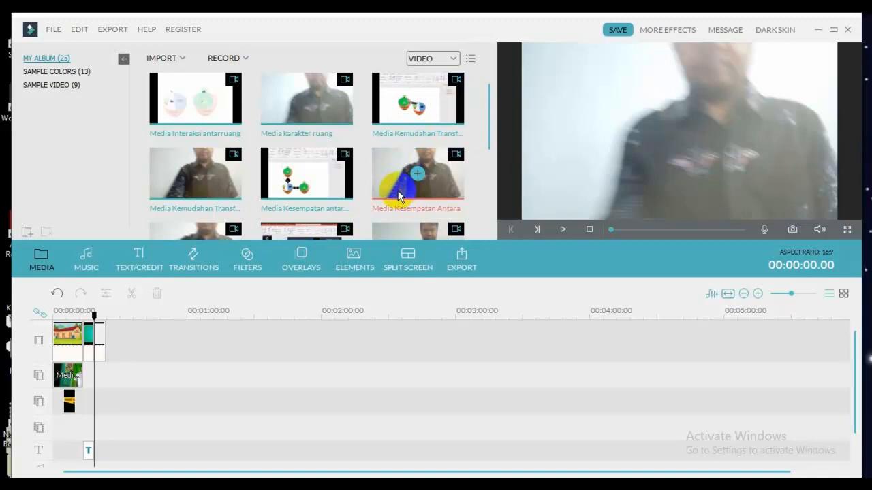
click(563, 234)
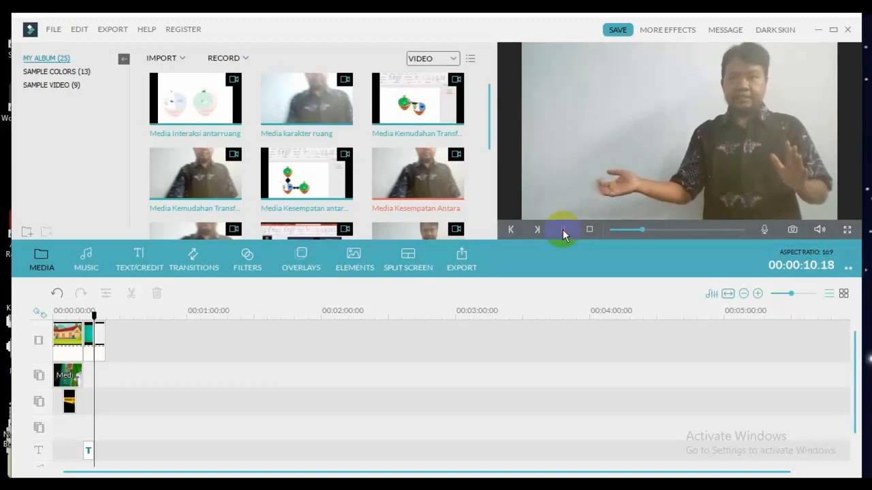
click(589, 231)
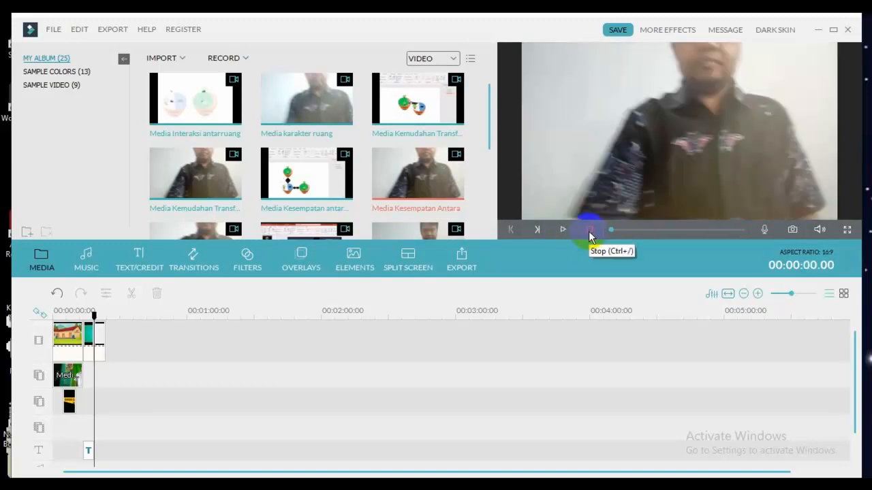
Replay the start of Media Kesempatan Antara and place the clip on the first overlay track at 00:00:18.15.
mouse_move(412, 175)
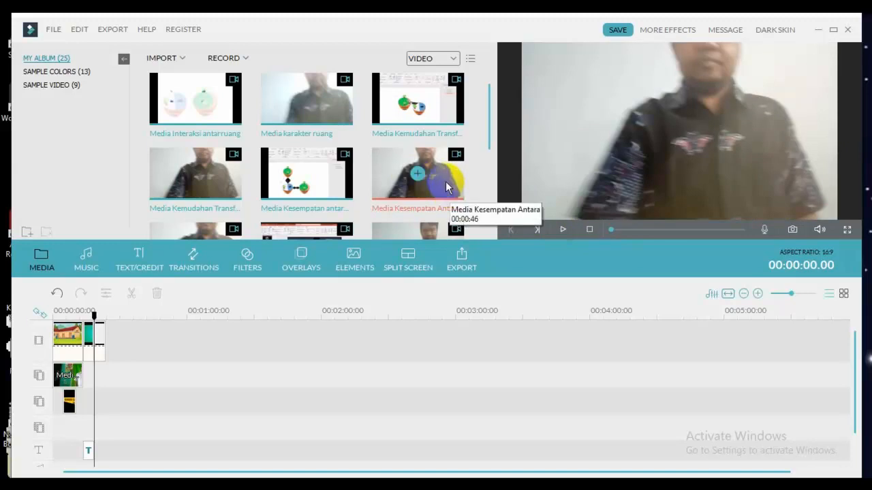
double_click(422, 206)
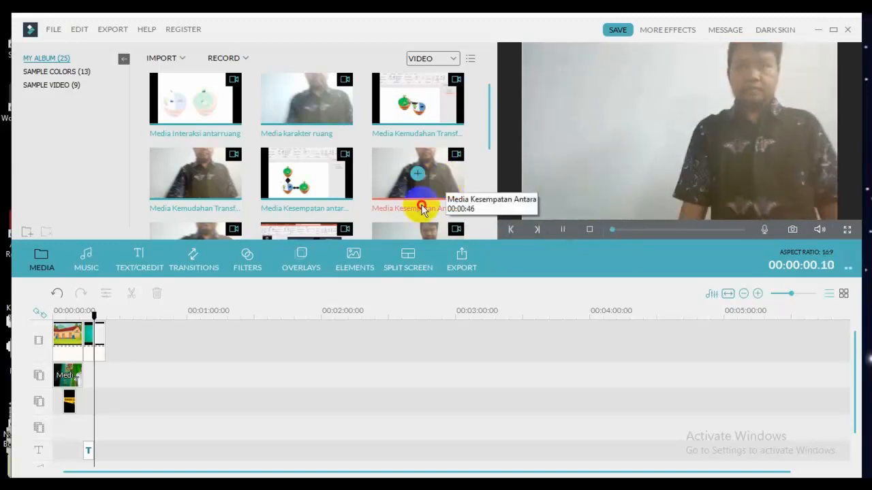
click(589, 229)
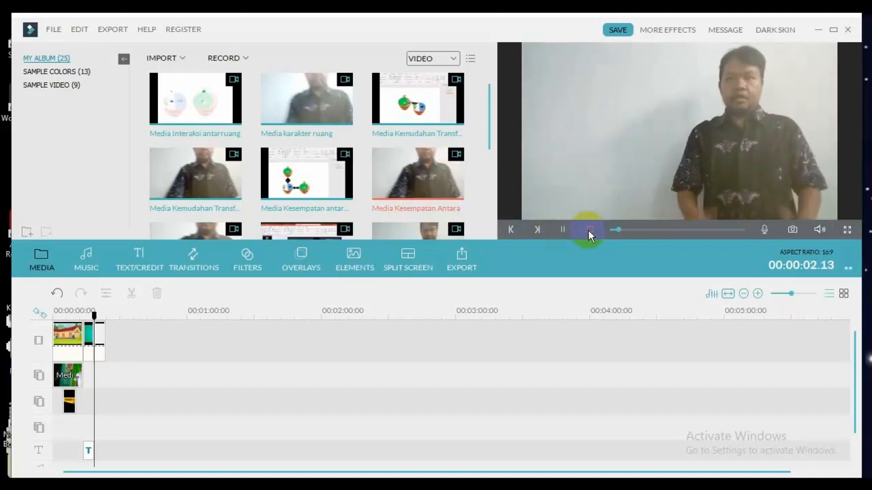
click(419, 175)
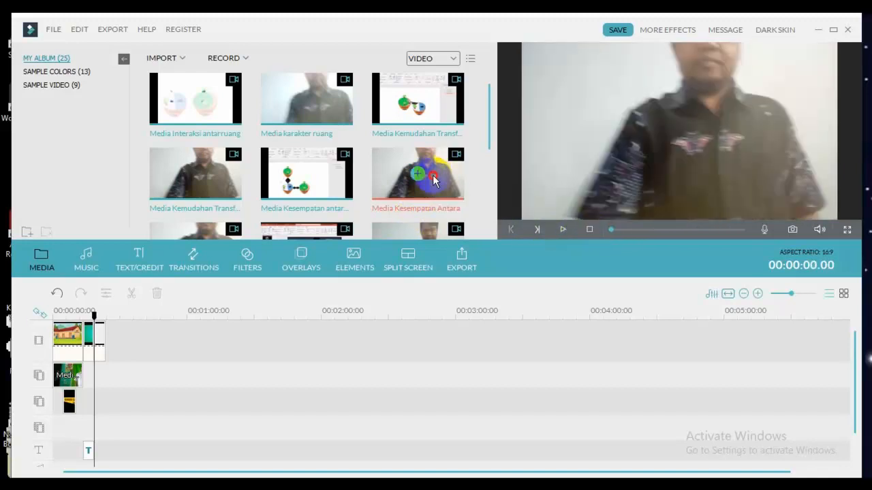
mouse_move(433, 181)
mouse_down()
mouse_move(287, 286)
mouse_move(132, 371)
mouse_move(100, 376)
mouse_up()
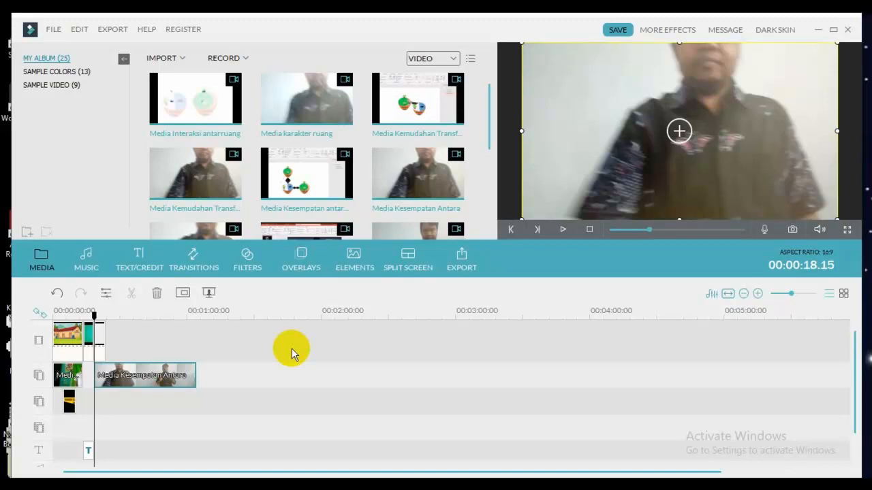
Cut off the Media Kesempatan Antara clip's opening before 00:00:21.08 and move the remaining part back to start at 00:00:18.15.
key(space)
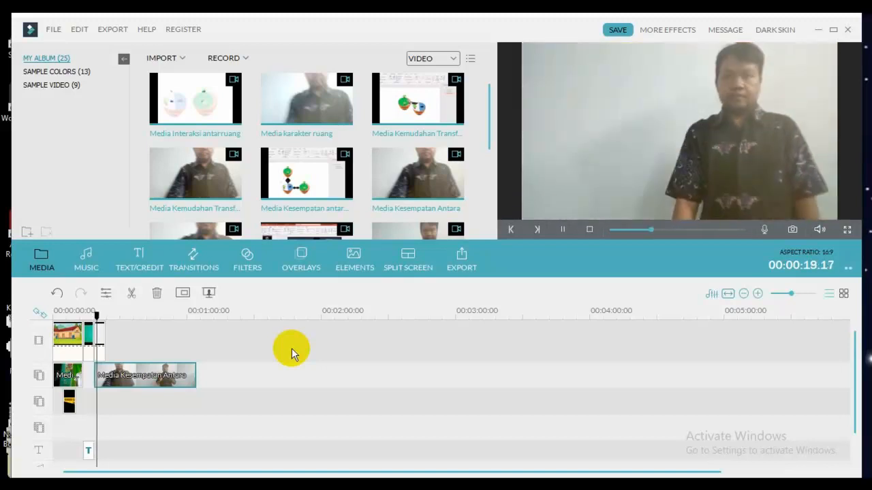
key(space)
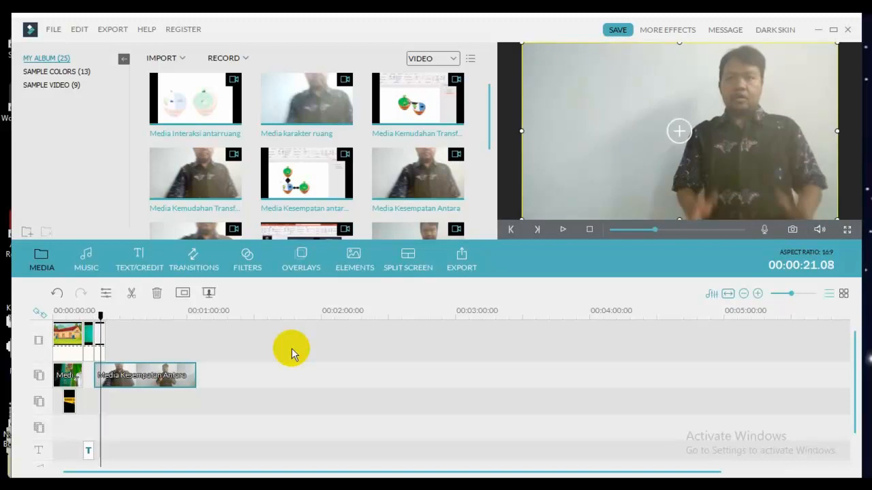
click(133, 299)
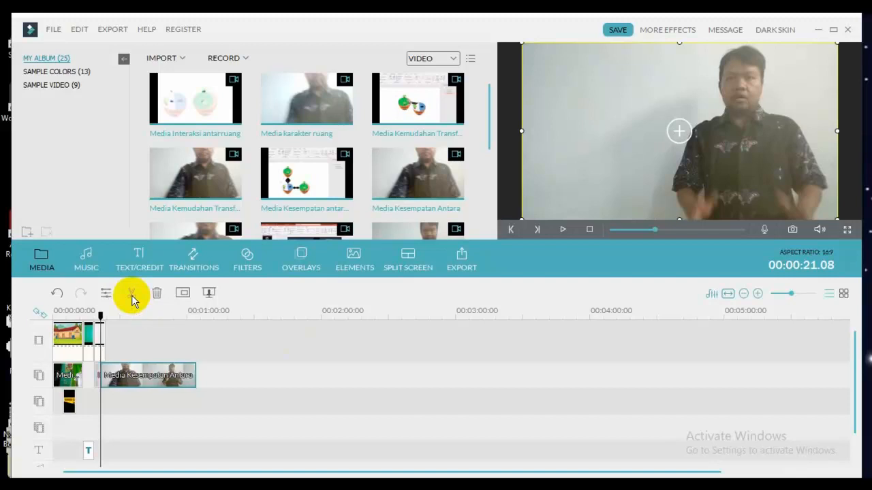
click(98, 378)
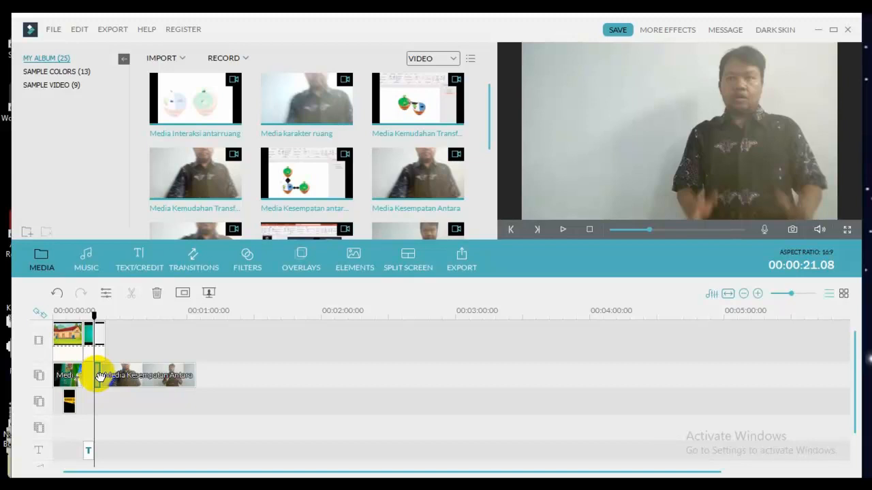
key(Delete)
click(121, 375)
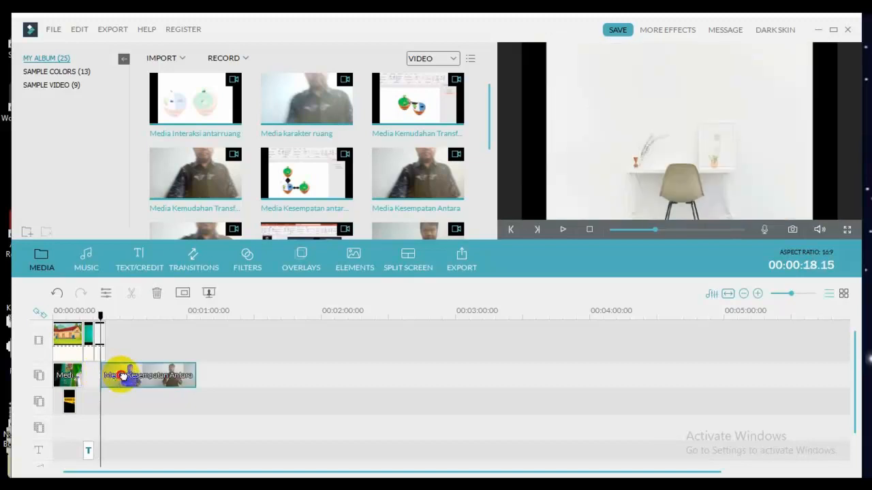
drag(121, 375, 116, 376)
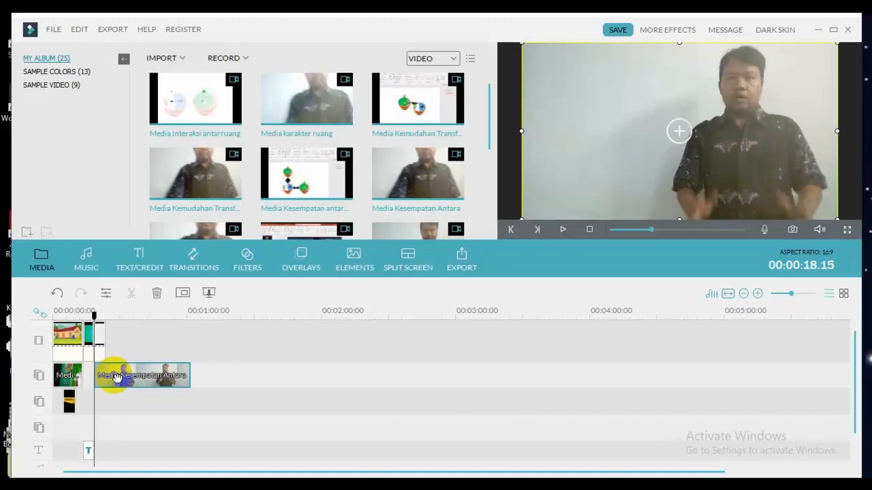
Play back the trimmed Media Kesempatan Antara clip on the timeline to check its content.
key(space)
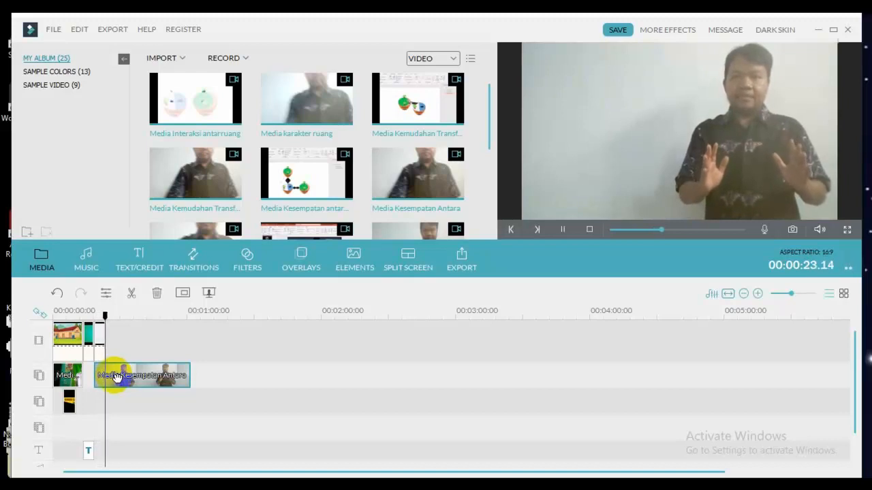
key(space)
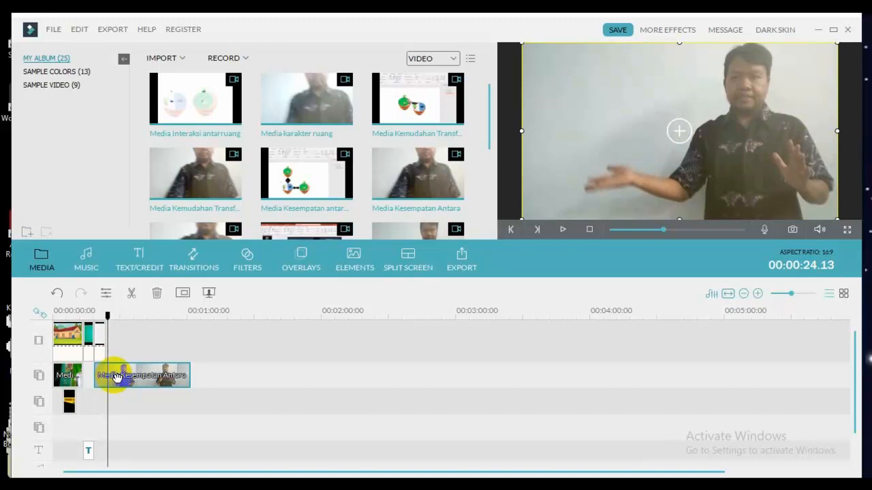
key(space)
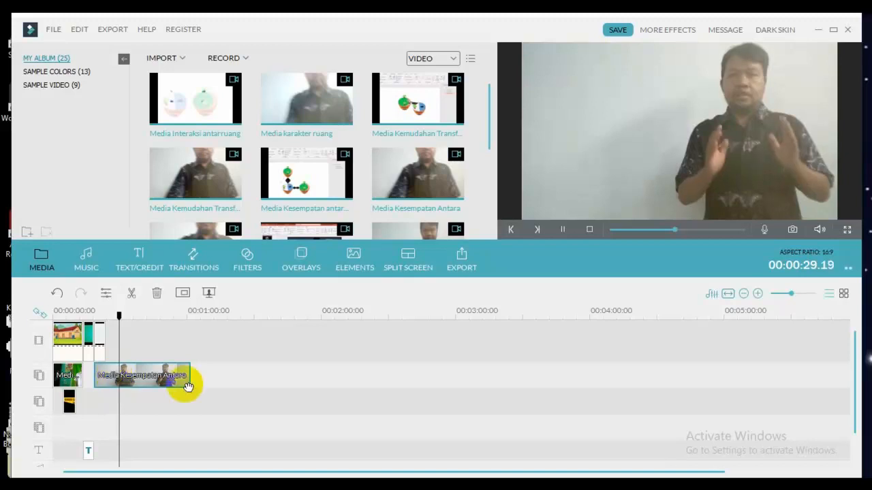
click(588, 232)
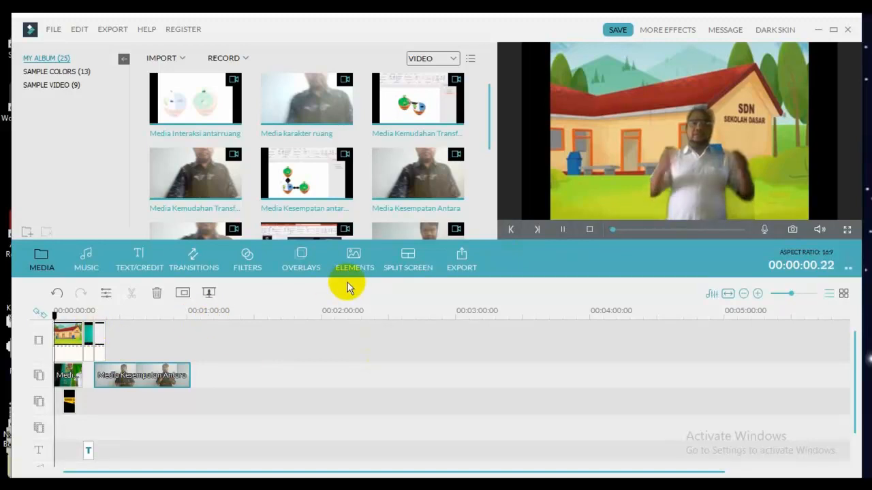
key(space)
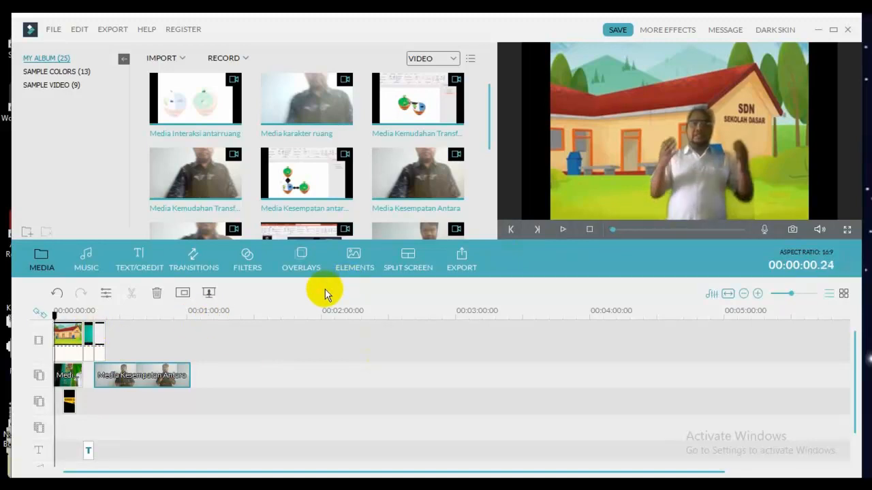
Split the Media Kesempatan Antara clip at 00:00:27.15 and delete the part after the cut.
click(95, 315)
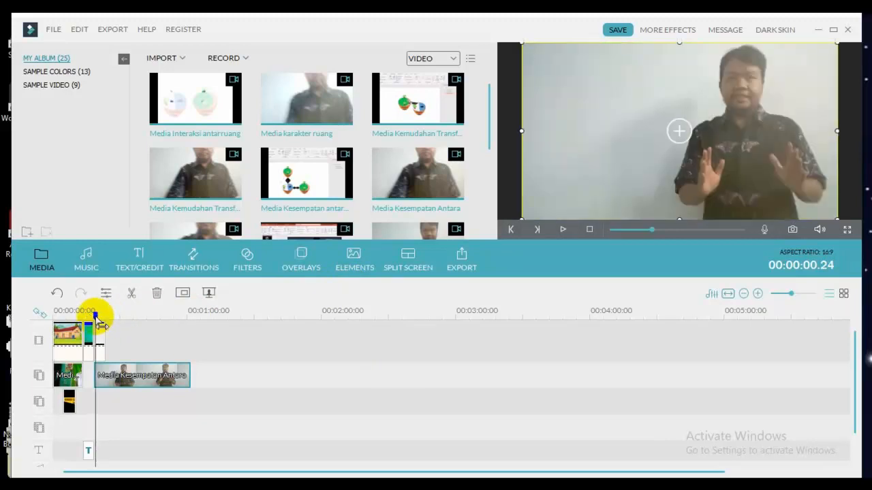
key(space)
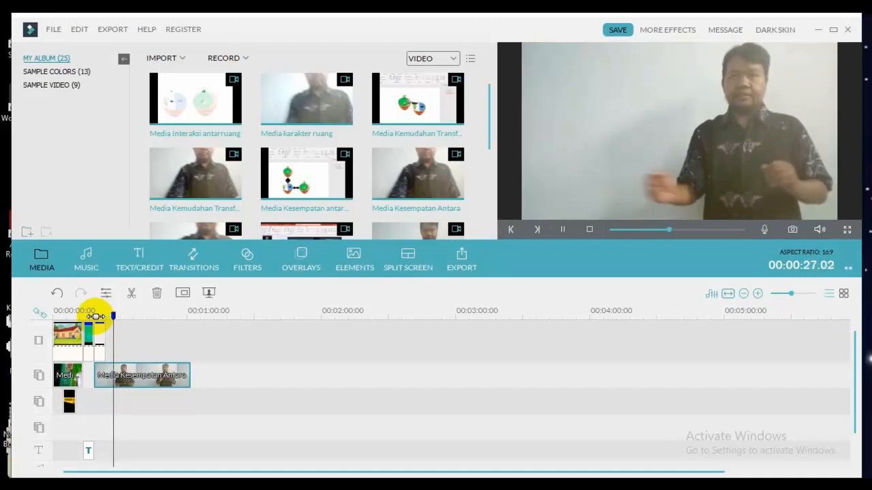
key(space)
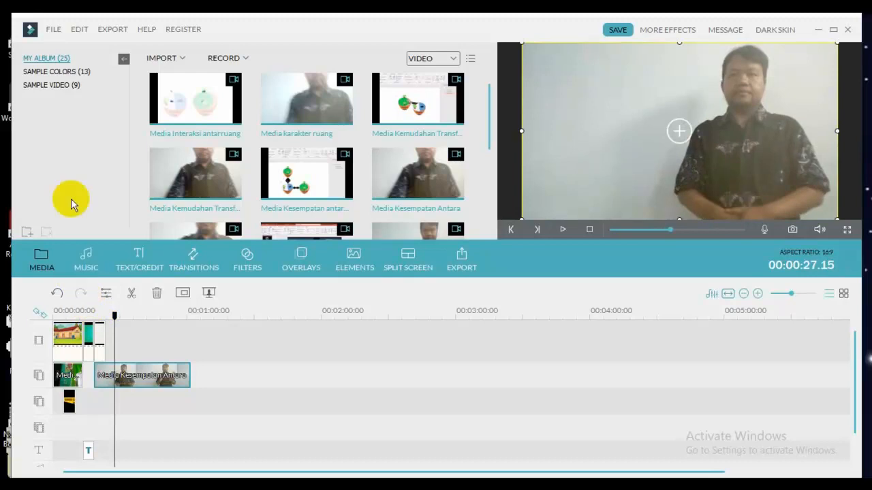
click(132, 292)
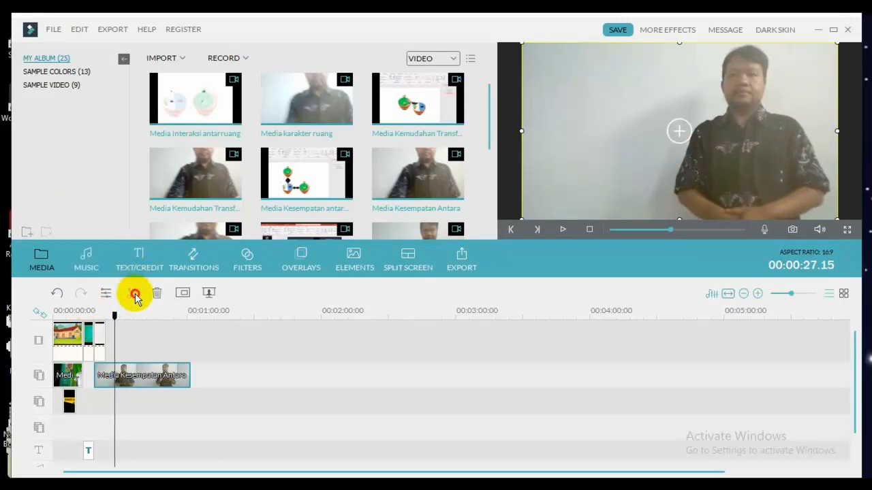
click(161, 375)
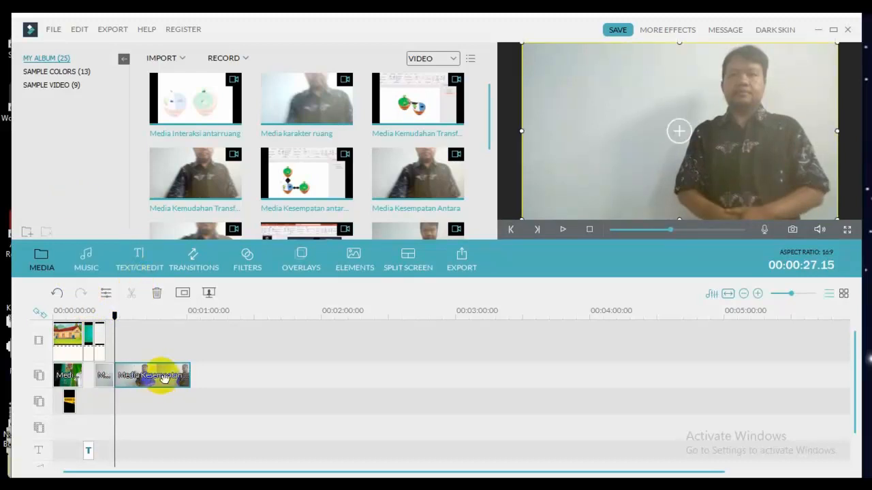
key(Delete)
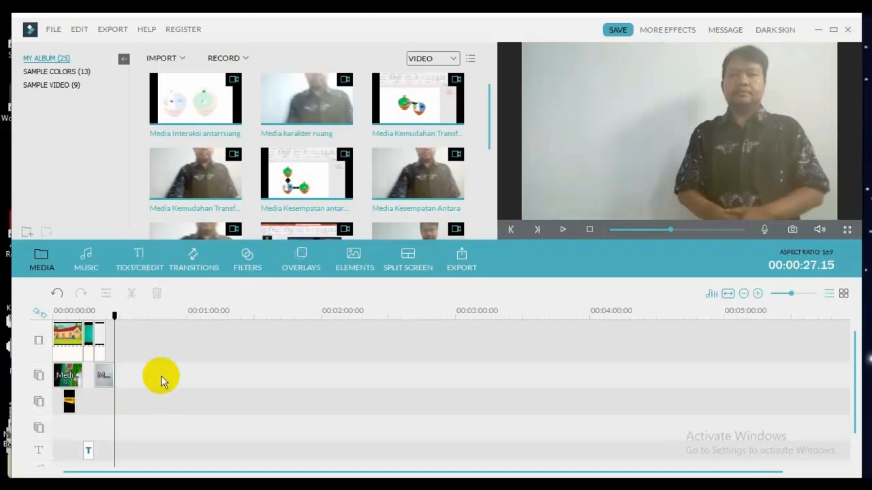
Show only images in the media library and place GB 3a Kesempatan antara on the second overlay track at 00:00:18.15.
click(490, 126)
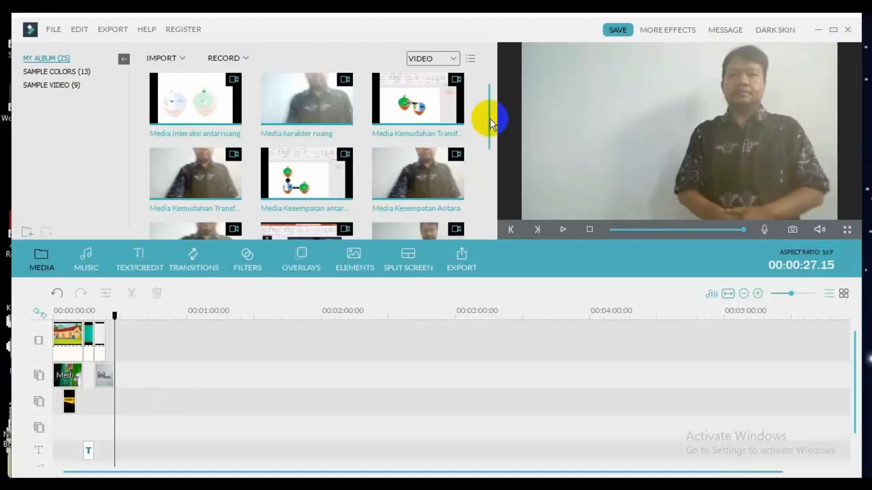
click(452, 59)
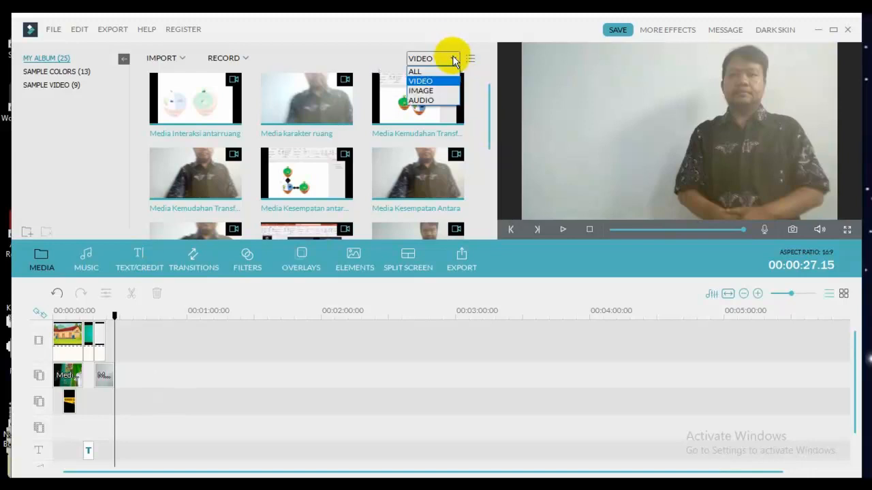
click(444, 90)
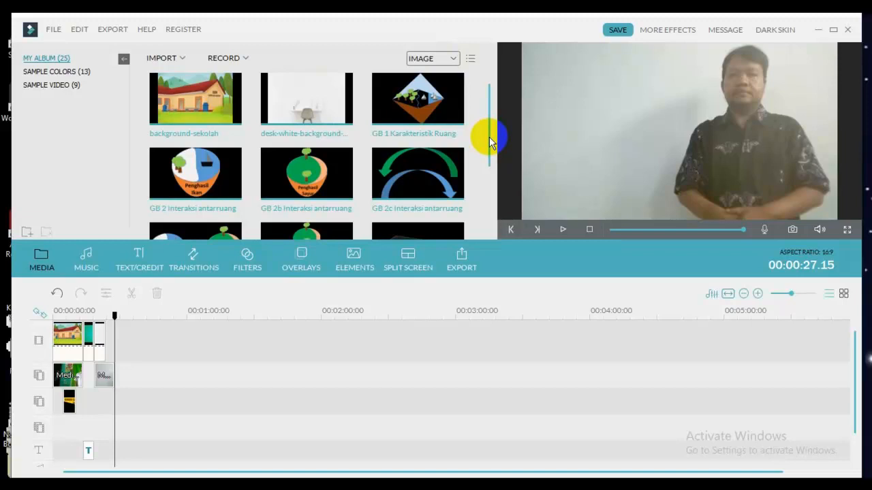
drag(490, 141, 492, 168)
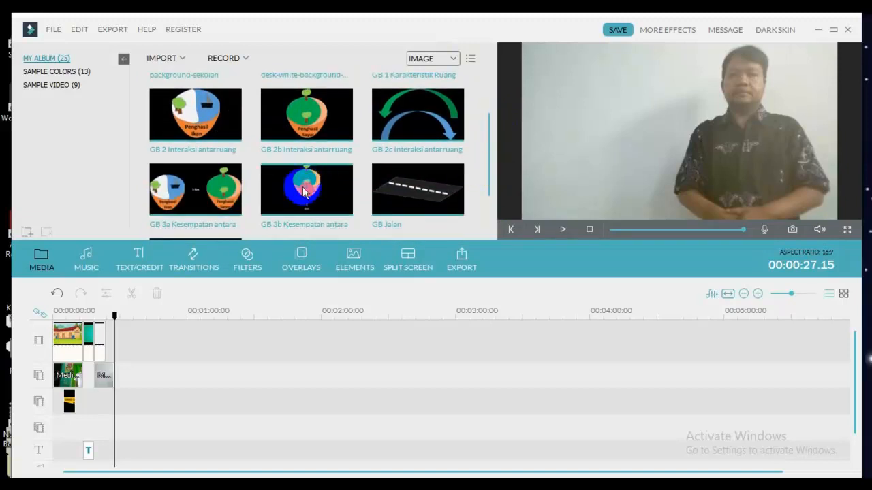
click(492, 104)
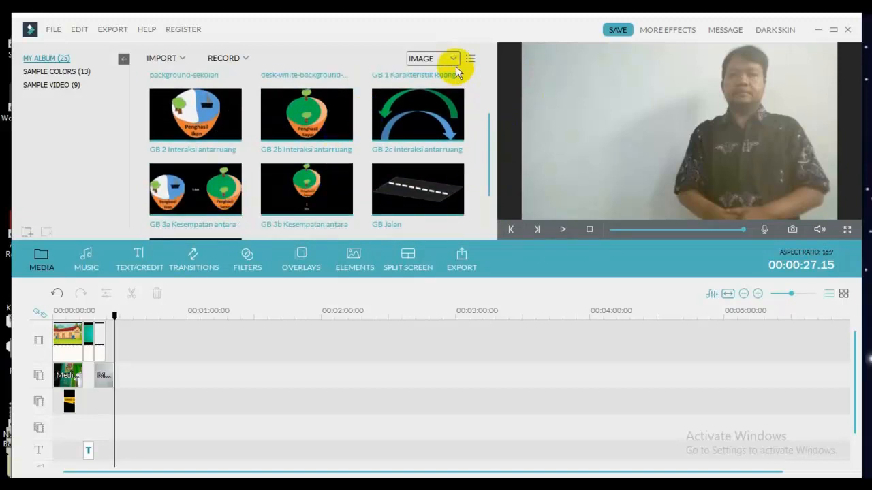
click(225, 198)
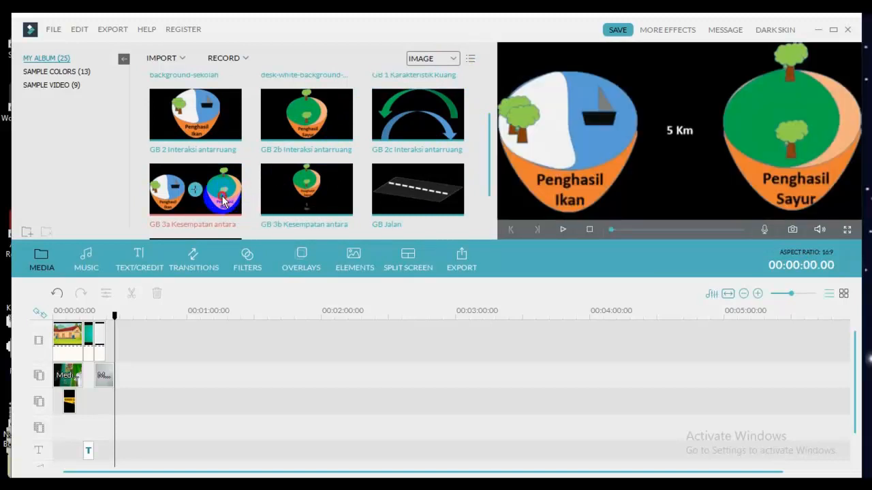
drag(225, 198, 99, 406)
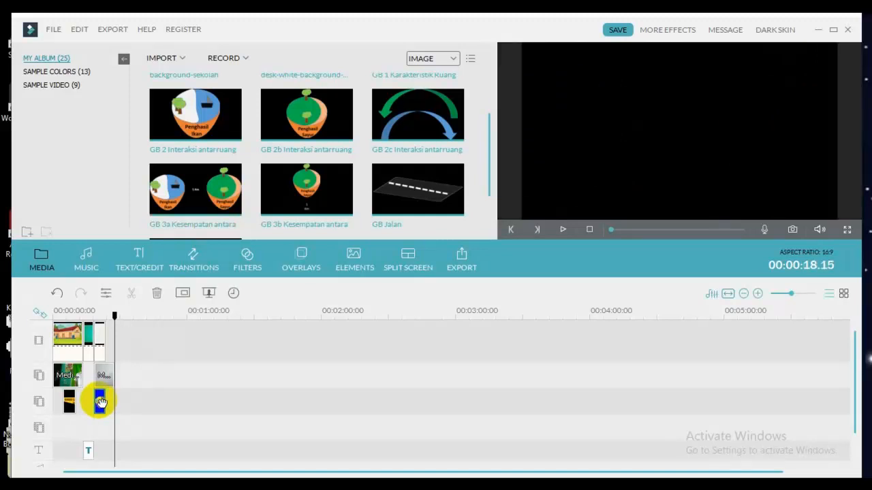
Shrink the GB 3a Kesempatan antara picture to about half size and place it in the empty area beside the presenter.
drag(100, 403, 379, 145)
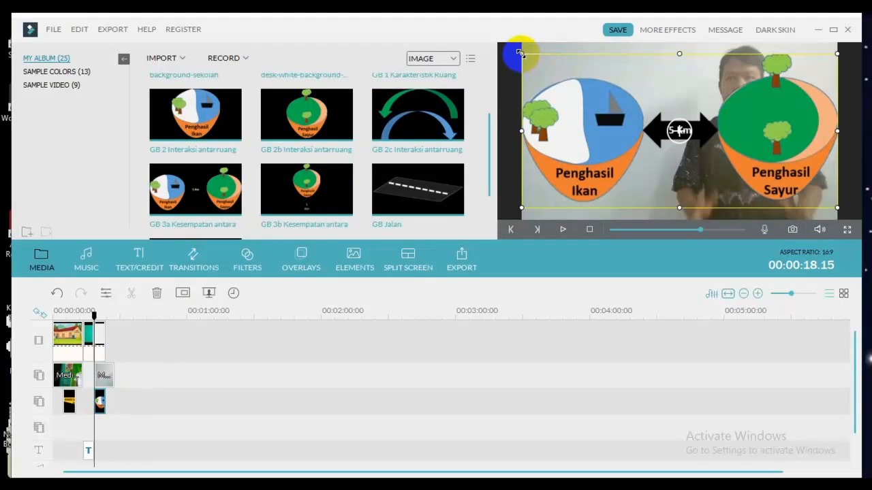
drag(520, 52, 653, 130)
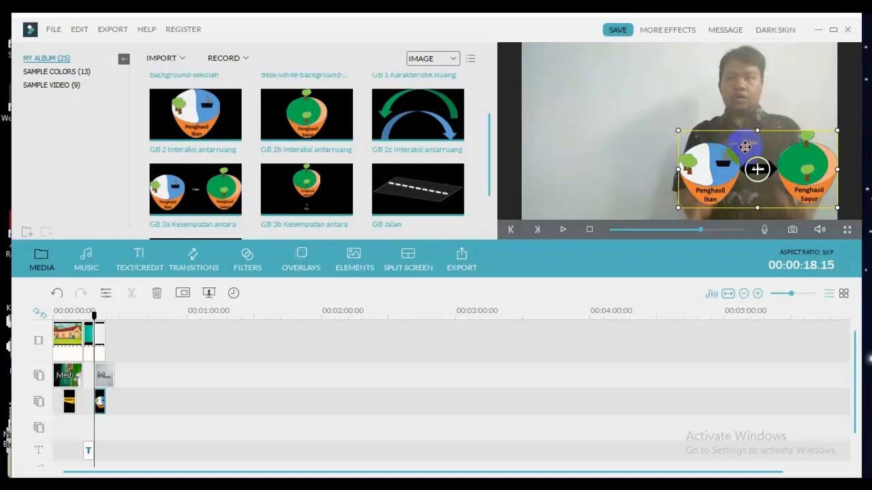
drag(744, 147, 587, 105)
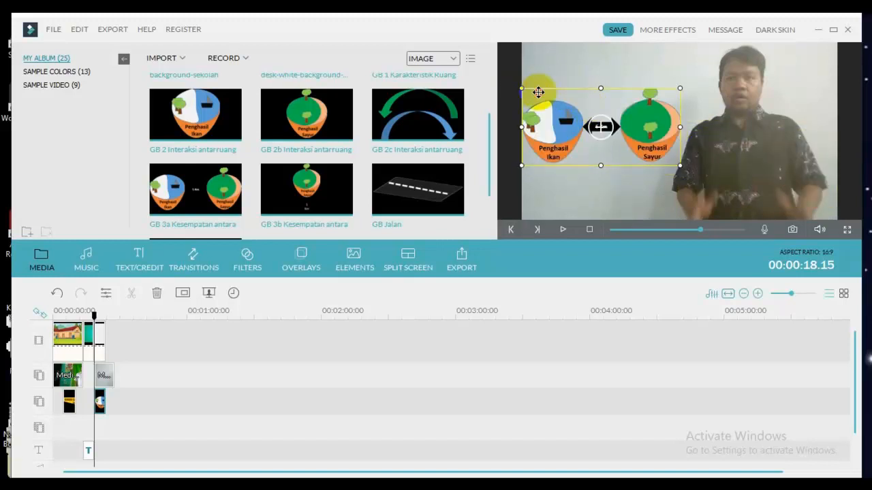
drag(522, 89, 542, 98)
drag(589, 120, 580, 105)
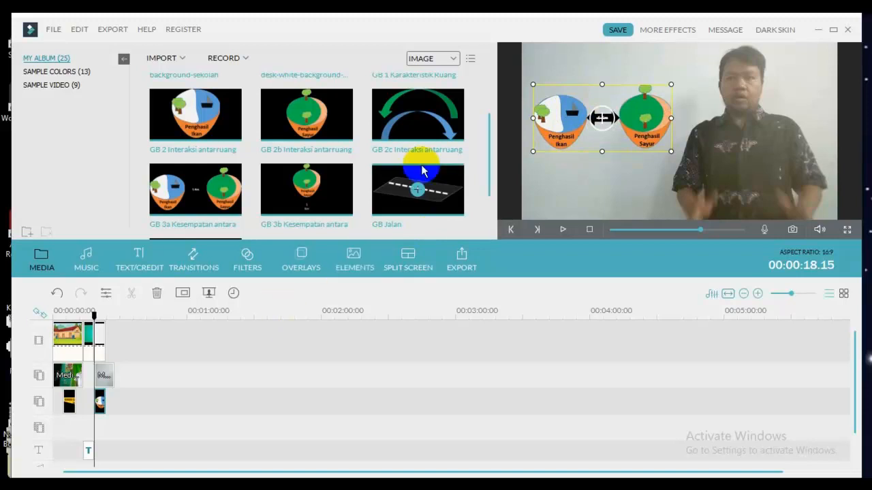
Add GB 2c Interaksi antarruang to the third overlay track at 00:00:18.15 and shrink its arrows to fit above the two regions.
click(418, 119)
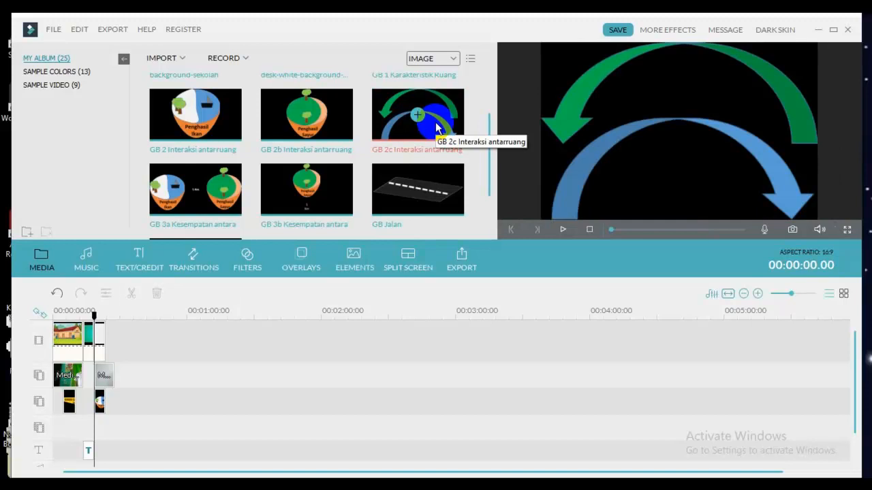
click(439, 121)
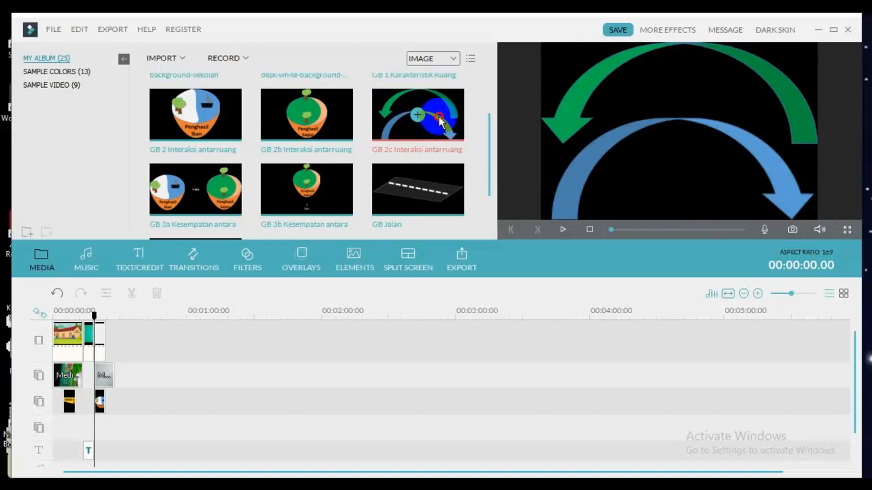
drag(439, 121, 96, 427)
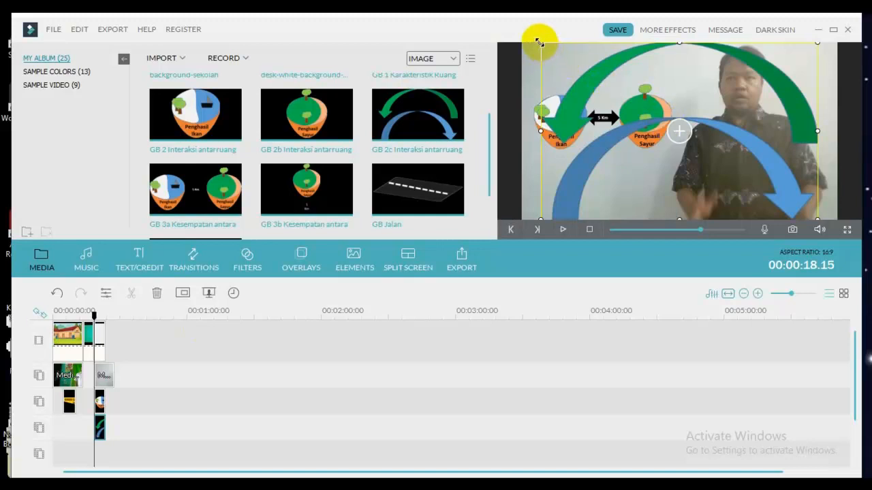
drag(539, 37, 724, 159)
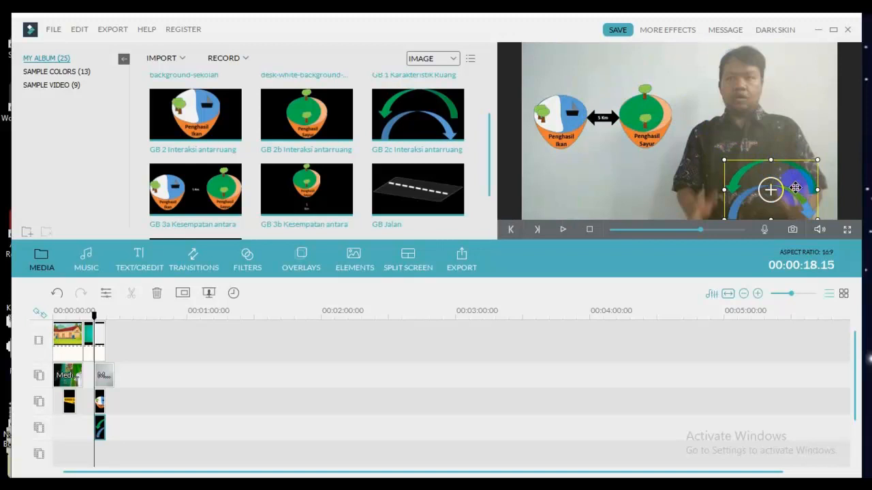
drag(795, 187, 618, 77)
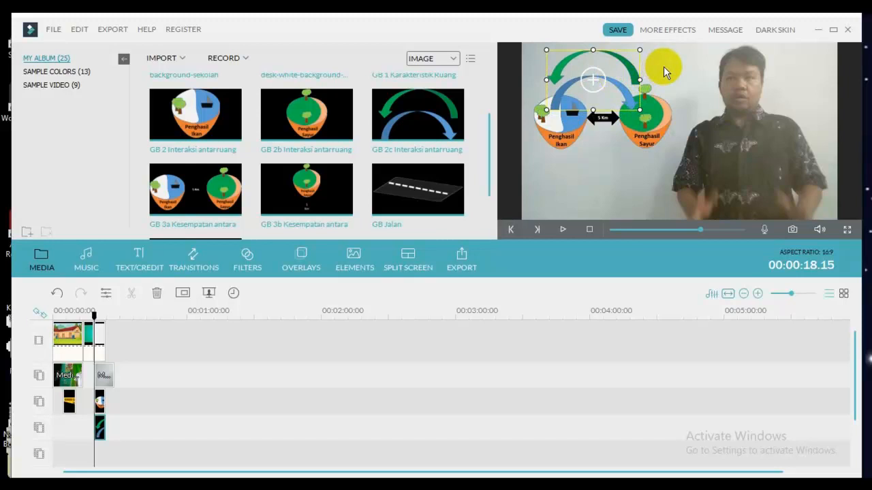
Play back the presenter clip with both picture overlays from 00:00:18.15 to 00:00:23.04.
click(511, 229)
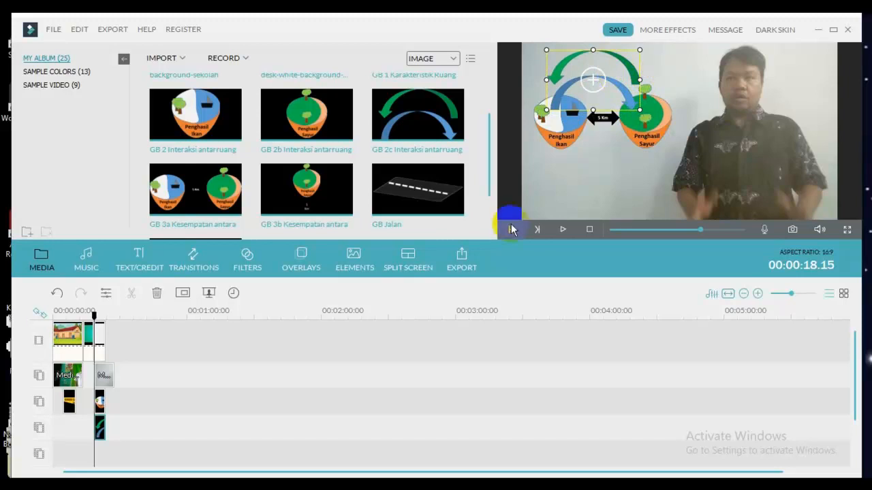
click(562, 231)
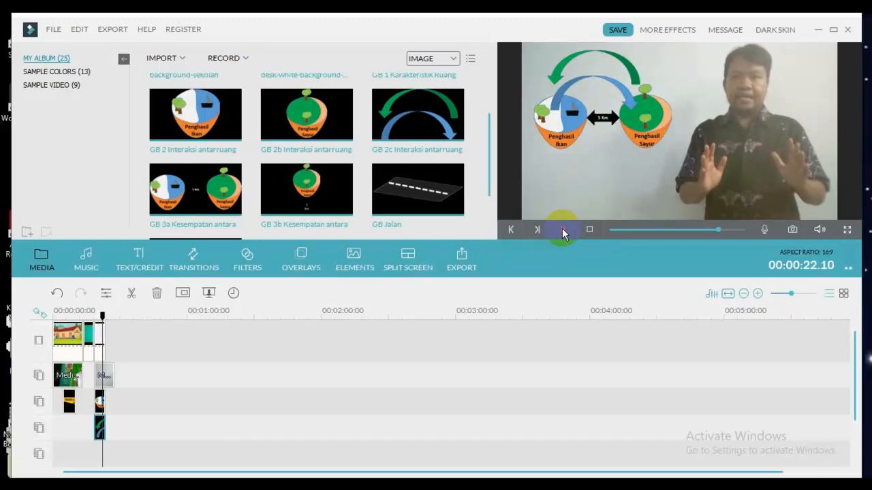
click(562, 232)
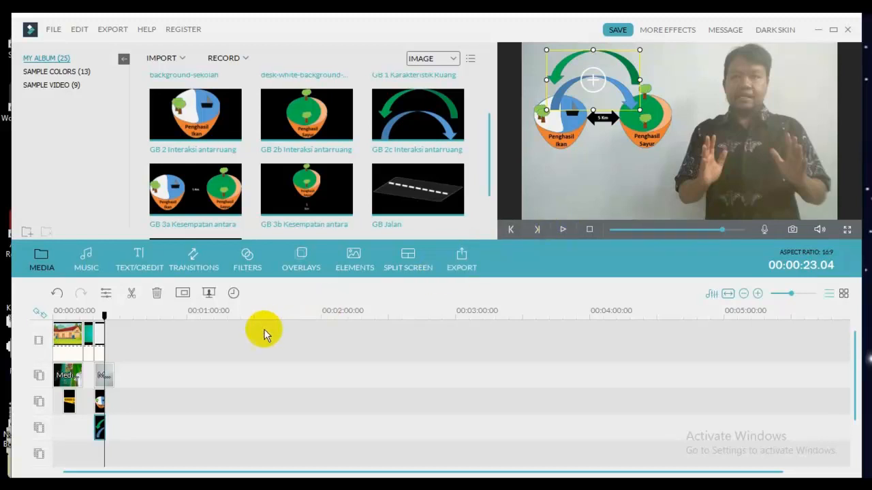
Move the GB 3a and GB 2c pictures on their overlay tracks to start at 00:00:23.15.
click(100, 407)
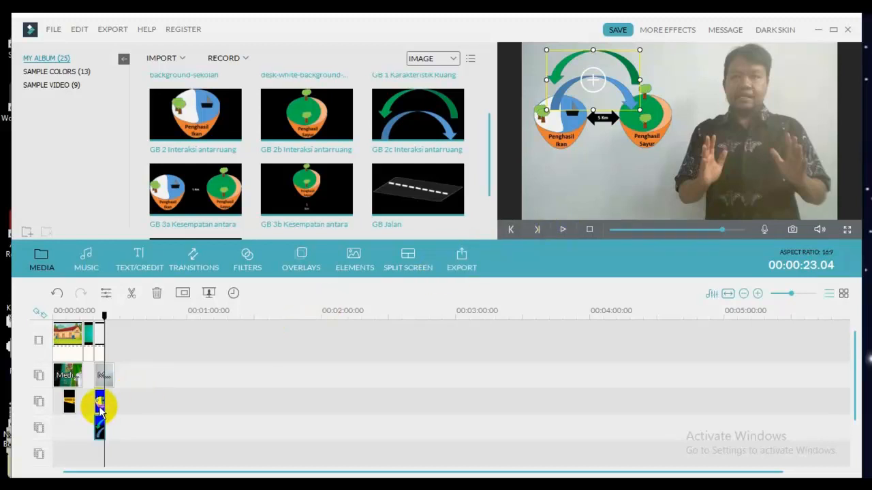
click(100, 407)
drag(101, 407, 111, 406)
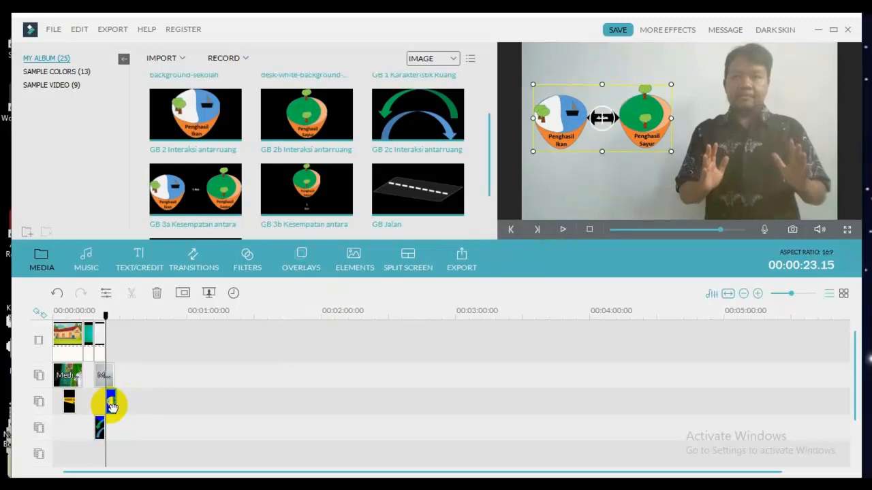
click(99, 432)
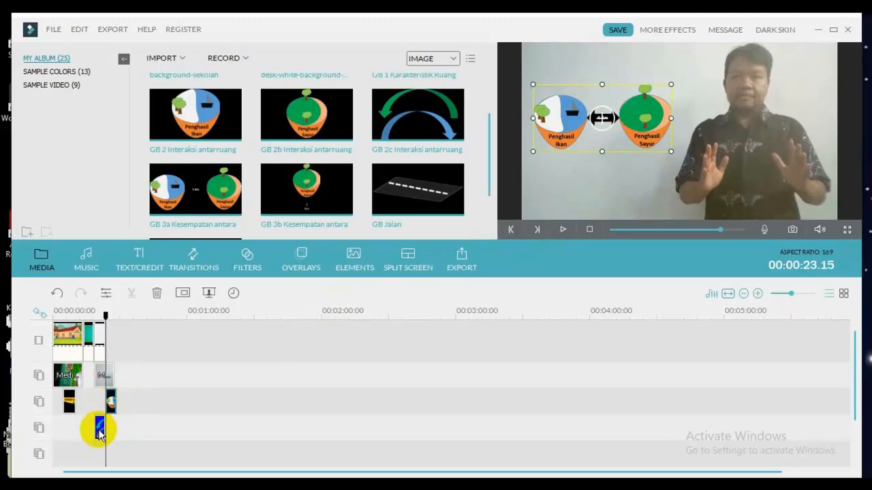
double_click(99, 432)
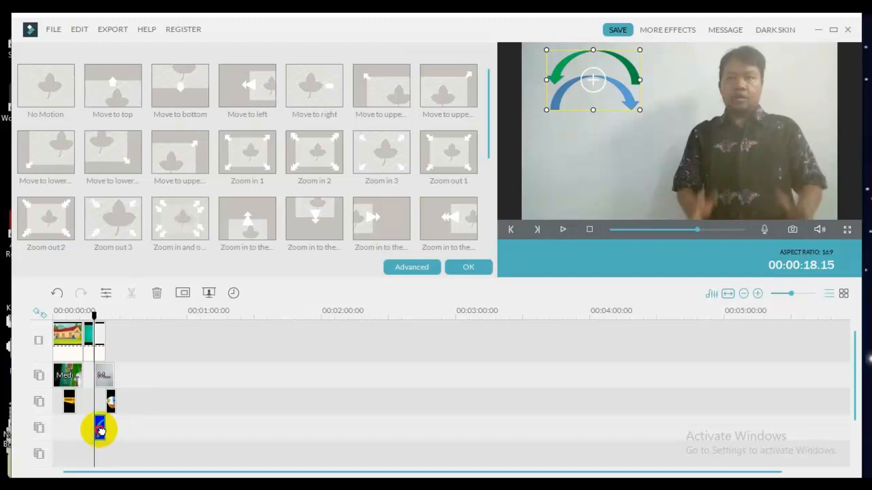
drag(99, 429, 108, 429)
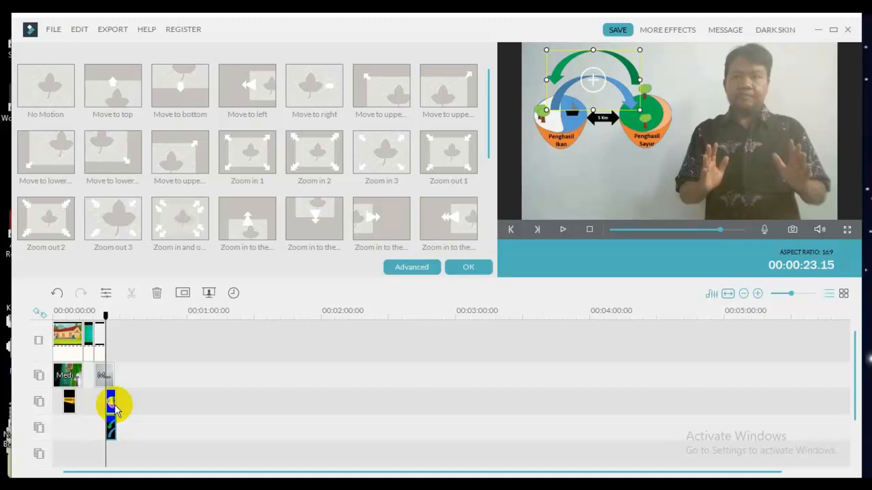
Apply the Zoom in 1 motion to the GB 3a Kesempatan antara picture, play it back and close the motion settings.
click(113, 406)
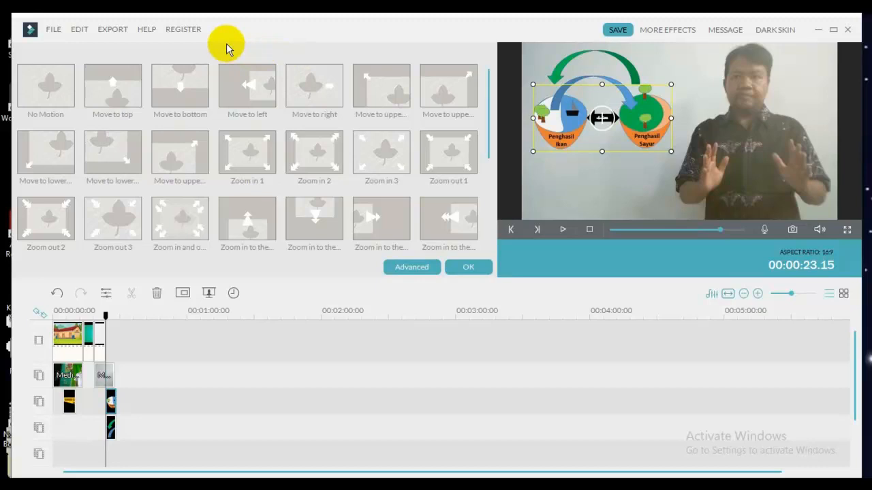
click(255, 158)
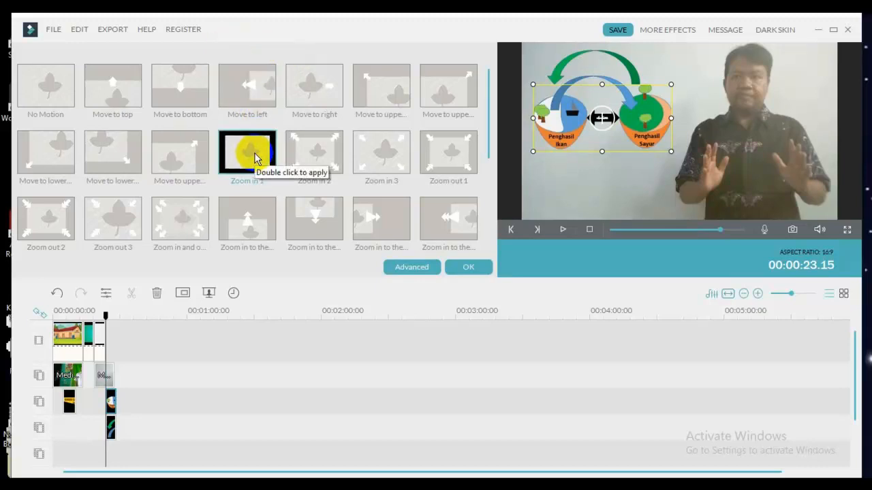
double_click(255, 158)
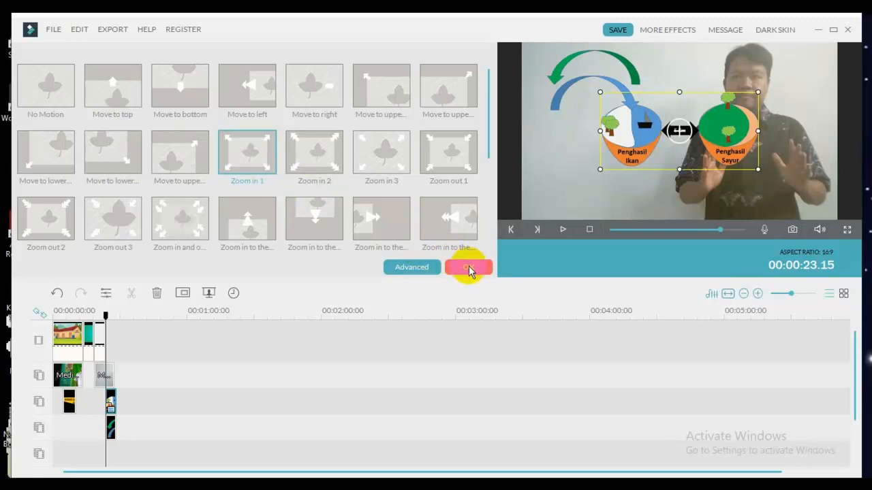
click(564, 229)
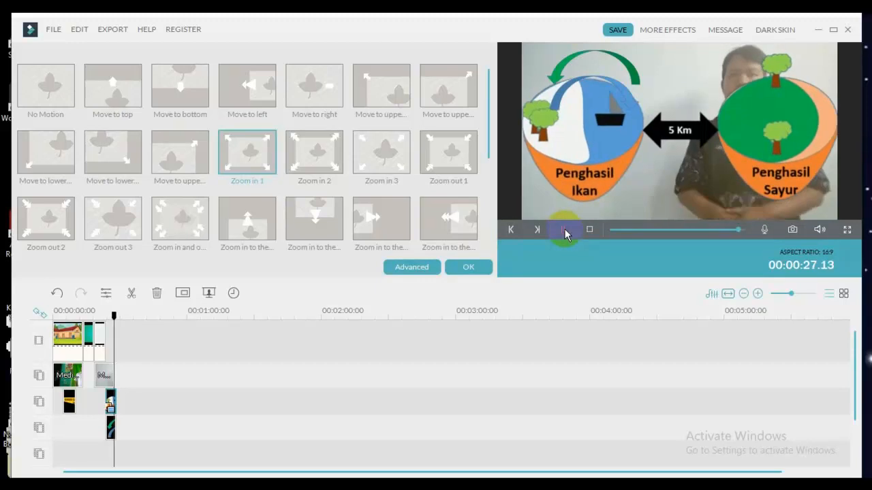
click(564, 229)
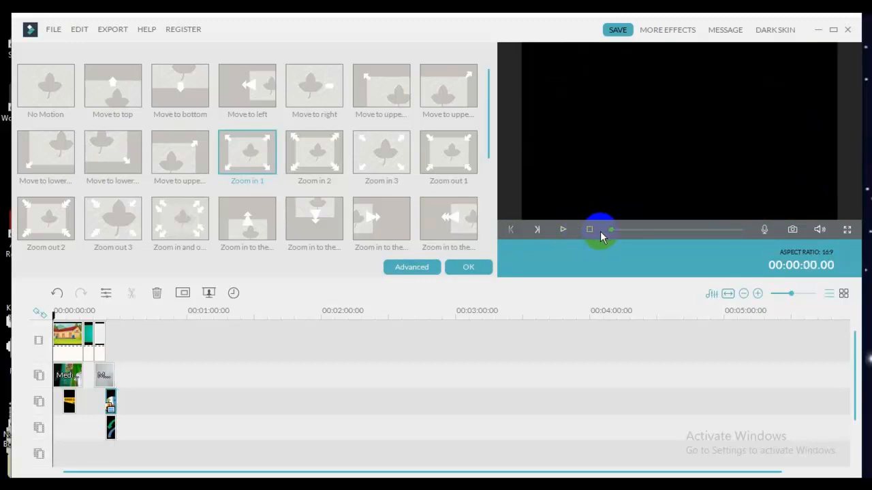
click(481, 268)
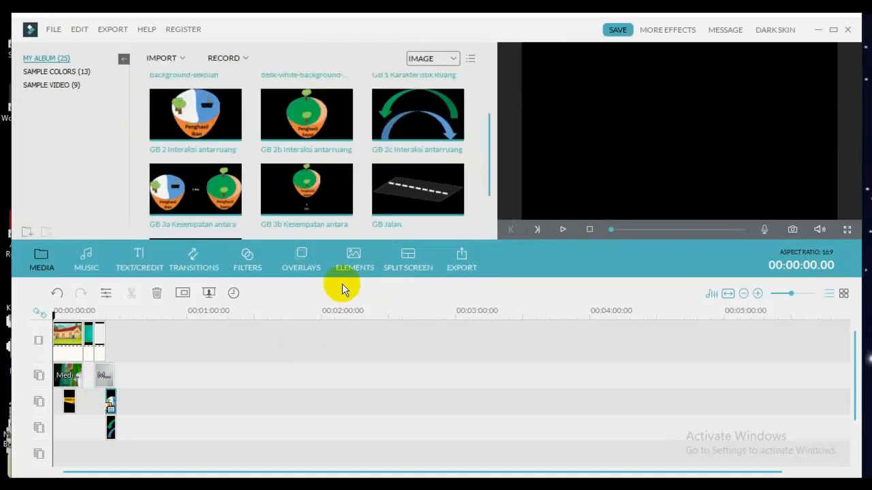
At 00:00:25.17, shrink the GB 3a Kesempatan antara picture again and place it below the arrows beside the presenter.
click(111, 403)
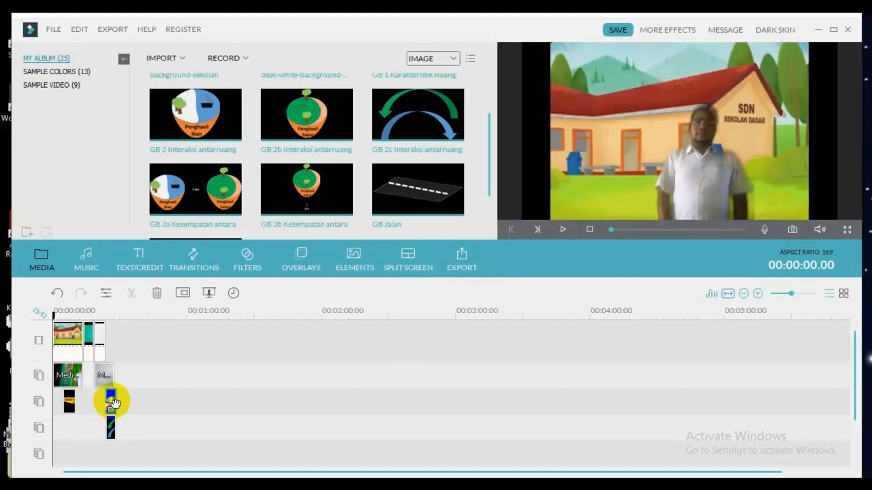
click(111, 317)
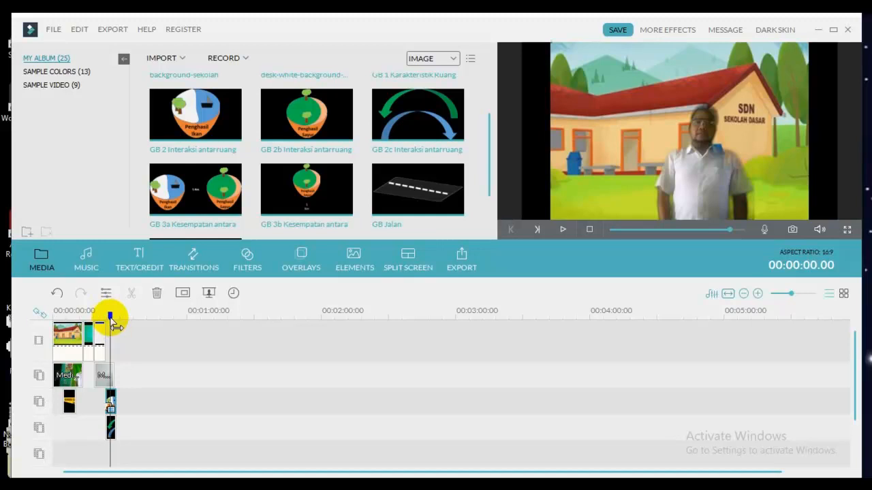
click(111, 320)
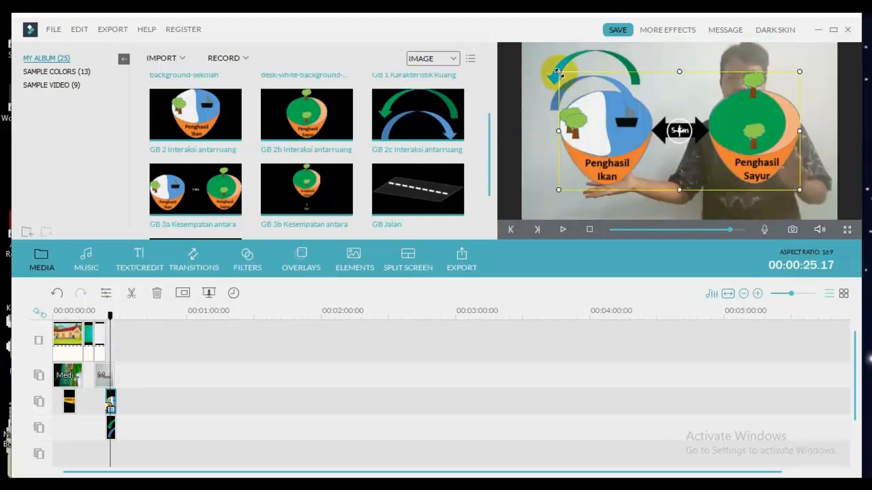
drag(559, 71, 703, 143)
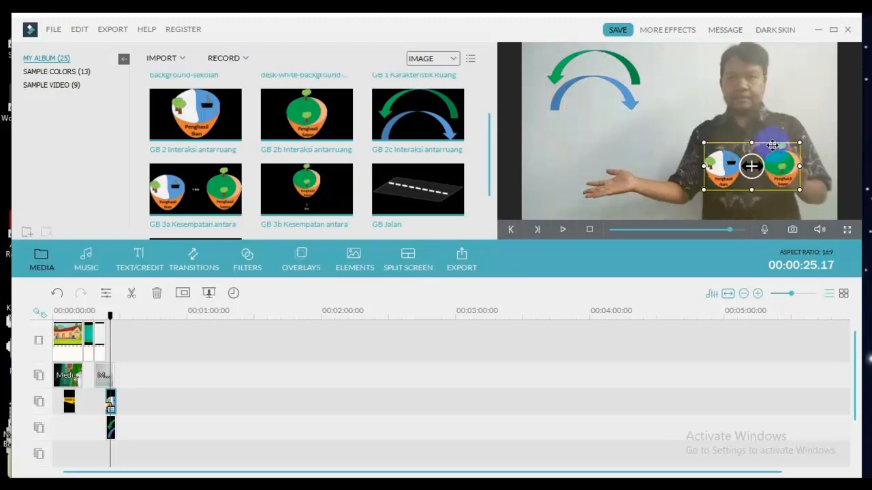
drag(770, 145, 613, 138)
click(613, 124)
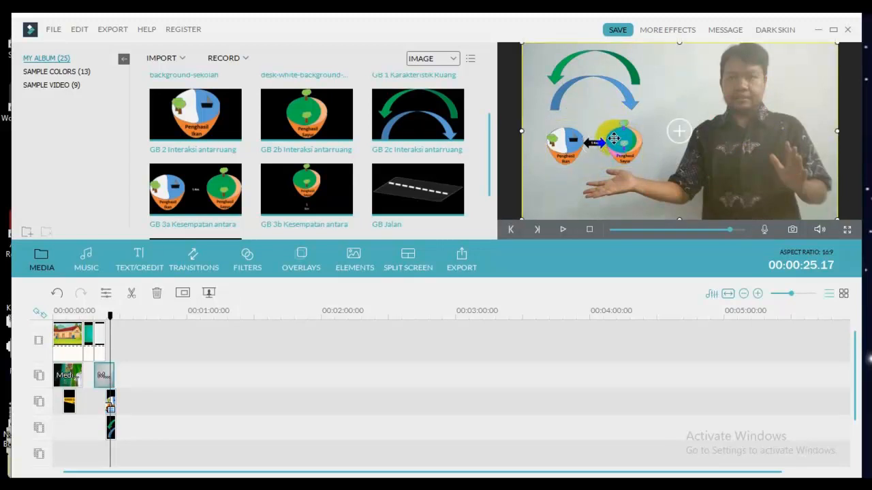
Shift the GB 3a Kesempatan antara picture slightly to the right so it is centred below the arrows, and play back its zoom.
click(108, 406)
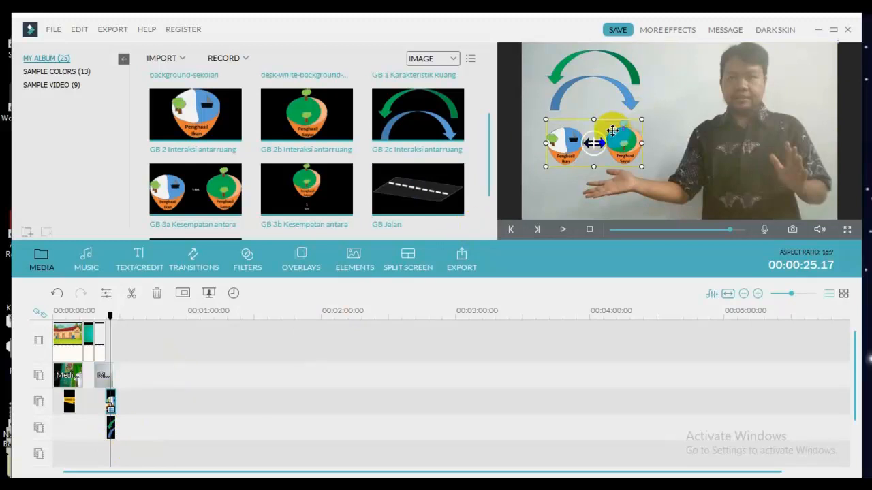
drag(612, 130, 621, 131)
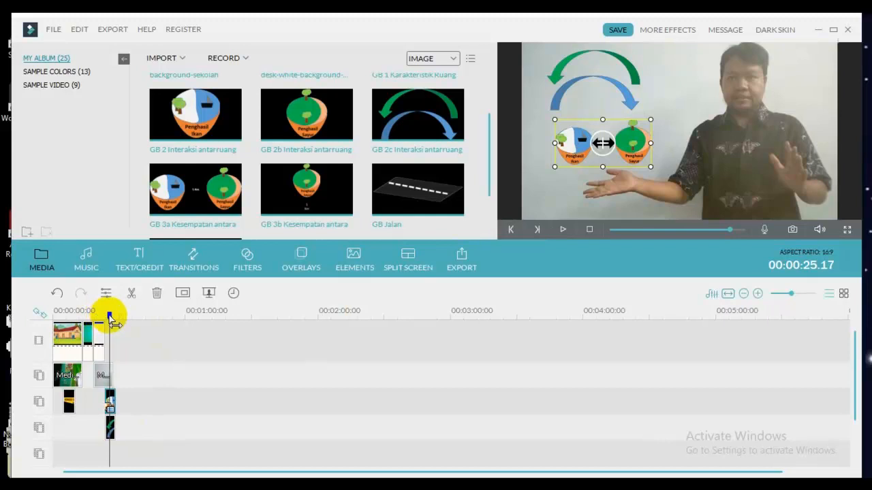
drag(109, 316, 105, 316)
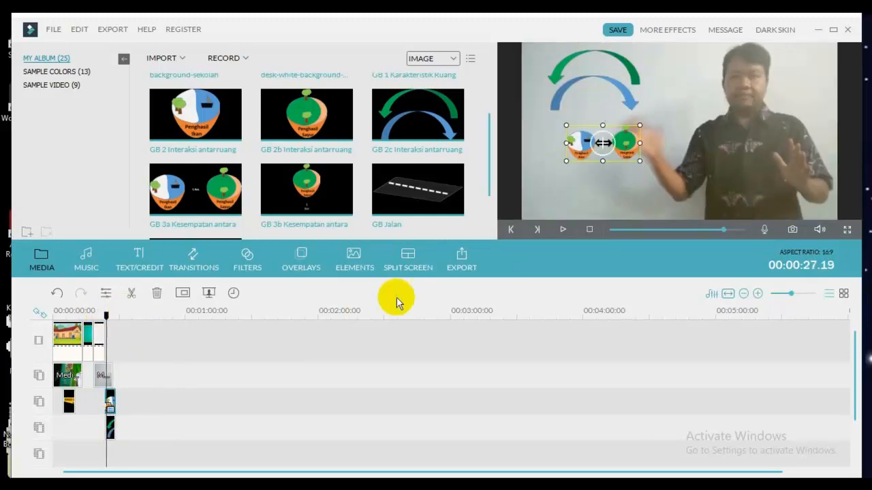
click(583, 216)
click(562, 230)
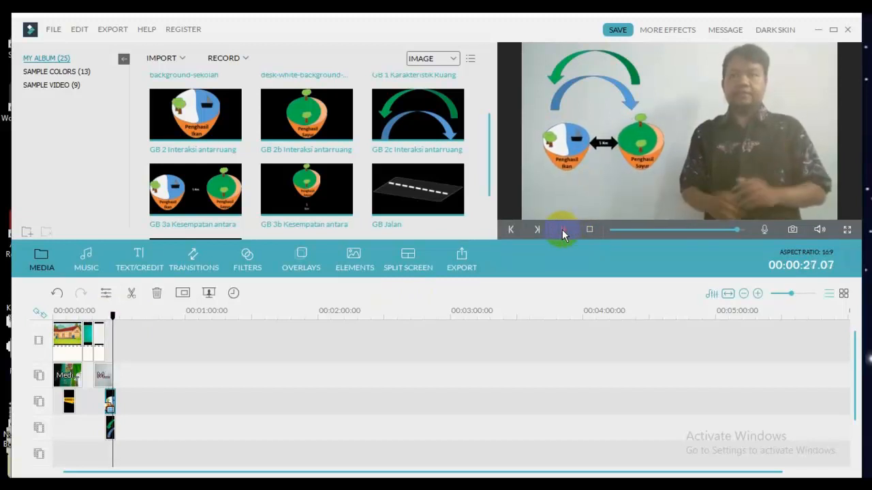
click(561, 230)
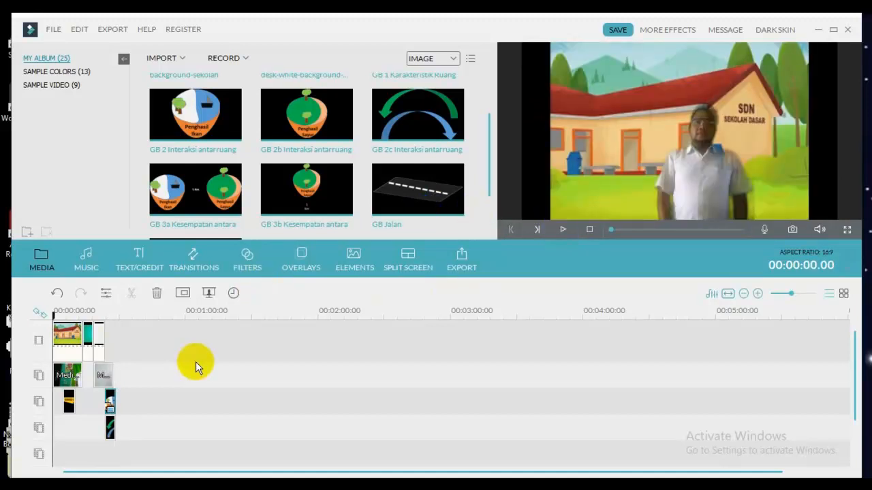
Apply the Zoom in 1 motion to the GB 2c arrows picture, shrink it and place it directly above the GB 3a picture.
click(110, 427)
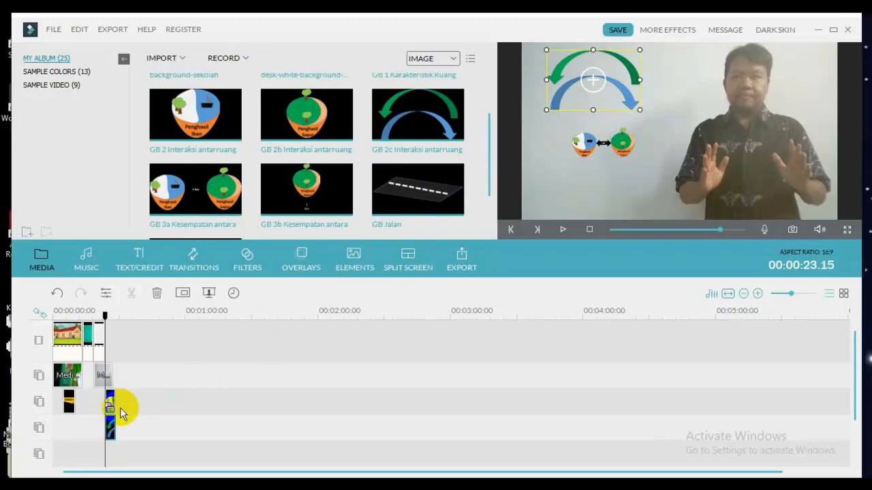
click(112, 428)
double_click(112, 427)
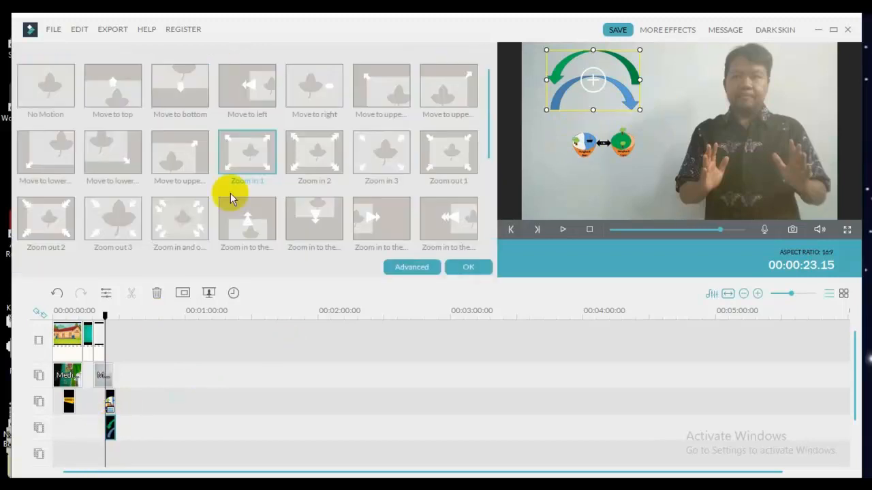
double_click(246, 154)
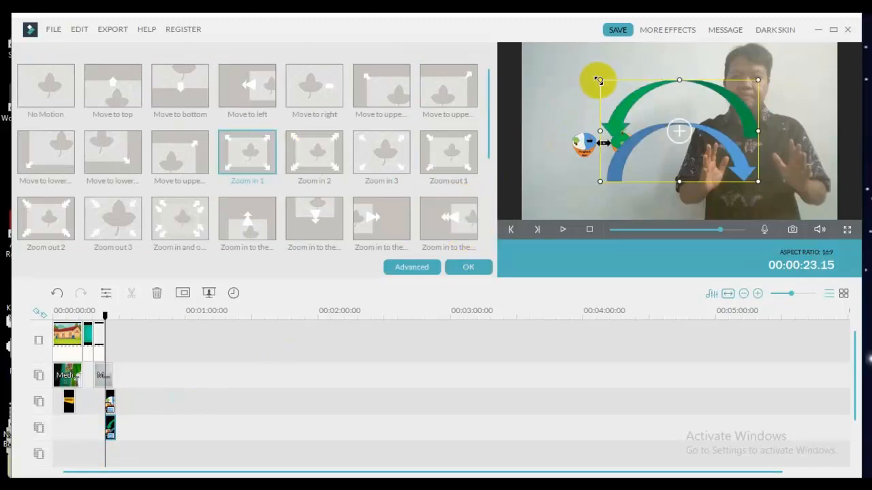
drag(599, 80, 619, 113)
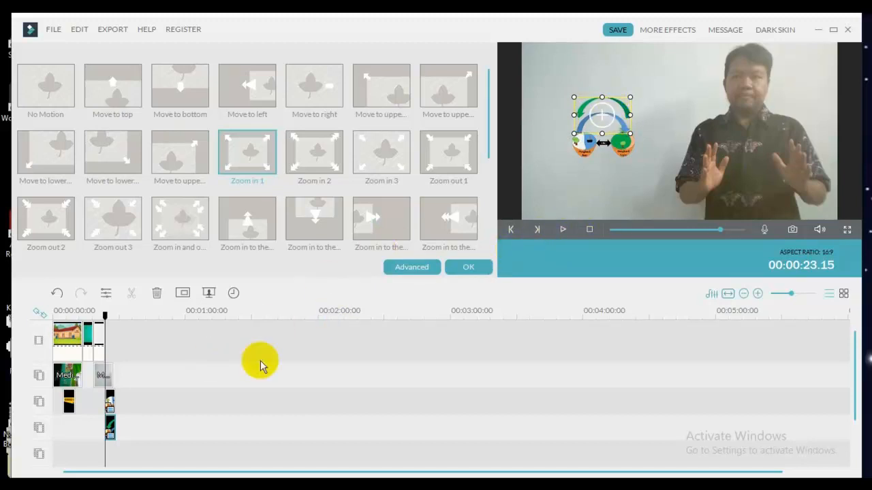
click(467, 266)
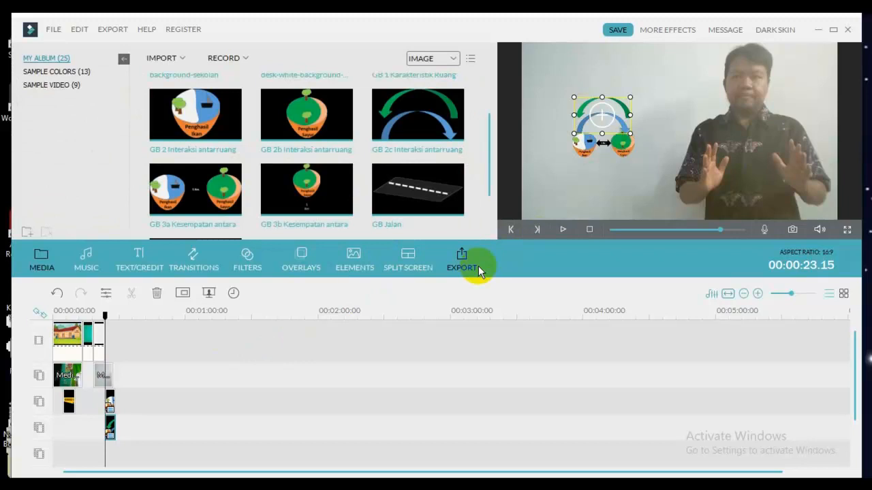
Play back the timeline from 00:00:16.19 to its end to check both animated picture overlays.
key(space)
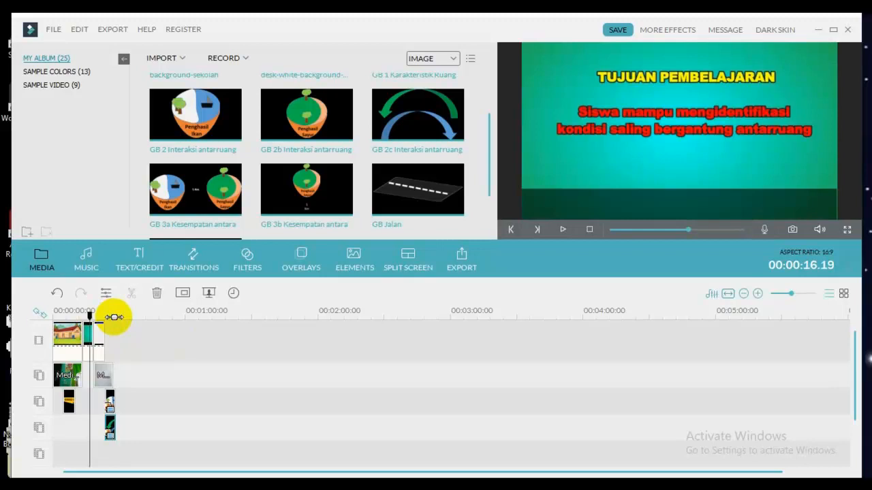
key(space)
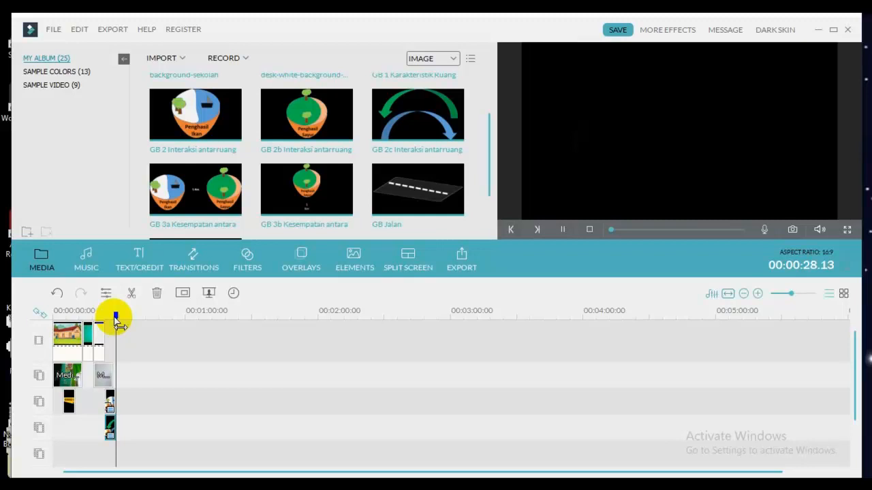
Browse the transition library and preview the CrazyParammetricFun transition.
click(194, 259)
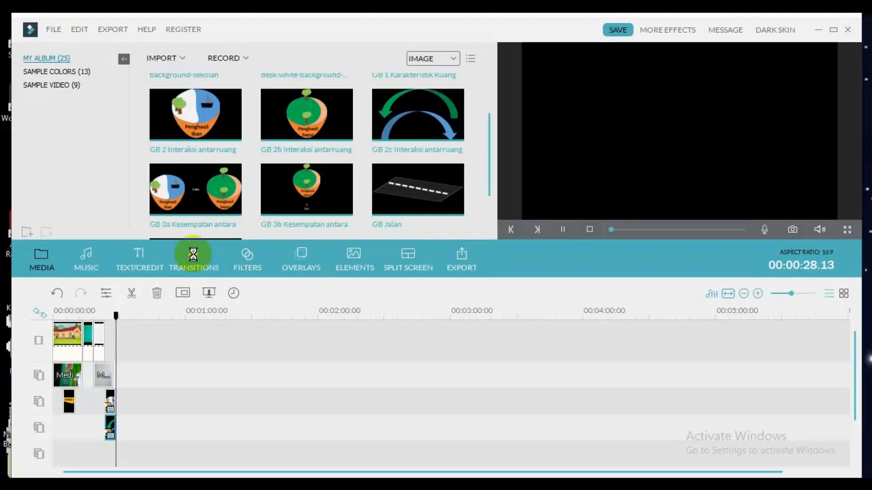
click(563, 231)
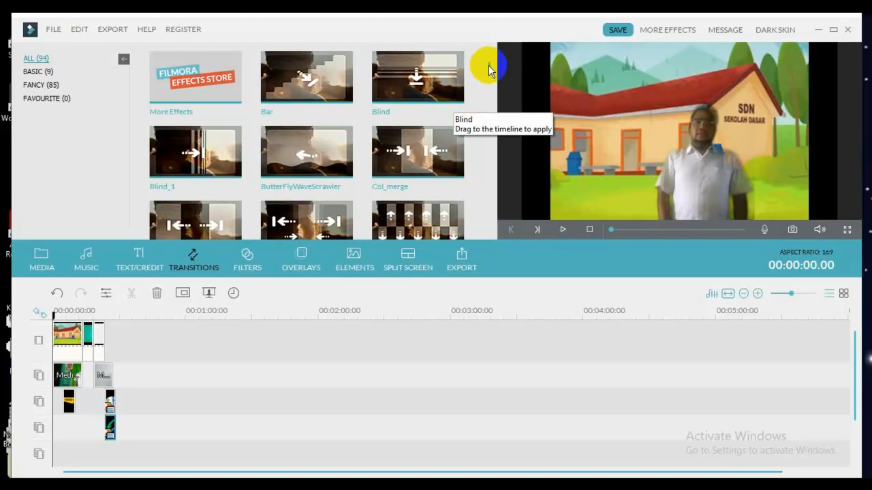
drag(489, 68, 487, 79)
click(314, 127)
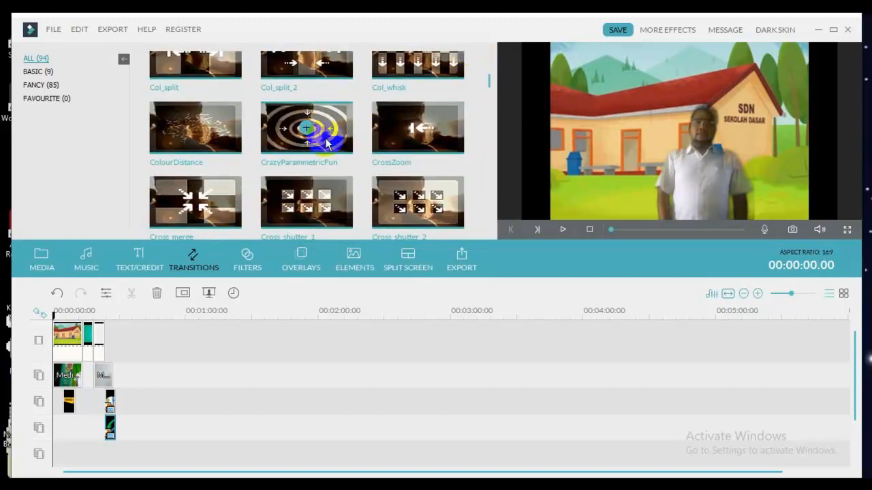
click(334, 121)
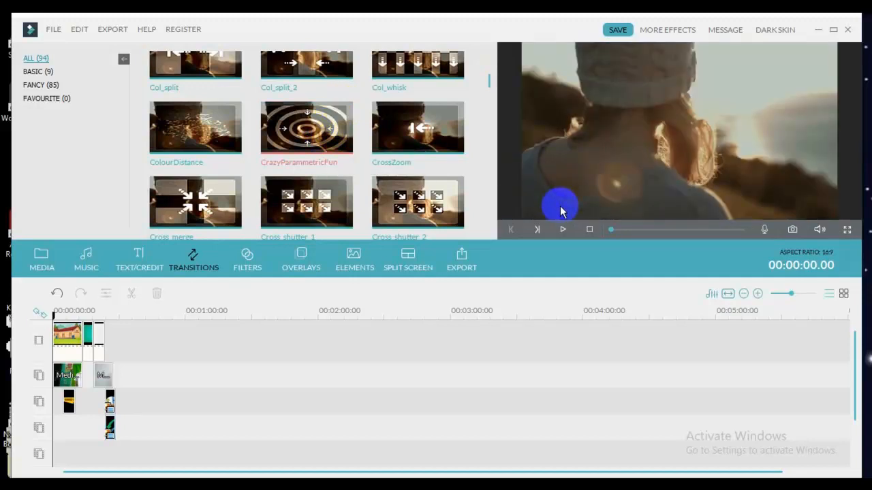
click(562, 231)
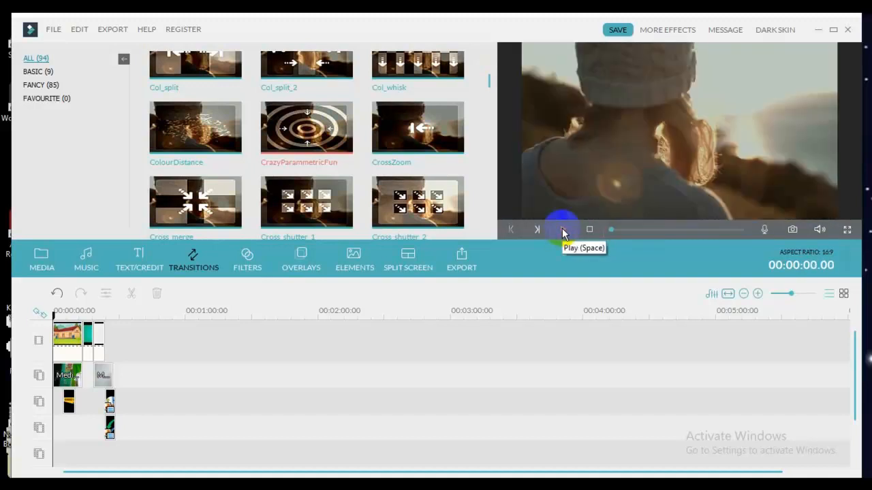
click(561, 232)
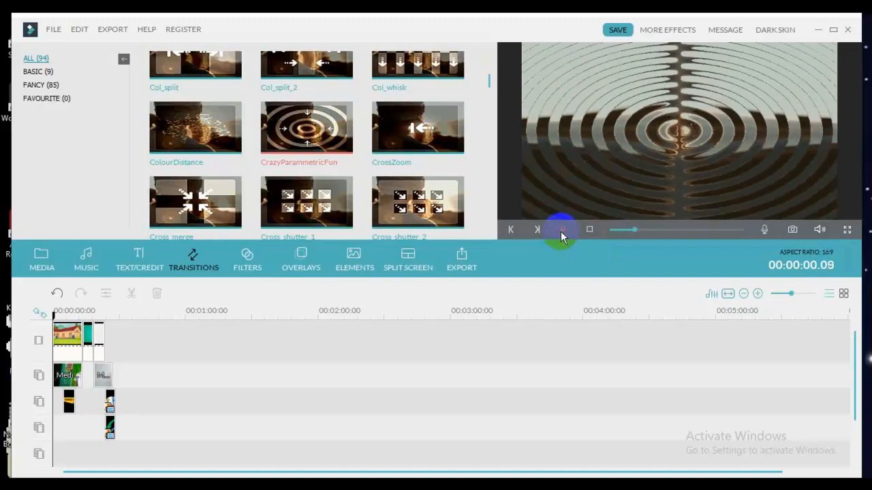
Add the CrazyParammetricFun transition between the school background and the teal title background, keeping its 2-second Overlap settings.
click(327, 122)
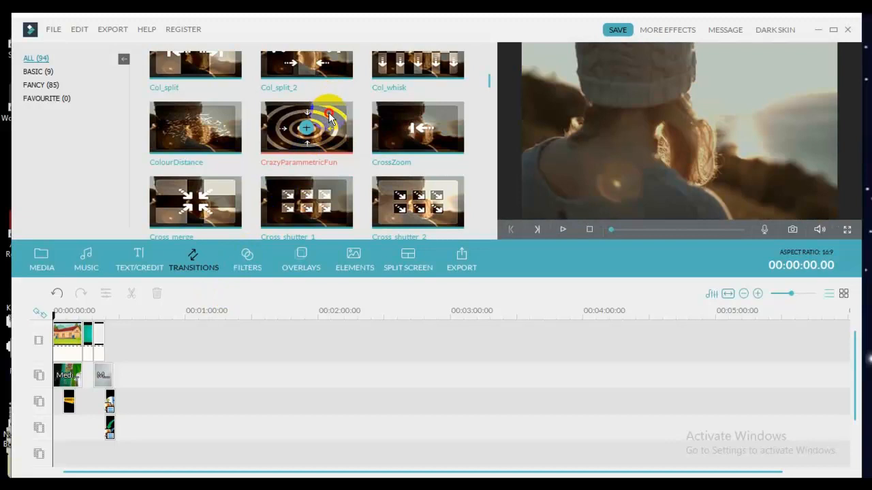
mouse_move(329, 117)
mouse_down()
mouse_move(282, 166)
mouse_move(88, 312)
mouse_move(84, 332)
mouse_up()
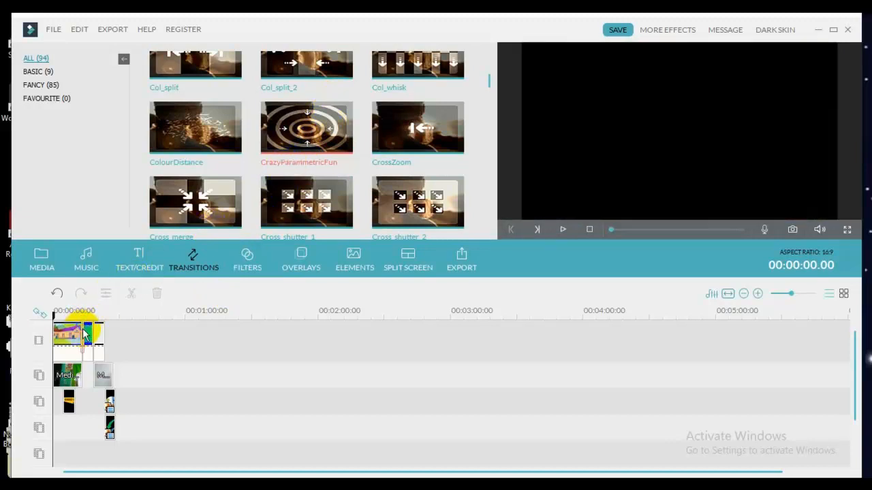
click(85, 334)
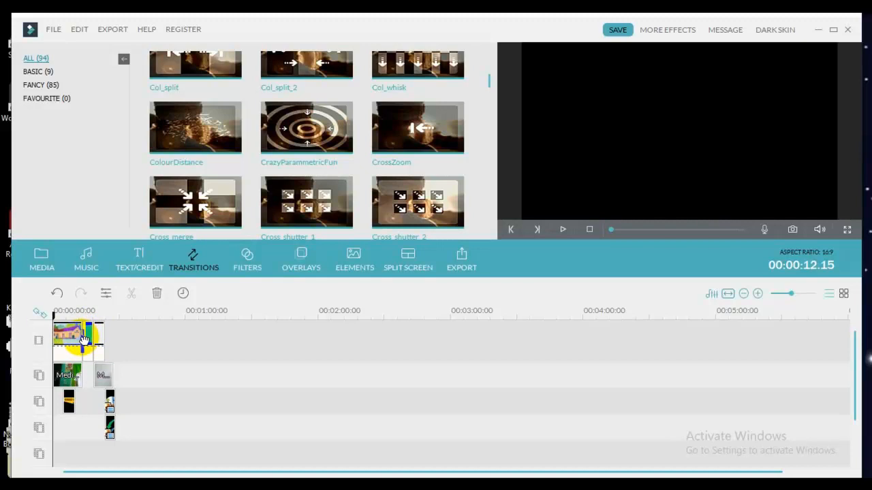
double_click(83, 339)
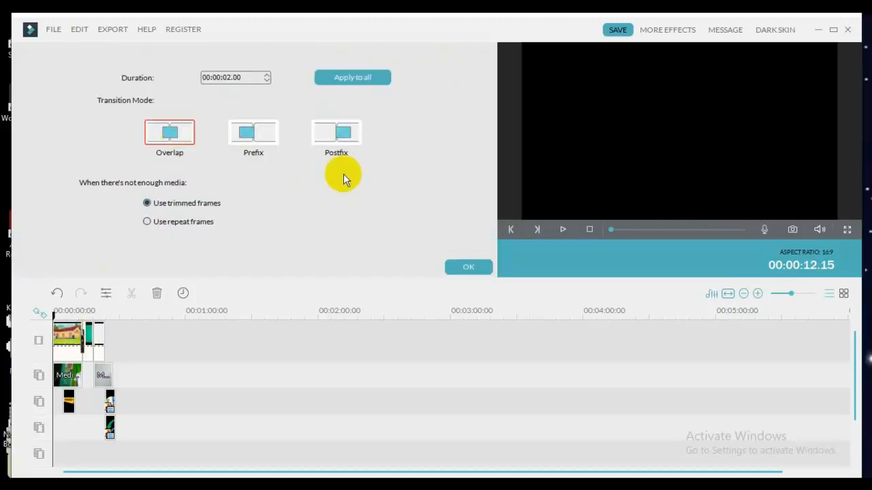
click(467, 265)
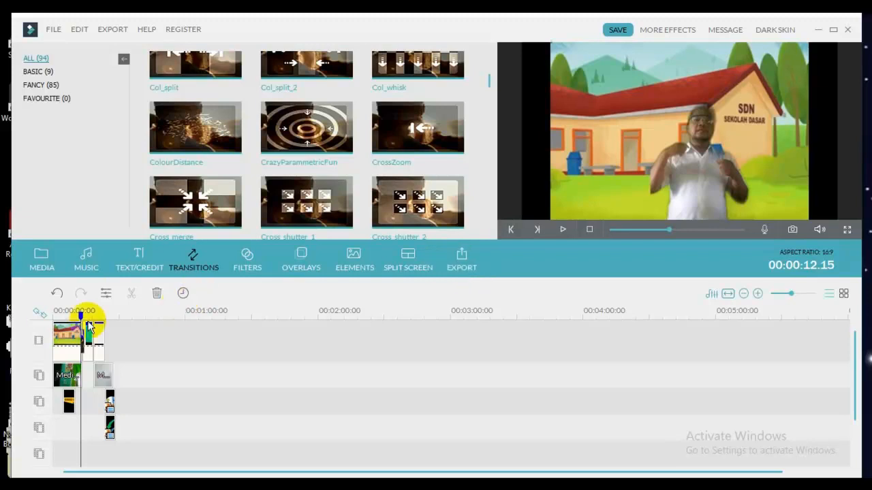
Play back the timeline from within the school scene through the new transition to 00:00:22.14.
click(71, 314)
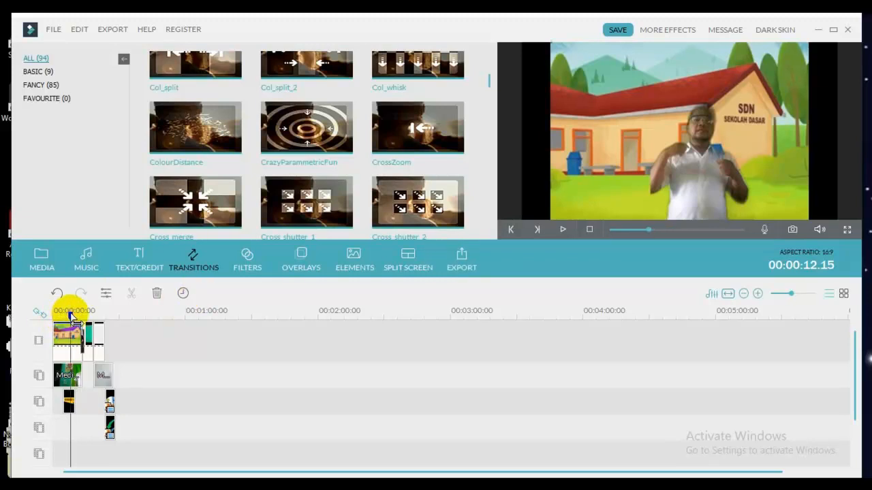
key(space)
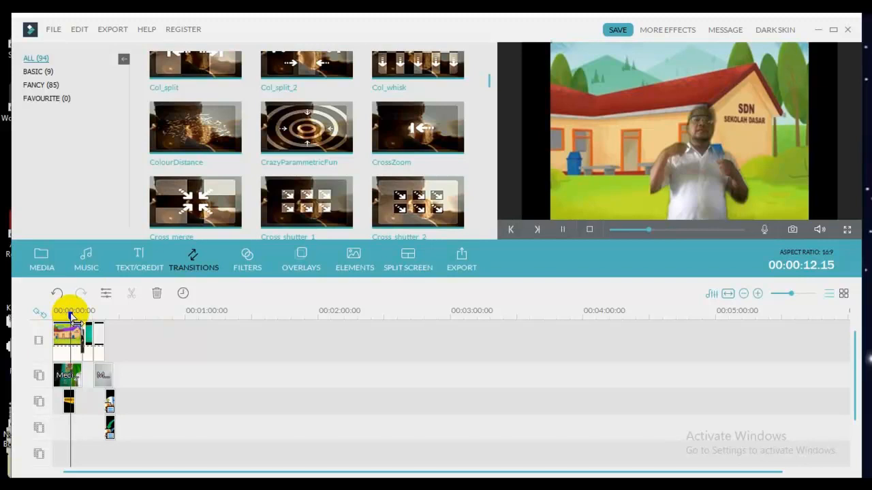
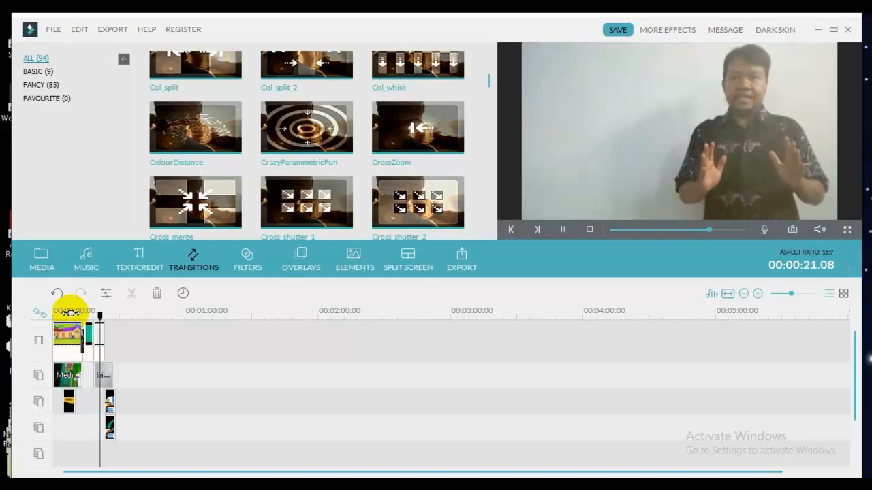
key(space)
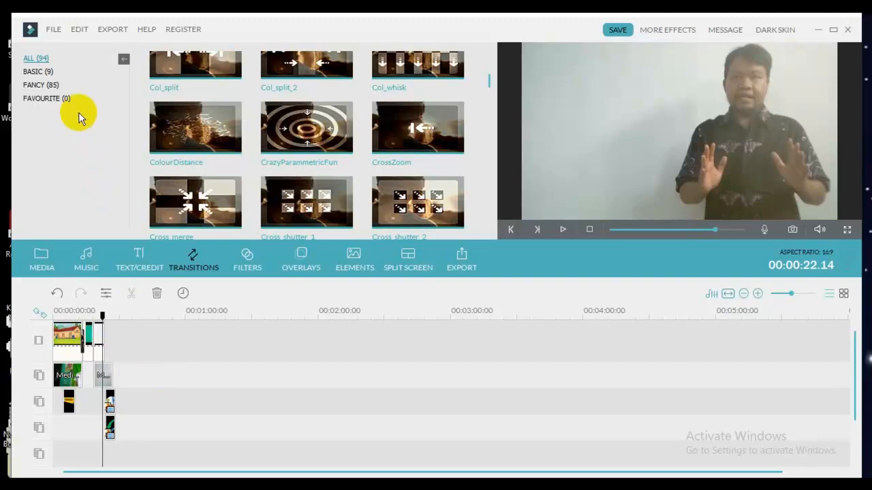
Add the Credit 4 closing title to the text track at 00:00:28.15, after the last overlay pictures.
click(139, 266)
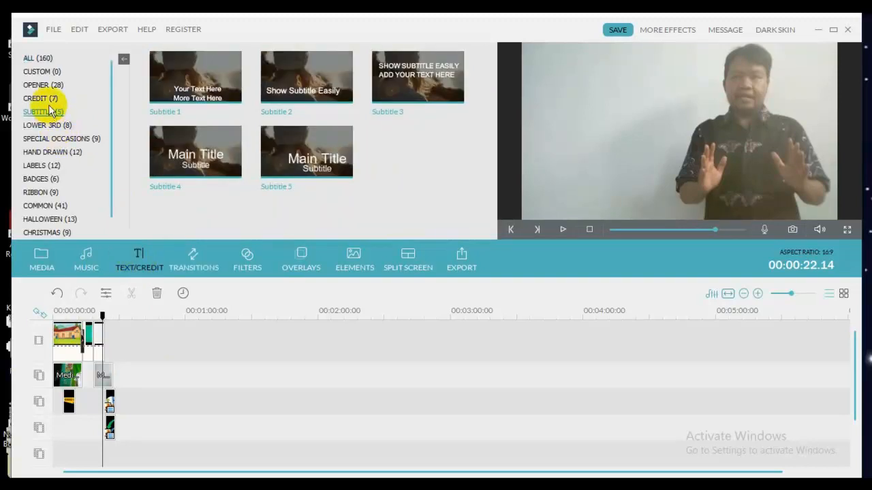
click(40, 99)
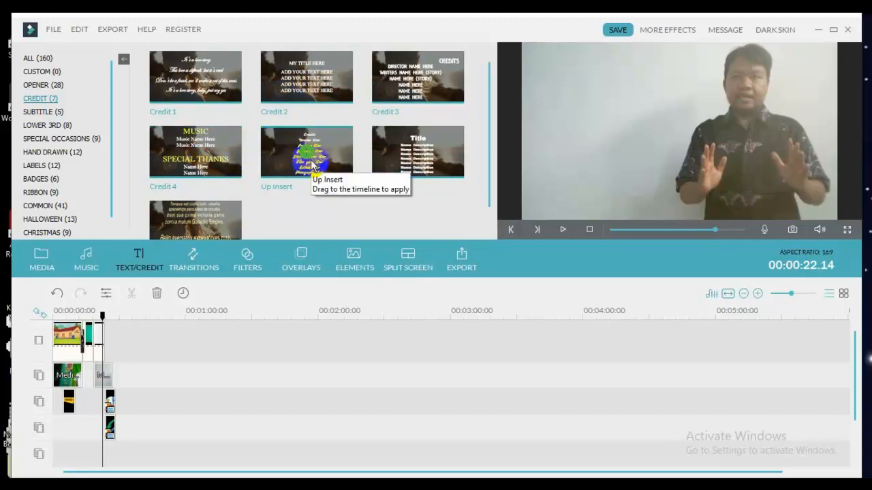
click(229, 164)
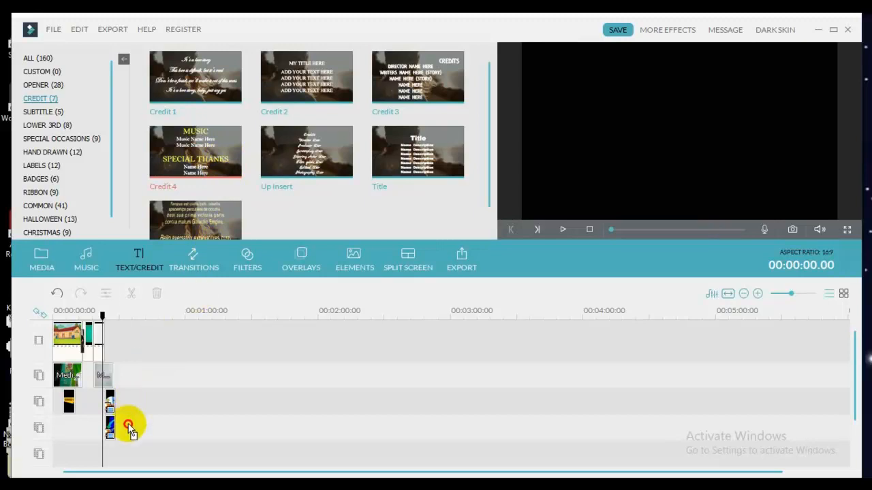
mouse_move(129, 427)
mouse_down()
mouse_move(128, 463)
mouse_move(122, 465)
mouse_move(123, 433)
mouse_up()
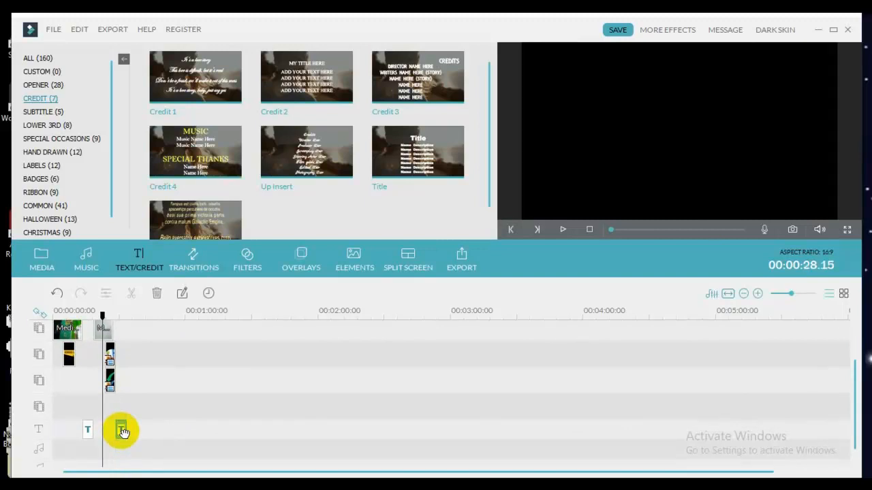
Open the closing credit title for text editing and replace its CAST heading with "Pemeran".
double_click(123, 434)
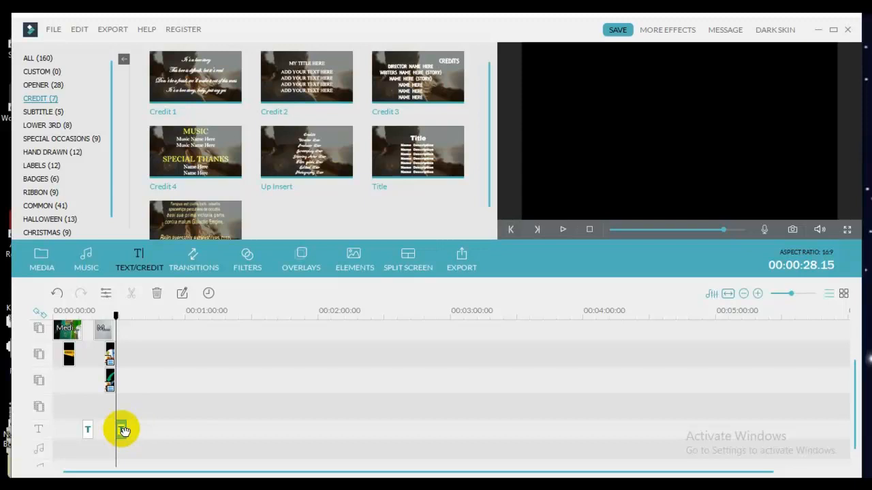
double_click(124, 430)
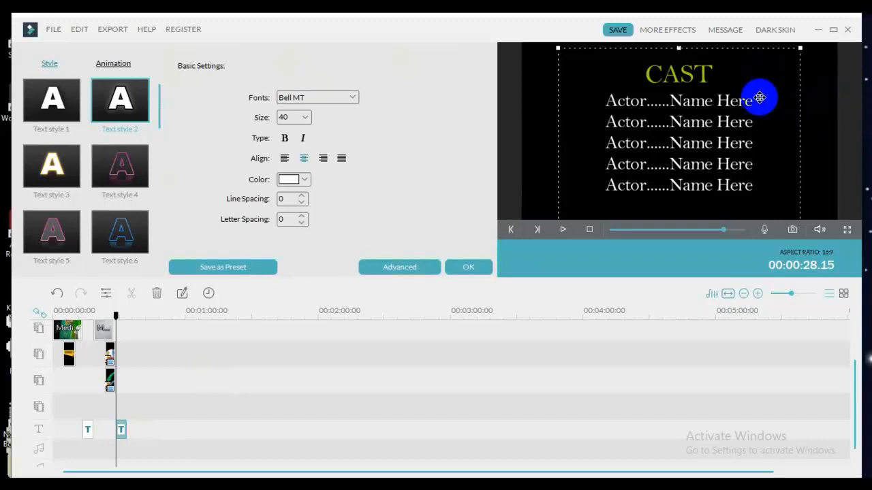
drag(761, 141, 759, 111)
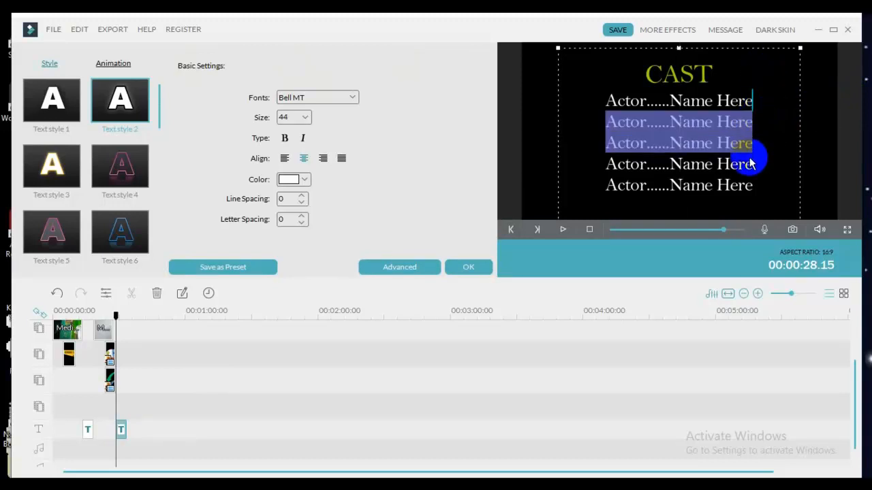
click(710, 80)
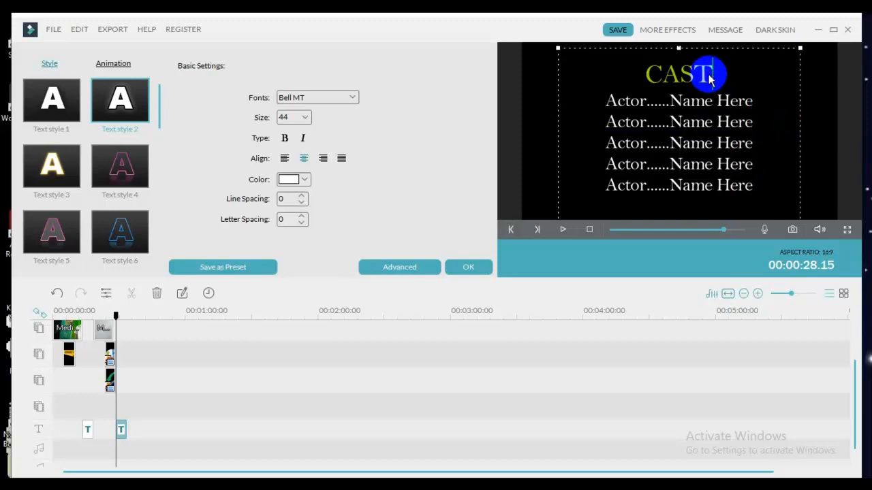
key(BackSpace)
key(BackSpace)
key(BackSpace)
key(BackSpace)
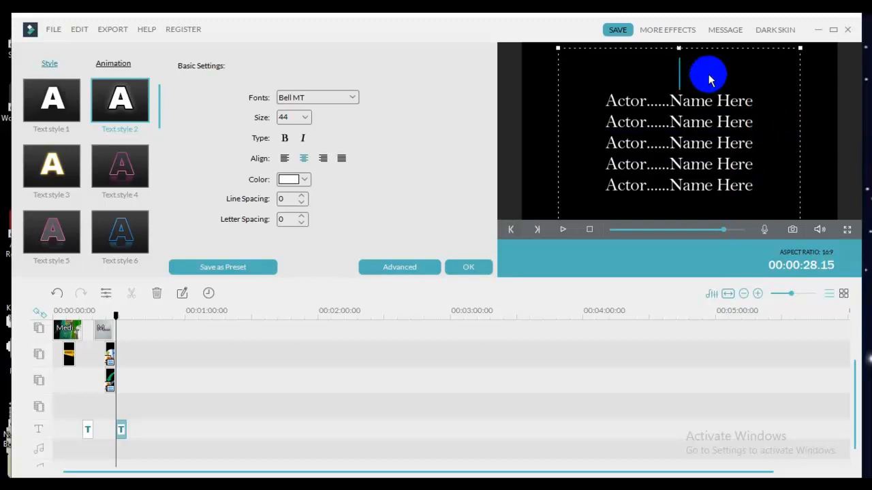
text(Pemeran)
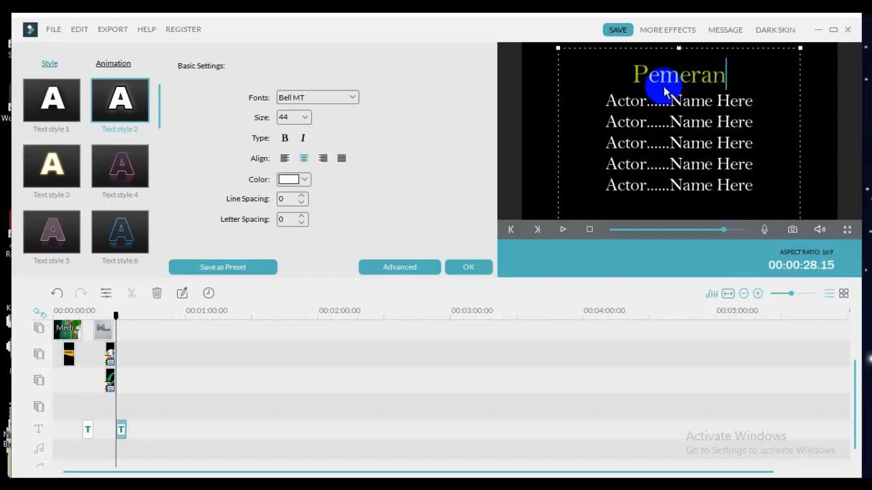
Replace the Actor label on the first credit line under the heading with "Guru".
click(646, 104)
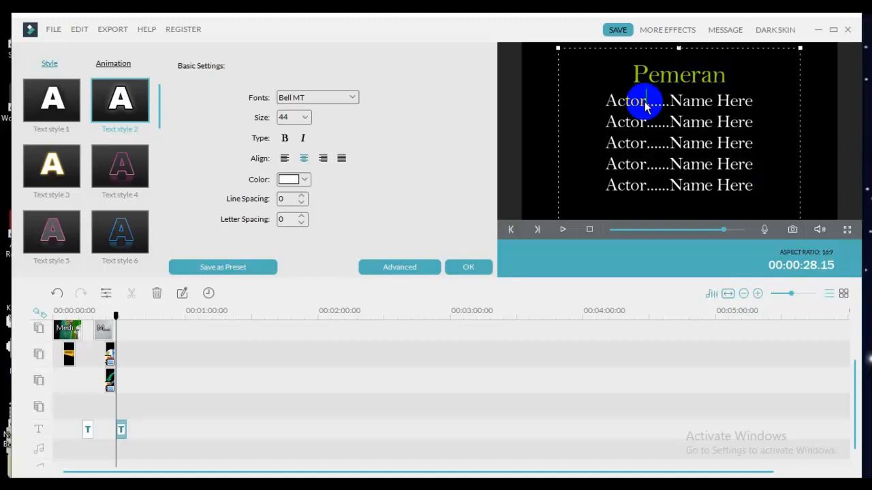
key(BackSpace)
key(BackSpace)
key(BackSpace)
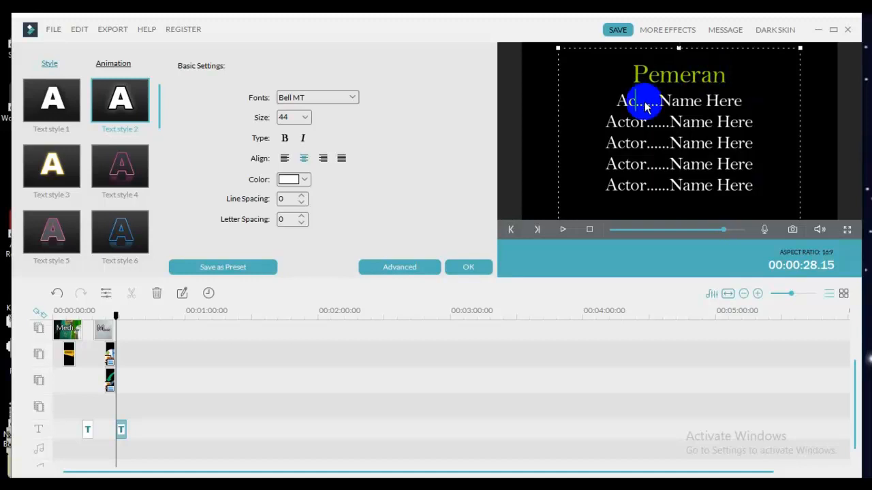
key(BackSpace)
key(BackSpace)
text(Gu)
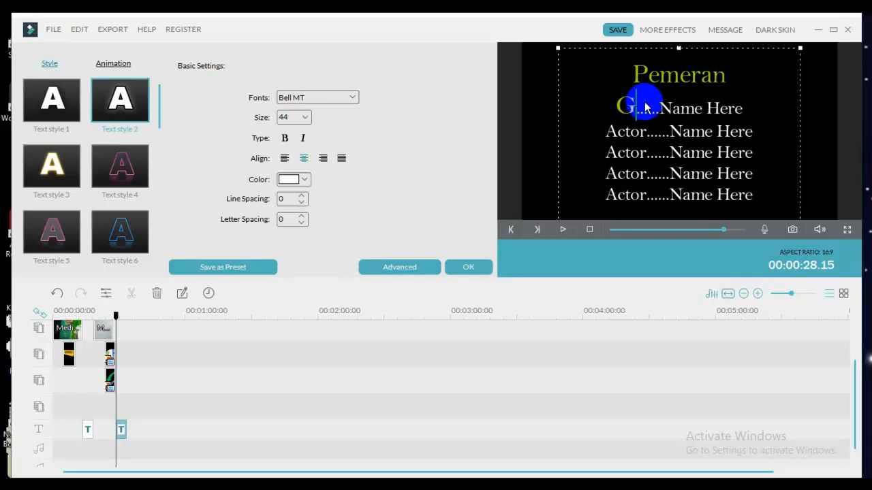
text(ru)
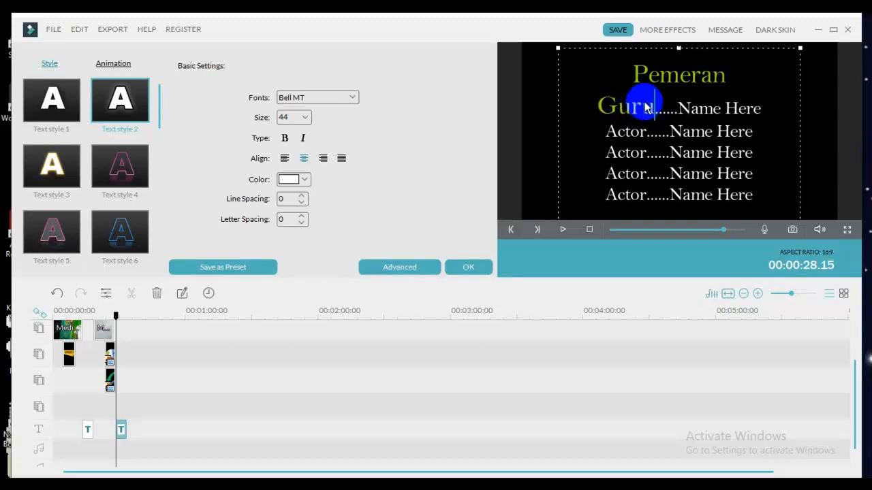
Replace the Name Here placeholder on the Guru line with the teacher's full name.
click(760, 113)
key(BackSpace)
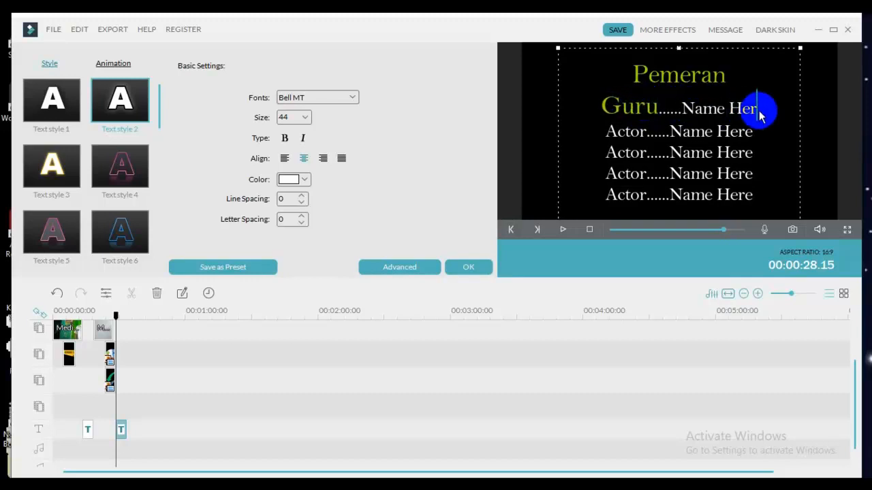
key(BackSpace)
key(BackSpace)
key(BackSpace)
key(BackSpace)
key(BackSpace)
key(BackSpace)
key(BackSpace)
key(BackSpace)
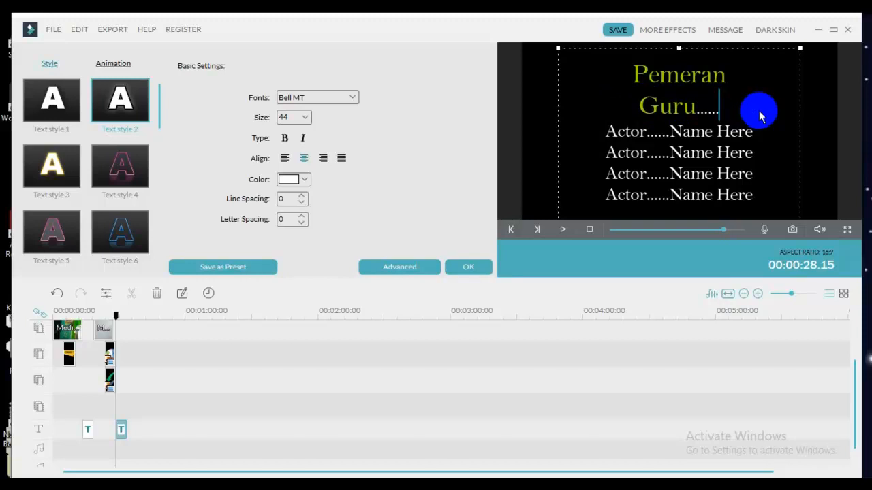
text(Mert)
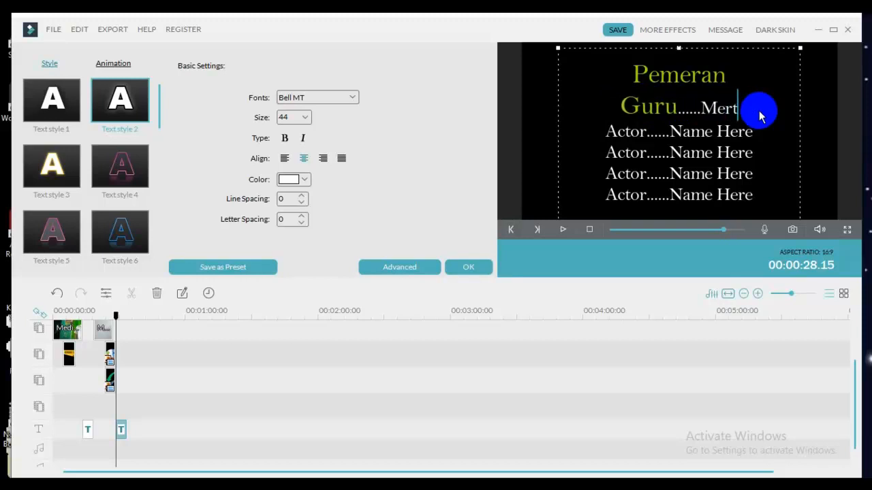
text(a ir)
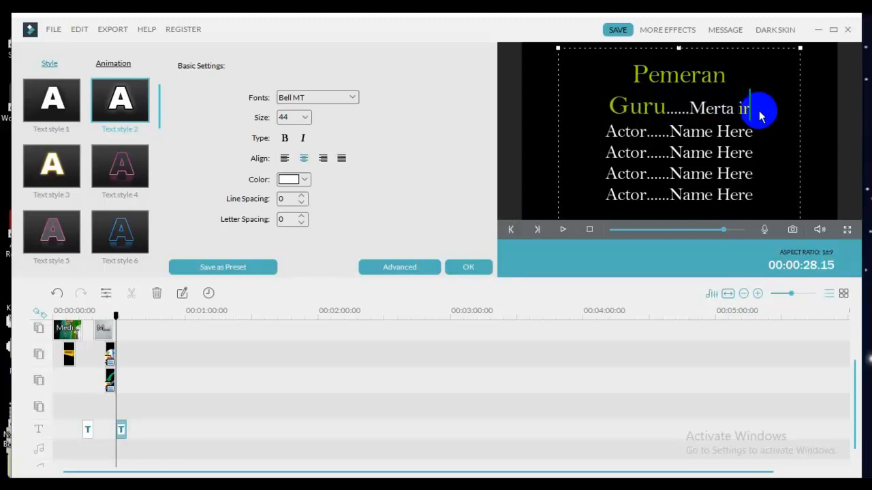
text(awan)
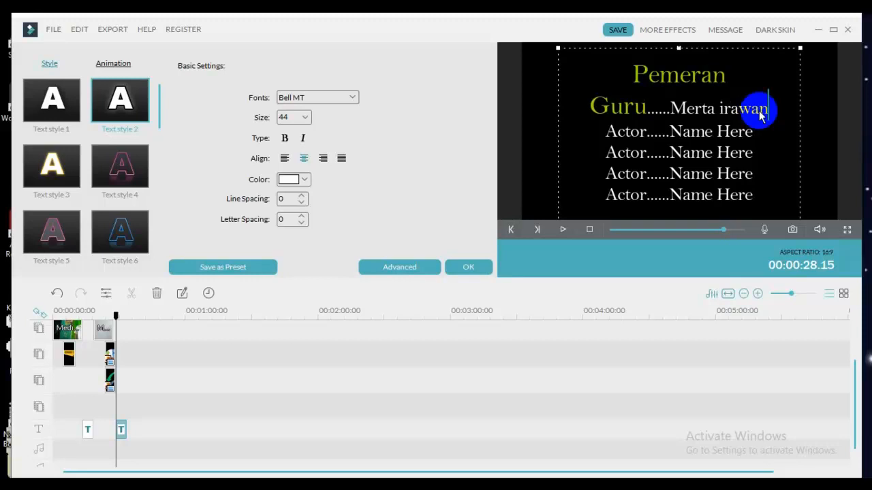
Change the Actor label on the second credit line to "Editing".
click(645, 135)
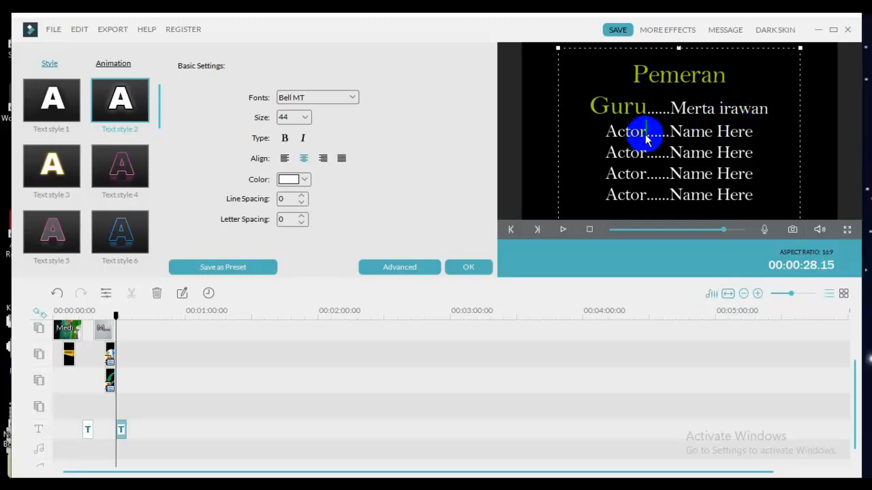
key(BackSpace)
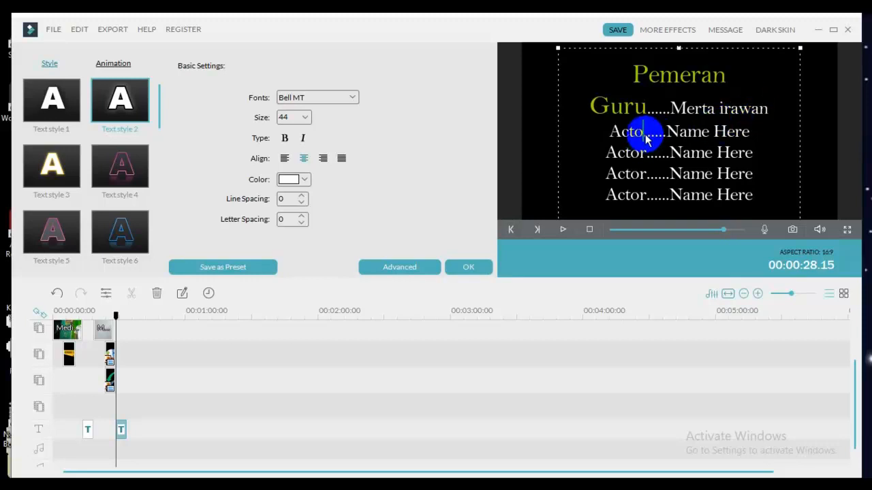
key(BackSpace)
key(BackSpace)
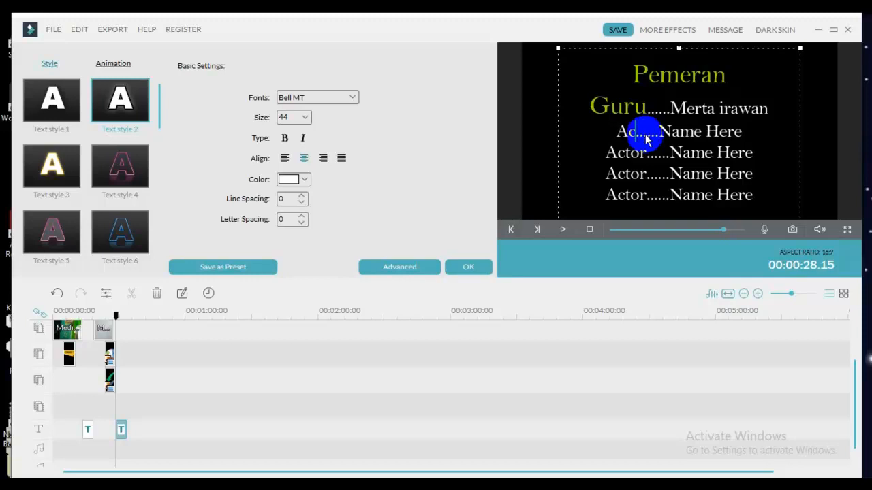
key(BackSpace)
key(BackSpace)
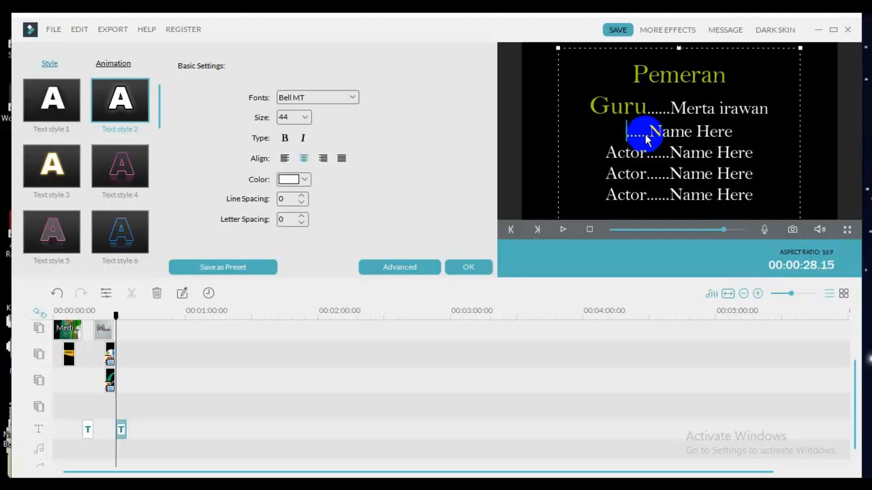
text(Ed)
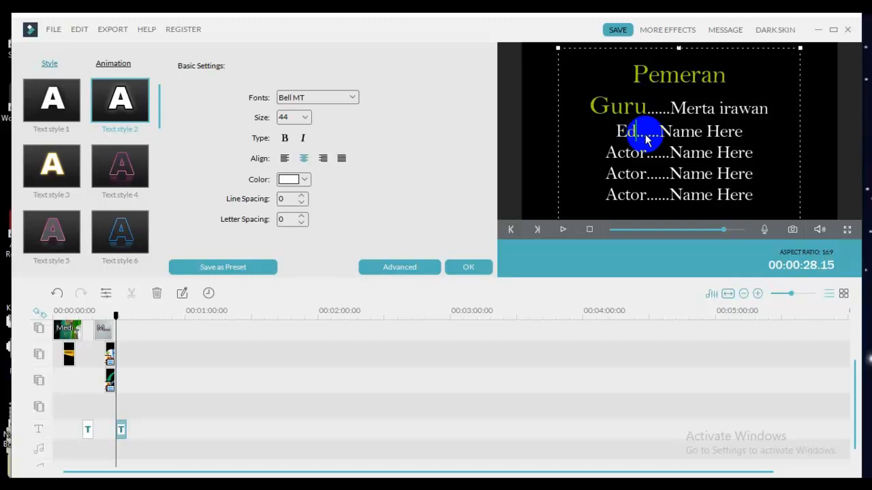
text(iting)
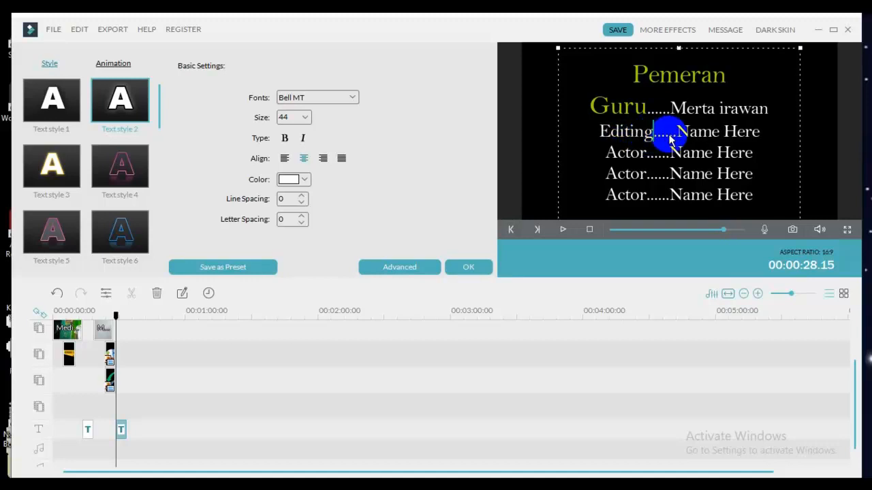
Replace the Name Here placeholder on the Editing line with the editor's full name.
click(758, 133)
key(BackSpace)
key(BackSpace)
key(BackSpace)
key(BackSpace)
key(BackSpace)
key(BackSpace)
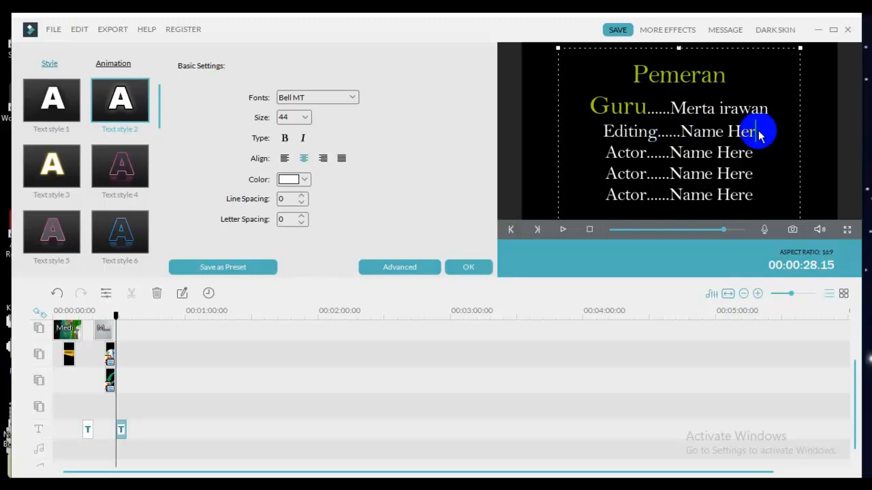
key(BackSpace)
key(BackSpace)
key(BackSpace)
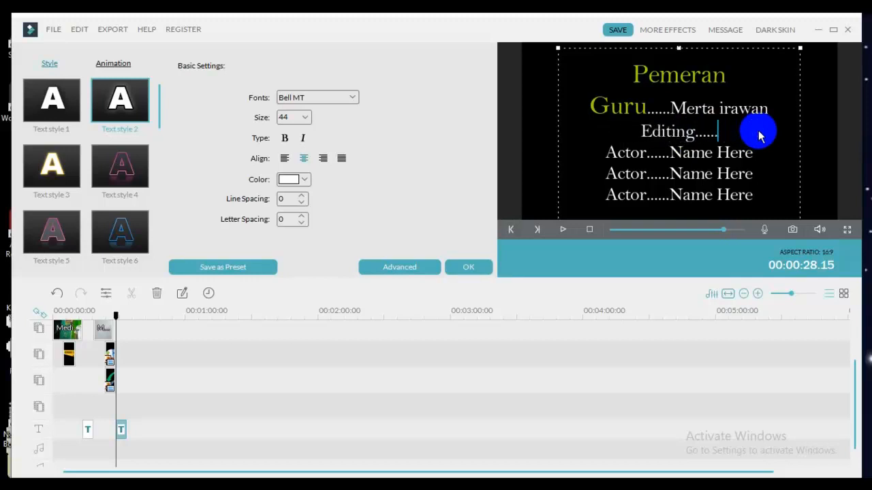
text(Mert)
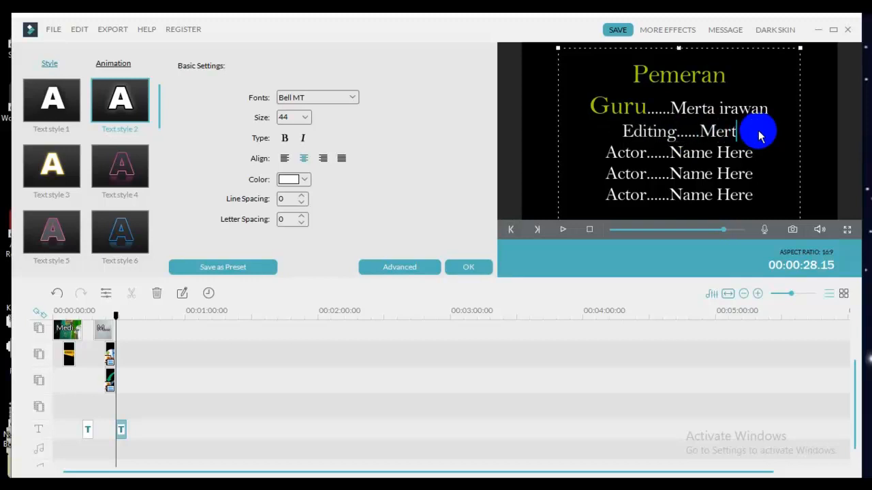
text(a I)
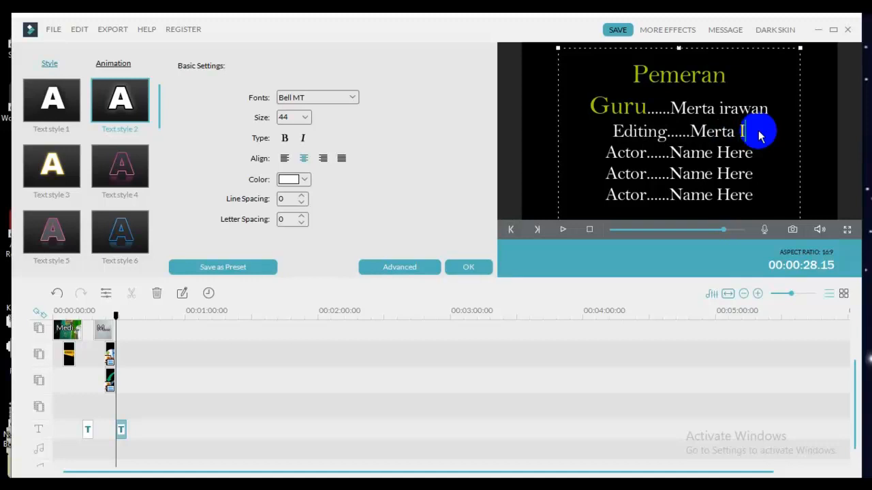
text(rawan)
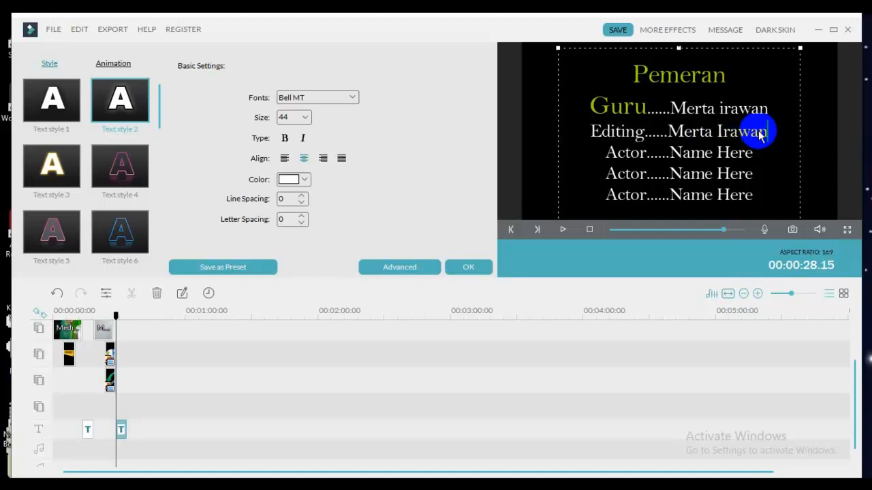
Change the Actor label on the third credit line to "Dubbing".
click(646, 157)
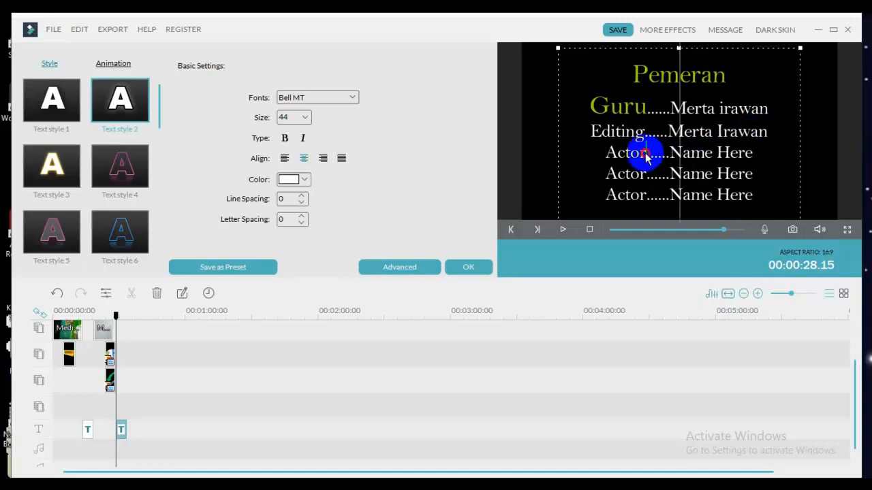
key(BackSpace)
key(BackSpace)
key(BackSpace)
key(BackSpace)
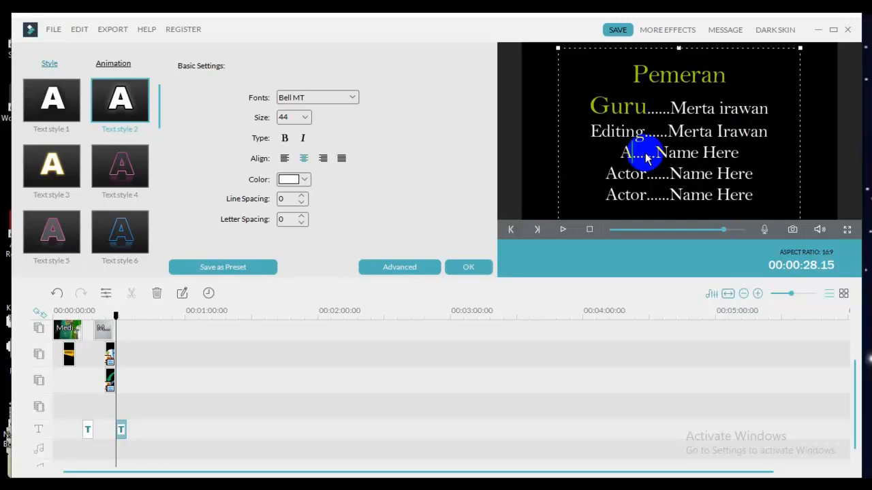
key(BackSpace)
text(D)
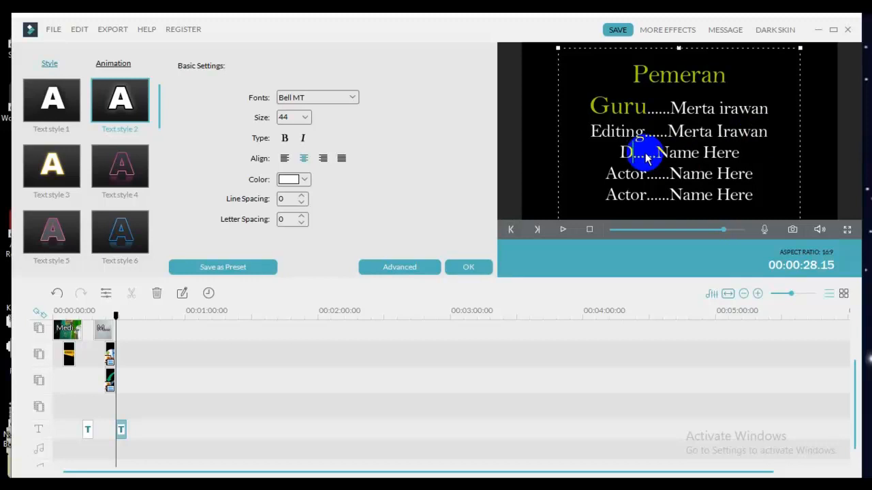
text(ubbing)
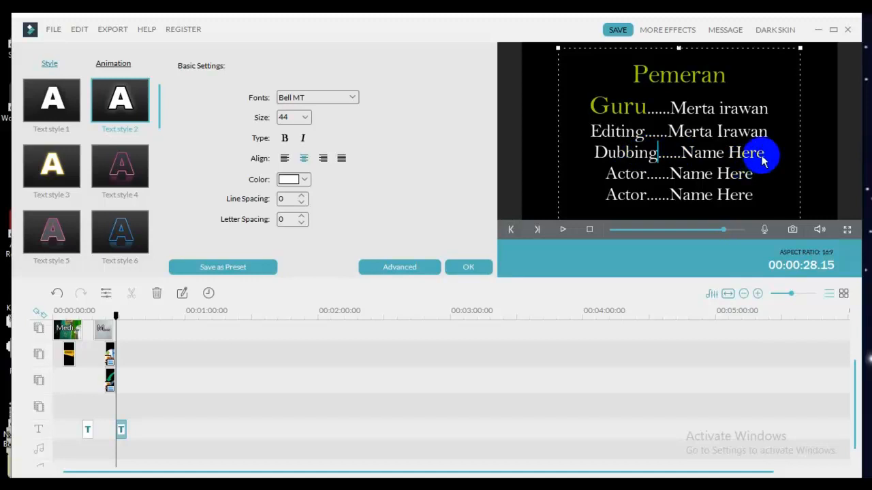
Replace the Name Here placeholder on the Dubbing line with the dubber's full name.
key(BackSpace)
key(BackSpace)
key(BackSpace)
key(BackSpace)
key(BackSpace)
key(BackSpace)
key(BackSpace)
key(BackSpace)
key(BackSpace)
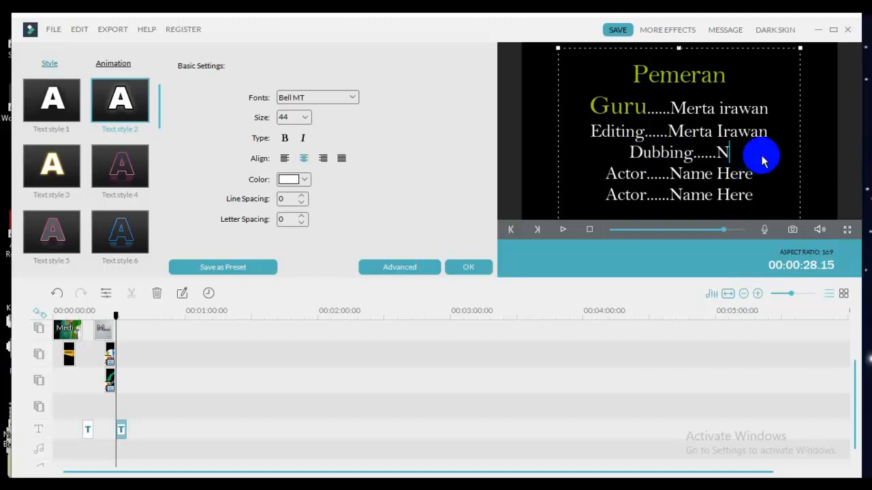
text(Me)
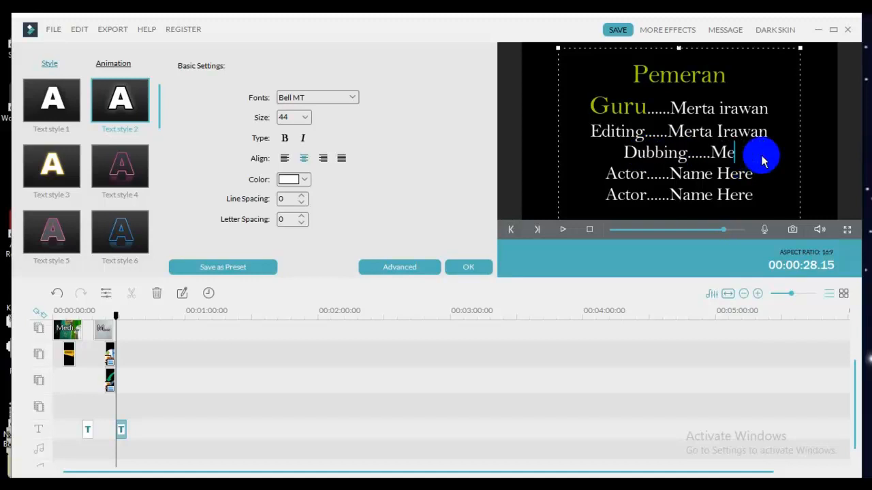
text(rta Irawan)
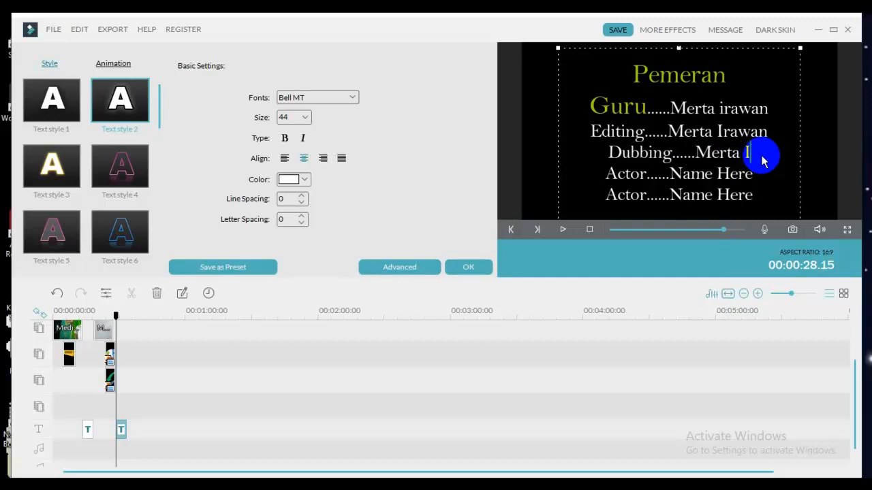
Delete the two leftover Actor placeholder lines below the Dubbing credit.
click(753, 196)
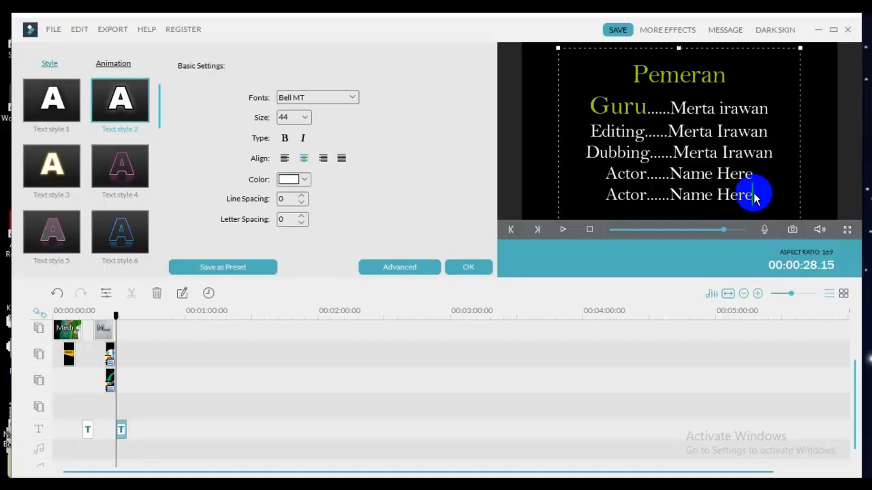
key(BackSpace)
key(BackSpace)
key(BackSpace)
key(BackSpace)
key(BackSpace)
key(BackSpace)
key(BackSpace)
key(BackSpace)
key(BackSpace)
key(BackSpace)
key(BackSpace)
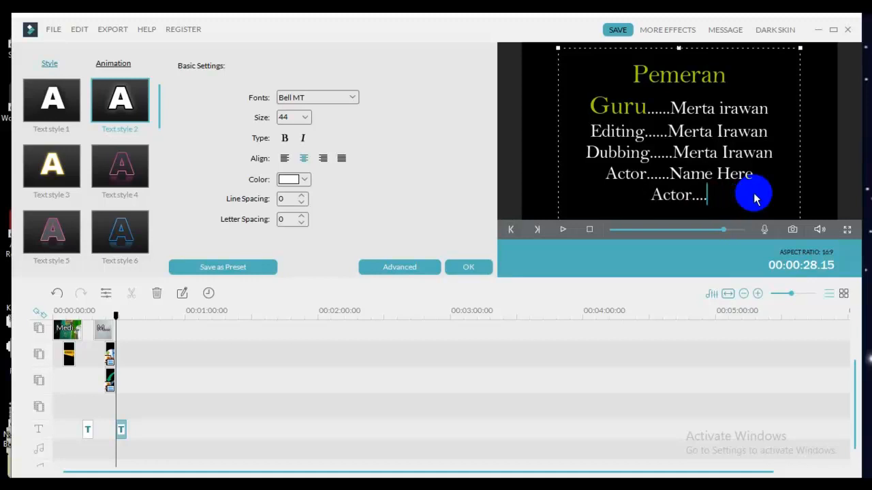
key(BackSpace)
key(BackSpace)
key(BackSpace)
key(BackSpace)
key(BackSpace)
key(BackSpace)
key(BackSpace)
key(BackSpace)
key(BackSpace)
key(BackSpace)
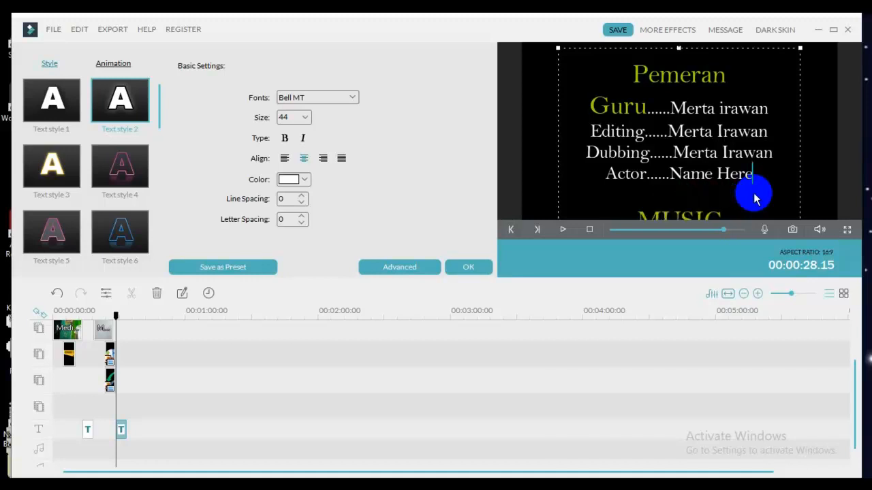
key(BackSpace)
key(BackSpace)
key(BackSpace)
key(BackSpace)
key(BackSpace)
key(BackSpace)
key(BackSpace)
key(BackSpace)
key(BackSpace)
key(BackSpace)
key(BackSpace)
key(BackSpace)
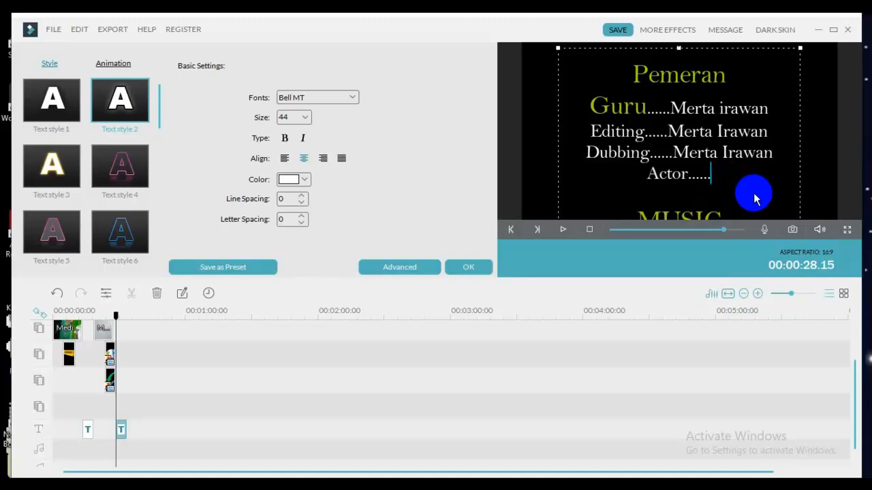
key(BackSpace)
key(BackSpace)
key(BackSpace)
key(BackSpace)
key(BackSpace)
key(BackSpace)
key(BackSpace)
key(BackSpace)
key(BackSpace)
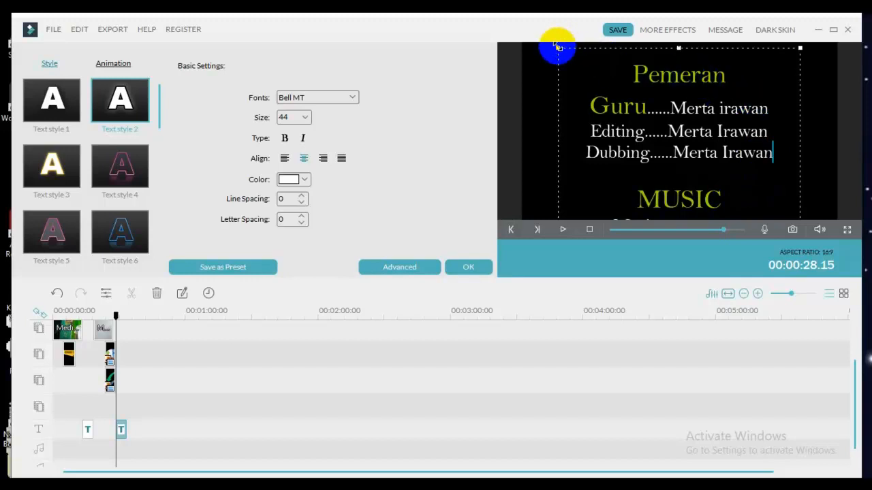
Shrink the credits text box and reposition it centred near the upper edge of the video frame.
drag(558, 48, 698, 172)
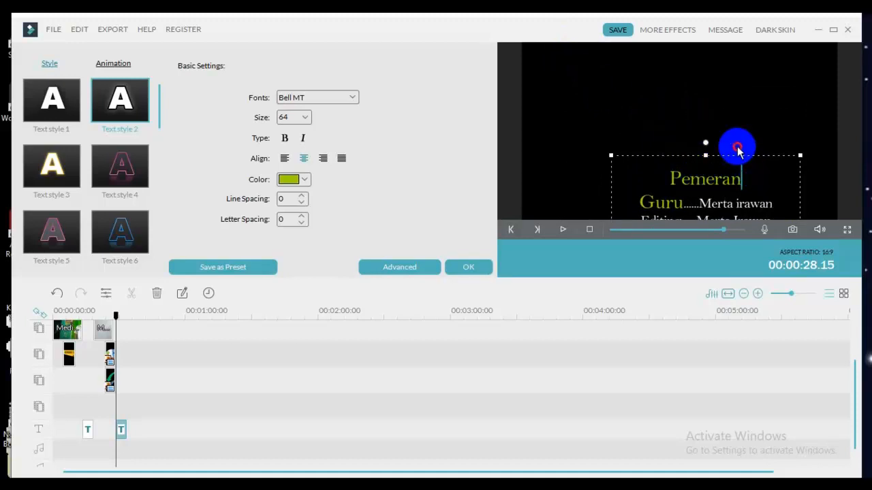
click(626, 181)
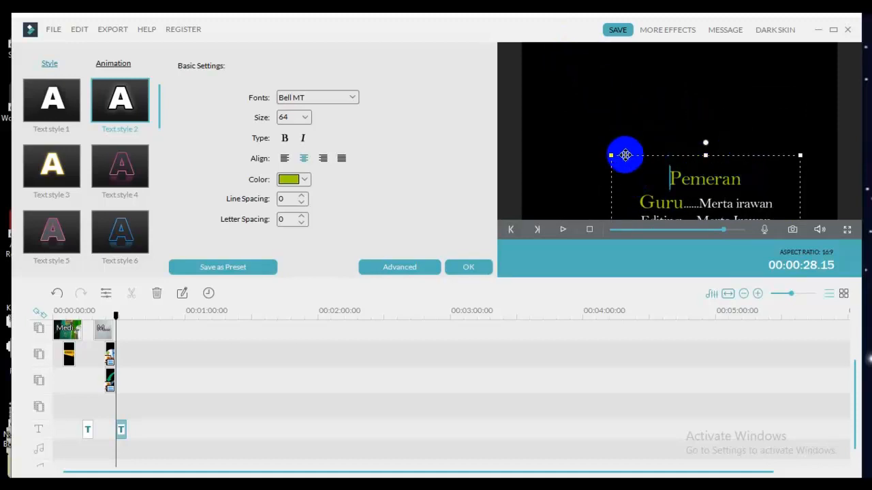
drag(623, 153, 598, 58)
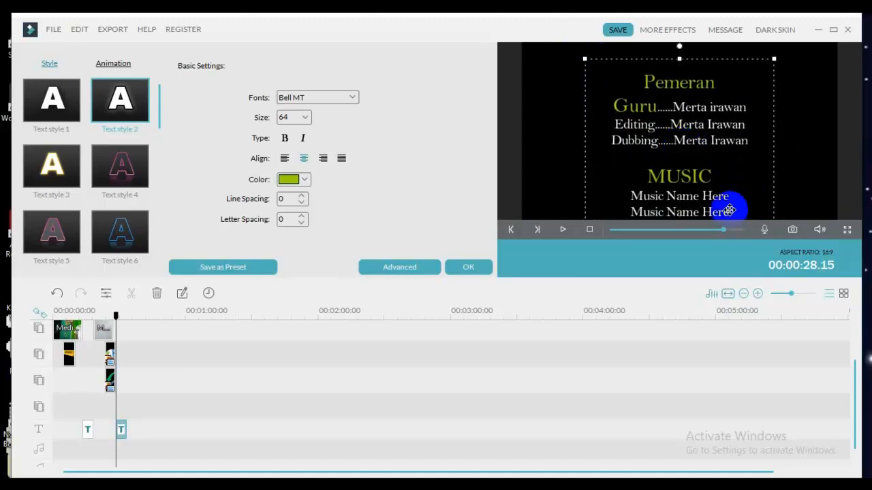
Delete the MUSIC heading and its two Music Name Here placeholder lines from the credits.
key(BackSpace)
key(BackSpace)
key(BackSpace)
key(BackSpace)
key(BackSpace)
key(BackSpace)
key(BackSpace)
key(BackSpace)
key(BackSpace)
key(BackSpace)
key(BackSpace)
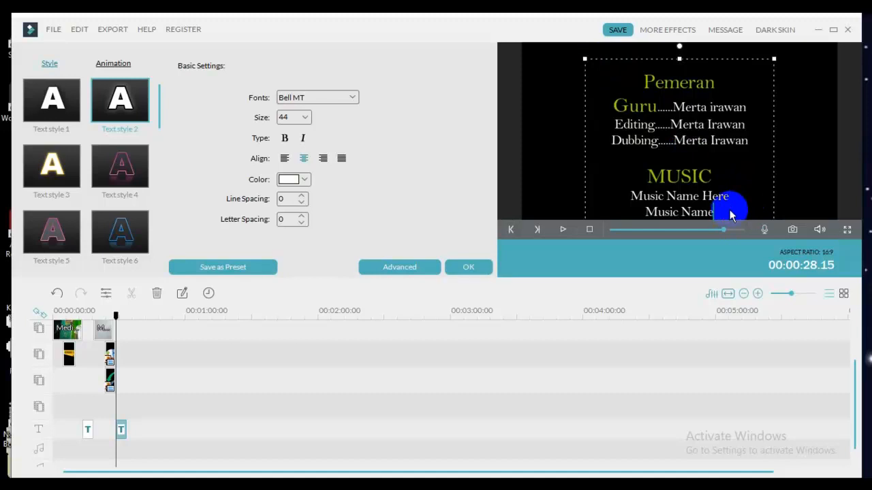
key(BackSpace)
key(BackSpace)
key(BackSpace)
key(BackSpace)
key(BackSpace)
key(BackSpace)
key(BackSpace)
key(BackSpace)
key(BackSpace)
key(BackSpace)
key(BackSpace)
key(BackSpace)
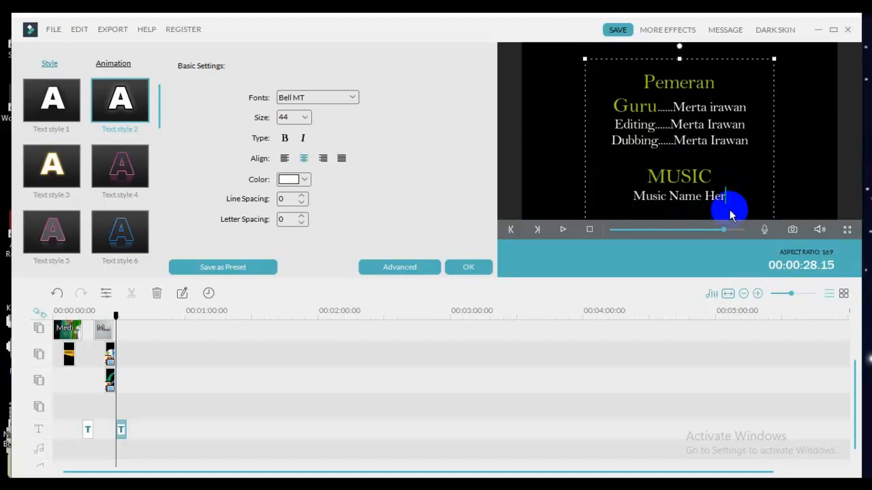
key(BackSpace)
key(BackSpace)
key(BackSpace)
key(BackSpace)
key(BackSpace)
key(BackSpace)
key(BackSpace)
key(BackSpace)
key(BackSpace)
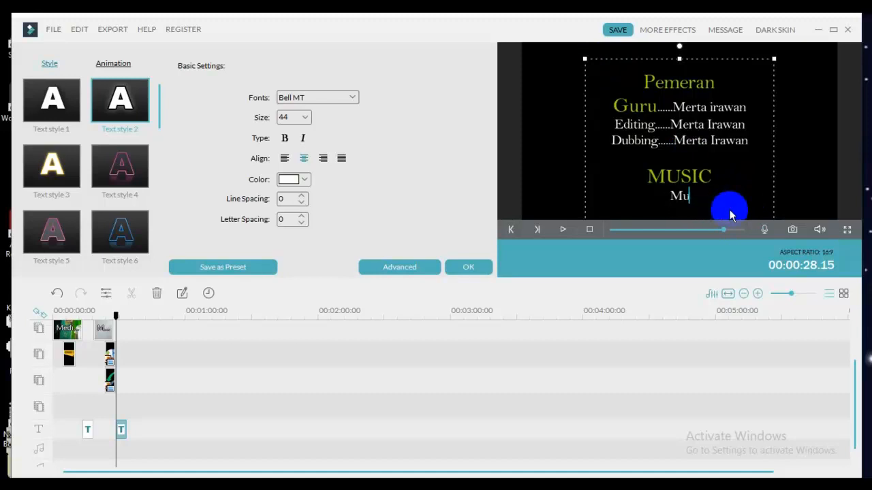
key(BackSpace)
key(BackSpace)
key(BackSpace)
key(BackSpace)
key(BackSpace)
key(BackSpace)
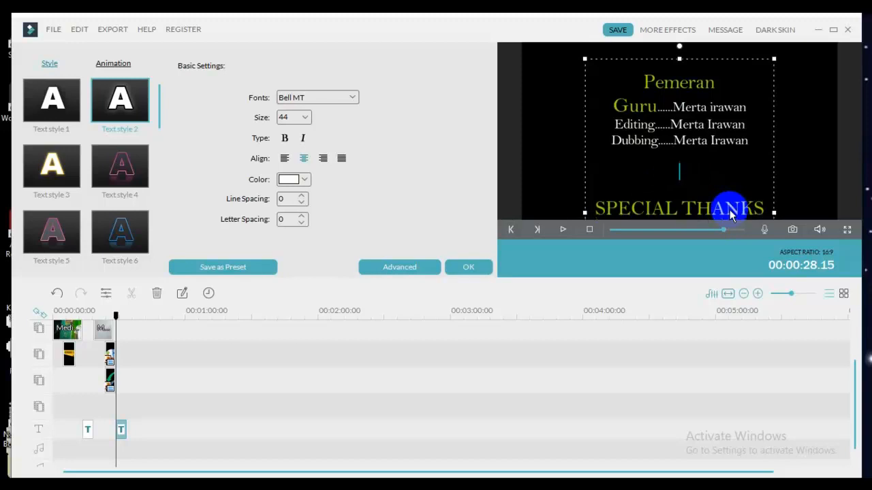
key(BackSpace)
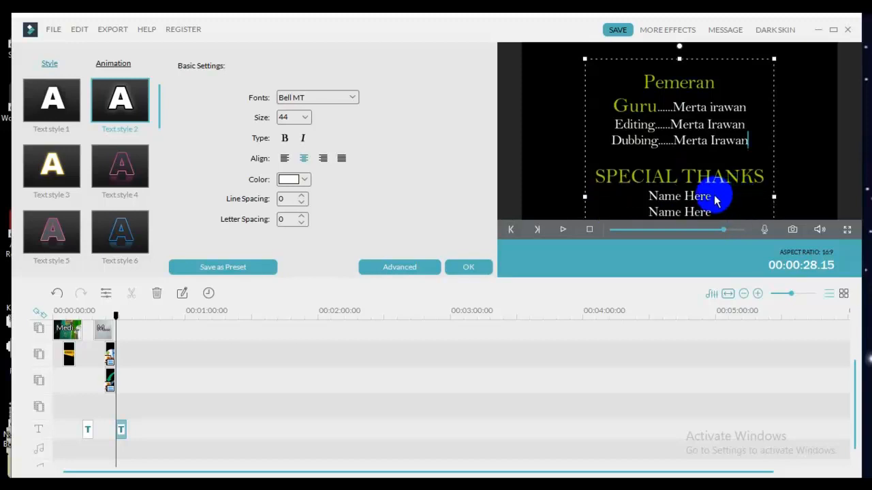
Remove the first Name Here placeholder line under the SPECIAL THANKS heading.
click(714, 198)
key(BackSpace)
key(BackSpace)
key(BackSpace)
key(BackSpace)
key(BackSpace)
key(BackSpace)
key(BackSpace)
key(BackSpace)
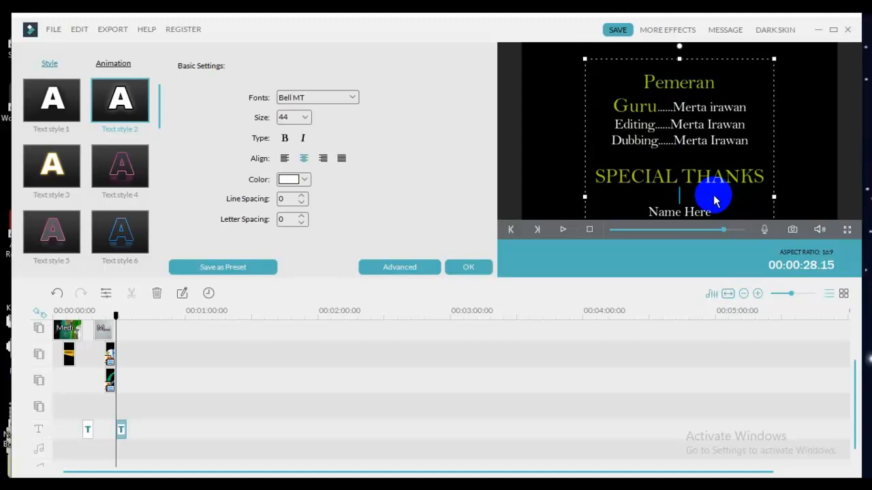
text(K)
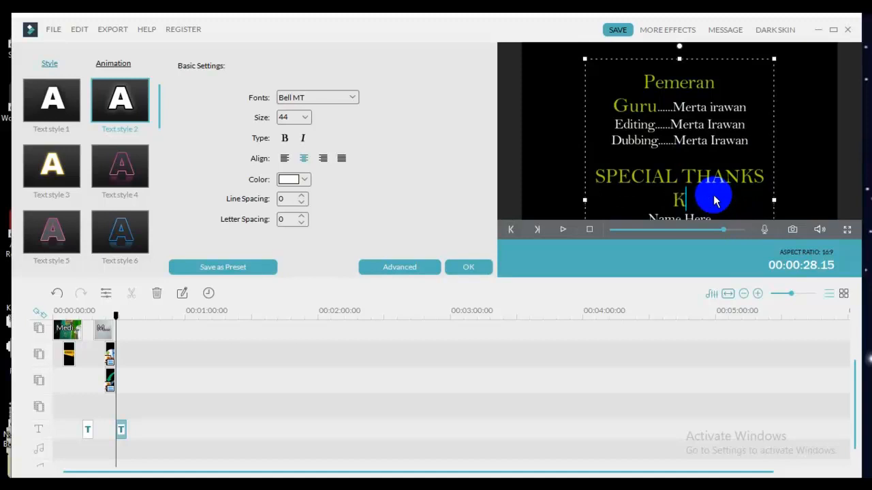
key(BackSpace)
key(BackSpace)
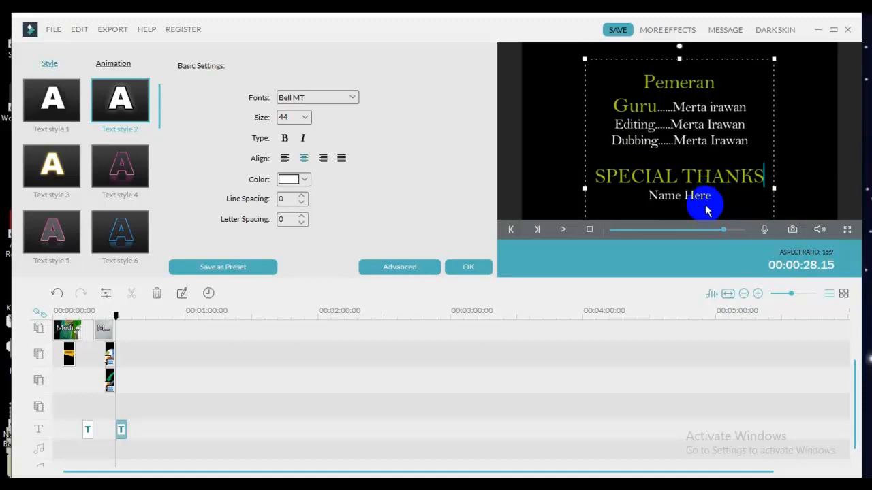
Replace the remaining Name Here placeholder under SPECIAL THANKS with "KS SMPN 1 Ambarawa".
key(BackSpace)
key(BackSpace)
key(BackSpace)
key(BackSpace)
key(BackSpace)
key(BackSpace)
key(BackSpace)
key(BackSpace)
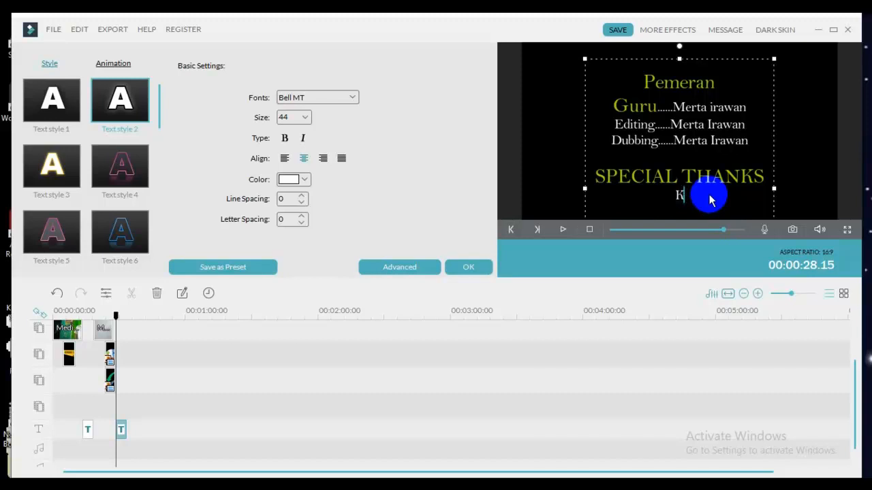
text(S SMPN 1 Ambarawa)
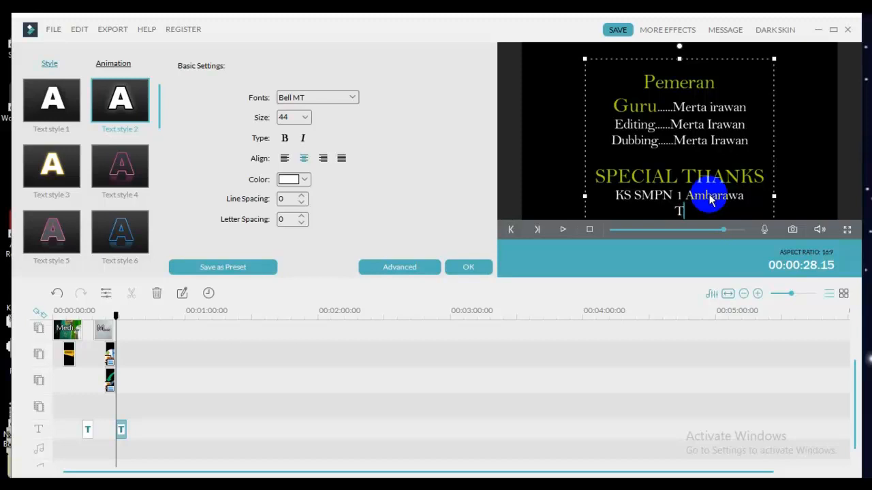
Add the line "Tim Video Pembelajaran" below the school credit and nudge the credits text box slightly upward.
text(m Video)
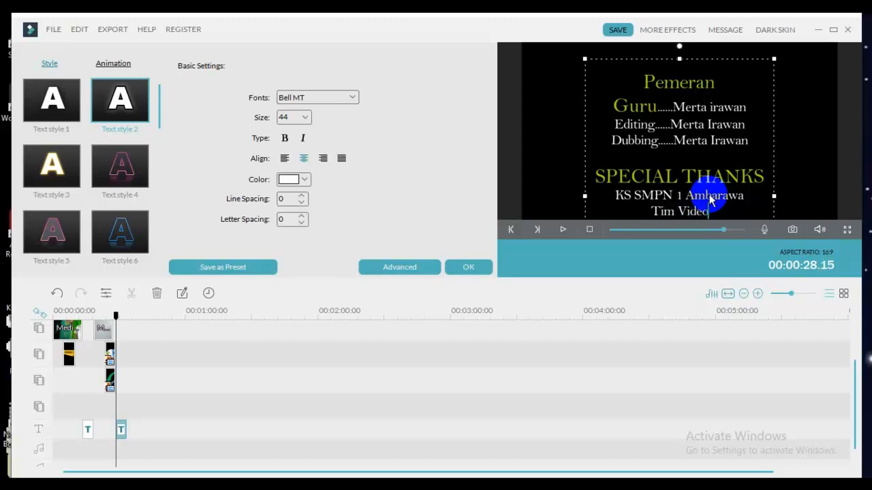
text( Pembe)
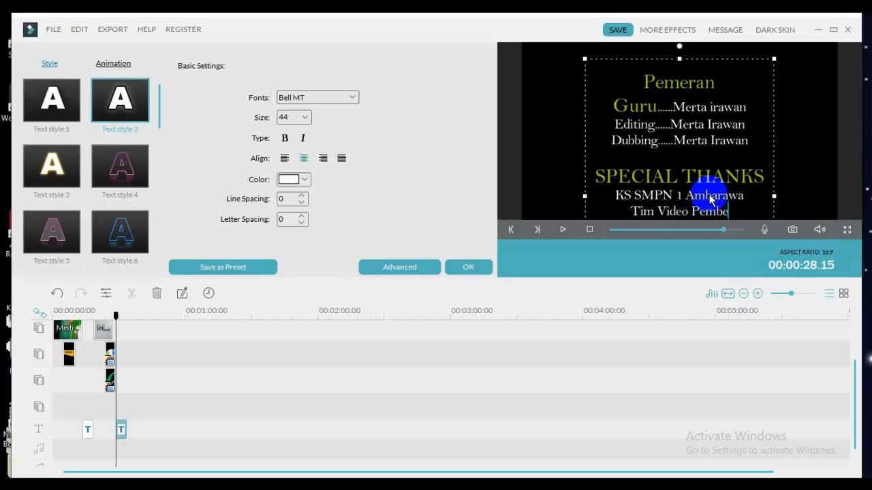
text(lajara)
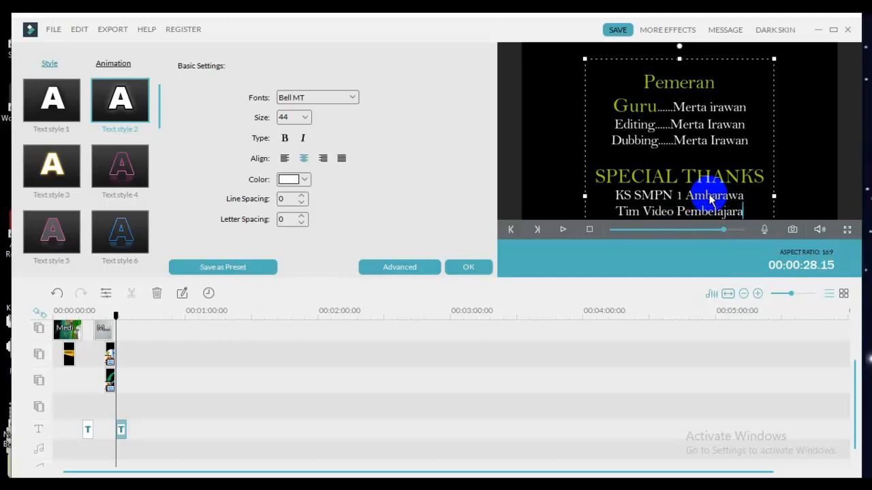
text(n)
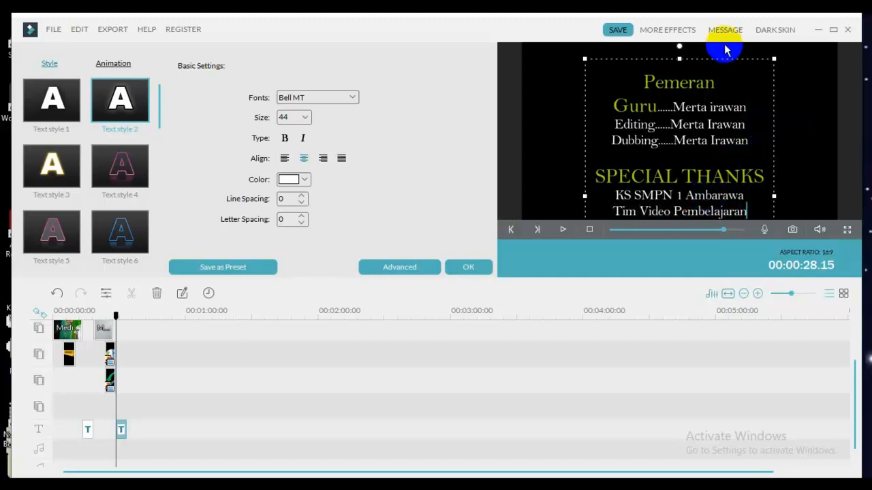
drag(723, 60, 720, 48)
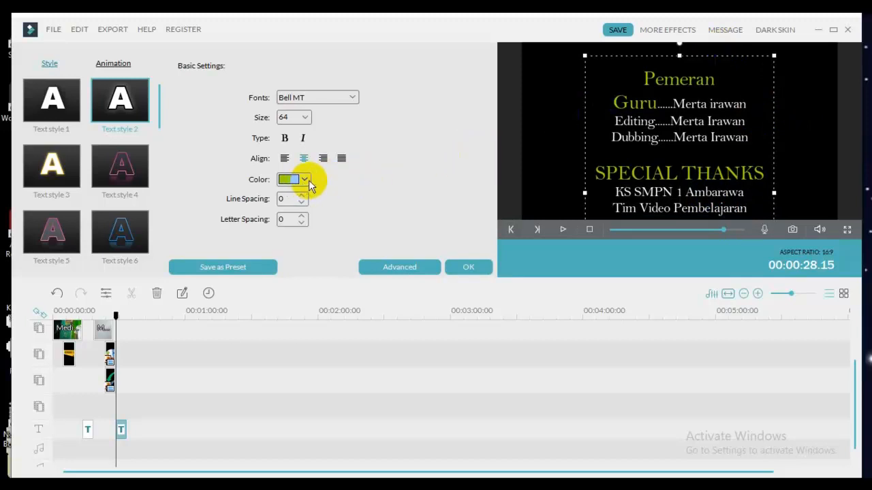
Retype the large green "Guru" label in the size 44 white style of the other credit lines.
double_click(654, 109)
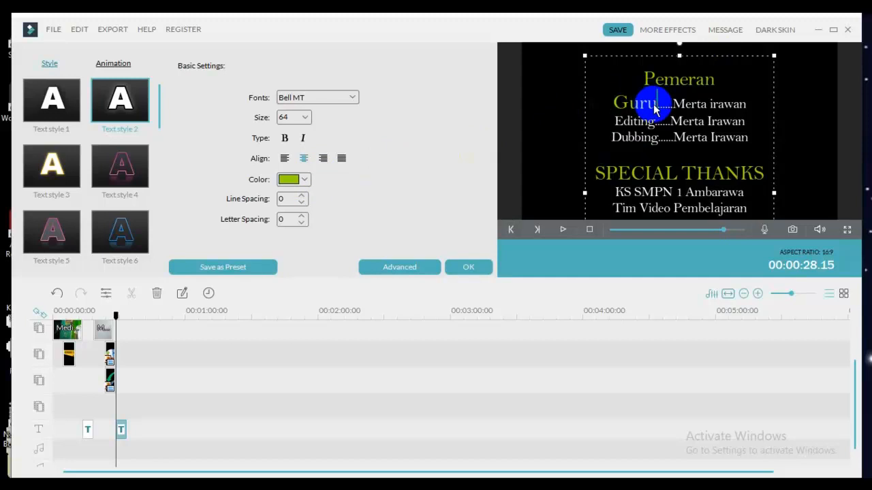
key(BackSpace)
key(BackSpace)
key(BackSpace)
key(BackSpace)
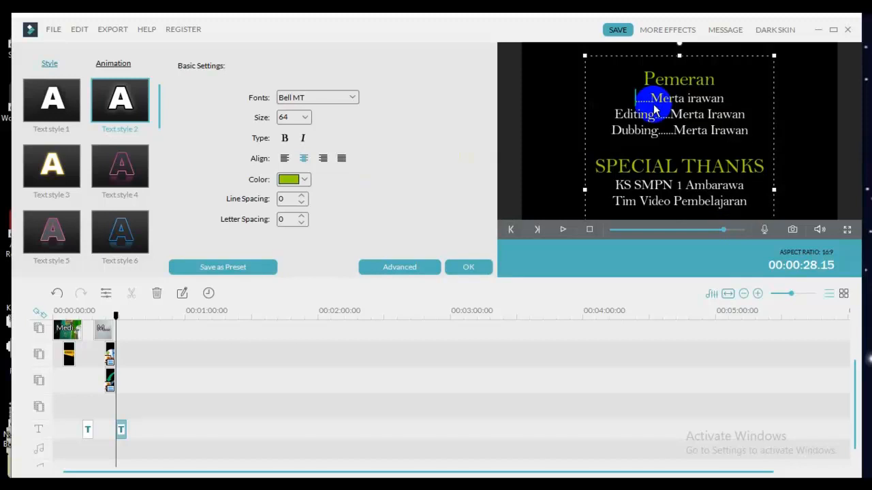
text(G)
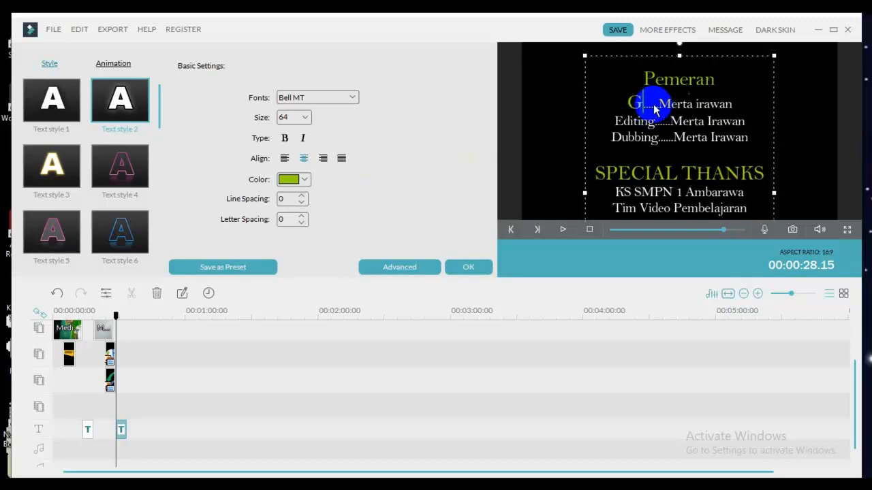
key(BackSpace)
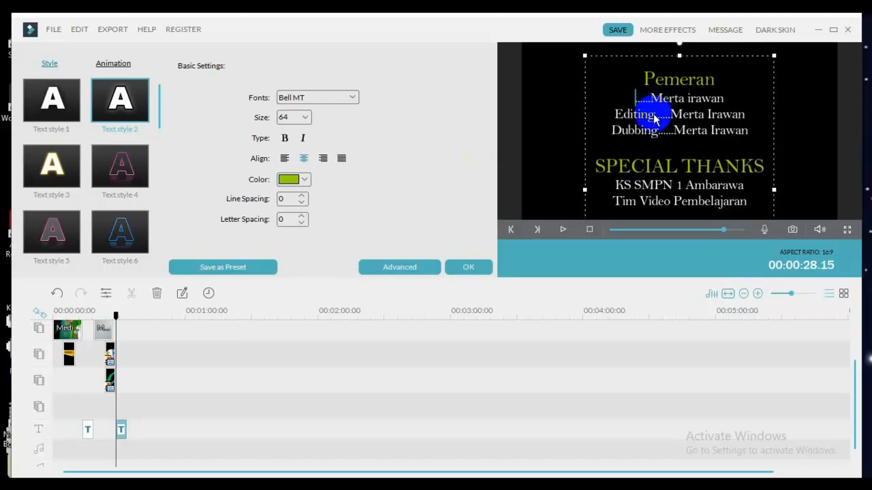
mouse_move(654, 119)
mouse_down()
mouse_move(637, 107)
mouse_move(649, 120)
mouse_up()
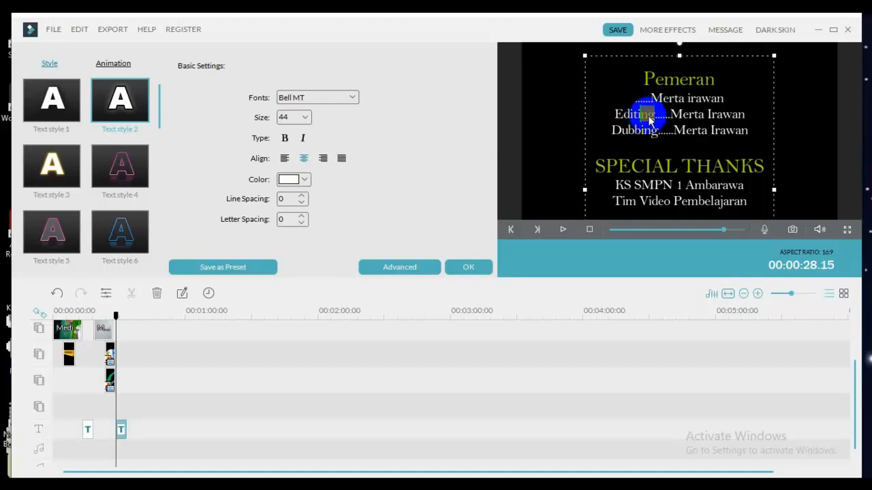
click(634, 100)
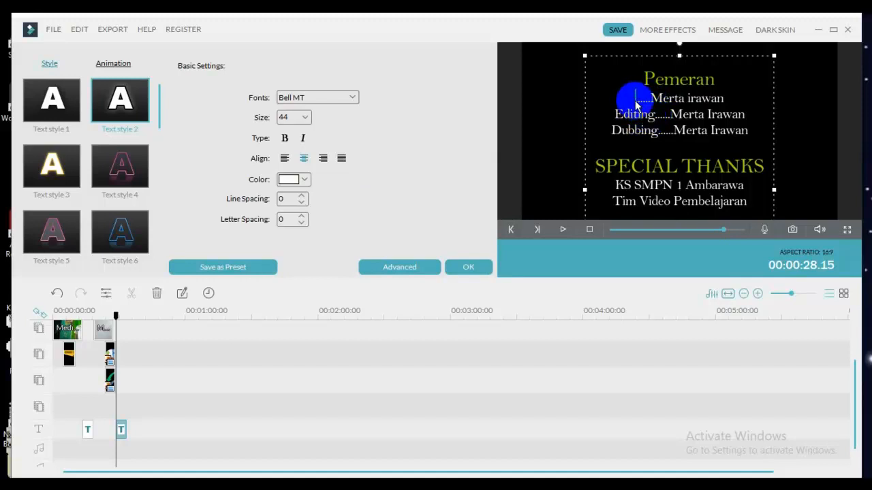
text(Guru)
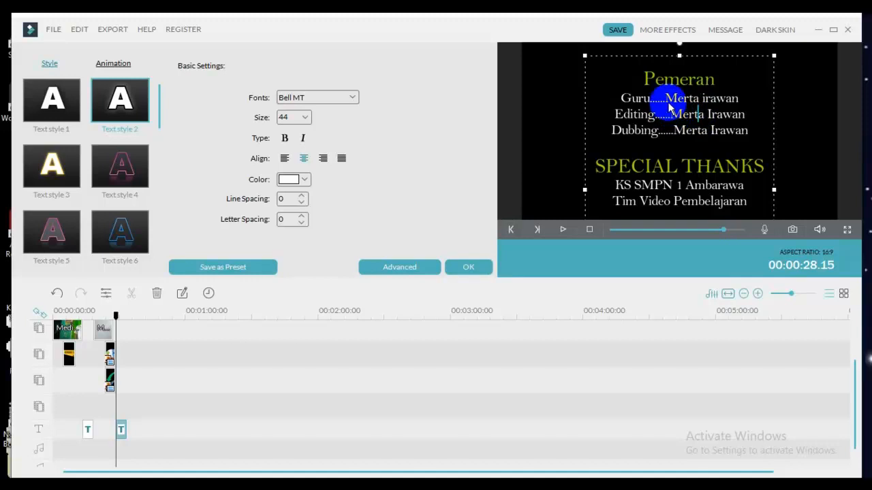
Colour the "Pemeran" heading yellow and apply bold to it.
click(642, 81)
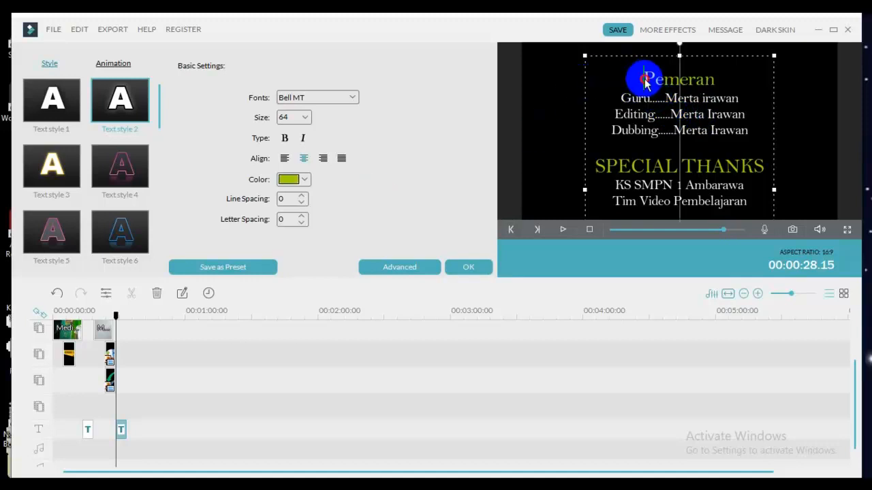
drag(642, 80, 735, 80)
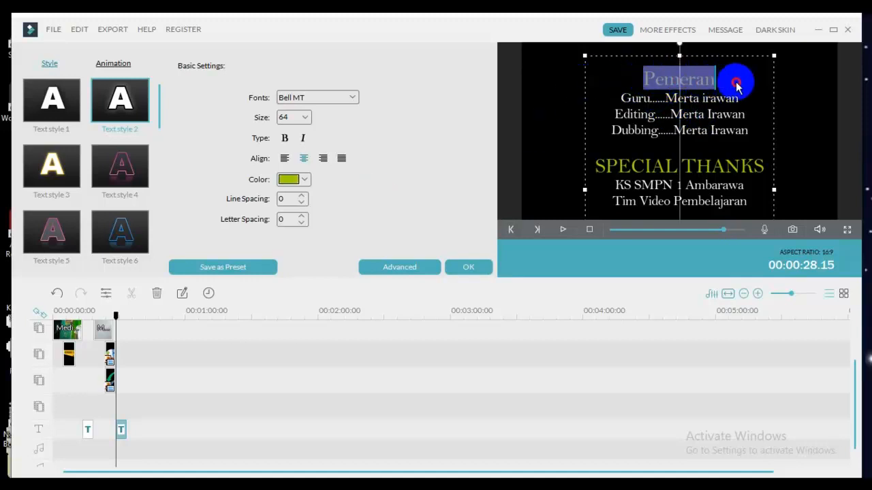
click(303, 181)
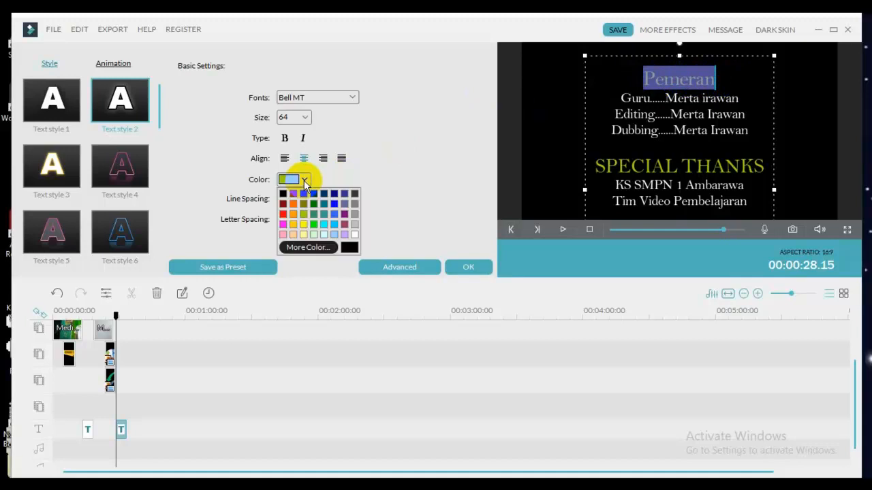
click(302, 226)
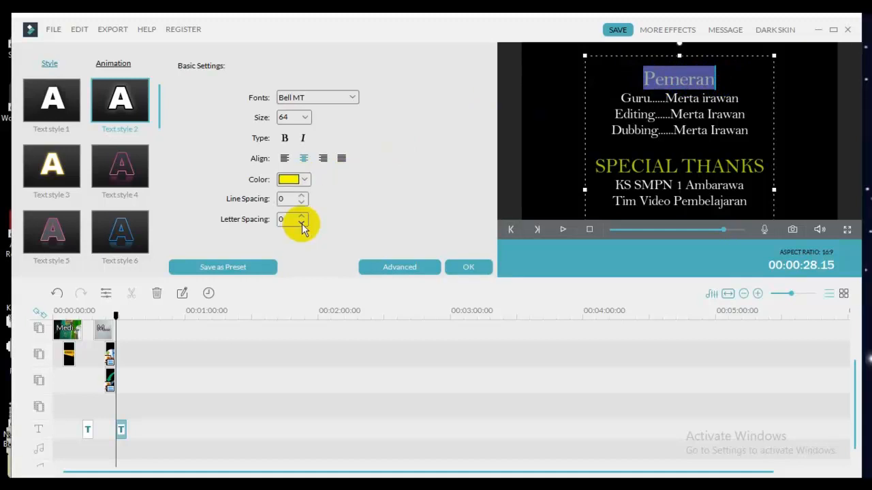
click(286, 139)
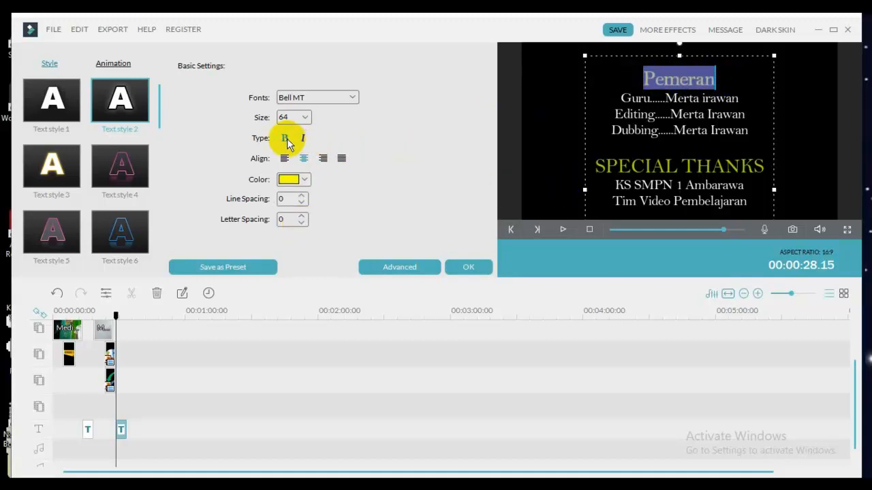
Set the font of the selected "Pemeran" heading to Bodoni MT Black.
click(352, 100)
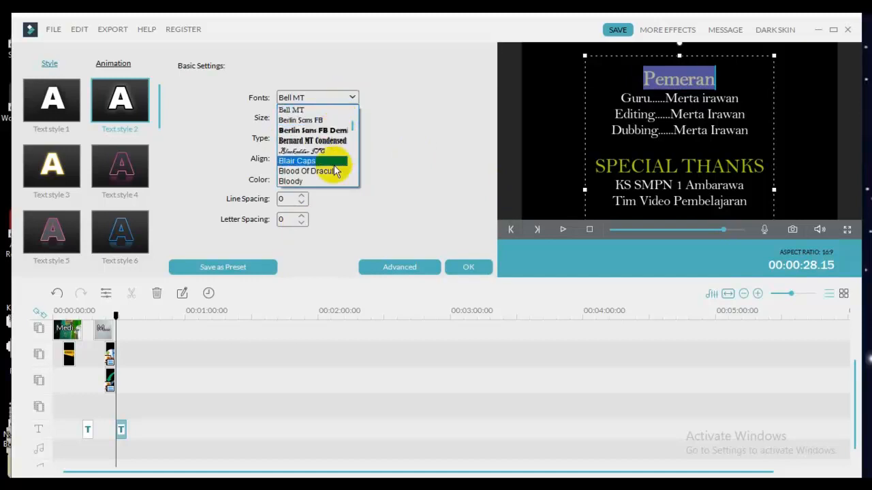
drag(352, 123, 352, 95)
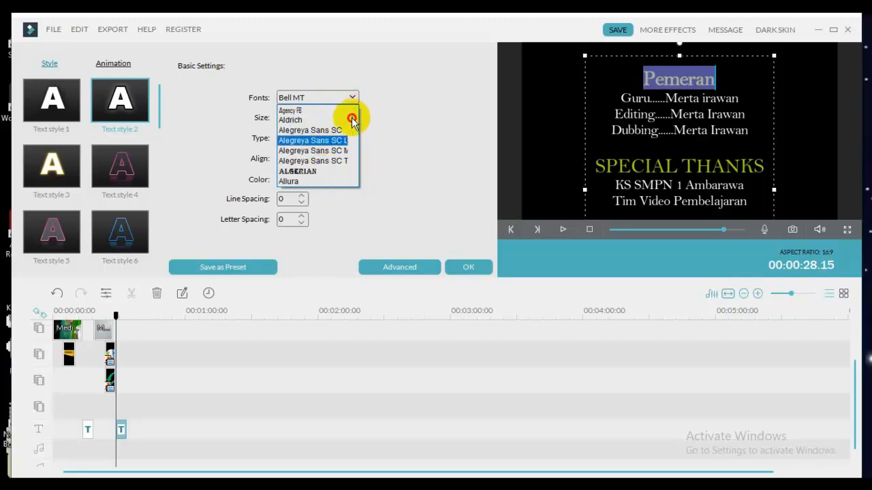
mouse_move(353, 121)
mouse_down()
mouse_move(352, 109)
mouse_move(353, 129)
mouse_up()
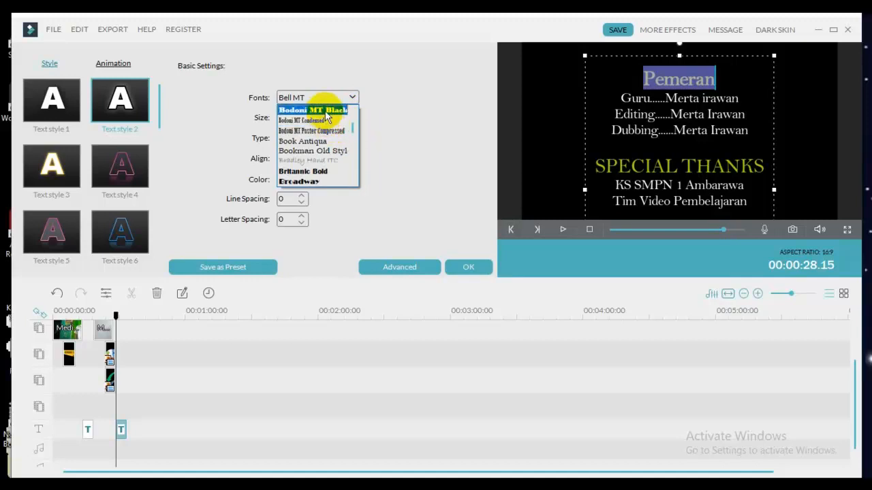
click(325, 110)
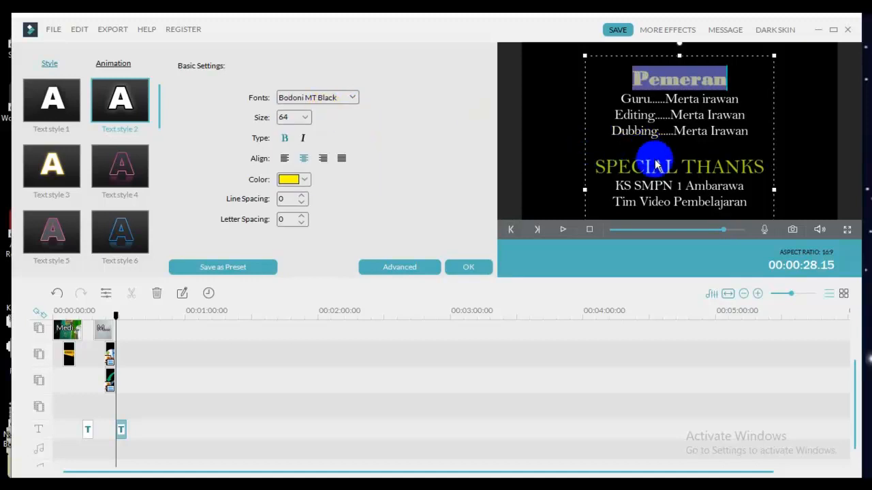
Colour the "SPECIAL THANKS" heading yellow and apply bold to it.
drag(662, 168, 788, 163)
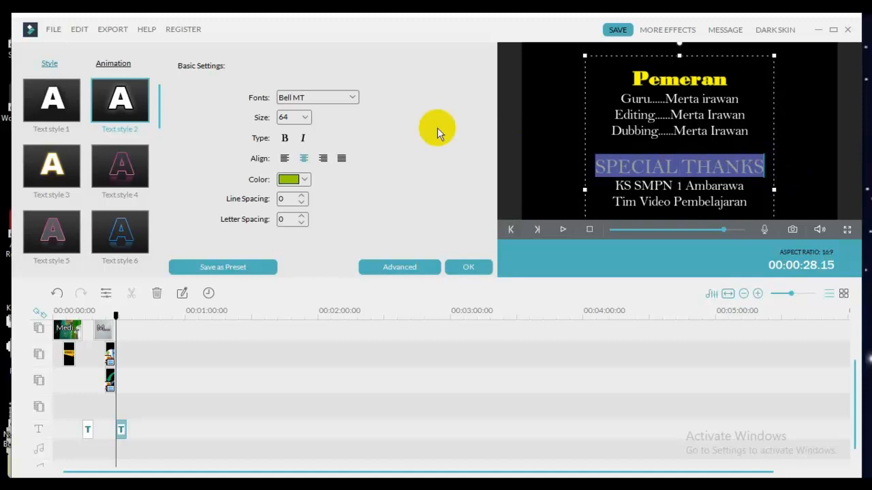
click(305, 178)
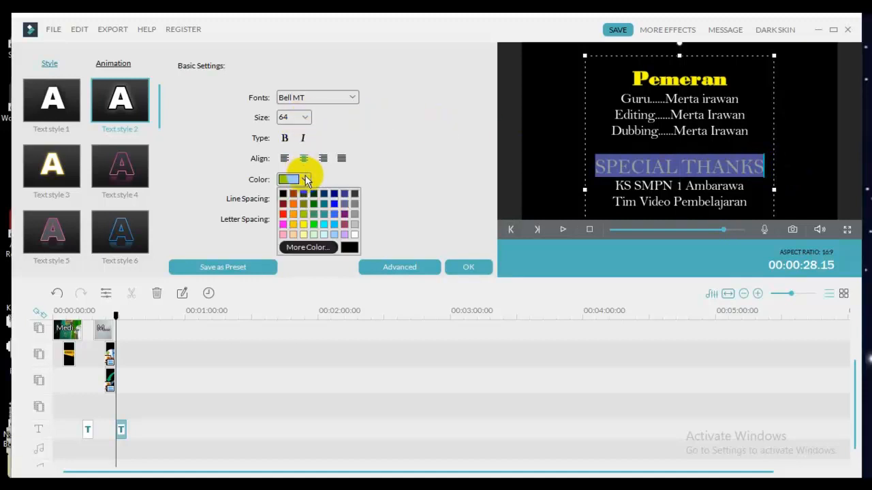
click(303, 225)
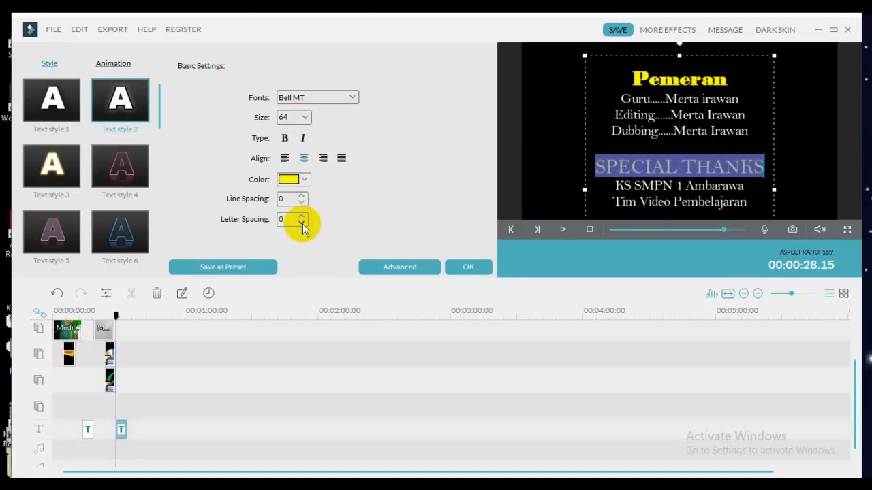
click(286, 140)
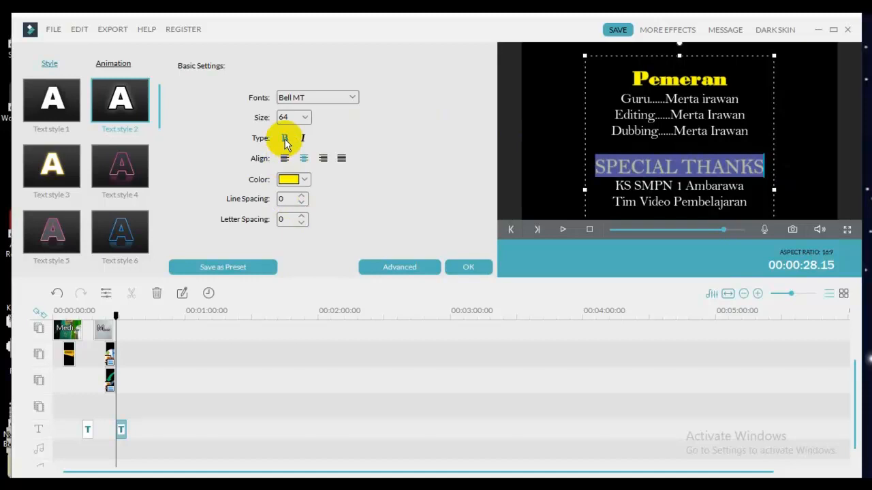
click(795, 106)
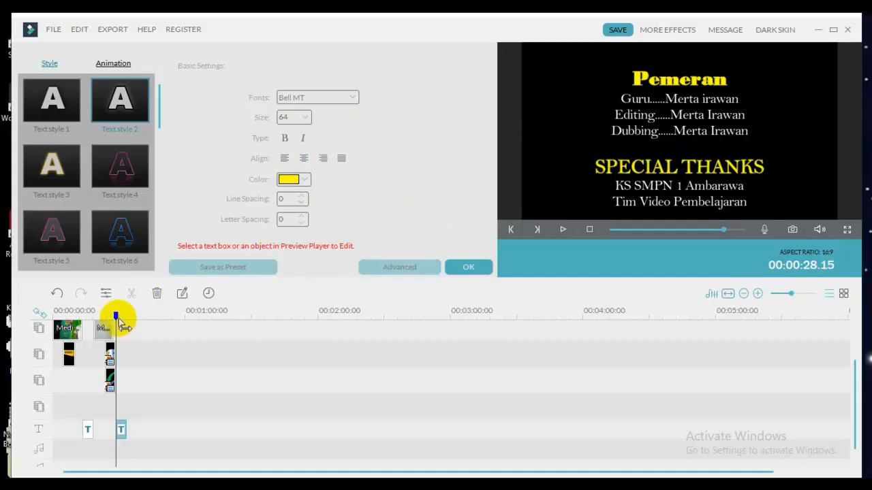
Finish editing the credit title and play the whole project full screen from the beginning.
drag(115, 316, 39, 308)
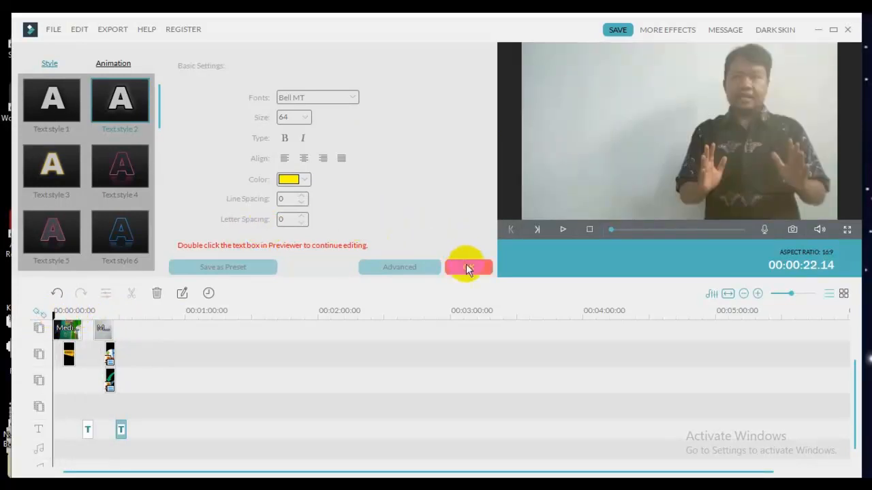
click(469, 268)
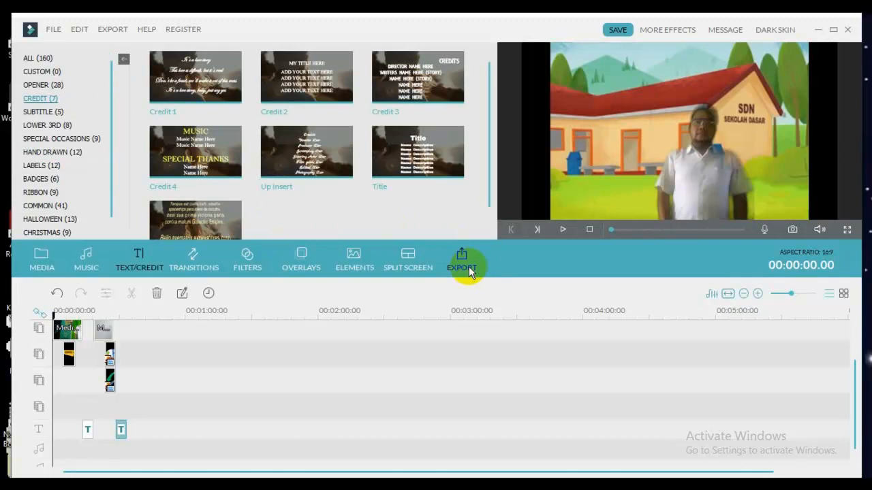
click(562, 230)
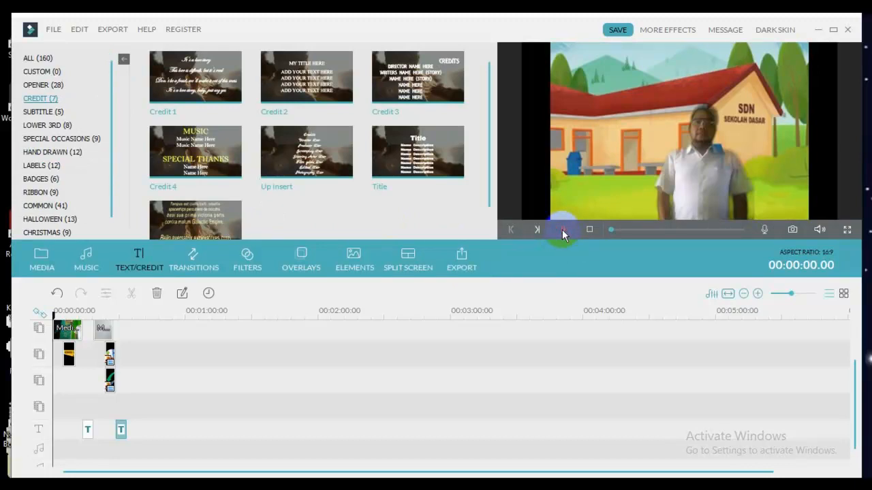
click(848, 231)
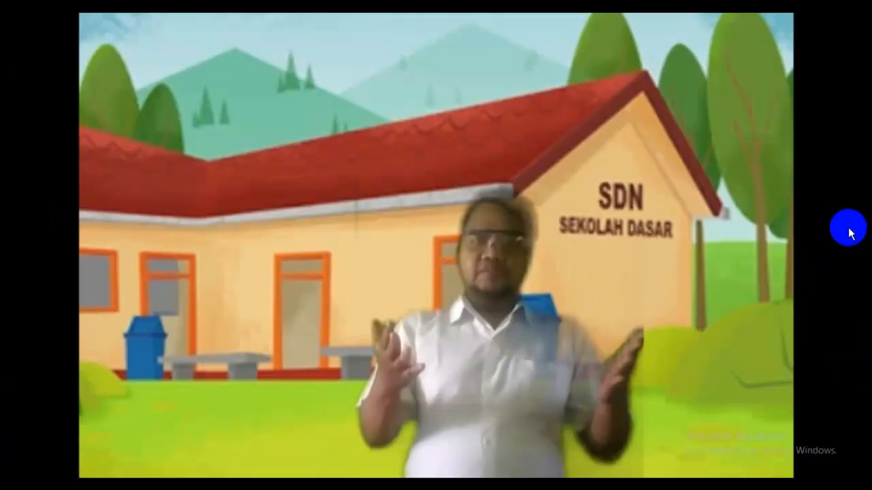
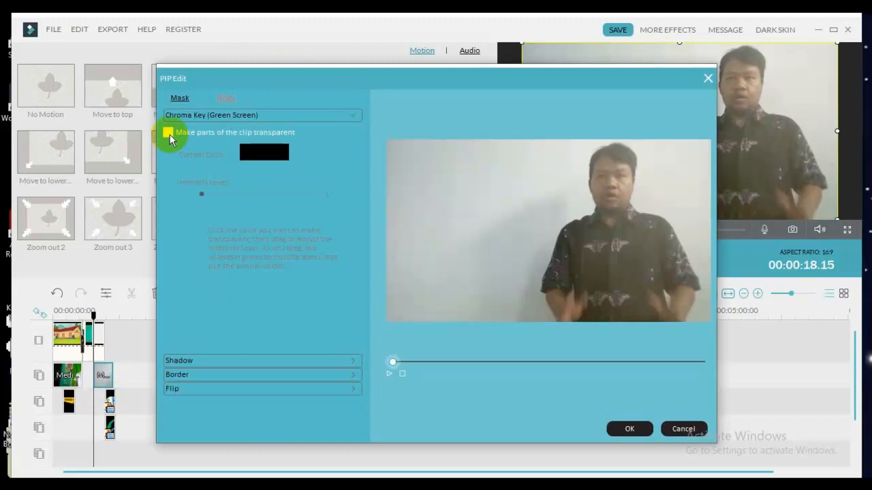
Apply Chroma Key to the second presenter overlay, sampling the pale wall behind the presenter and setting the intensity level to 54.
click(169, 134)
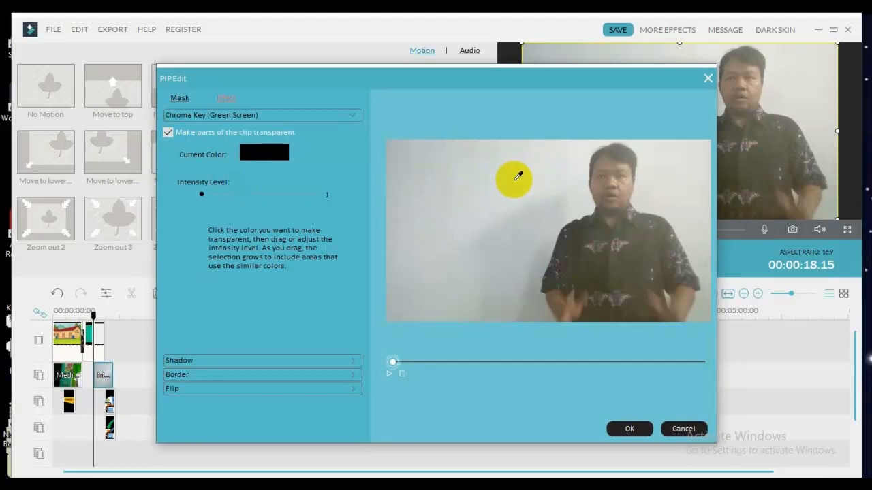
click(513, 177)
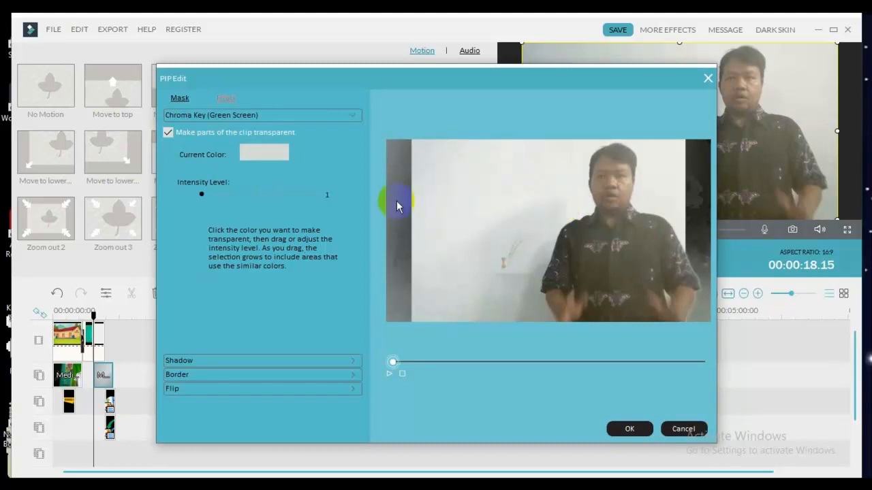
click(202, 195)
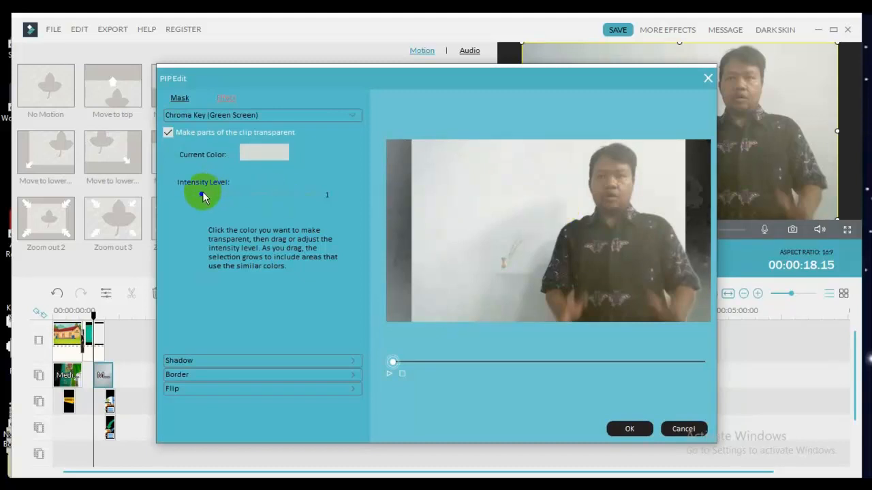
drag(201, 195, 265, 195)
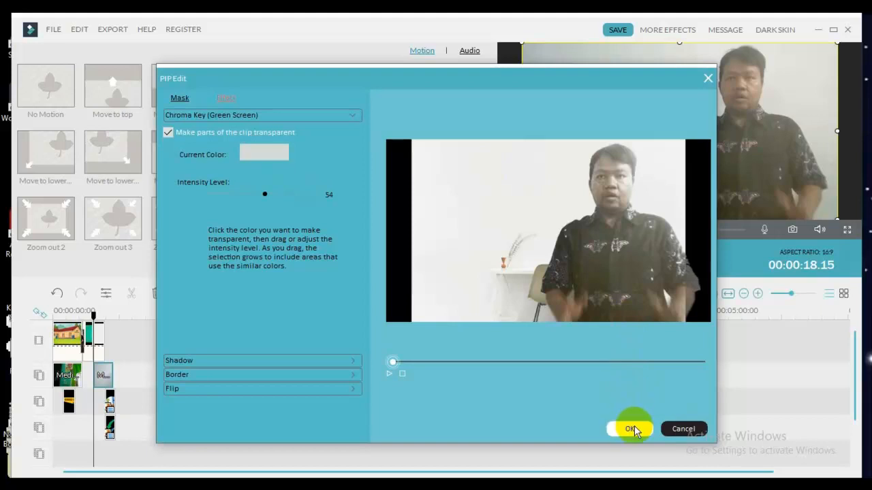
click(633, 428)
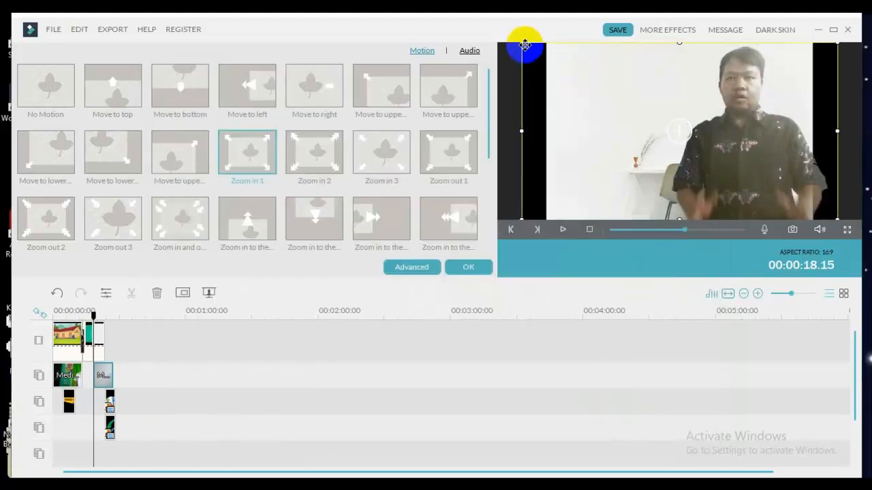
Shrink the keyed presenter overlay, shift it slightly left within the frame, and preview the section.
drag(523, 44, 573, 71)
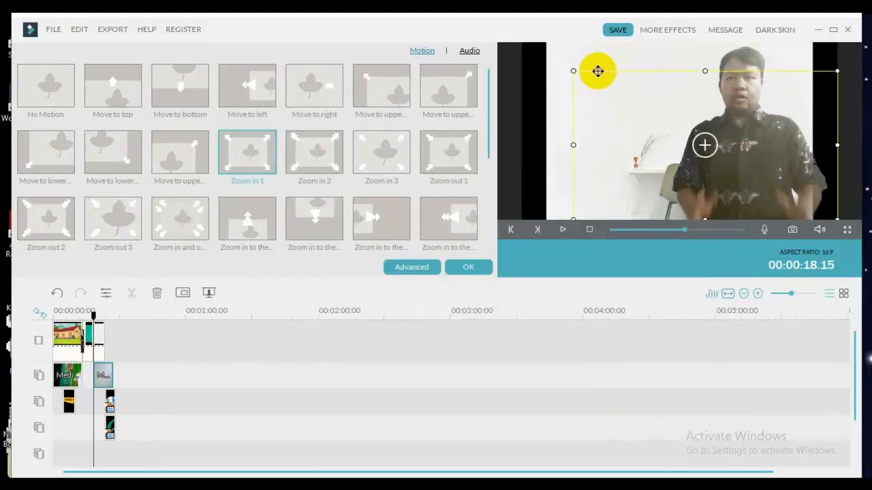
drag(765, 156, 751, 160)
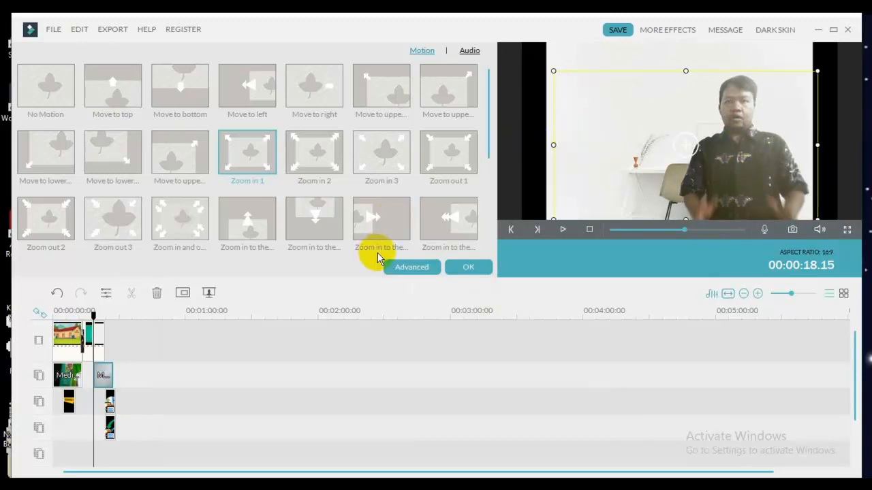
click(471, 268)
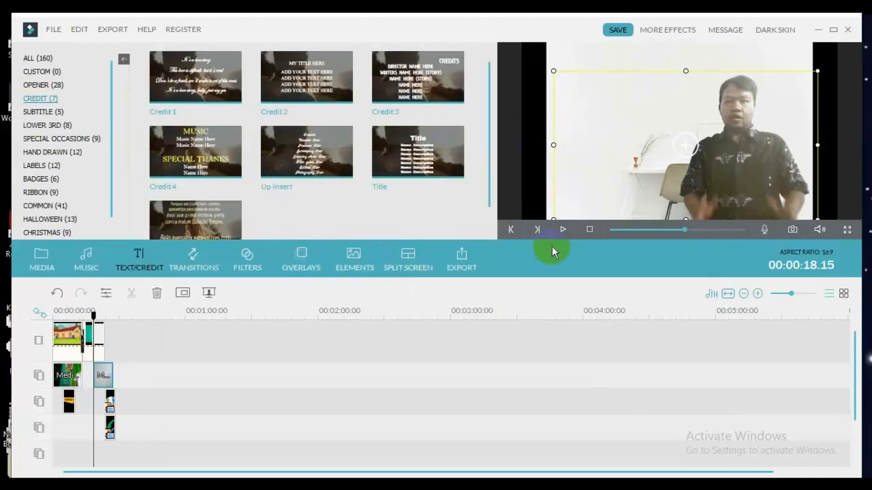
click(563, 232)
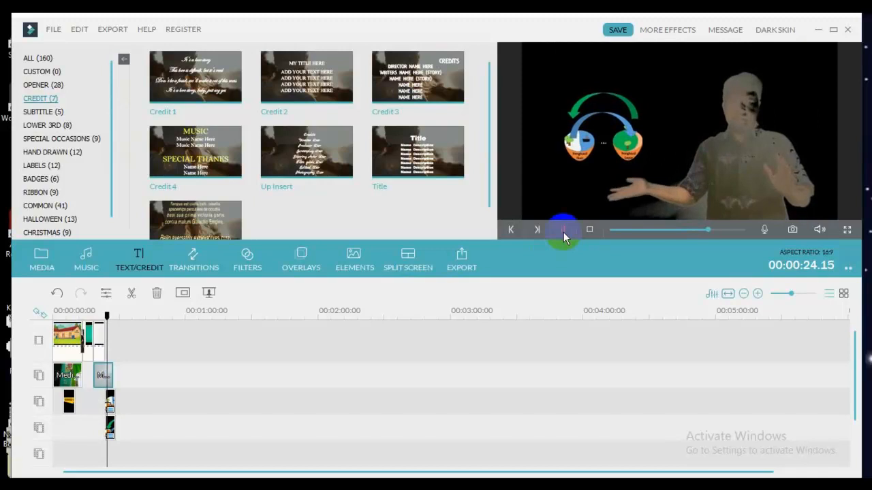
click(589, 229)
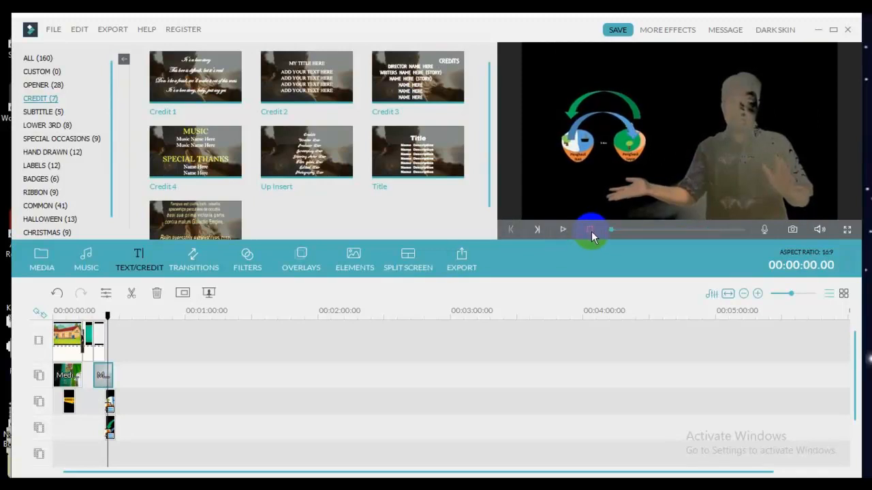
Extend the white room background image to the end of the presenter overlay at 00:00:27.15.
click(102, 340)
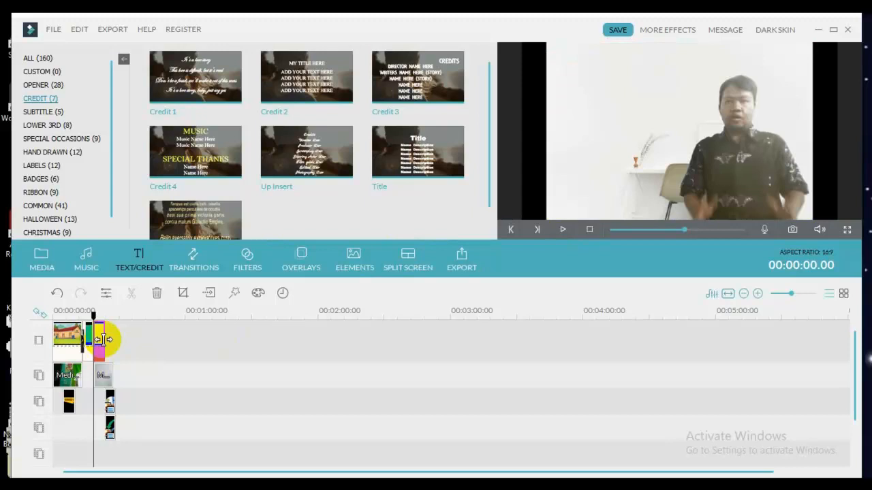
double_click(102, 340)
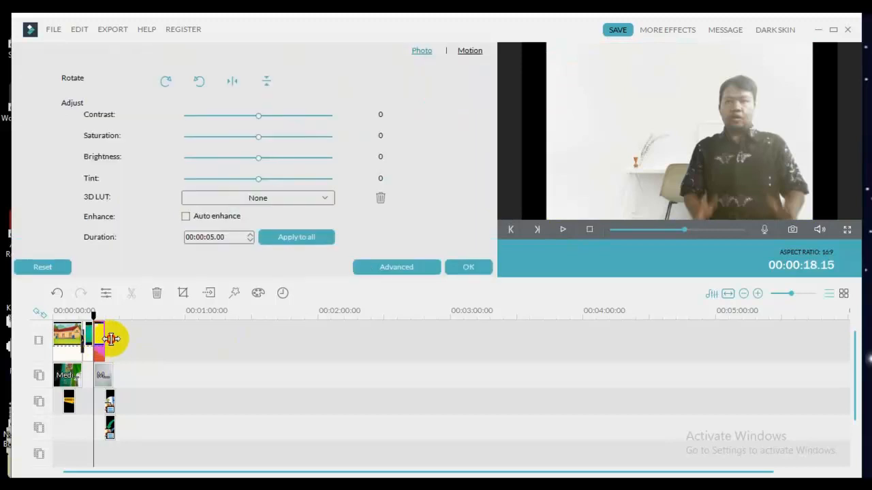
click(475, 266)
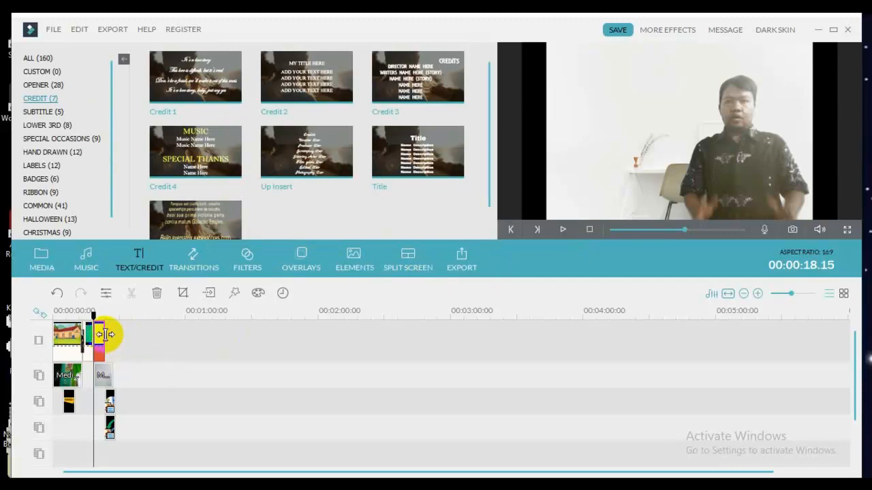
drag(104, 333, 113, 333)
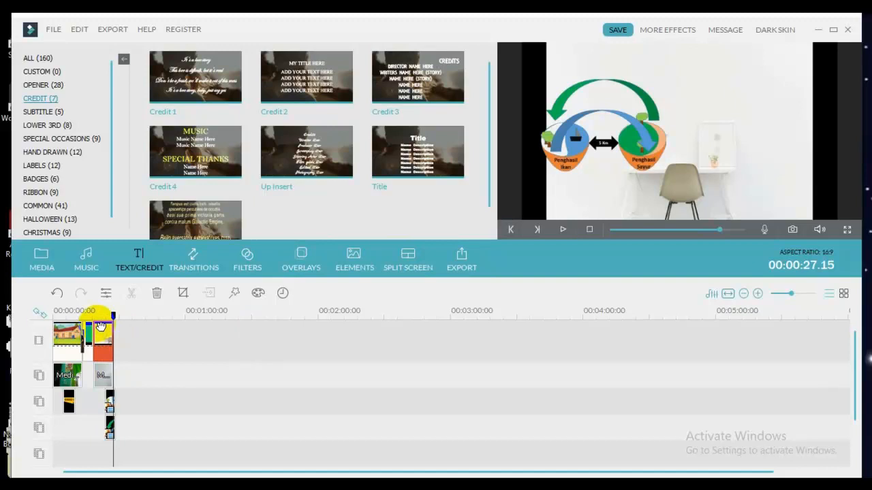
click(95, 317)
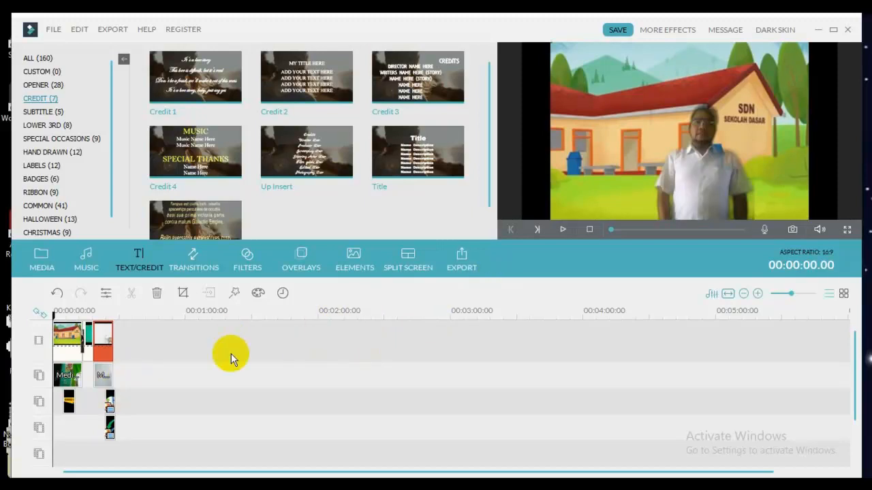
Extend the second presenter overlay and the white desk background image so that both end at 00:00:28.15.
click(110, 402)
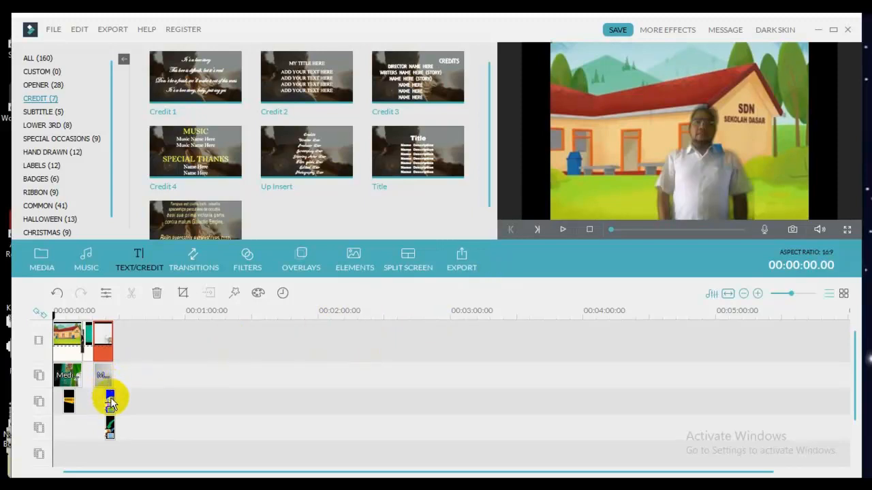
click(107, 375)
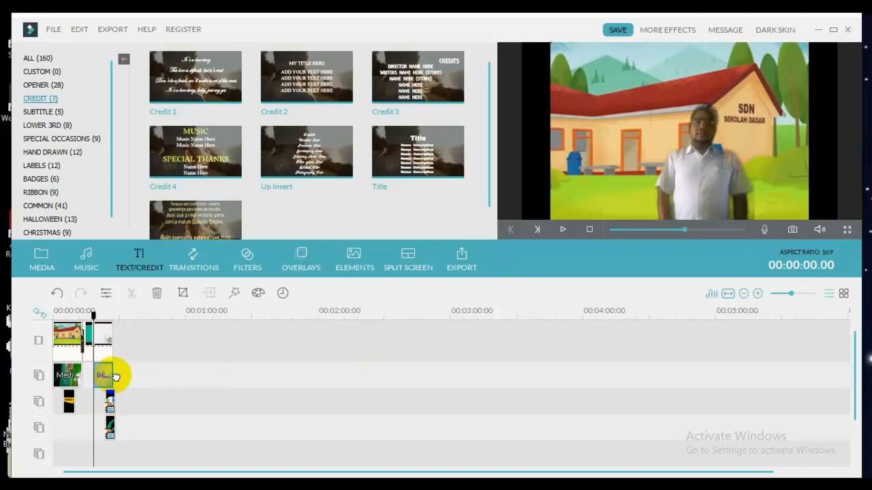
double_click(111, 376)
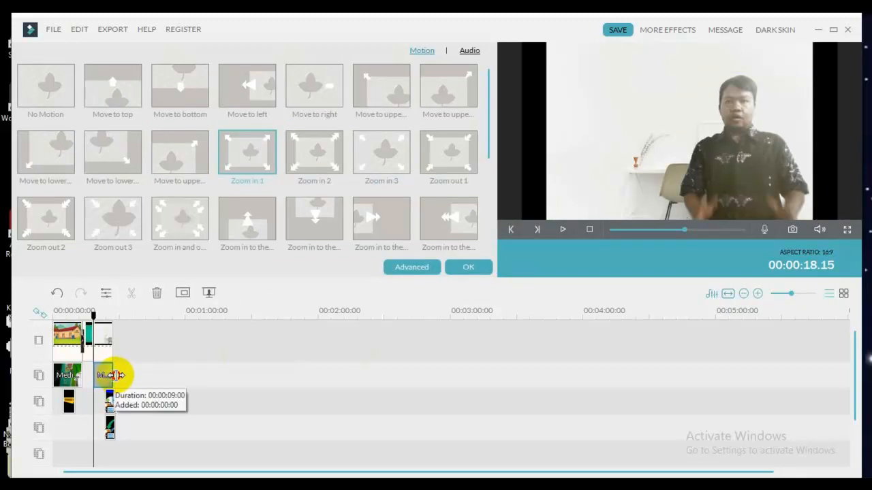
click(117, 375)
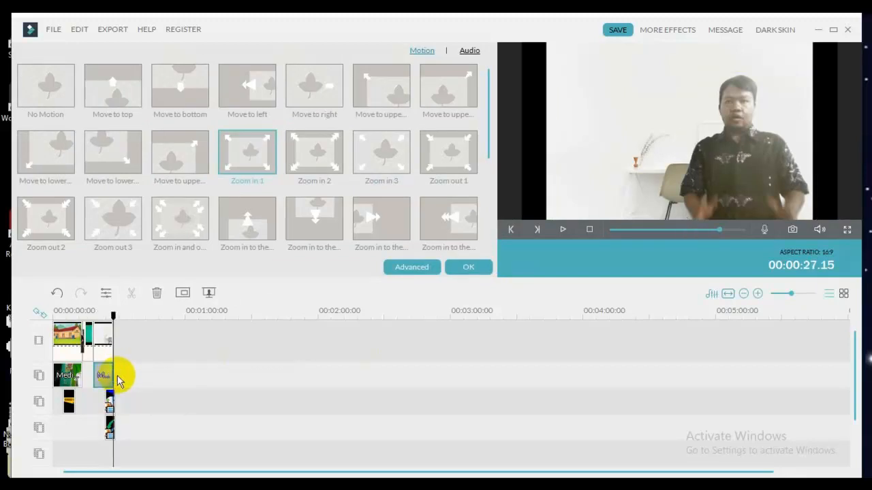
click(136, 344)
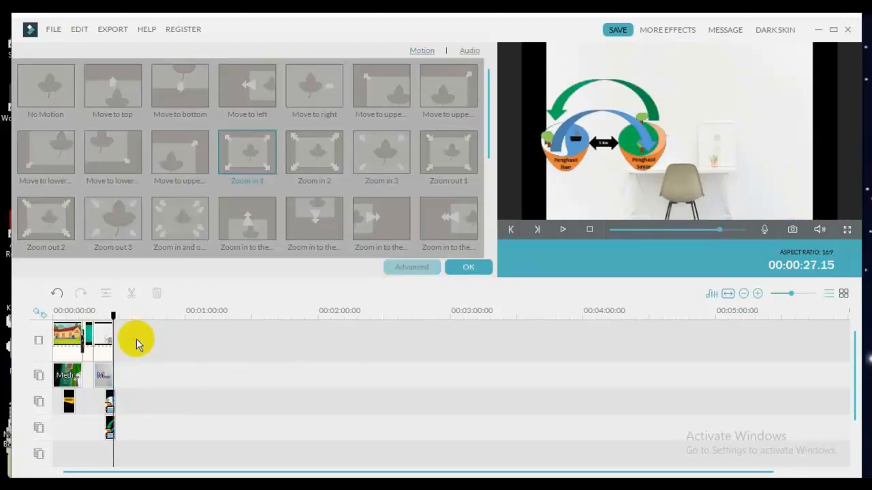
click(113, 377)
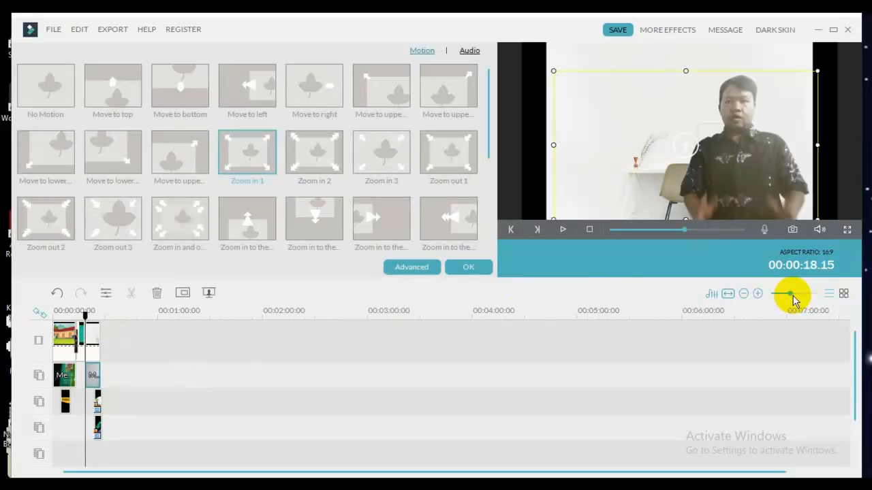
drag(787, 294, 798, 294)
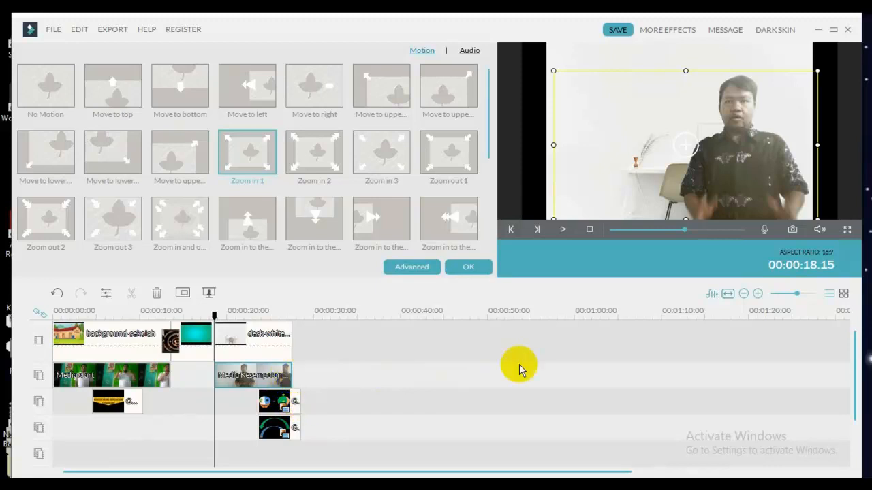
mouse_move(854, 367)
mouse_down()
mouse_move(856, 387)
mouse_move(855, 370)
mouse_up()
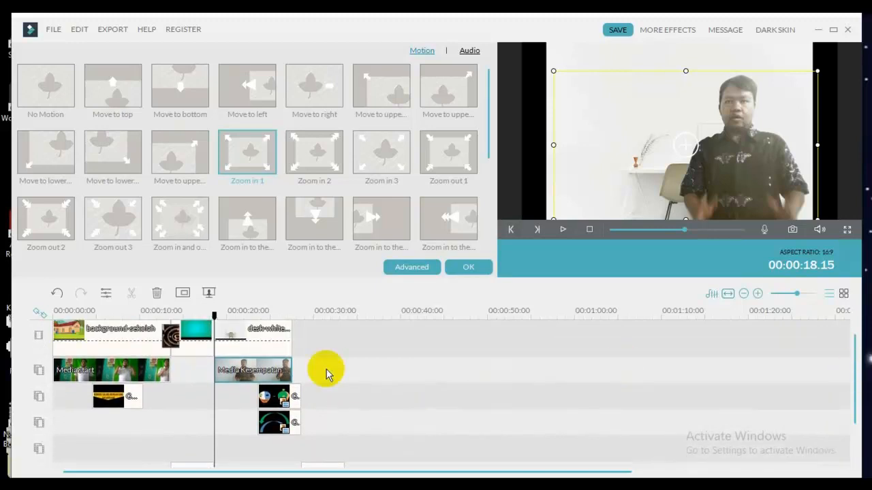
drag(291, 369, 289, 346)
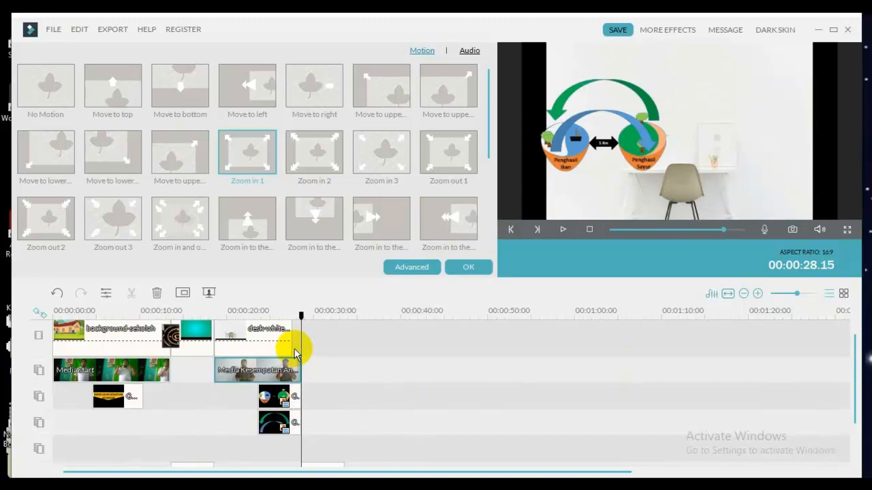
double_click(291, 344)
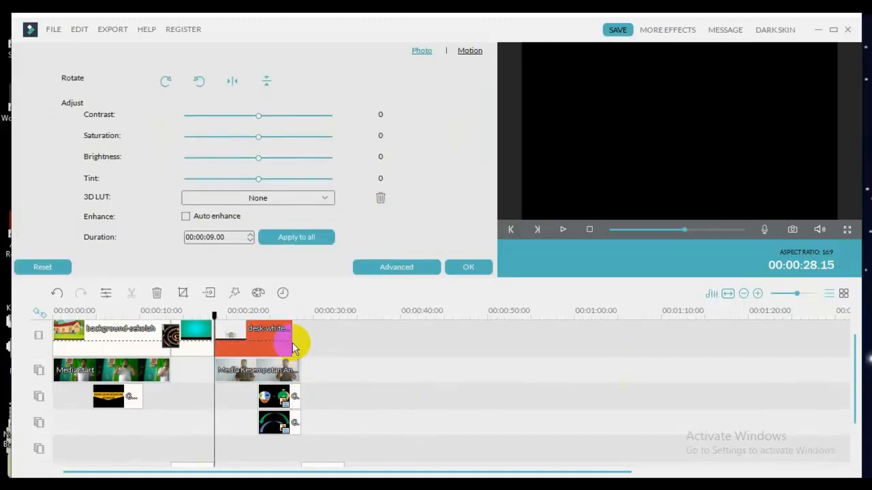
drag(289, 342, 301, 342)
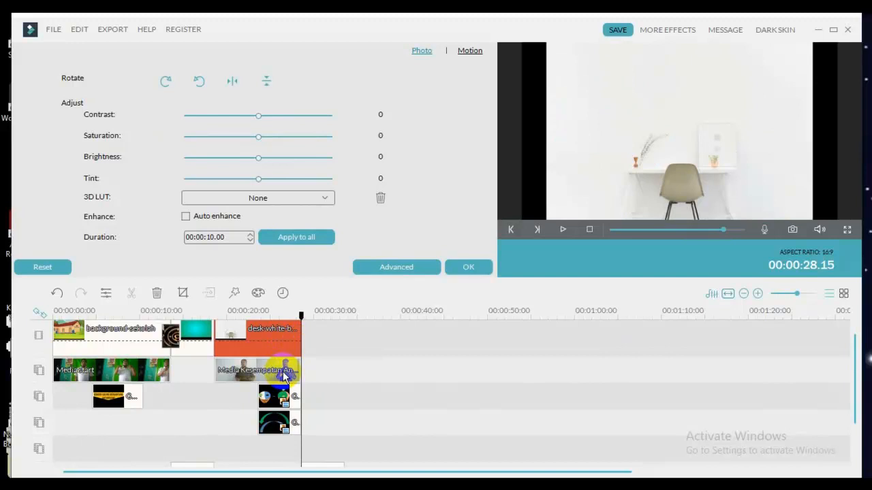
Raise the second presenter overlay's audio volume to 193 and confirm the change.
click(285, 373)
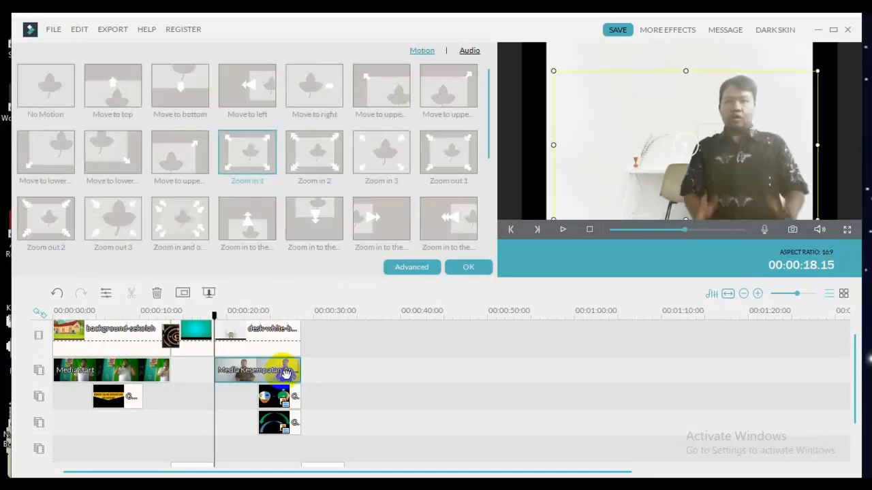
click(479, 53)
click(321, 83)
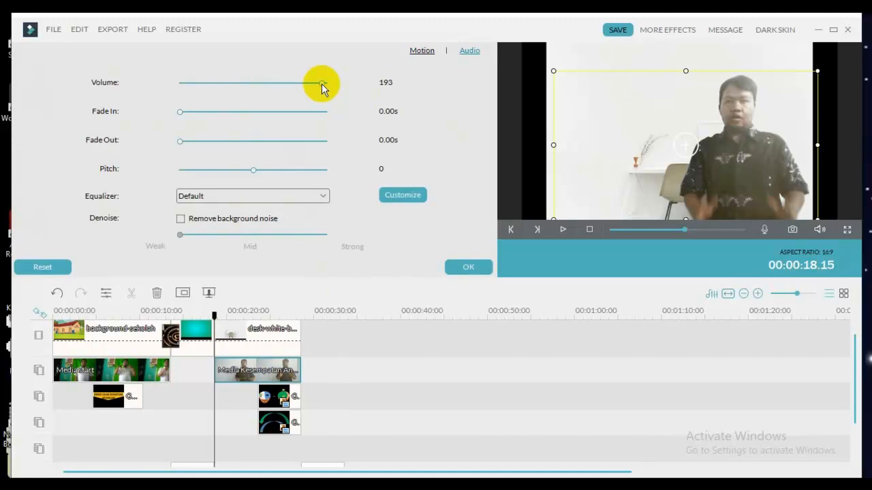
click(453, 267)
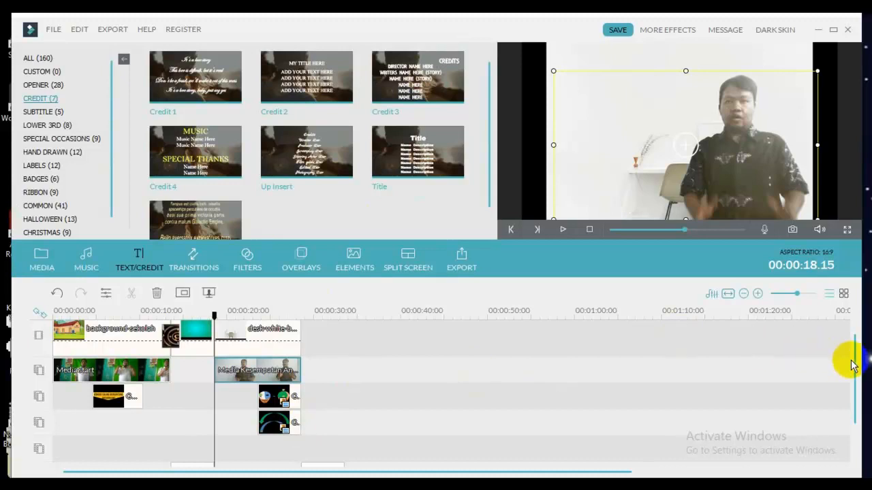
Check the Credit 4 title against the white desk background and shorten that background image to a duration of 00:00:09.03.
drag(857, 366, 851, 399)
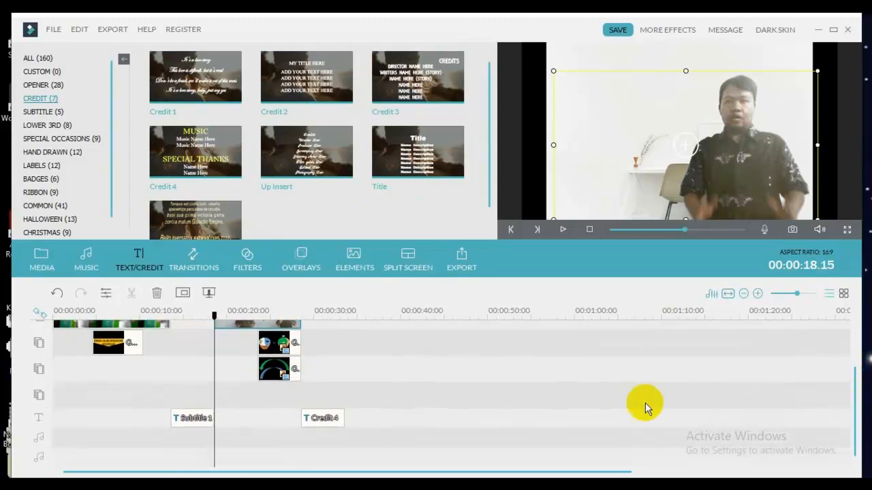
double_click(325, 418)
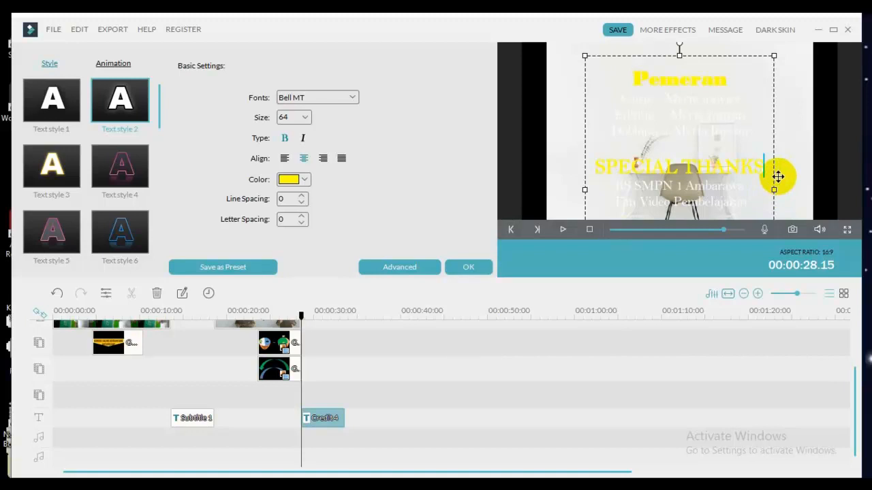
drag(855, 400, 856, 362)
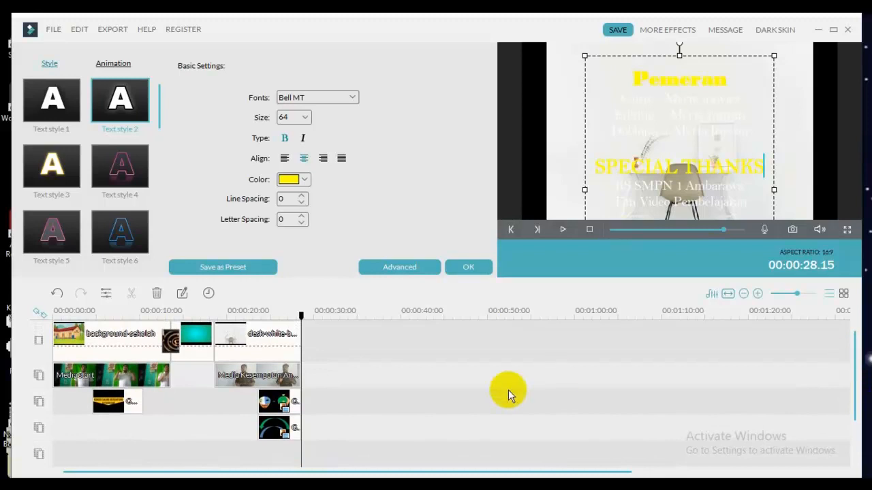
click(291, 343)
click(291, 343)
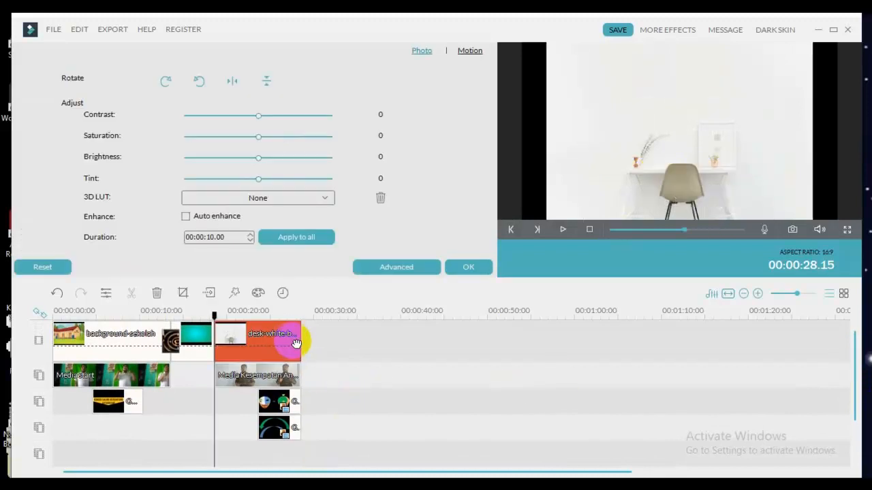
drag(297, 342, 293, 344)
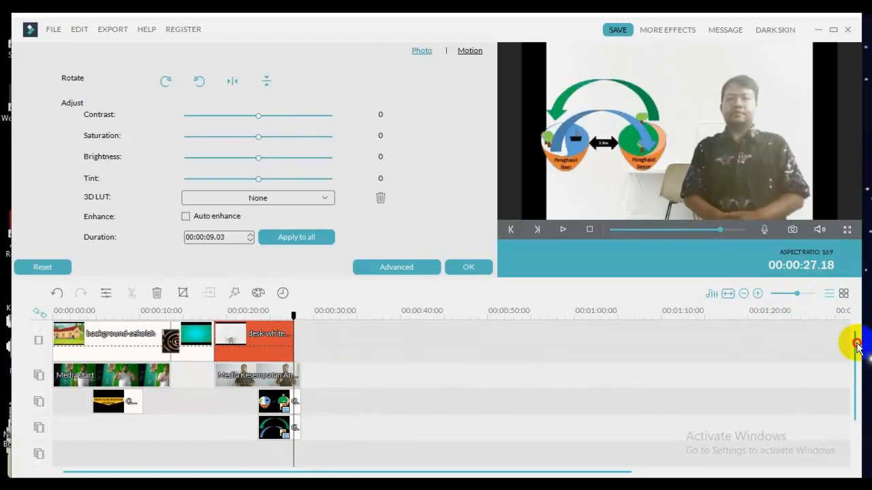
Shorten the second presenter overlay so it ends with the background image at 00:00:27.18.
drag(857, 346, 851, 362)
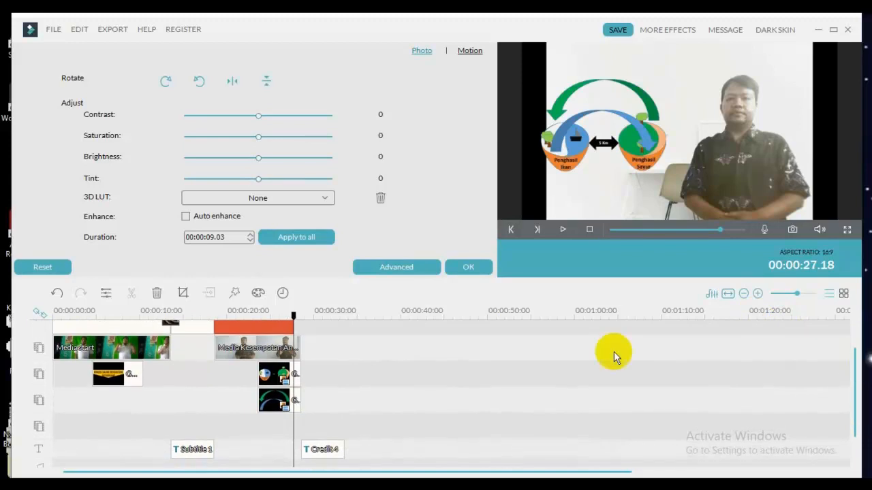
click(297, 347)
drag(300, 347, 297, 347)
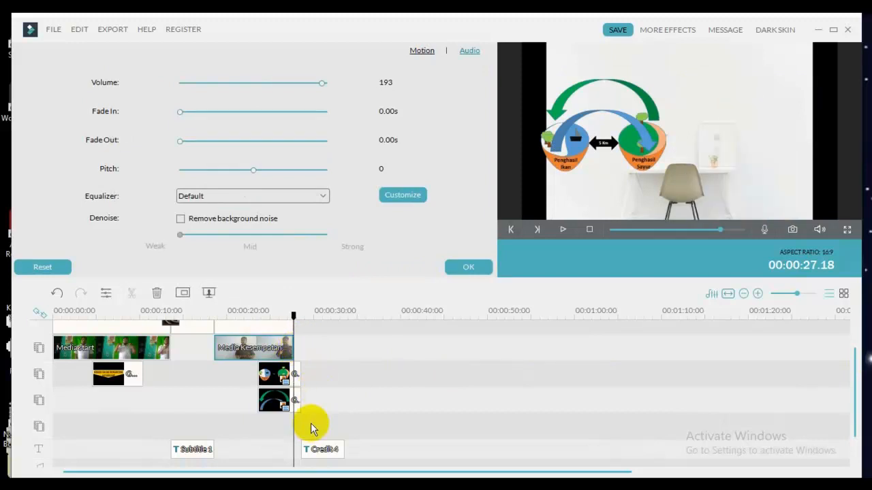
Open the Credit 4 title for editing and move its text block up in the frame to reach the lower lines.
double_click(313, 450)
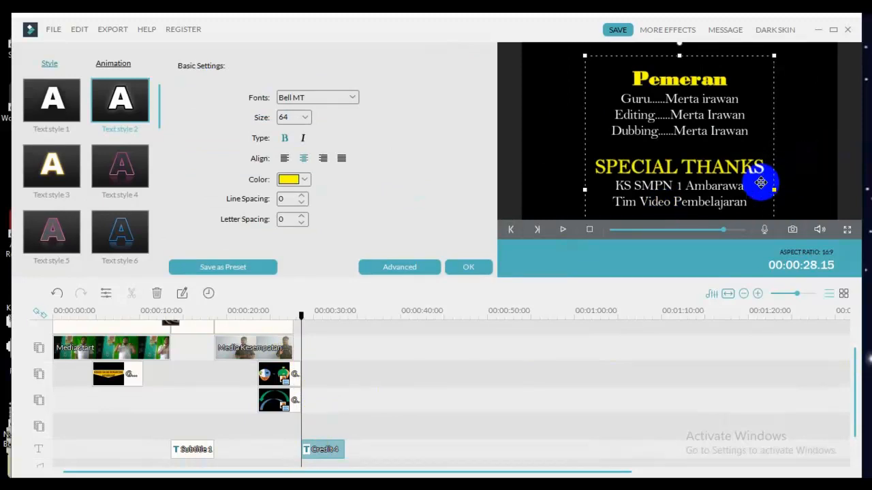
drag(720, 182, 711, 156)
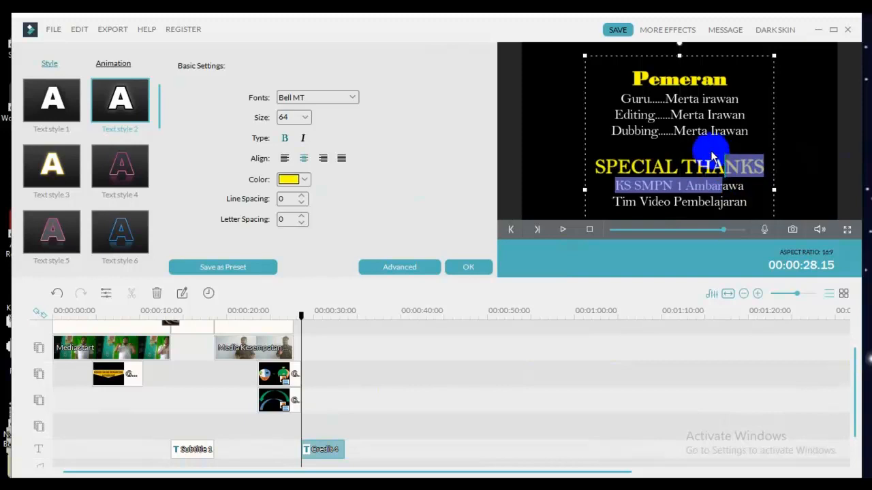
drag(584, 89, 585, 43)
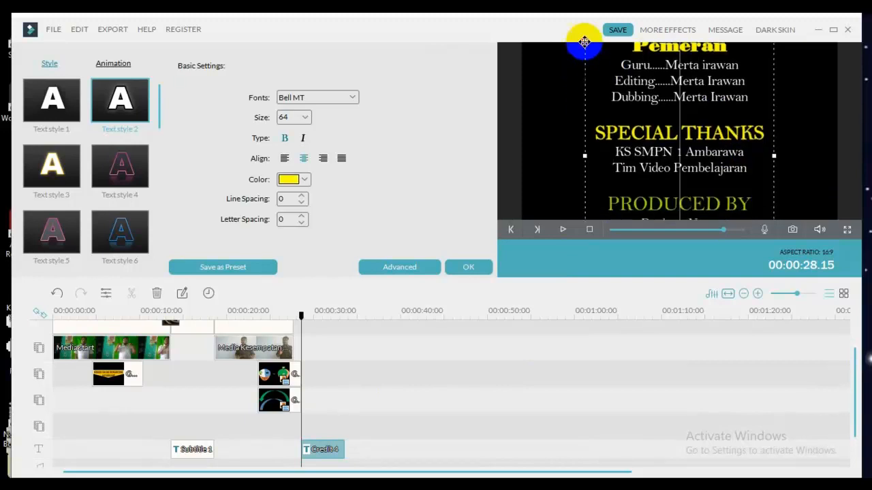
Delete the PRODUCED BY heading and the Producer Name line below it, along with their empty lines, from the credit text.
click(750, 207)
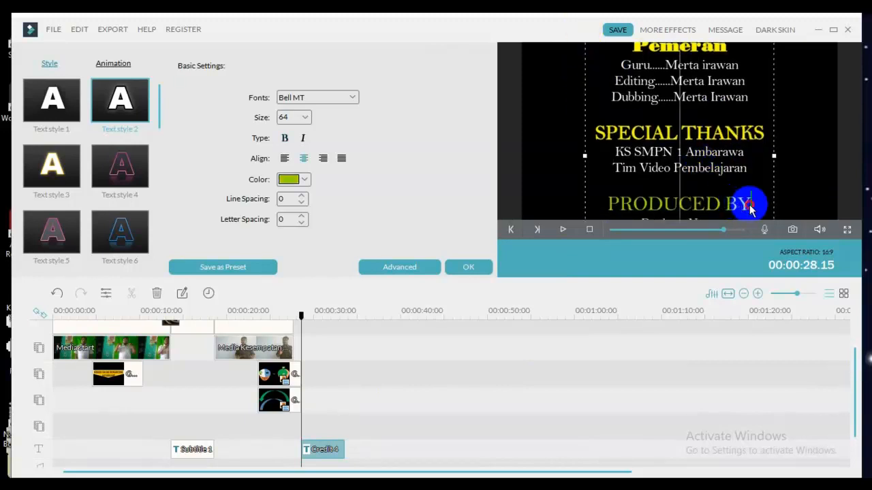
key(BackSpace)
key(BackSpace)
key(BackSpace)
key(BackSpace)
key(BackSpace)
key(BackSpace)
key(BackSpace)
key(BackSpace)
key(BackSpace)
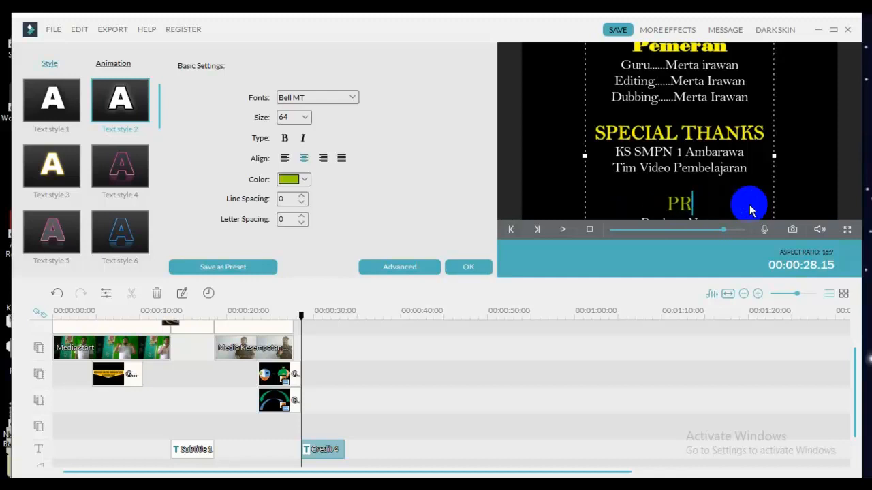
key(BackSpace)
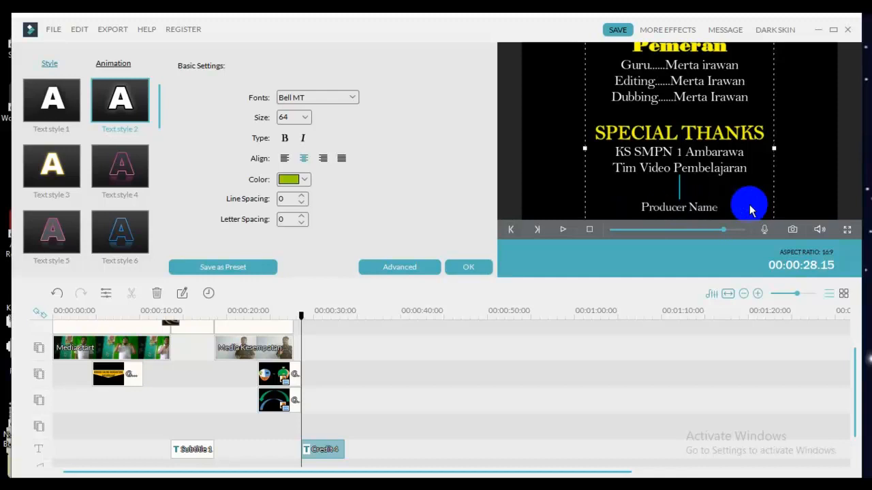
key(BackSpace)
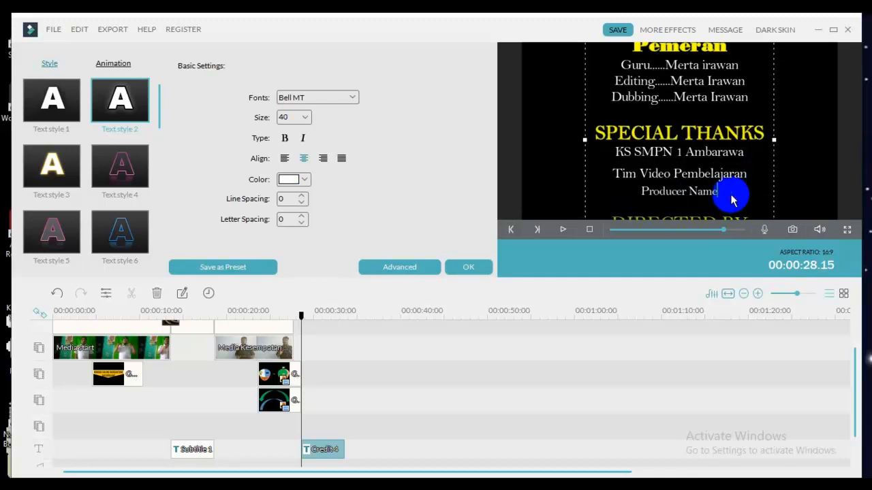
key(BackSpace)
key(BackSpace)
key(BackSpace)
key(BackSpace)
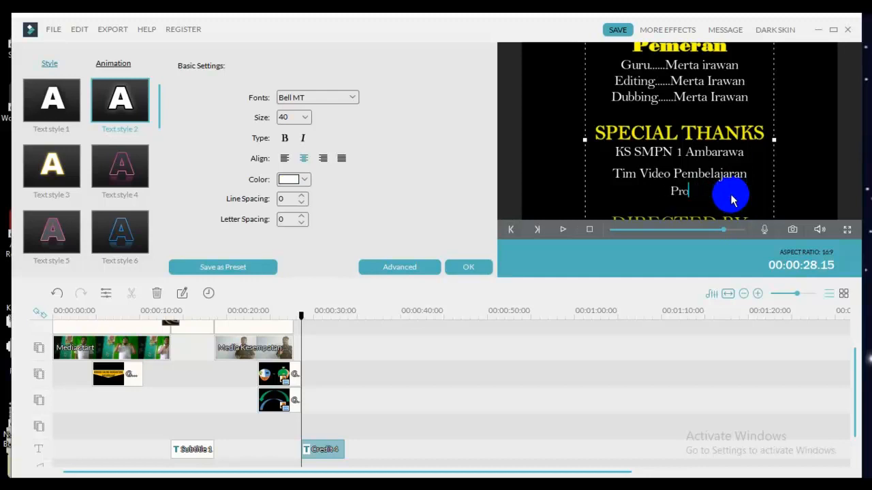
key(BackSpace)
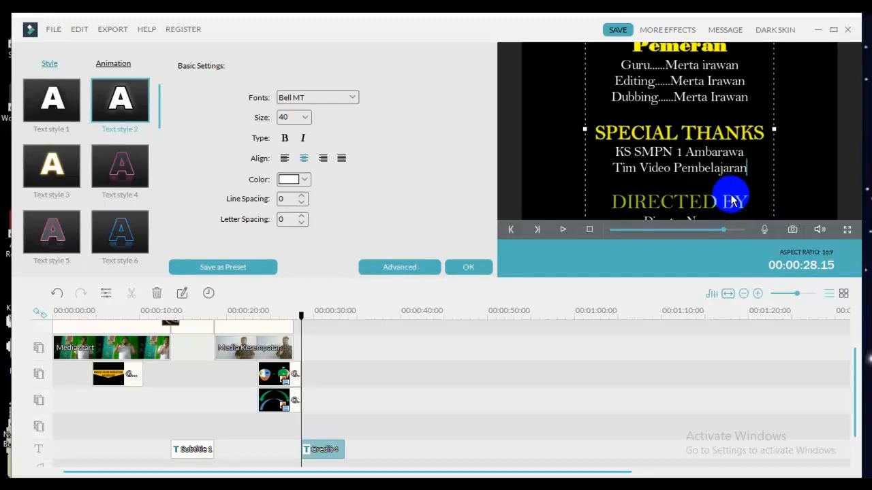
Delete the DIRECTED BY heading and the Director Name line so the credit text ends with Tim Video Pembelajaran.
click(749, 200)
key(BackSpace)
key(BackSpace)
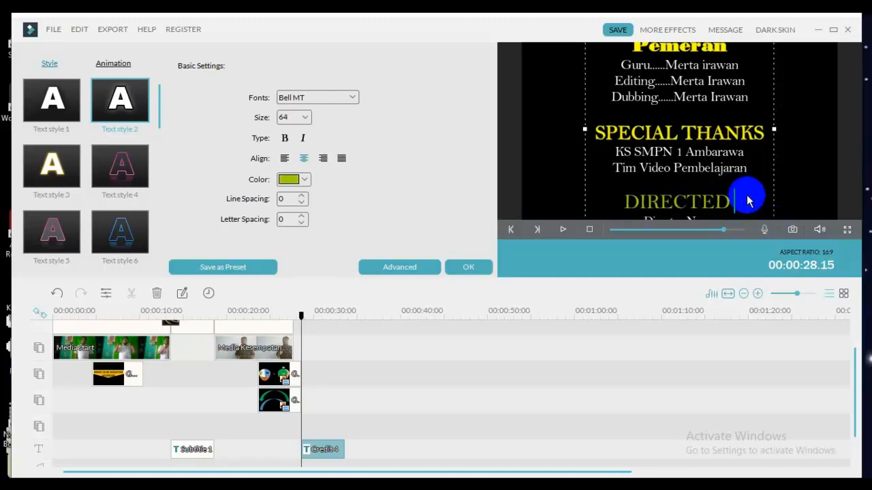
key(BackSpace)
key(BackSpace)
key(BackSpace)
key(BackSpace)
key(BackSpace)
key(BackSpace)
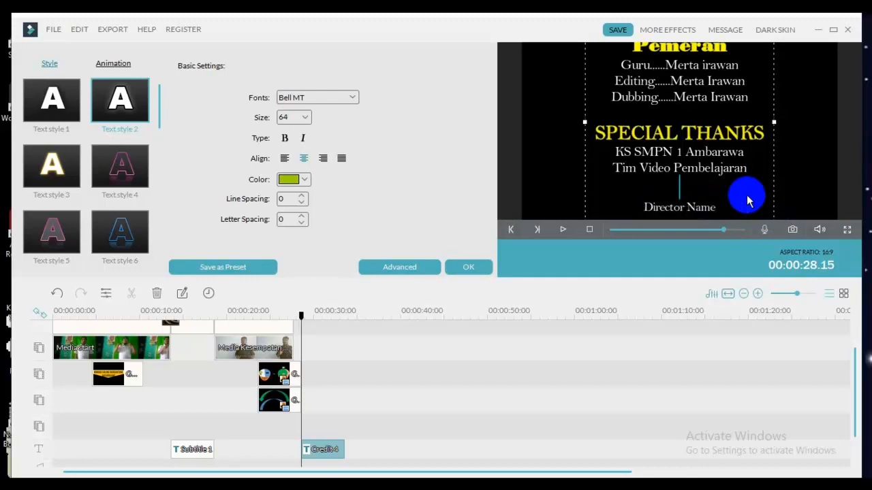
key(BackSpace)
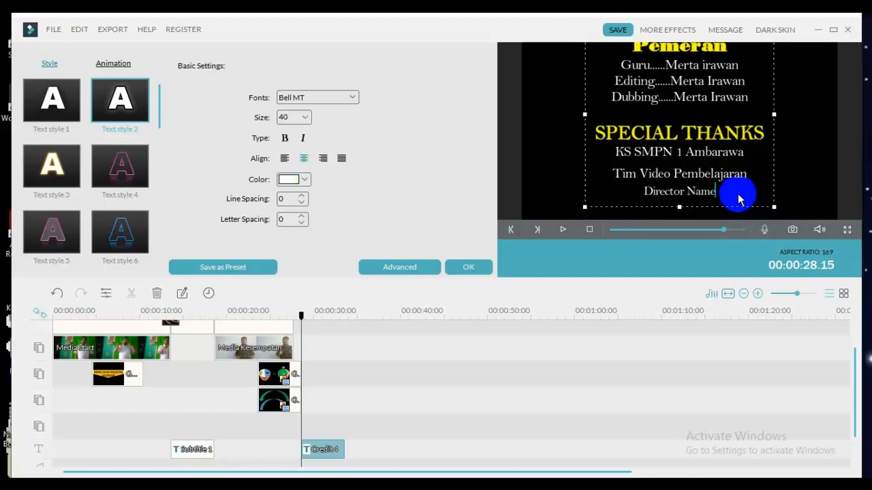
key(BackSpace)
key(BackSpace)
key(BackSpace)
key(BackSpace)
key(BackSpace)
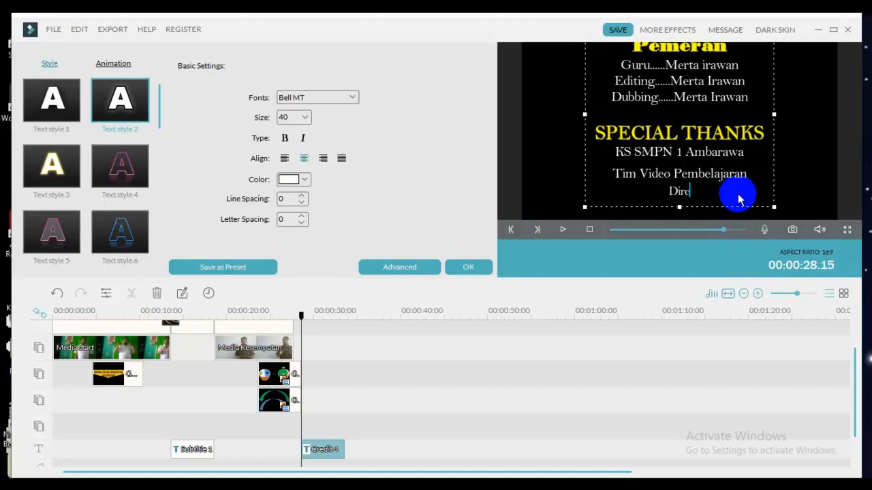
key(BackSpace)
key(BackSpace)
key(BackSpace)
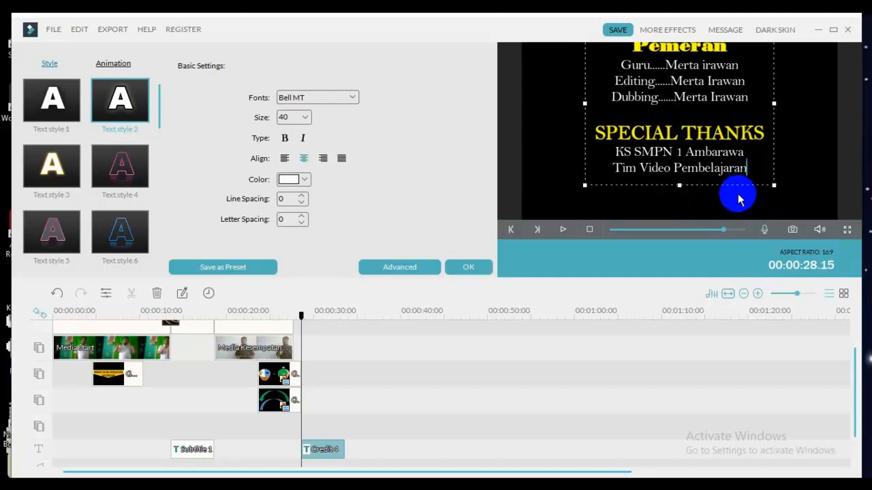
Move the Credit 4 text block slightly down and across so the closing lines sit better in the frame.
shift+click(774, 98)
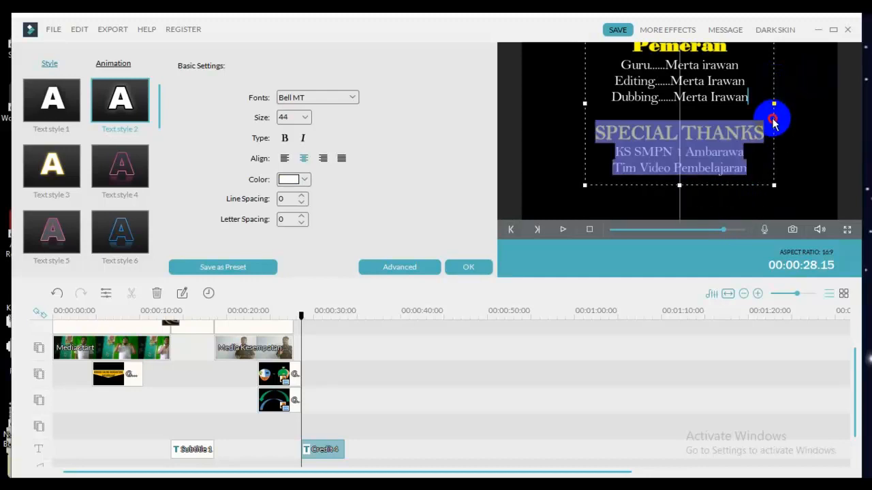
click(753, 189)
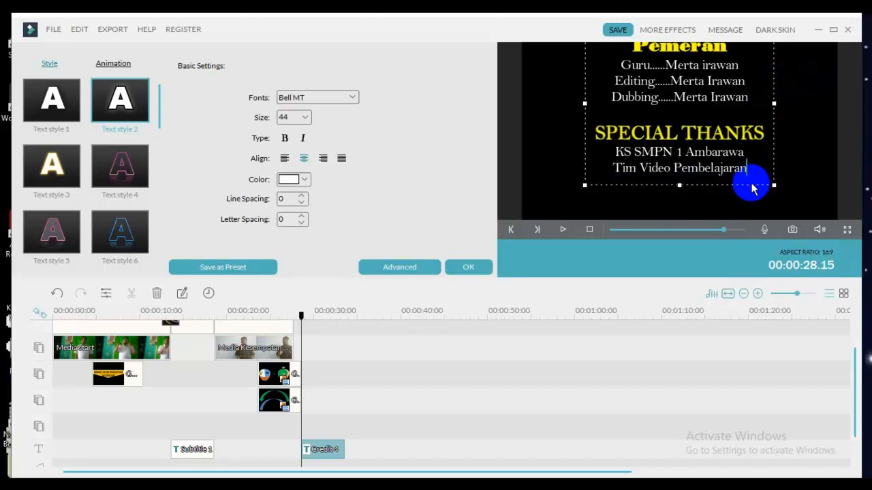
click(728, 189)
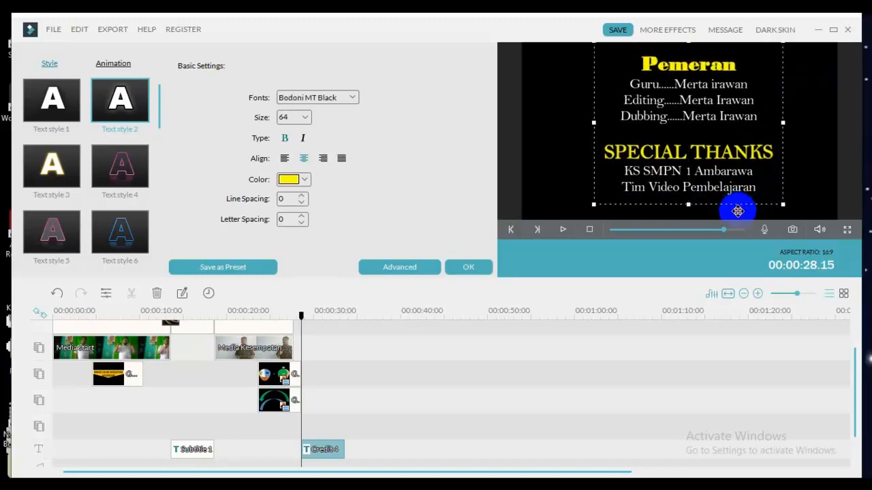
drag(747, 206, 750, 206)
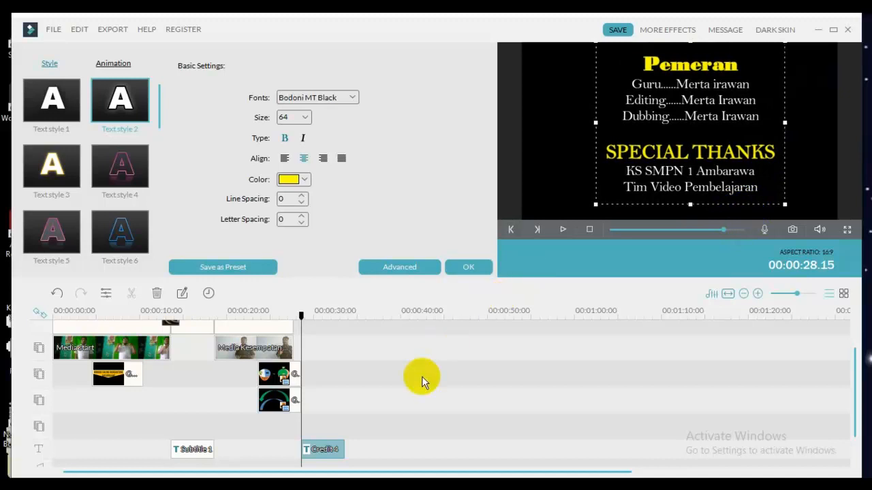
Play back the end of the video to check how the last scene passes into the closing credits.
click(278, 314)
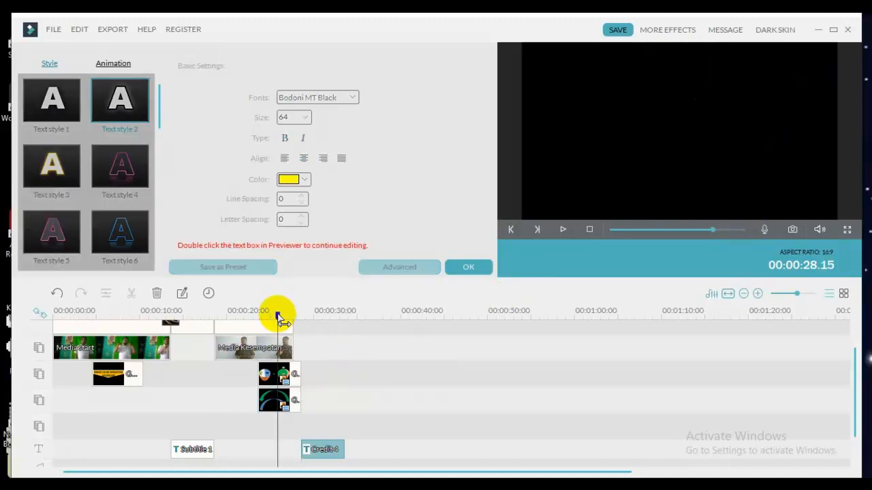
key(space)
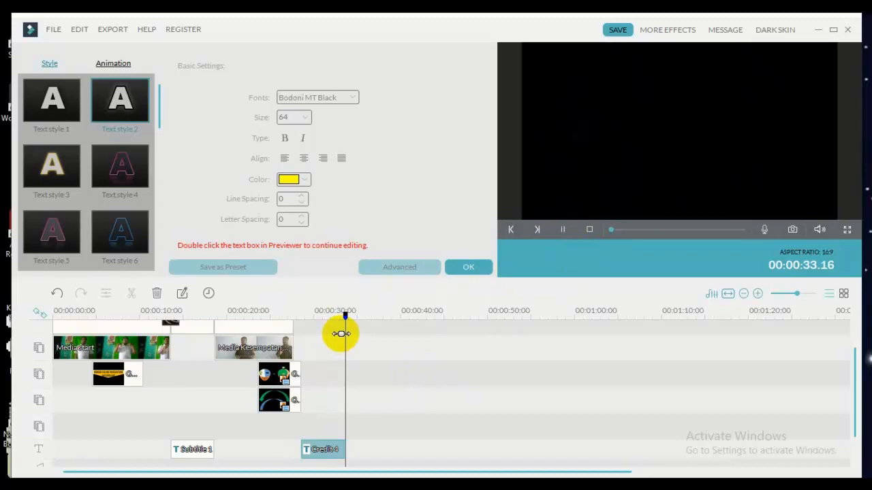
click(292, 311)
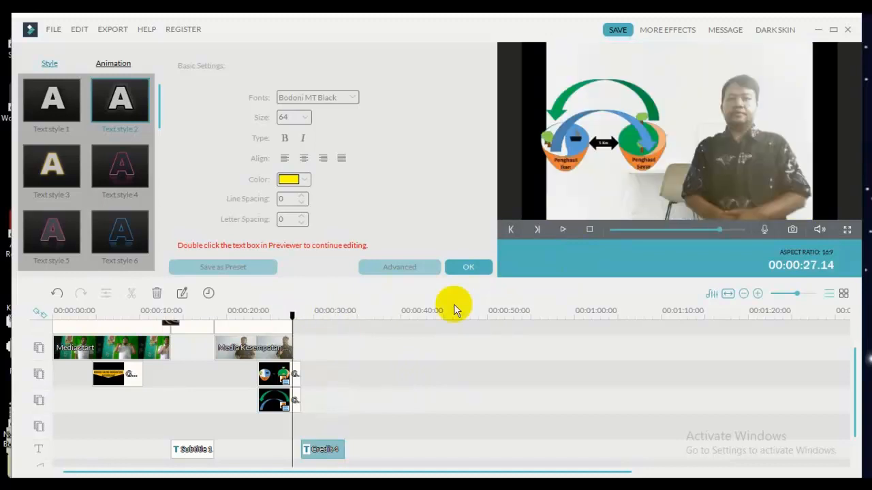
Shorten the Penghasil Ikan and Penghasil Sayur diagram overlay to end at 00:00:27.18, and shift the arrows overlay earlier to end there too.
double_click(280, 375)
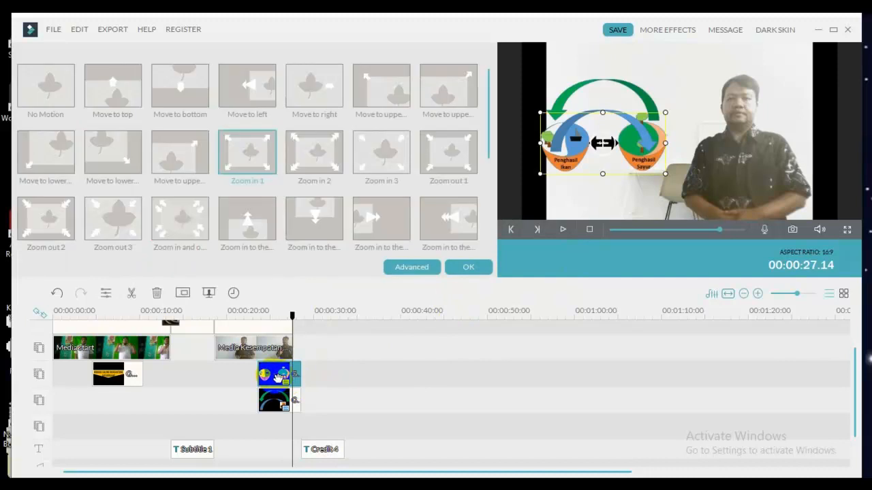
click(301, 373)
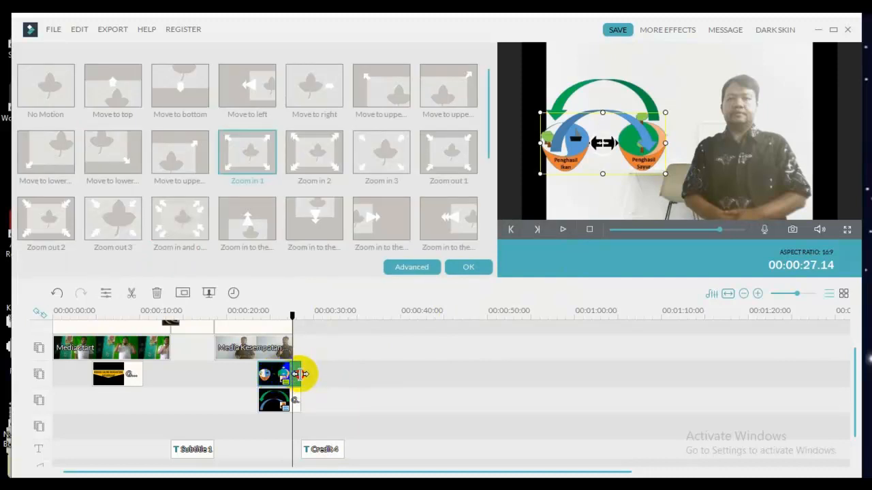
drag(301, 374, 293, 376)
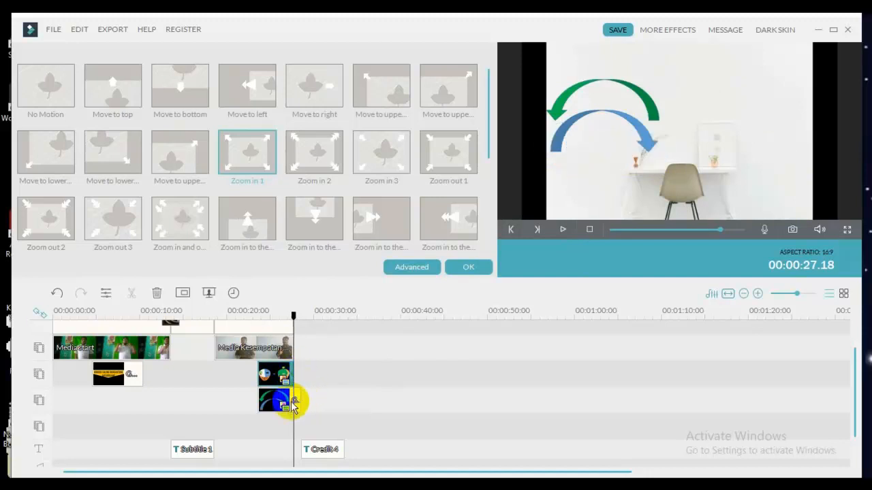
click(294, 404)
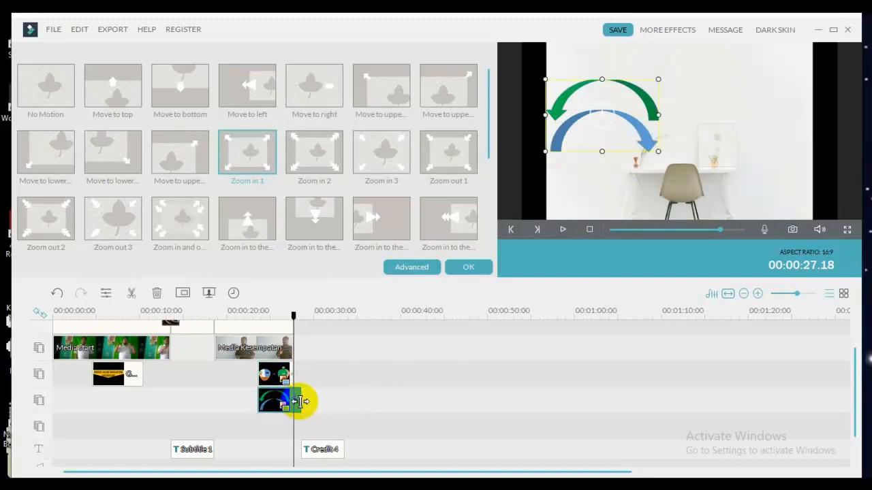
drag(297, 403, 292, 402)
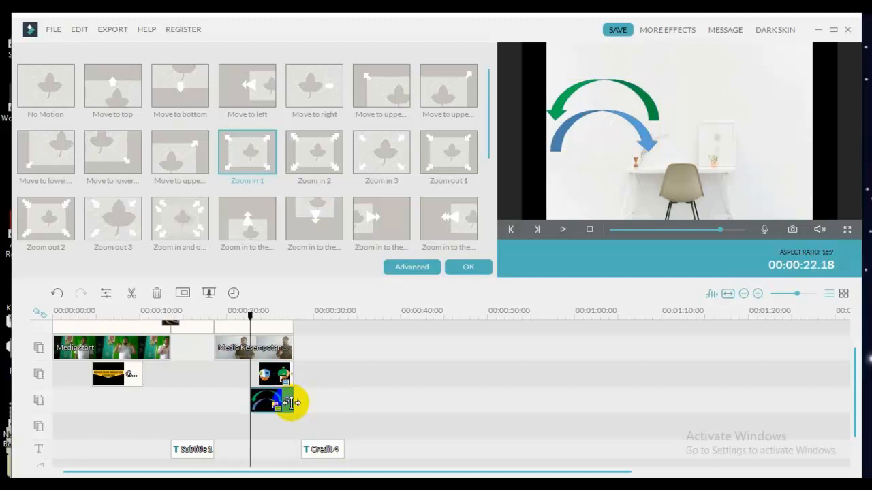
Extend the start of the Credit 4 title back to 00:00:27.18, preview the result, and close the title editing.
double_click(329, 451)
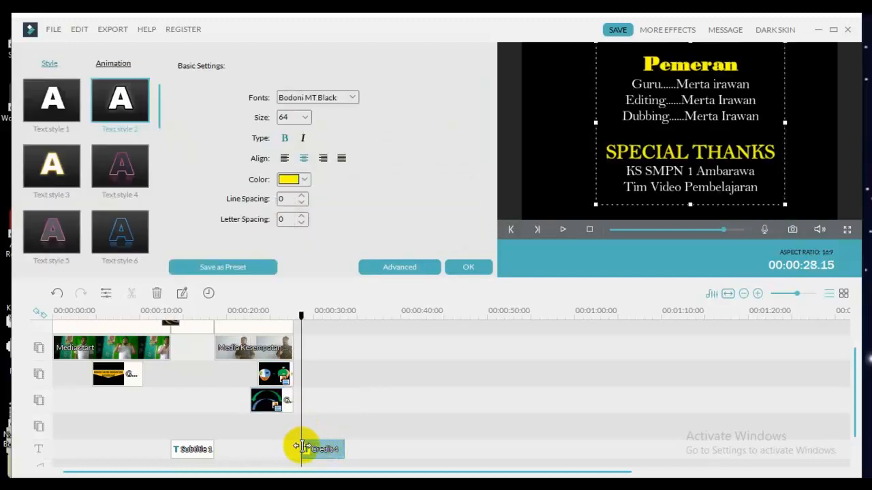
drag(300, 446, 293, 447)
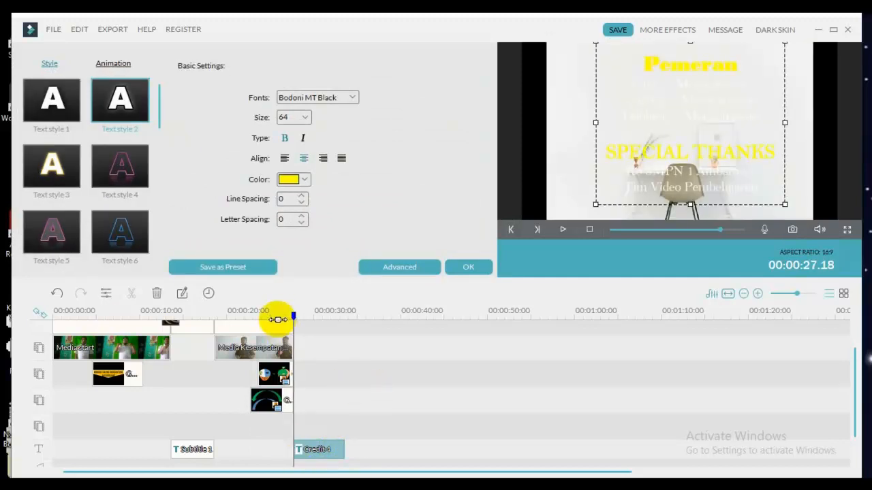
click(277, 317)
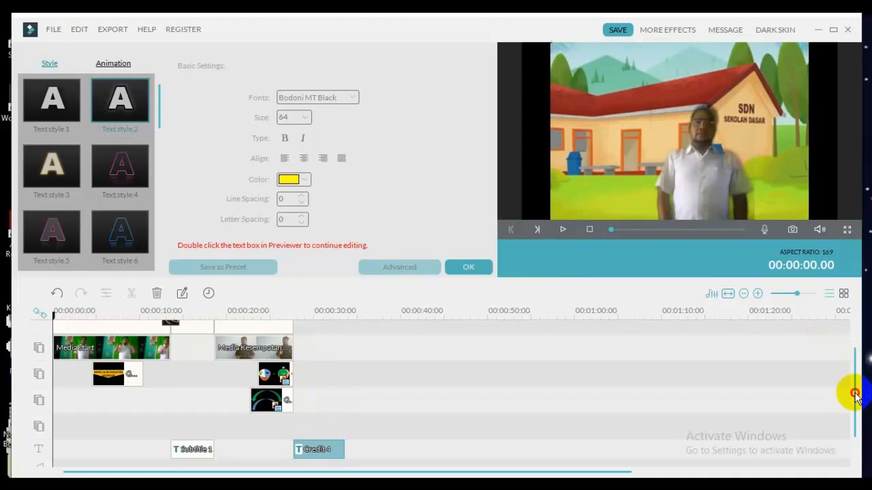
drag(856, 395, 856, 414)
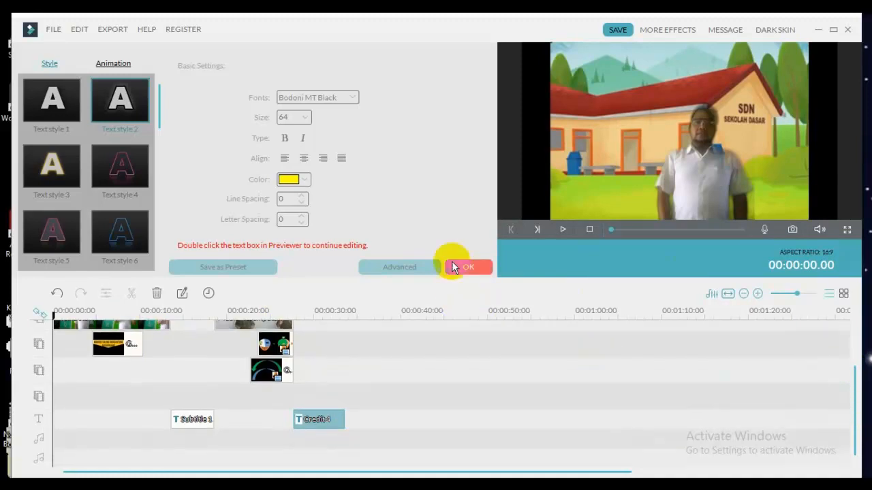
click(464, 271)
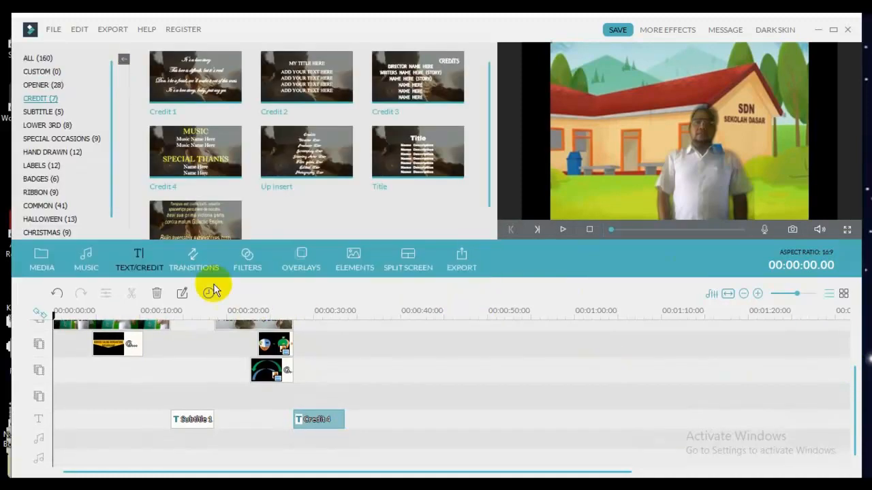
Find the imported audio in the media library and place bensound-acousticbreeze at the start of the first audio track.
click(87, 262)
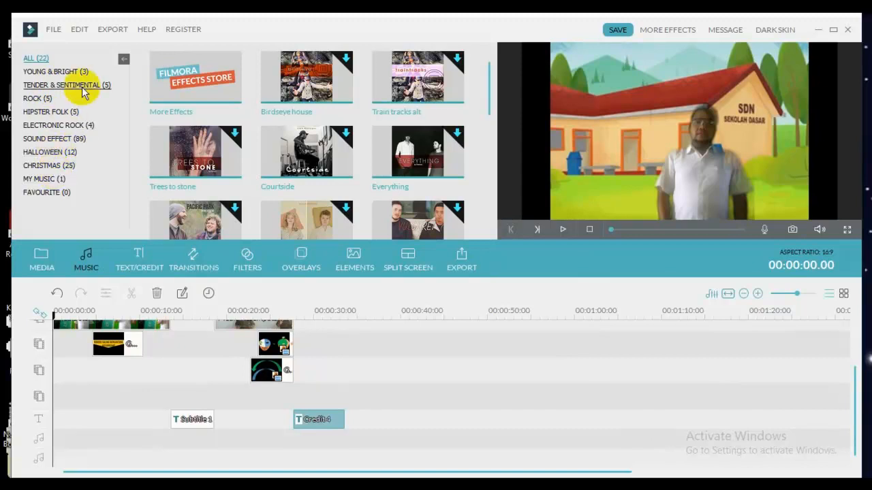
click(42, 257)
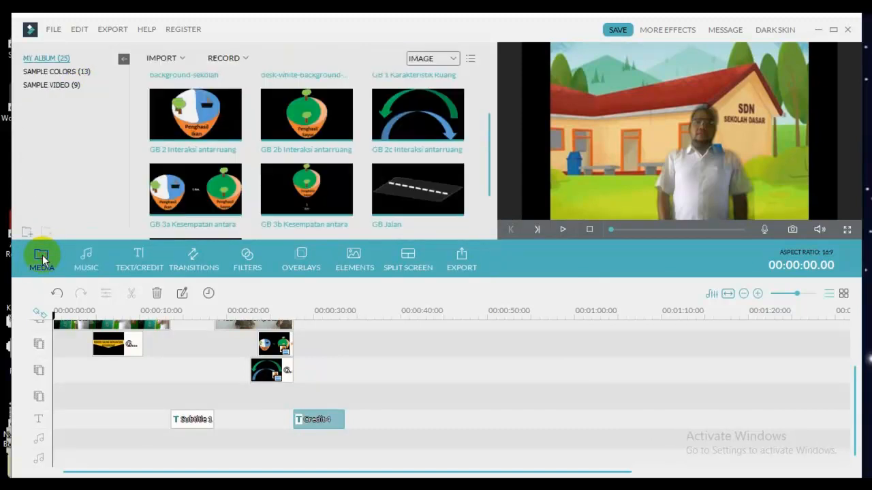
click(453, 60)
click(442, 85)
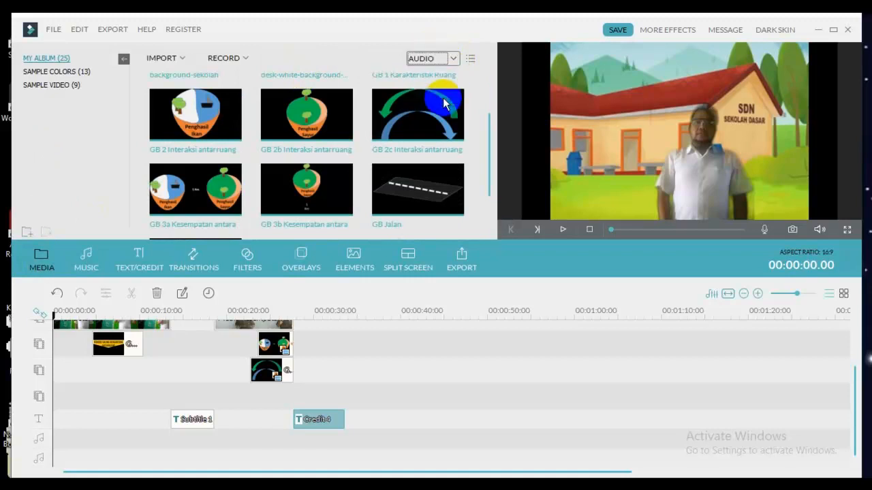
mouse_move(226, 111)
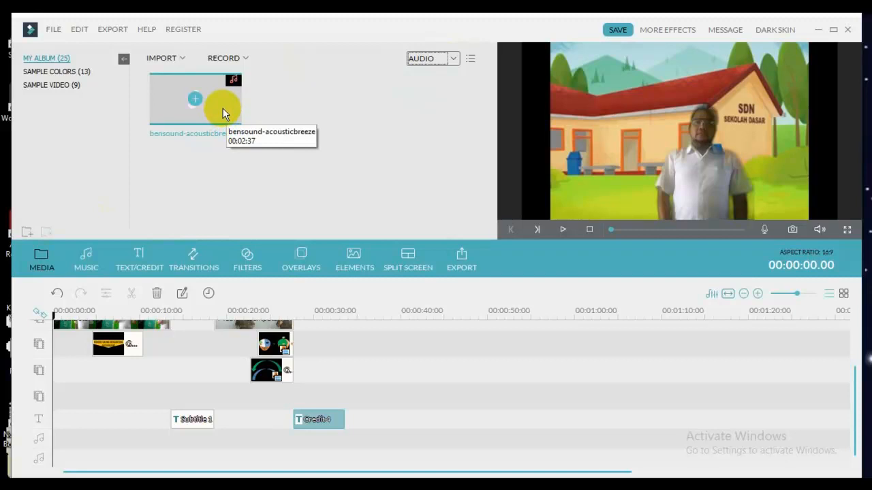
drag(225, 114, 56, 439)
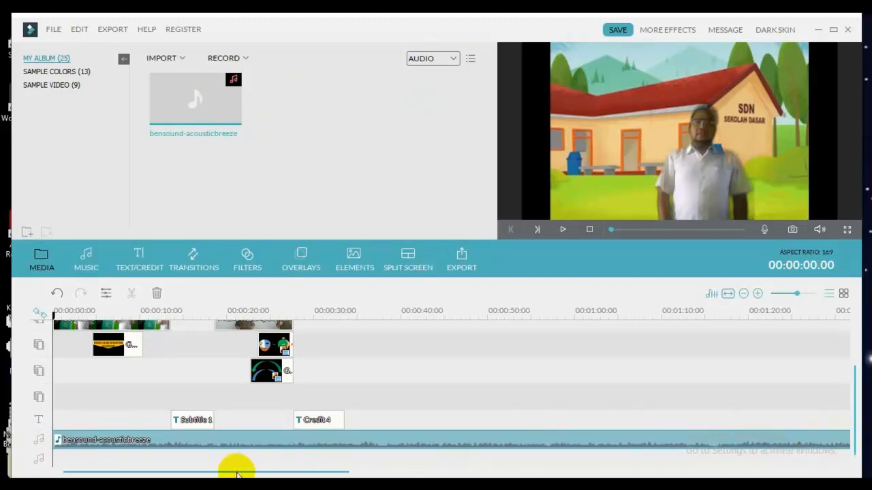
Trim the end of the bensound-acousticbreeze music to 00:00:33.15 so it finishes together with the Credit 4 title.
drag(237, 473, 525, 455)
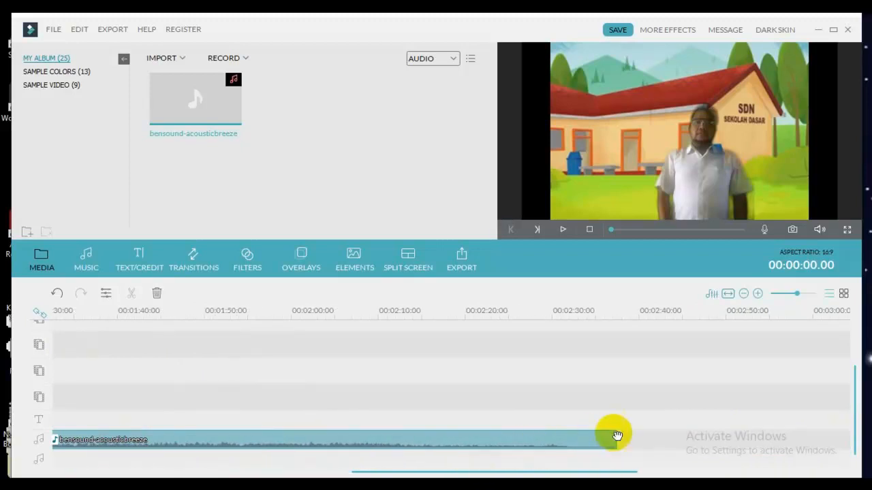
drag(616, 440, 98, 441)
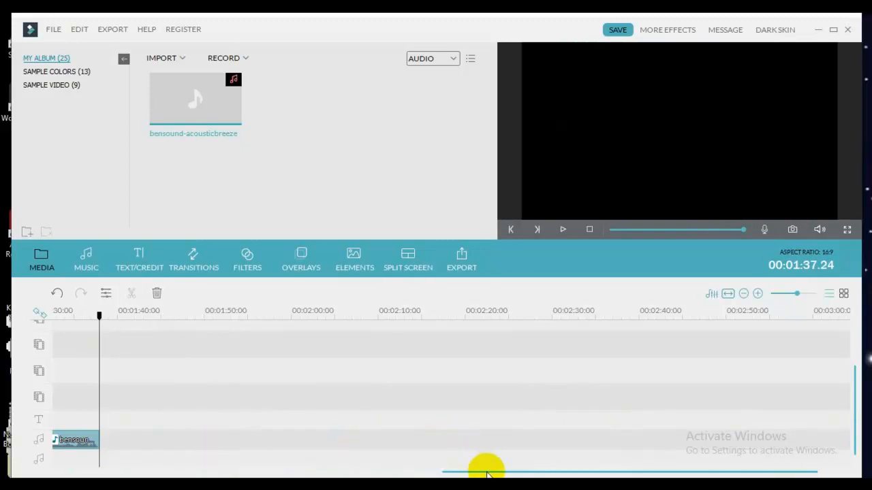
drag(487, 472, 193, 472)
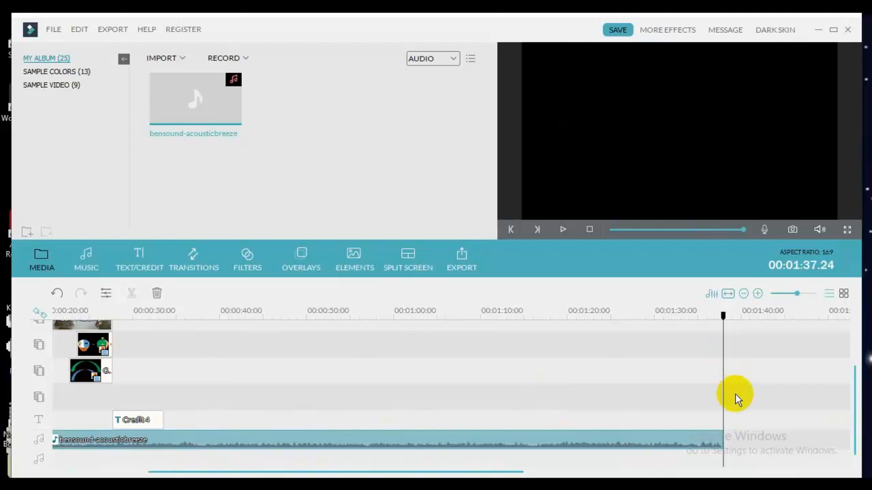
drag(723, 444, 164, 442)
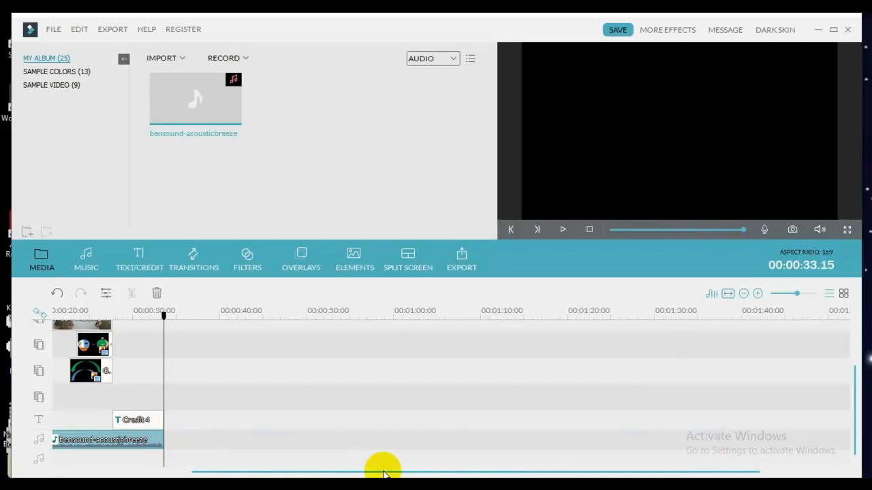
drag(383, 472, 254, 471)
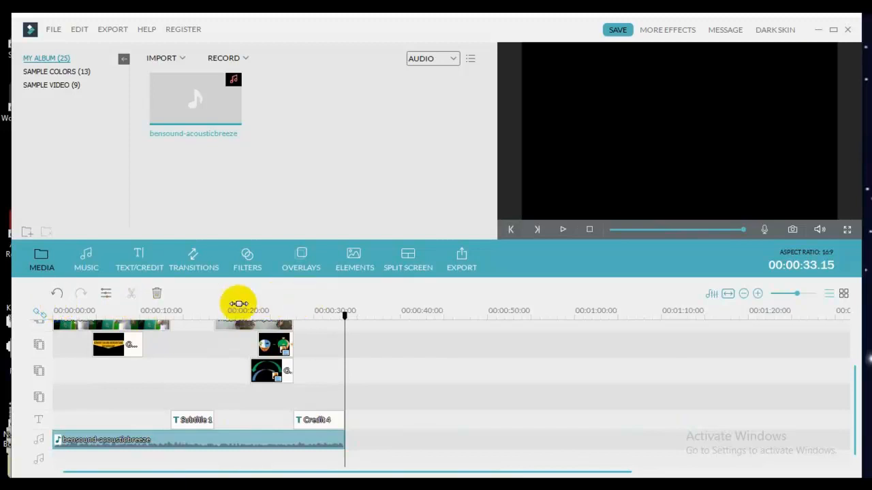
Play the opening seconds of the timeline to hear the music against the presenter's voice.
click(59, 315)
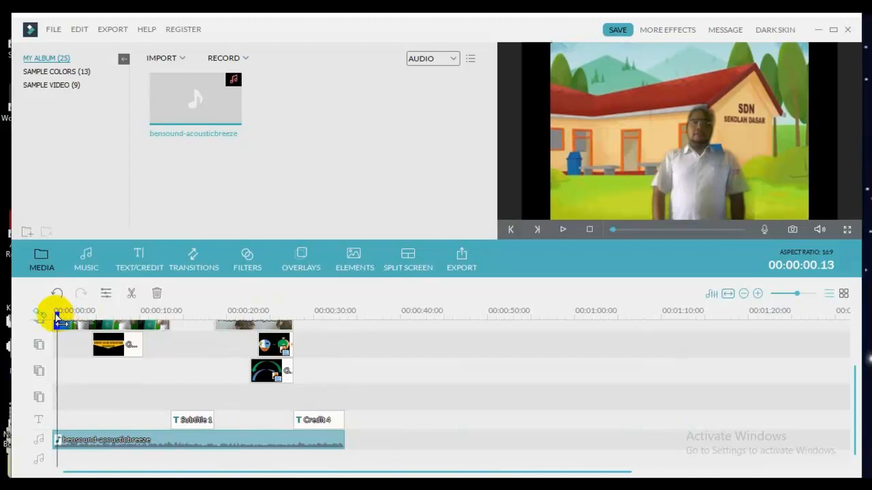
drag(58, 319, 53, 320)
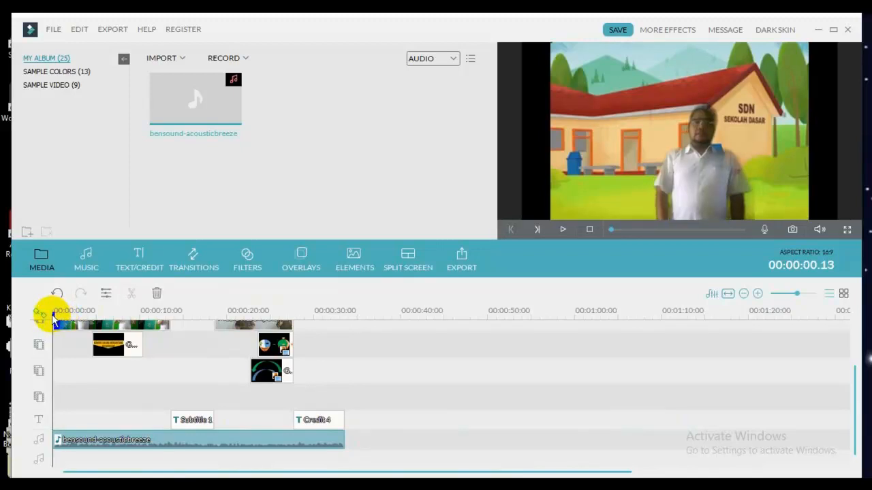
key(space)
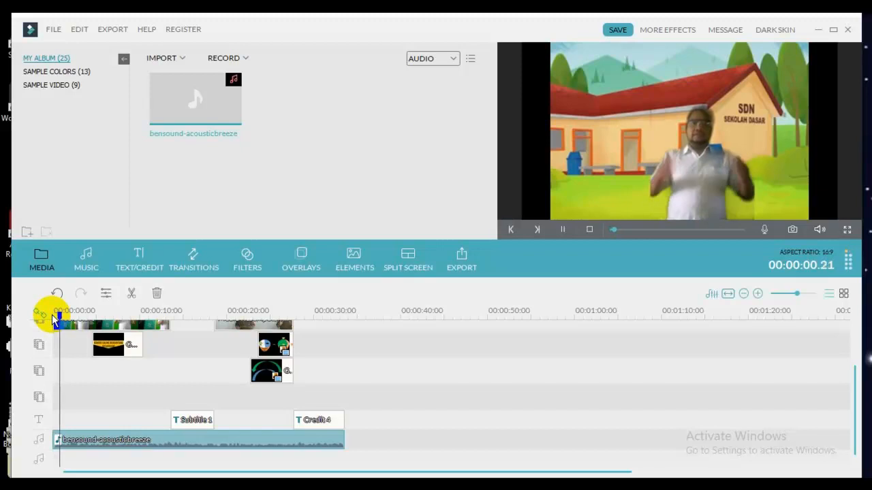
key(space)
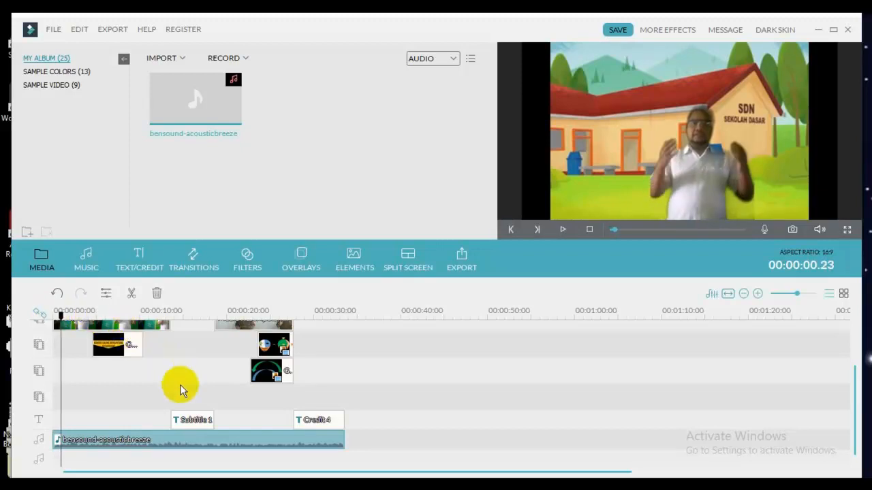
Lower the volume of the bensound-acousticbreeze music clip to 9.
double_click(192, 442)
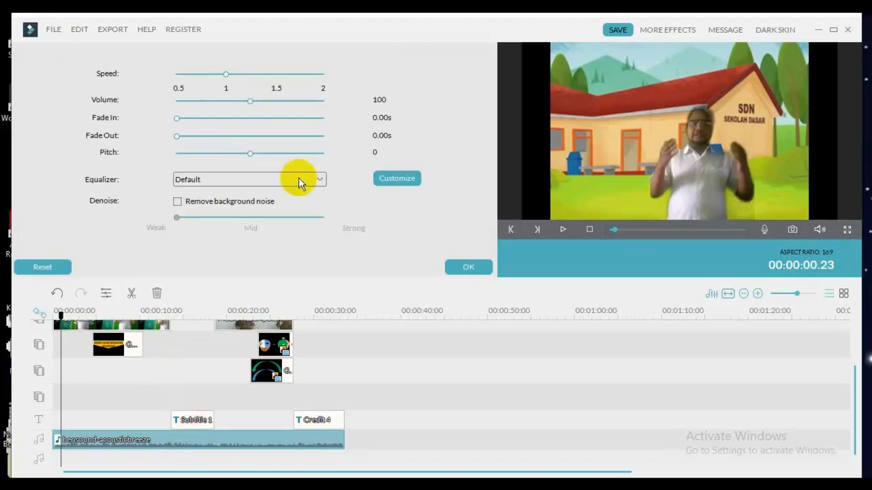
click(182, 101)
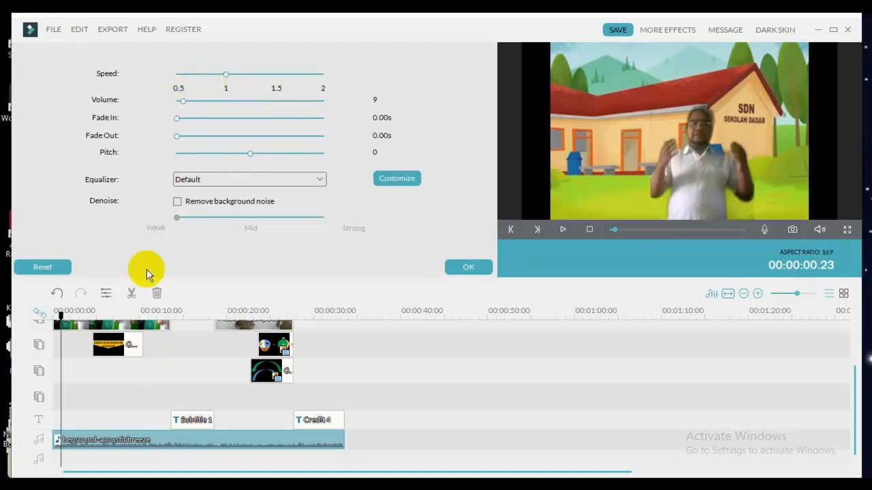
Open the audio settings of the first presenter clip to check its volume.
click(71, 327)
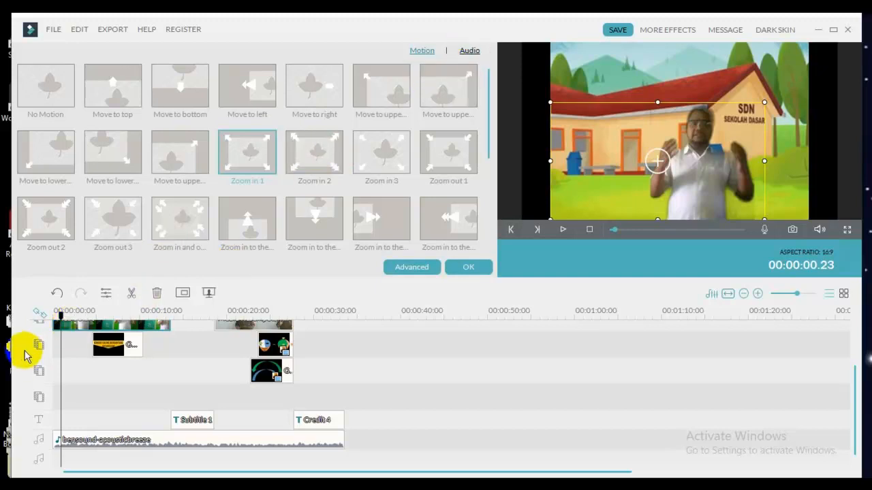
click(464, 50)
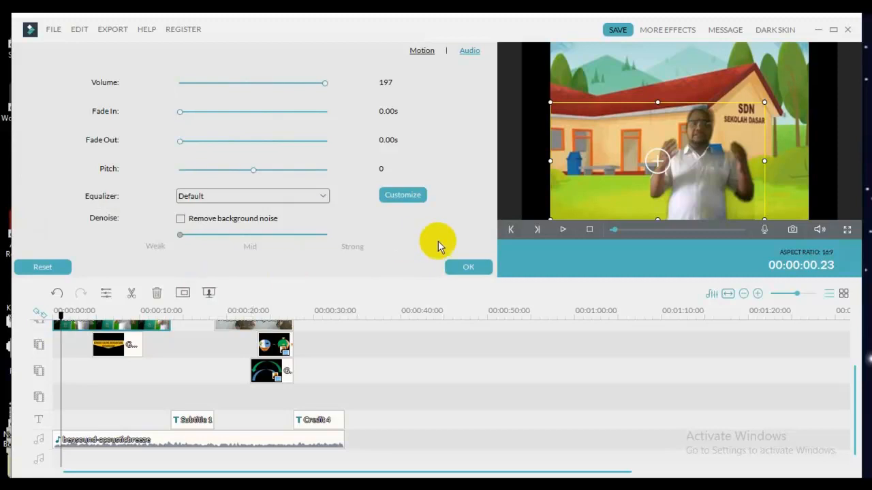
Close the presenter clip's audio settings and play the timeline to about 00:00:08 to check the music and voice balance.
click(454, 264)
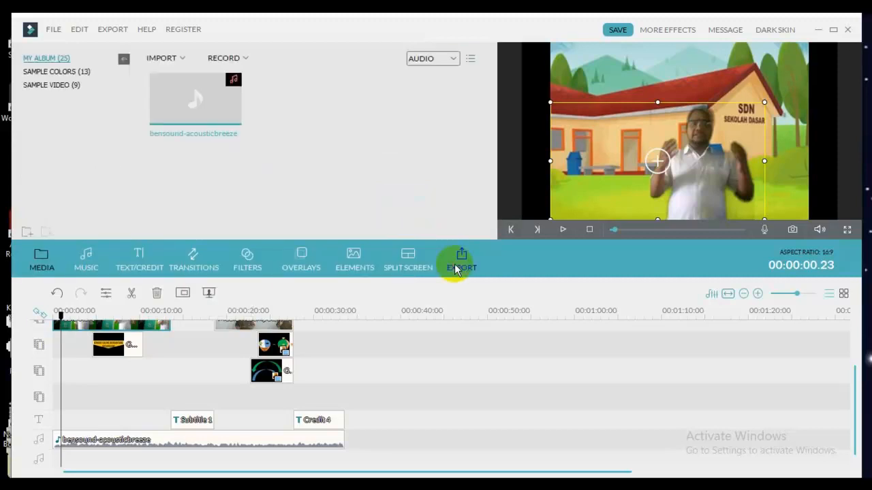
key(space)
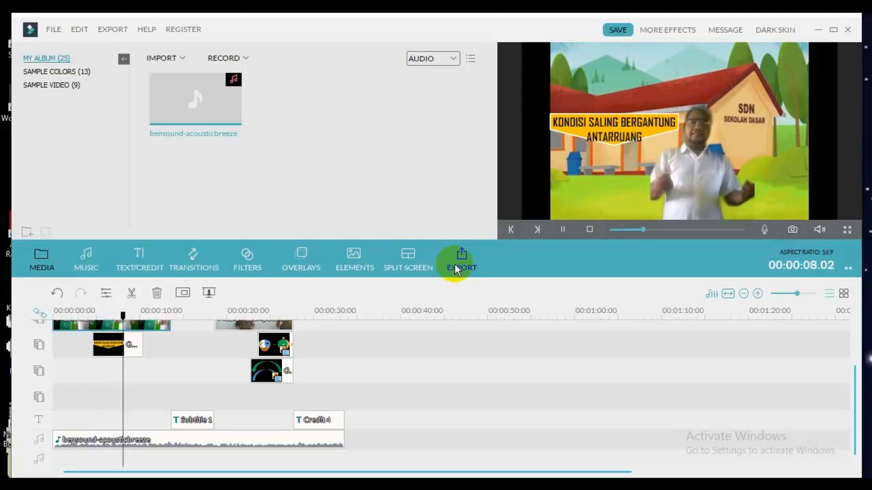
key(space)
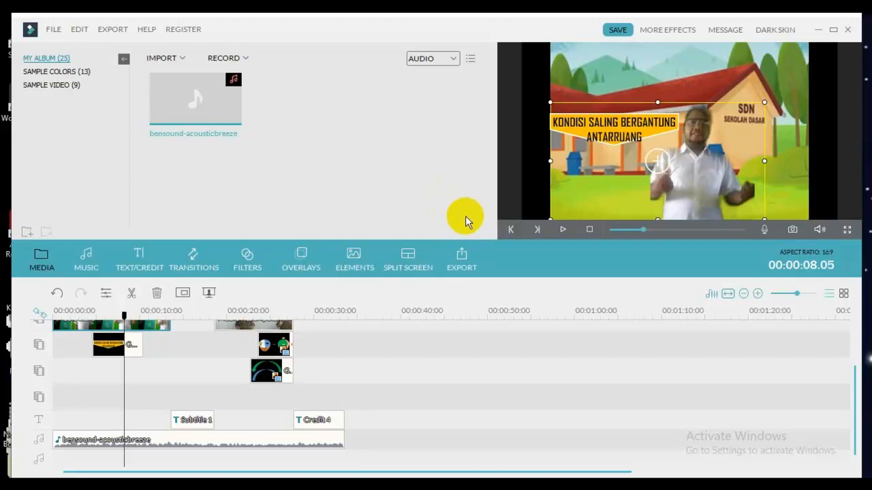
Set up an MP4 export and name the output file "Tutorial Membuat Video Pembelajaran Dengan Filmora 7".
click(463, 262)
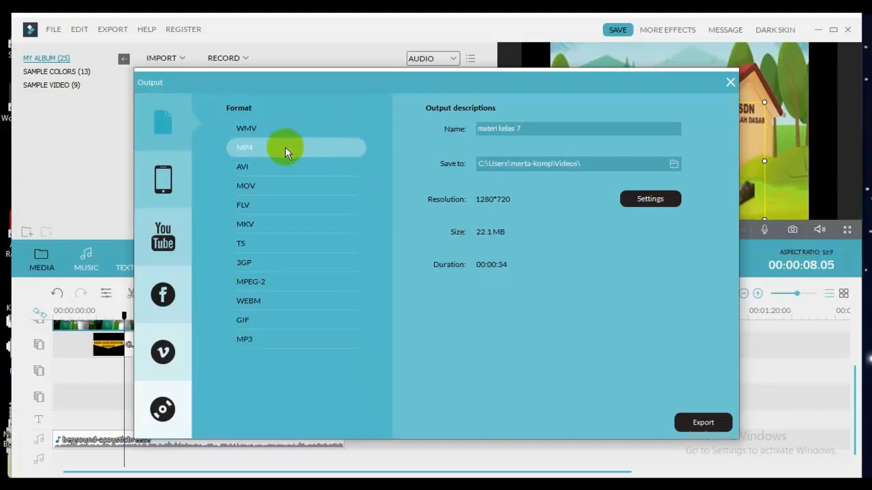
click(544, 132)
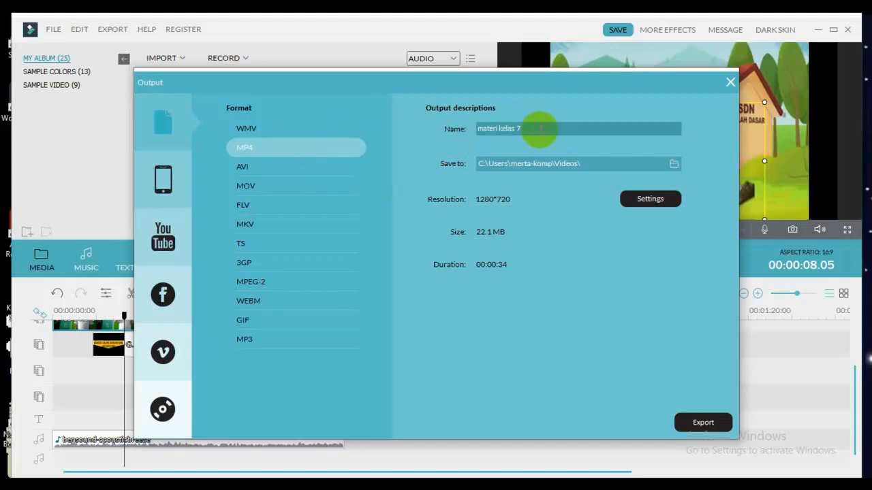
key(BackSpace)
key(BackSpace)
key(BackSpace)
key(BackSpace)
key(BackSpace)
key(BackSpace)
key(BackSpace)
key(BackSpace)
key(BackSpace)
key(BackSpace)
key(BackSpace)
key(BackSpace)
text(Tutorial Membuat Video Pembelajar)
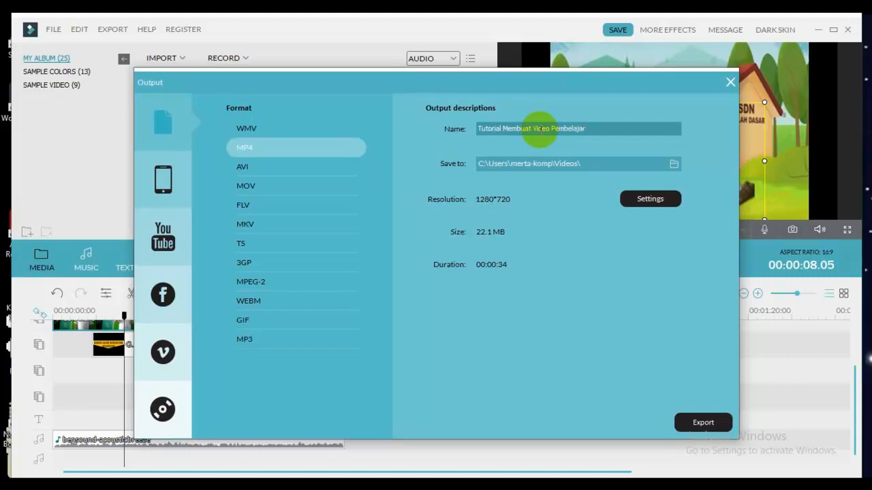
text(an Dengan Filmora 7)
Choose the Video folder as the save location and start exporting the movie.
click(674, 164)
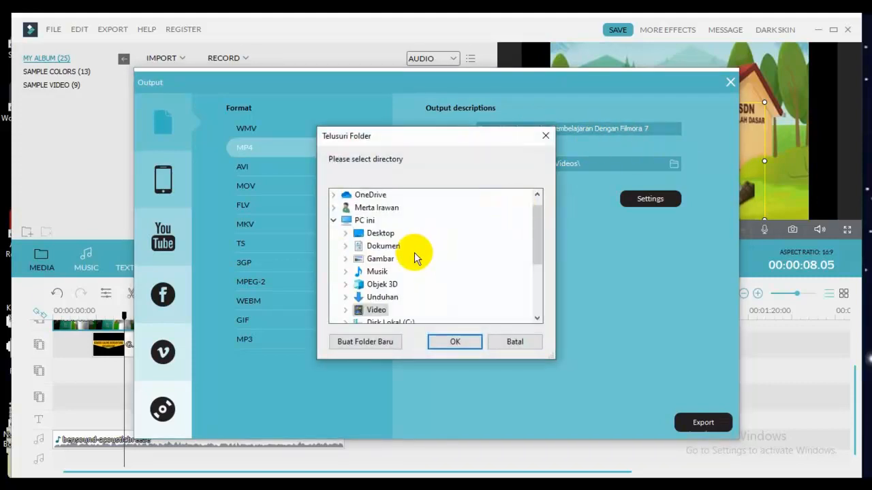
double_click(376, 308)
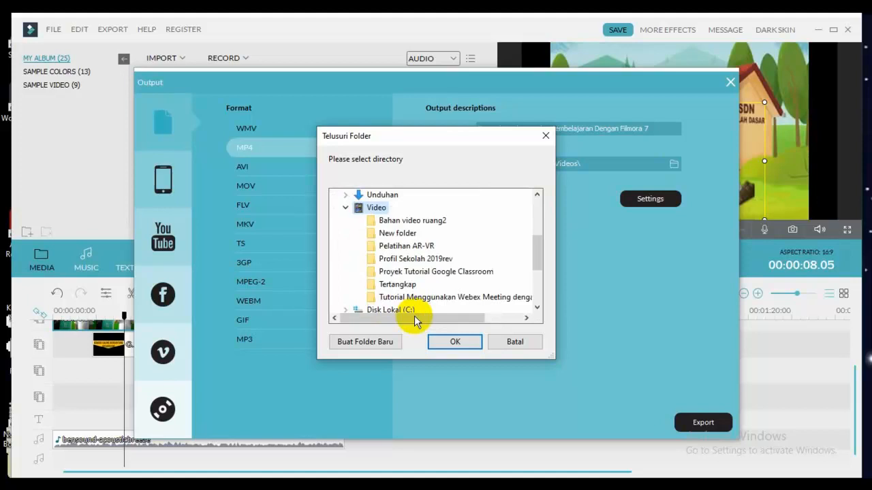
click(456, 346)
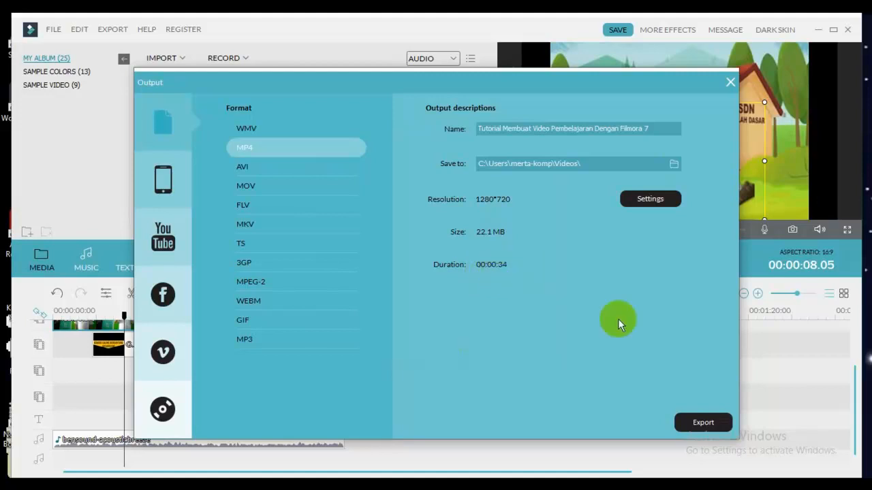
click(705, 423)
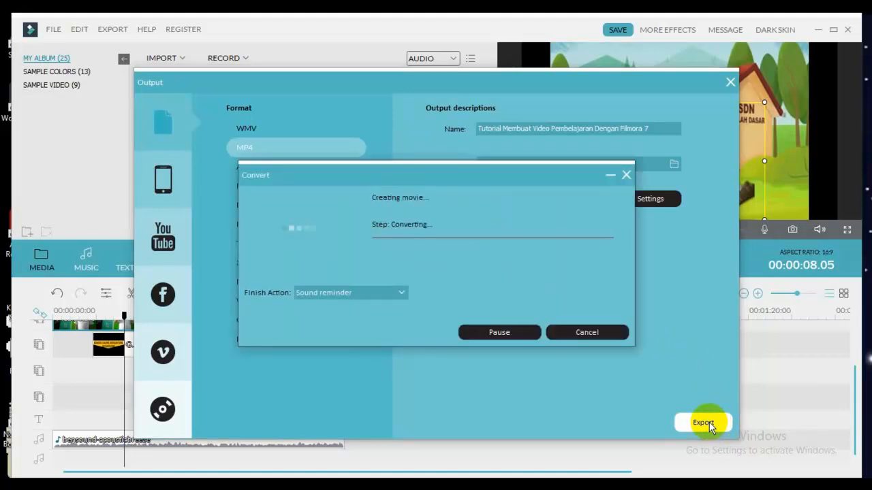